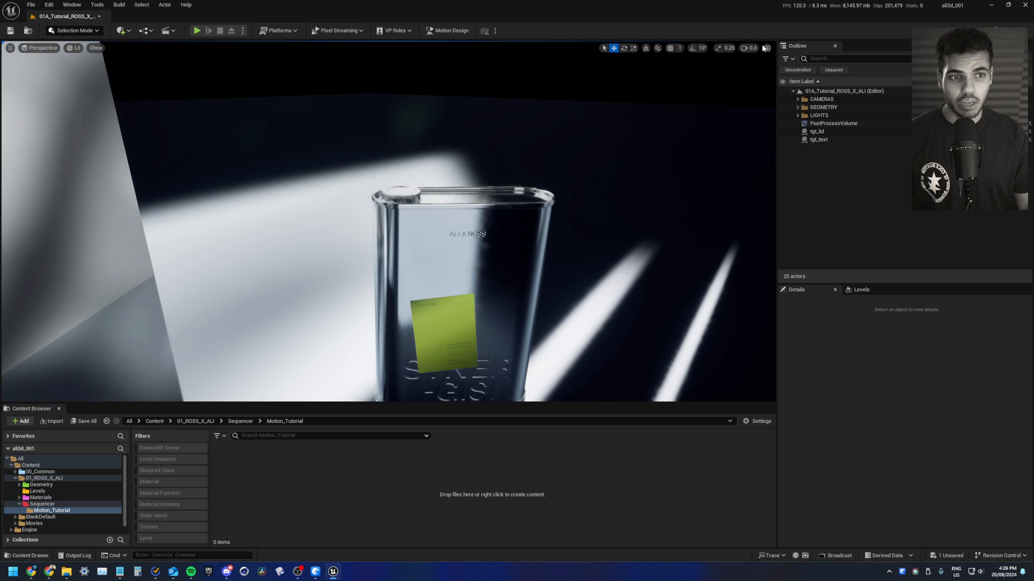
Restore the maximized viewport to the two-pane layout with the panes side by side.
{"action": "left_click", "coordinate": [768, 49]}
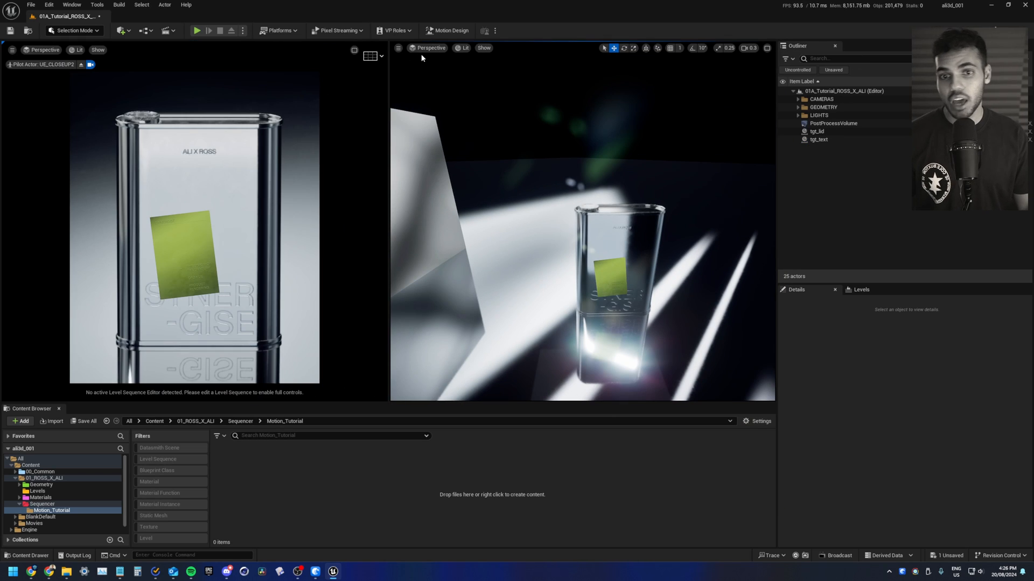
{"action": "left_click", "coordinate": [397, 49]}
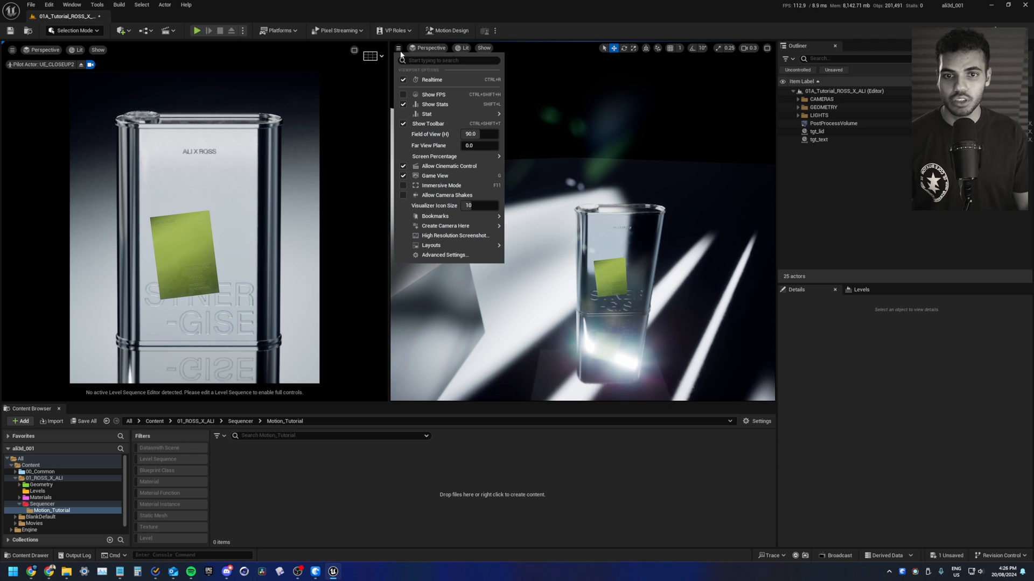
{"action": "mouse_move", "coordinate": [468, 244]}
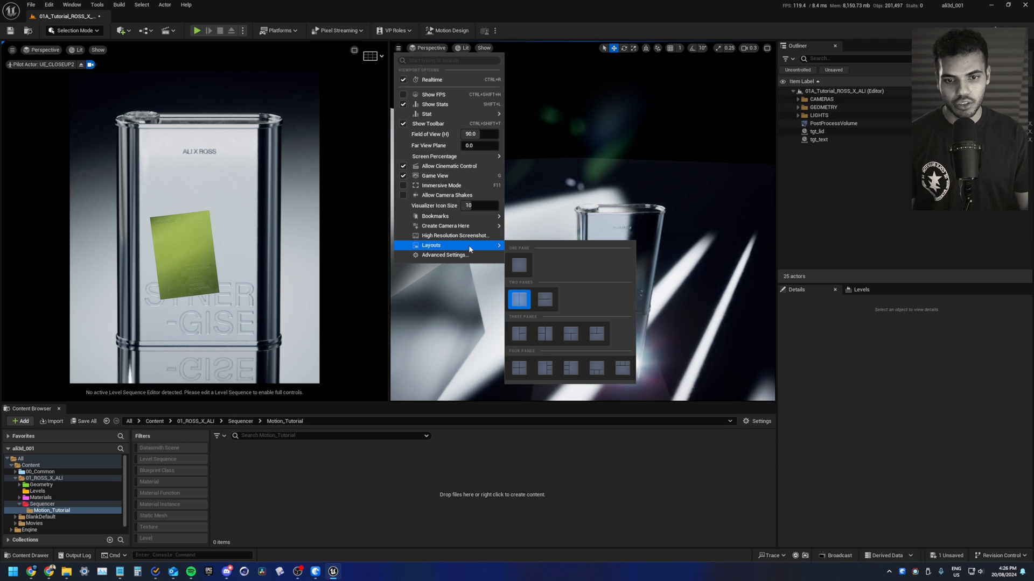
{"action": "left_click", "coordinate": [520, 299]}
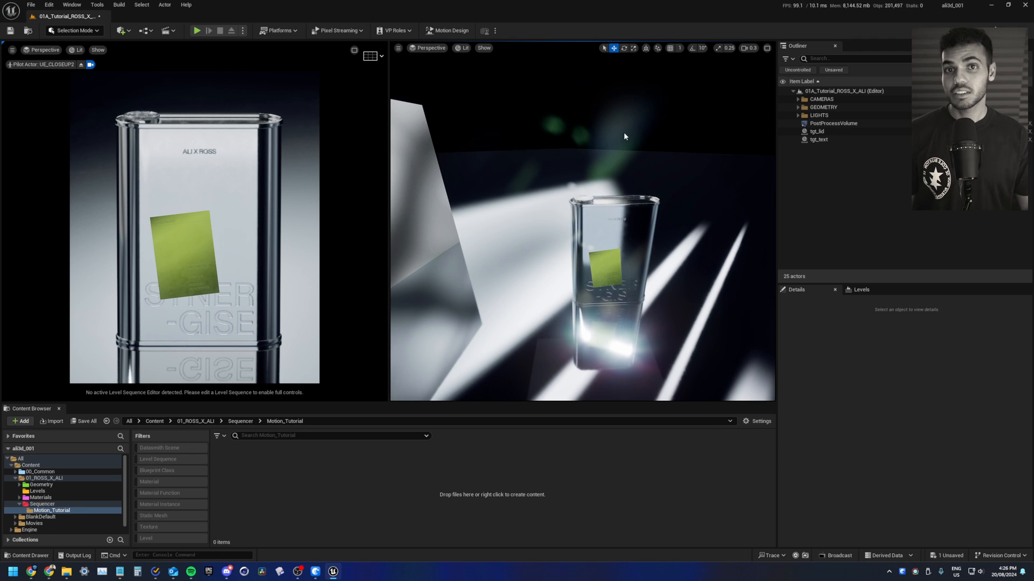
Create a Level Sequence named LS_01A_MotionTutorial_s1 in the Motion_Tutorial folder and open it in a taller Sequencer.
{"action": "right_click", "coordinate": [289, 467]}
{"action": "mouse_move", "coordinate": [306, 287]}
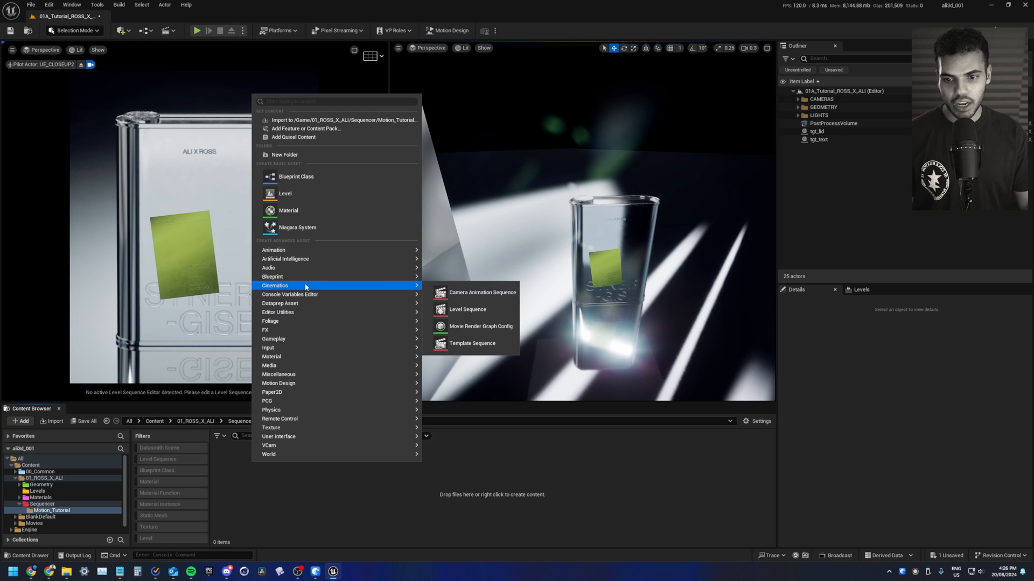
{"action": "left_click", "coordinate": [468, 310]}
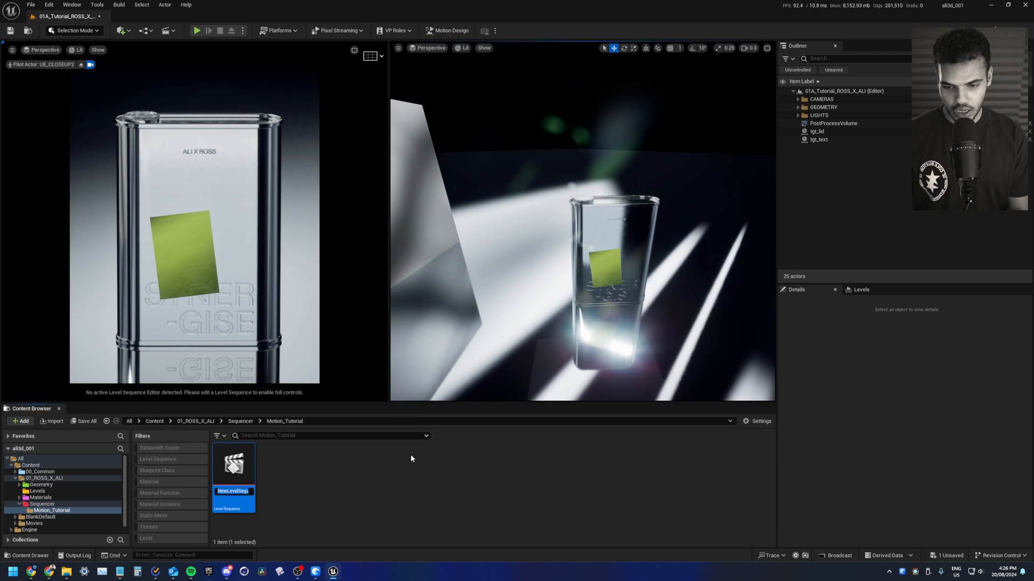
{"action": "type", "text": "LS_M<"}
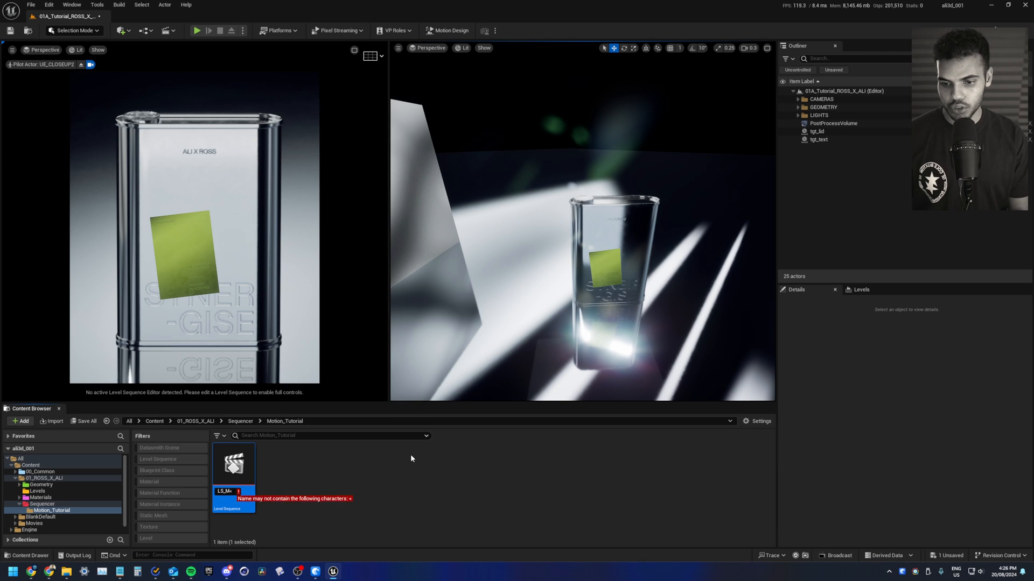
{"action": "key", "text": "BackSpace"}
{"action": "type", "text": "otionTutorial_"}
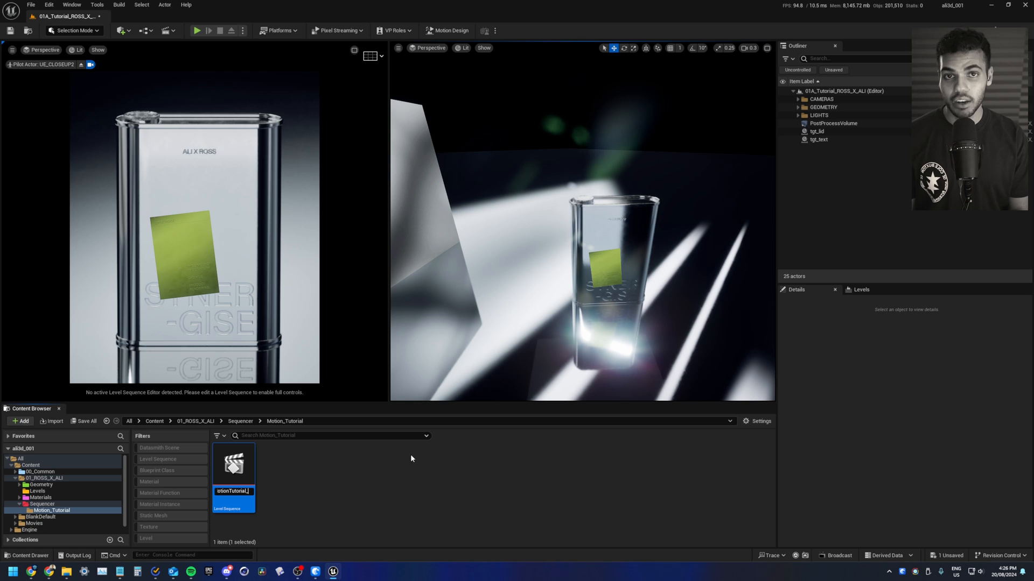
{"action": "key", "text": "Return"}
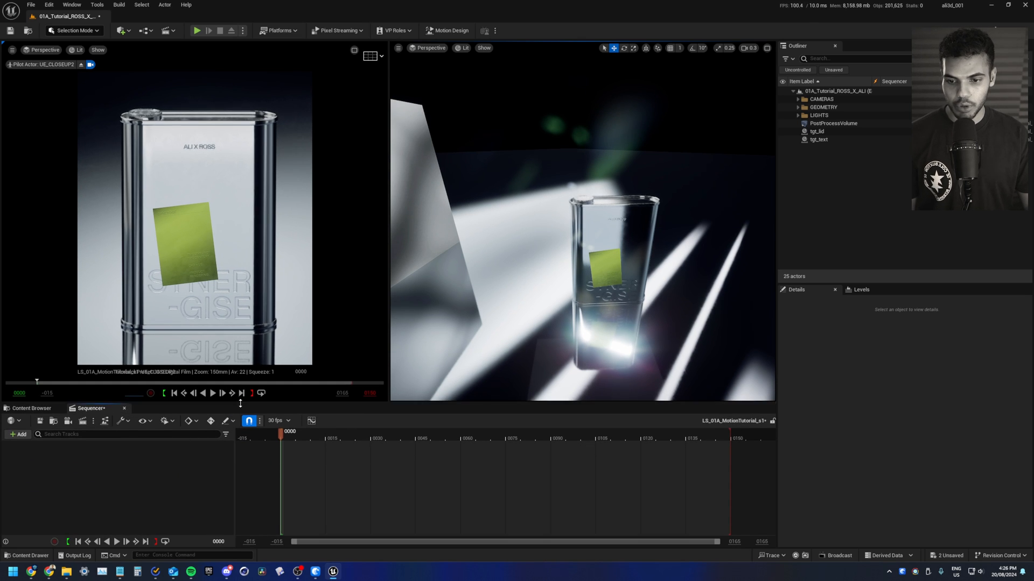
{"action": "left_click_drag", "start_coordinate": [156, 404], "coordinate": [156, 390]}
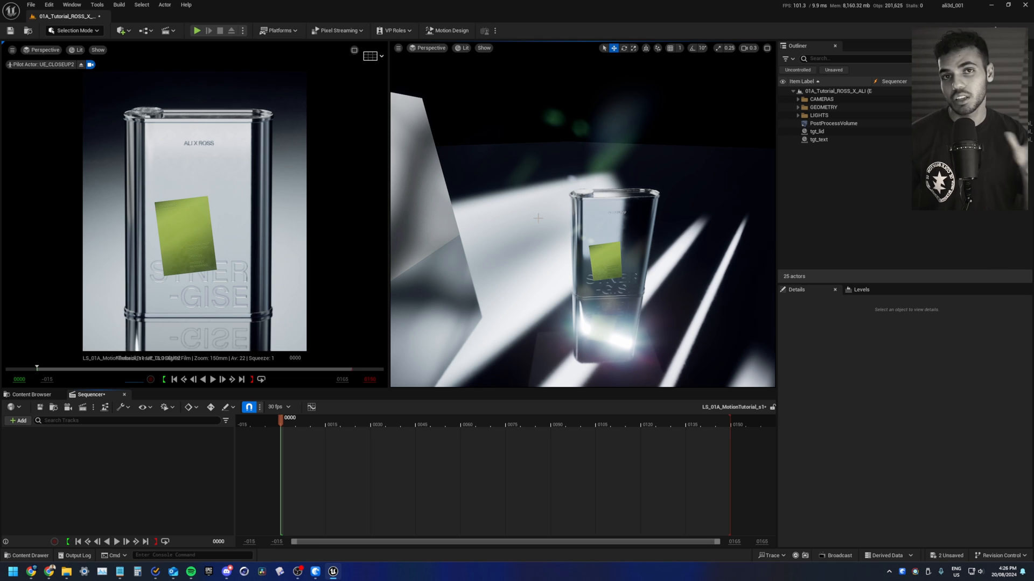
Add a Cine Camera Actor to the level and pilot it in the cinematic viewport.
{"action": "left_click", "coordinate": [121, 30]}
{"action": "mouse_move", "coordinate": [184, 143]}
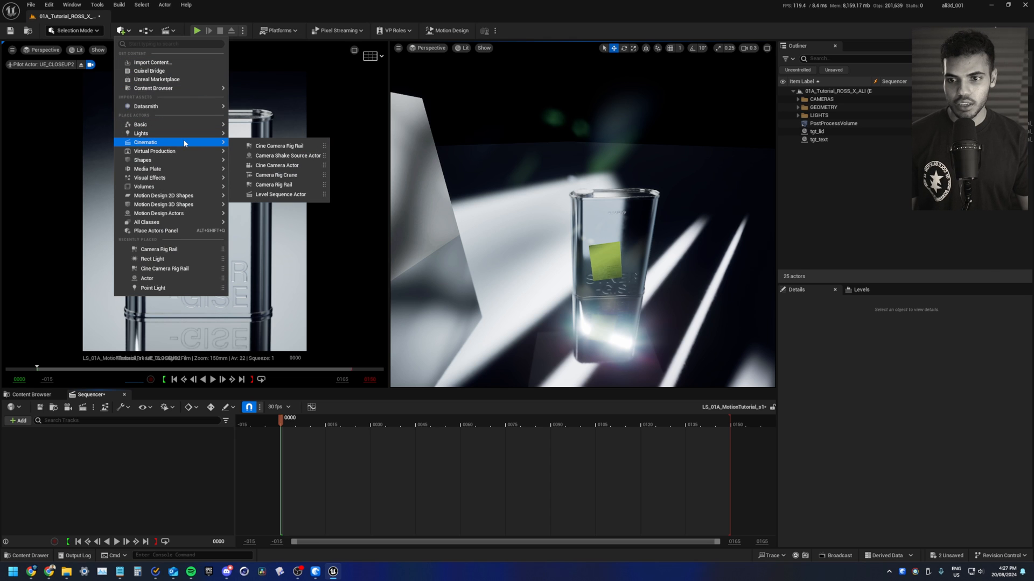
{"action": "left_click", "coordinate": [287, 165]}
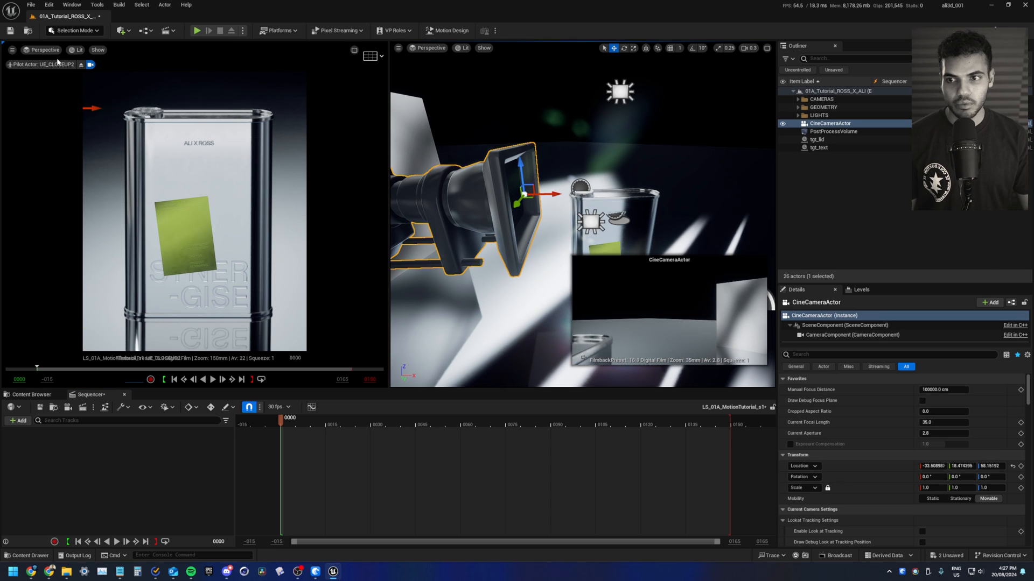
{"action": "left_click", "coordinate": [45, 50]}
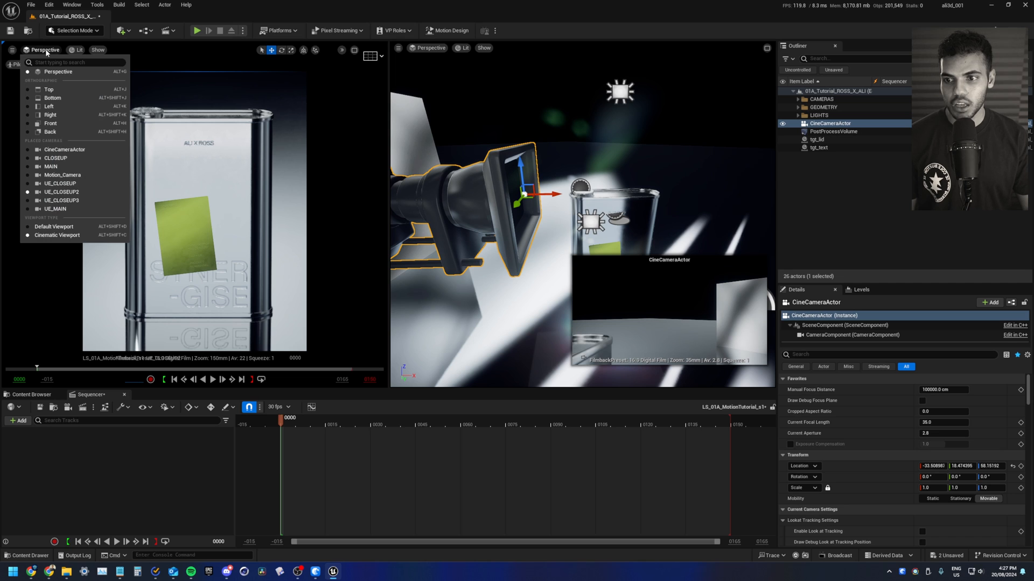
{"action": "left_click", "coordinate": [68, 150]}
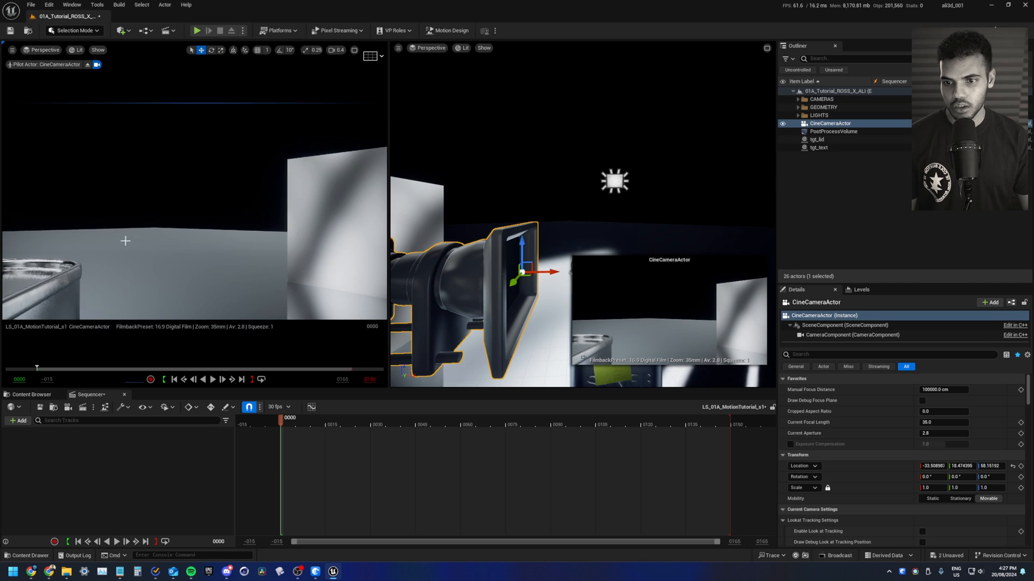
Rename the new camera cam_s1 and add it to the level sequence as a track with a camera cut.
{"action": "left_click", "coordinate": [854, 124]}
{"action": "type", "text": "cam_s1"}
{"action": "key", "text": "Return"}
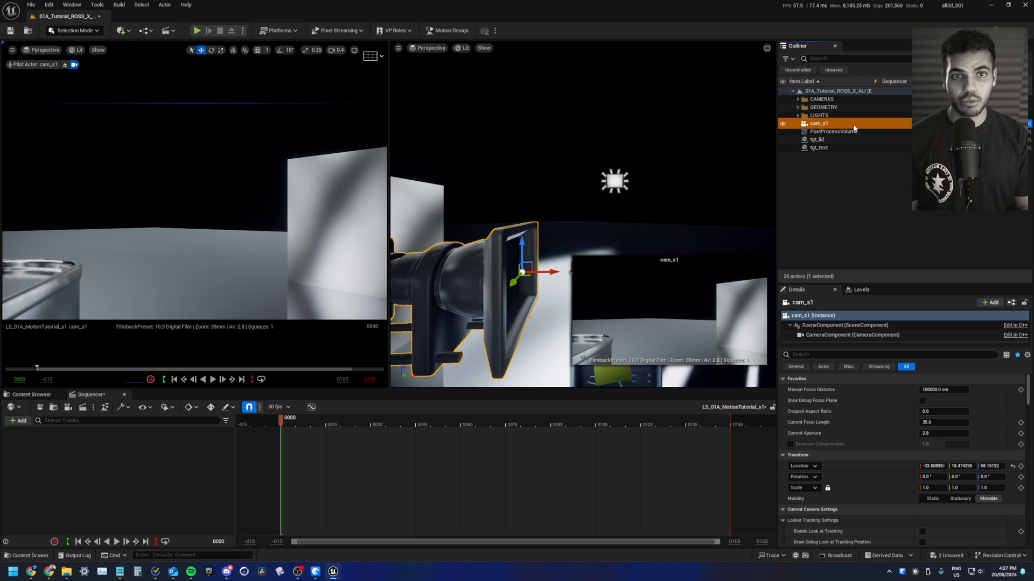
{"action": "left_click_drag", "start_coordinate": [807, 125], "coordinate": [149, 464]}
{"action": "left_click", "coordinate": [48, 466]}
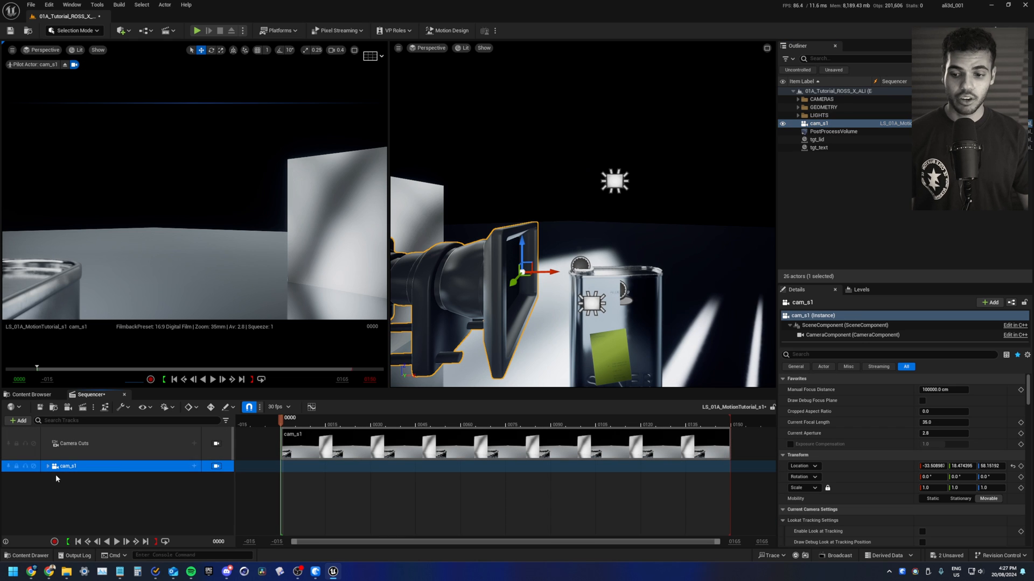
Aim cam_s1 down at the can's lid and set its cropped aspect ratio to 0.8.
{"action": "right_click_drag", "start_coordinate": [215, 243], "coordinate": [156, 275]}
{"action": "right_click_drag", "start_coordinate": [303, 351], "coordinate": [303, 302]}
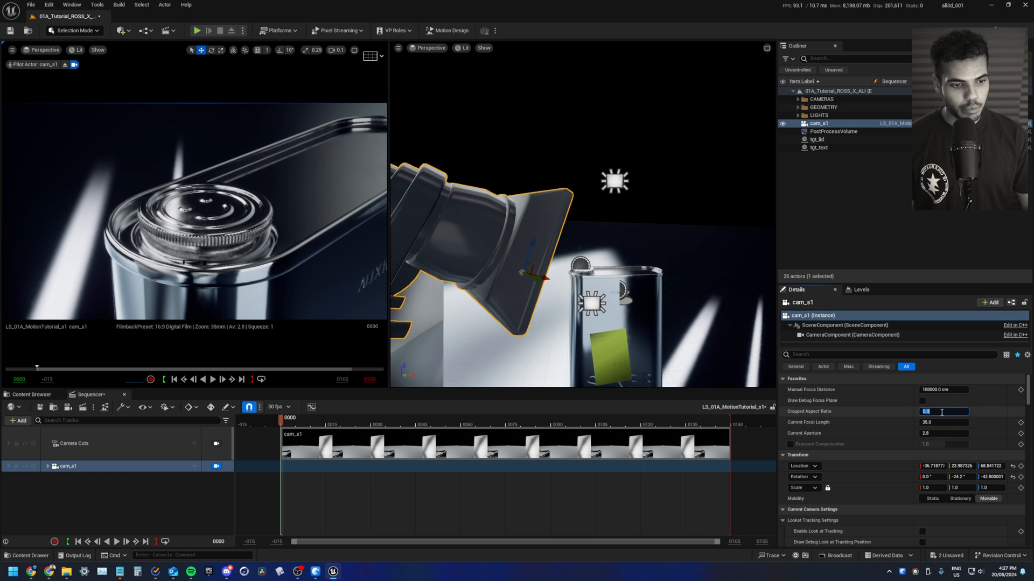
{"action": "key", "text": "Return"}
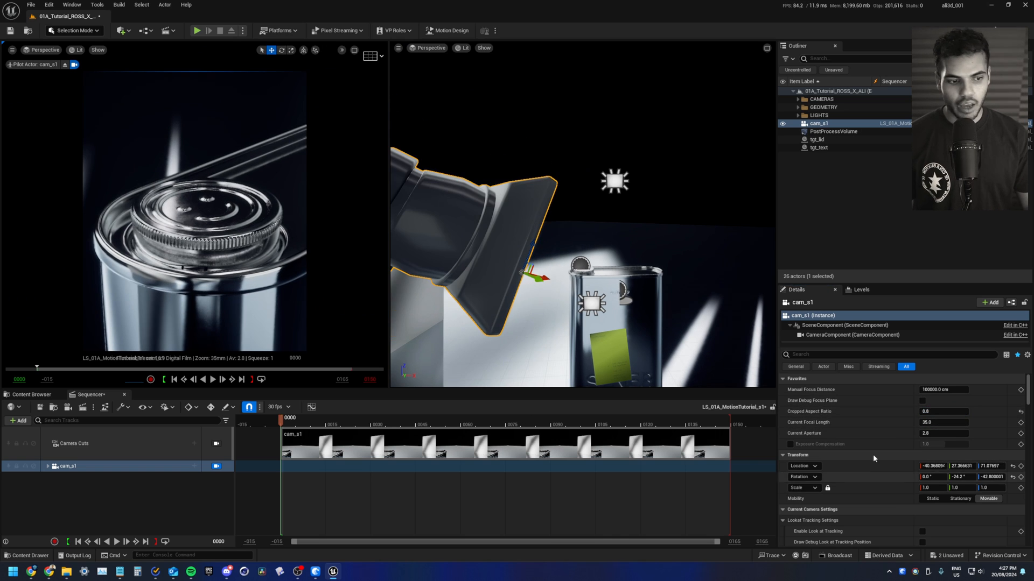
{"action": "right_click_drag", "start_coordinate": [825, 419], "coordinate": [851, 397]}
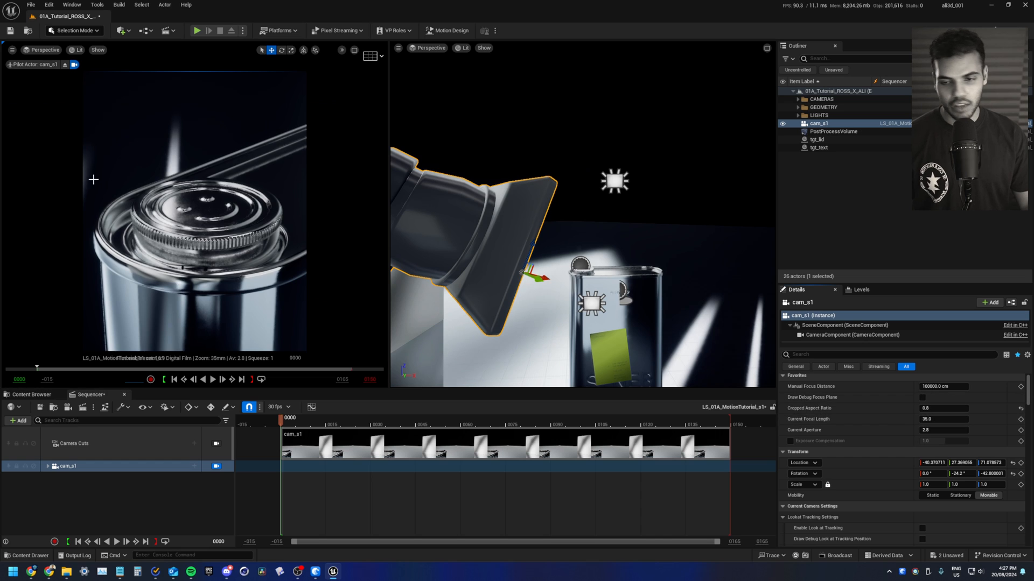
{"action": "right_click_drag", "start_coordinate": [92, 173], "coordinate": [92, 169]}
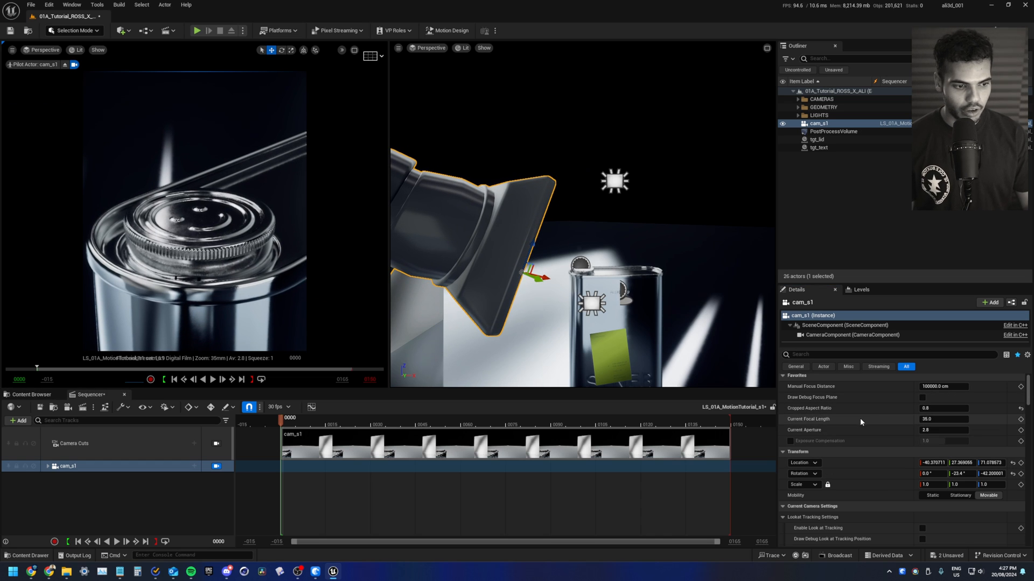
Set cam_s1's focal length to 50 mm and pull the camera back to reframe the lid.
{"action": "left_click", "coordinate": [962, 418]}
{"action": "type", "text": "50"}
{"action": "key", "text": "Return"}
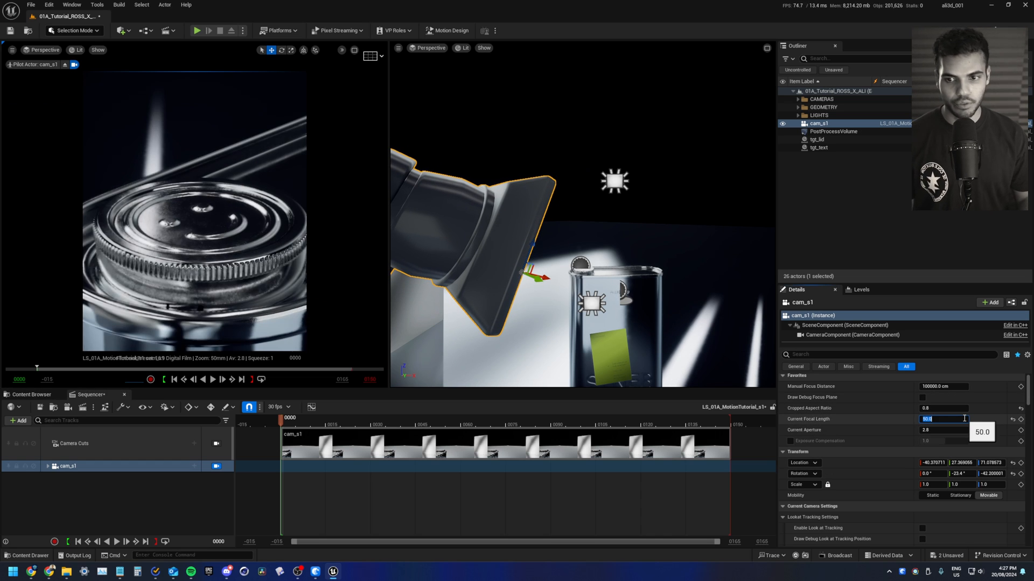
{"action": "scroll", "coordinate": [229, 242], "scroll_direction": "down", "scroll_amount": 3}
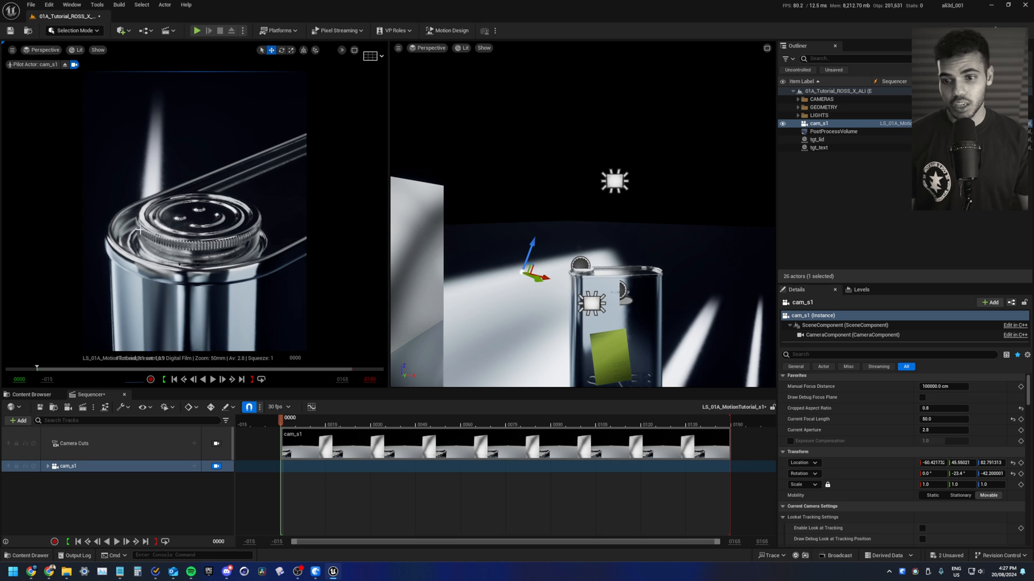
{"action": "right_click_drag", "start_coordinate": [139, 230], "coordinate": [149, 229]}
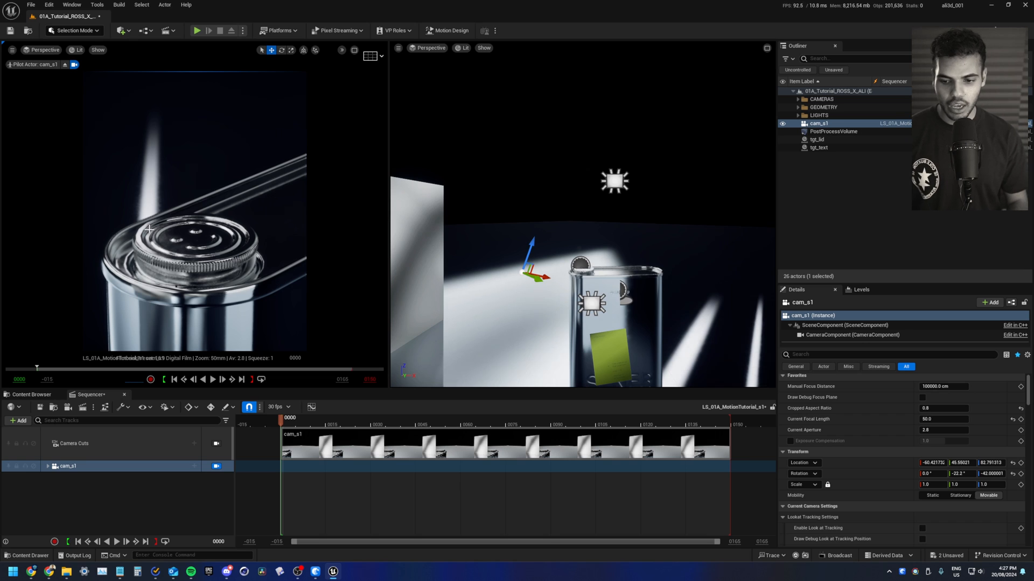
Turn off depth of field by running the console command r.DepthOfFieldQuality 0 from the history.
{"action": "key", "text": "grave"}
{"action": "key", "text": "Up"}
{"action": "key", "text": "Up"}
{"action": "key", "text": "Up"}
{"action": "key", "text": "Up"}
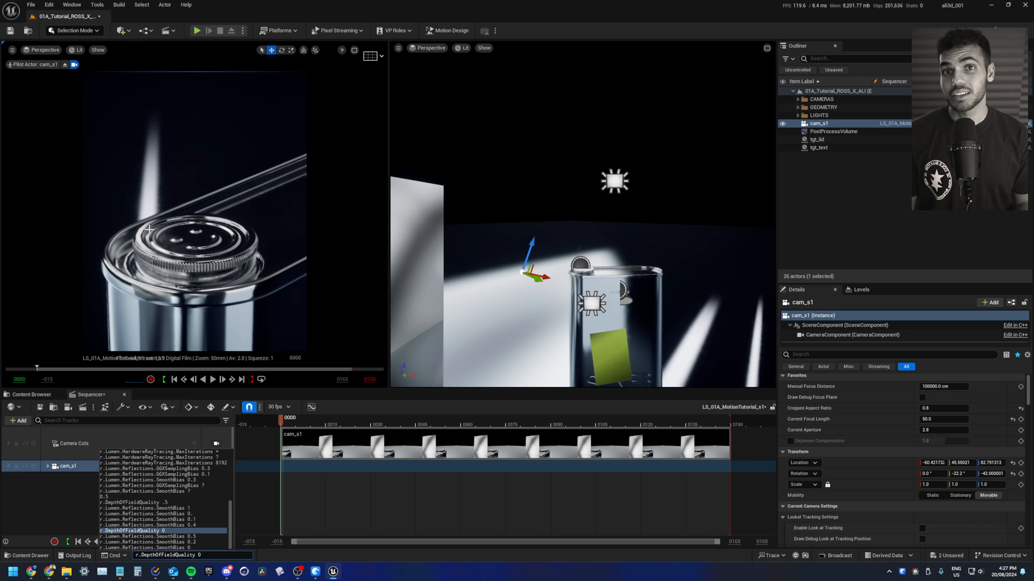
{"action": "key", "text": "Return"}
{"action": "key", "text": "grave"}
Turn on high-quality depth of field with the console command r.DepthOfFieldQuality 4.
{"action": "key", "text": "grave"}
{"action": "key", "text": "grave"}
{"action": "key", "text": "Up"}
{"action": "key", "text": "BackSpace"}
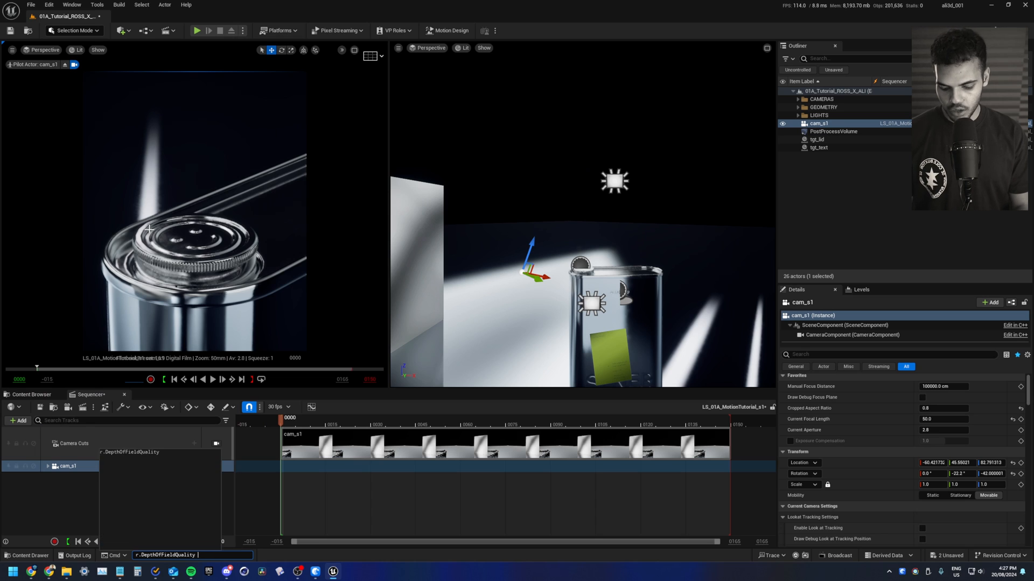
{"action": "type", "text": "4"}
{"action": "key", "text": "Return"}
Set r.DepthOfFieldQuality back to 0 through the console to disable depth of field.
{"action": "key", "text": "Up"}
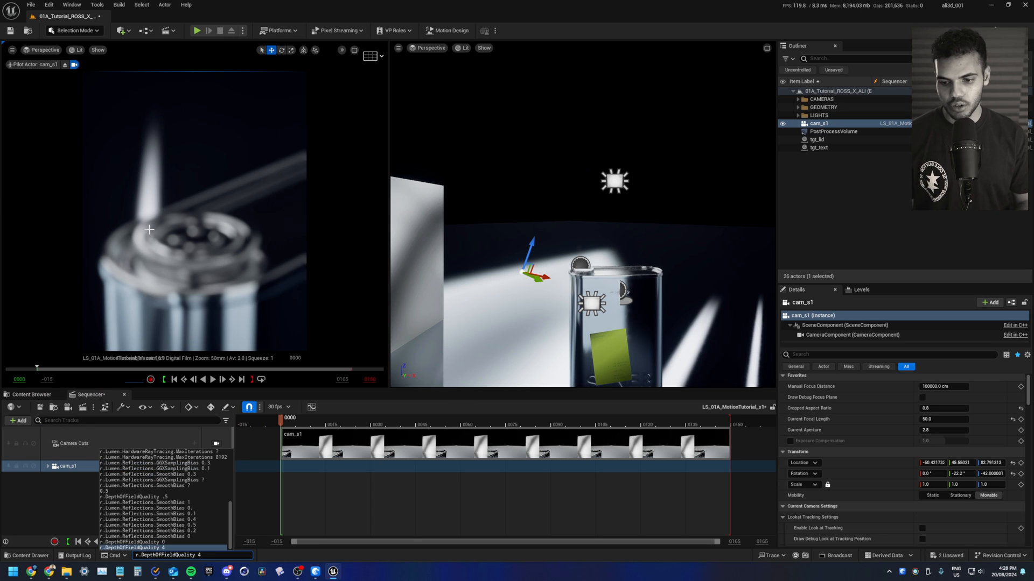
{"action": "key", "text": "BackSpace"}
{"action": "type", "text": "0"}
{"action": "key", "text": "Return"}
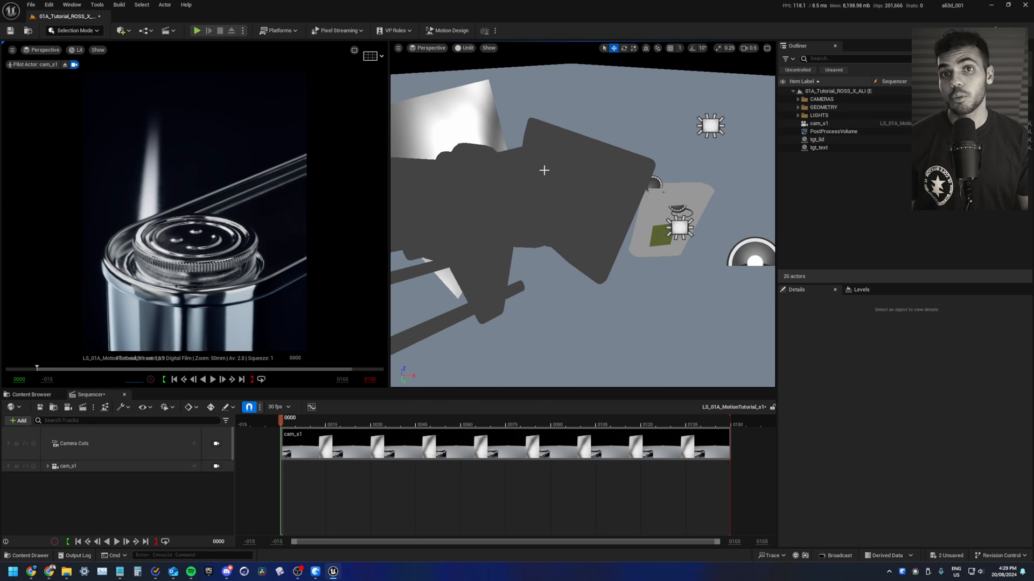
Select the tgt_lid actor and examine its placement on the can's lid in the unlit viewport.
{"action": "left_click", "coordinate": [832, 140]}
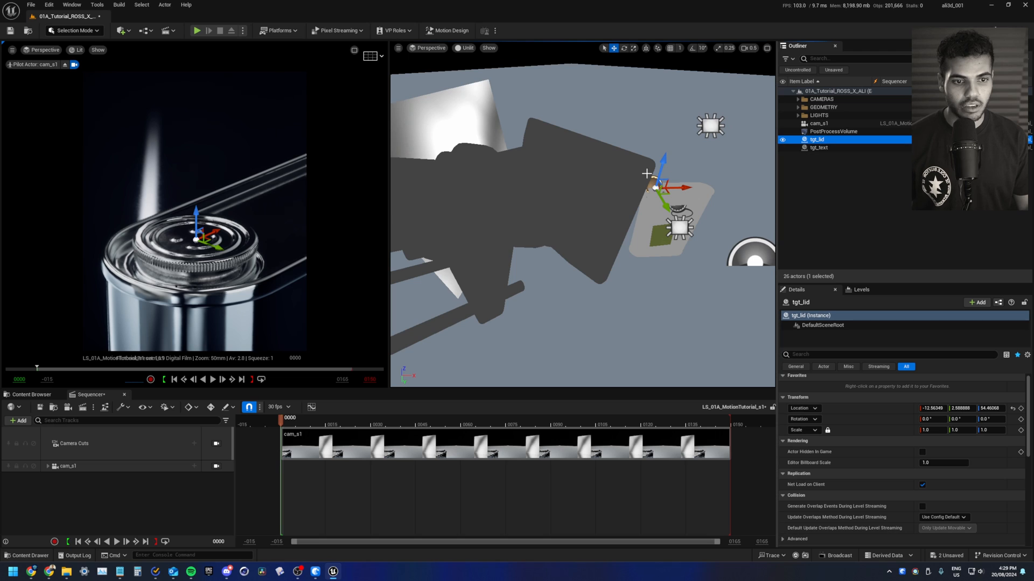
{"action": "key", "text": "f"}
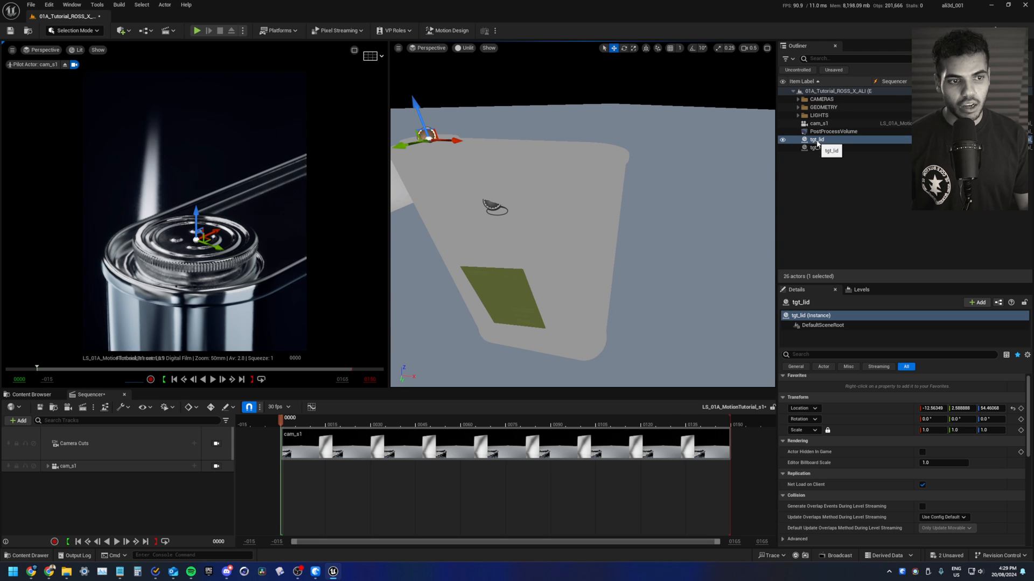
{"action": "right_click_drag", "start_coordinate": [454, 191], "coordinate": [494, 187]}
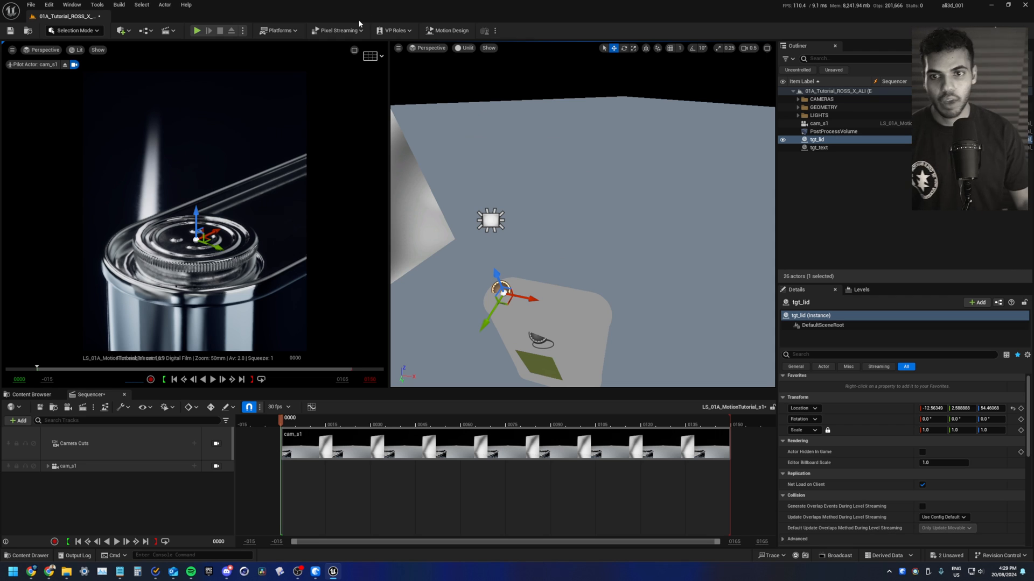
Place a basic empty Actor on the can as an example target and delete it.
{"action": "left_click", "coordinate": [122, 31]}
{"action": "mouse_move", "coordinate": [192, 127]}
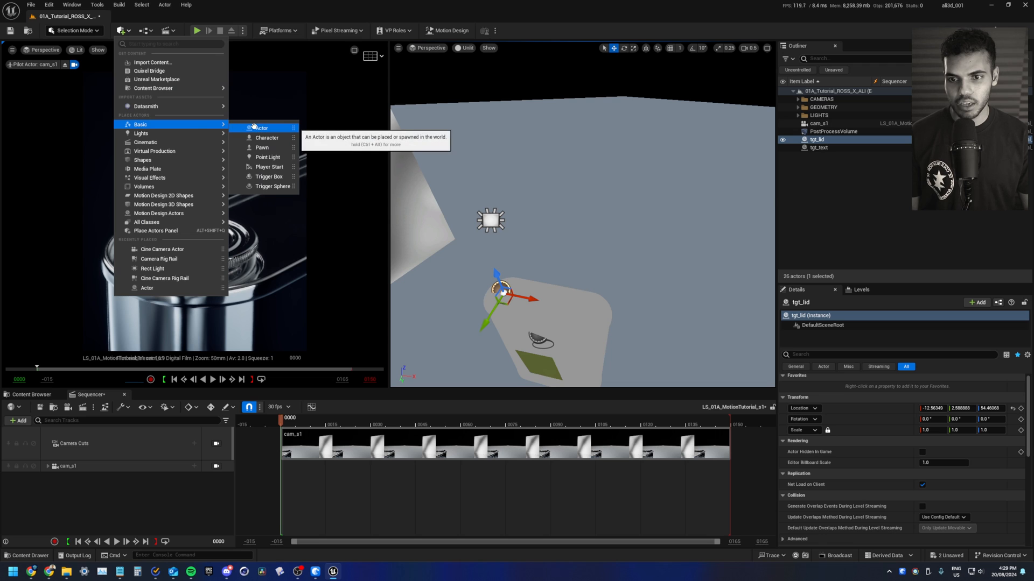
{"action": "left_click_drag", "start_coordinate": [262, 128], "coordinate": [537, 322]}
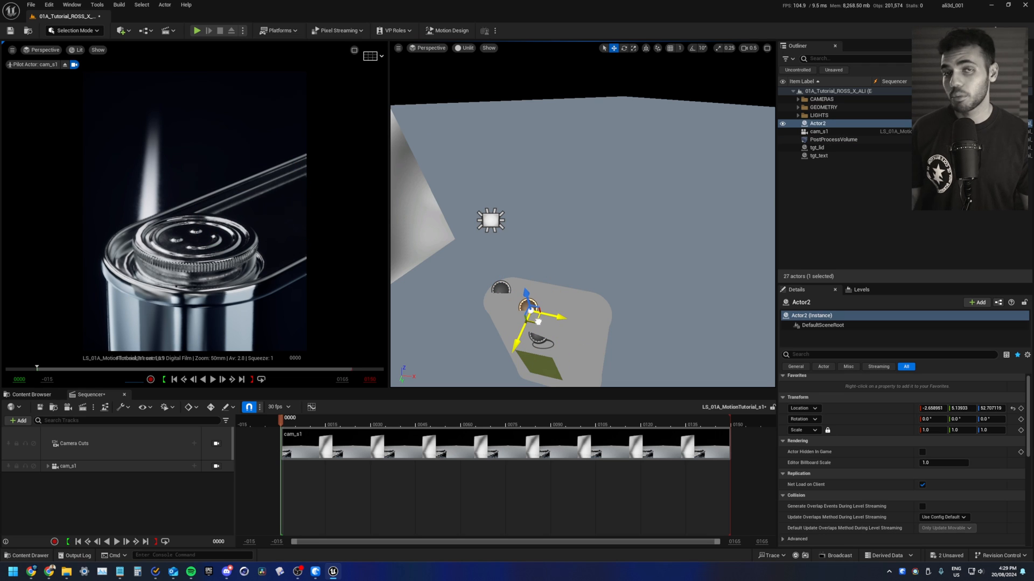
{"action": "key", "text": "Delete"}
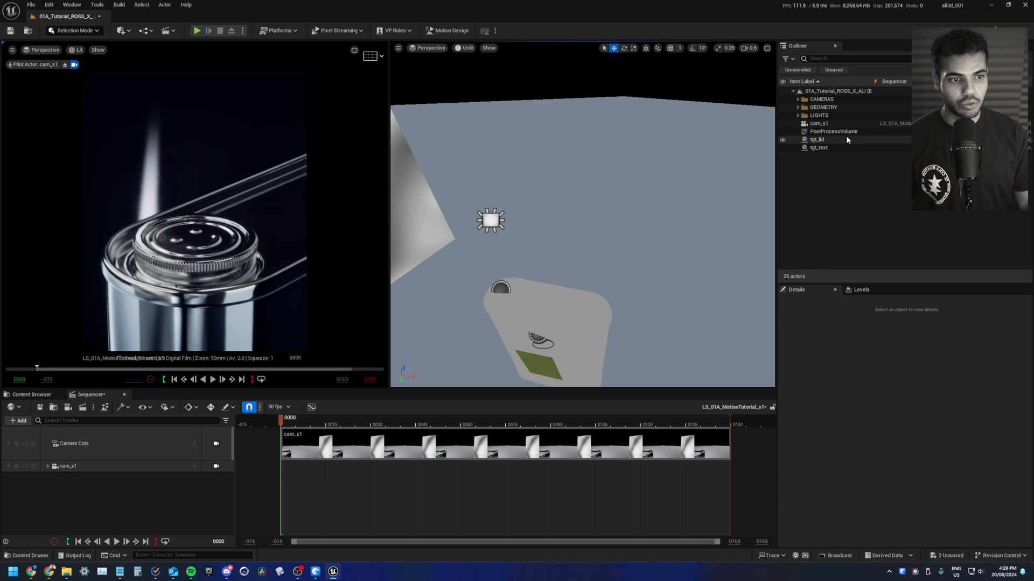
Select the tgt_text actor and examine its placement on the can's text.
{"action": "left_click", "coordinate": [818, 139]}
{"action": "left_click", "coordinate": [825, 148]}
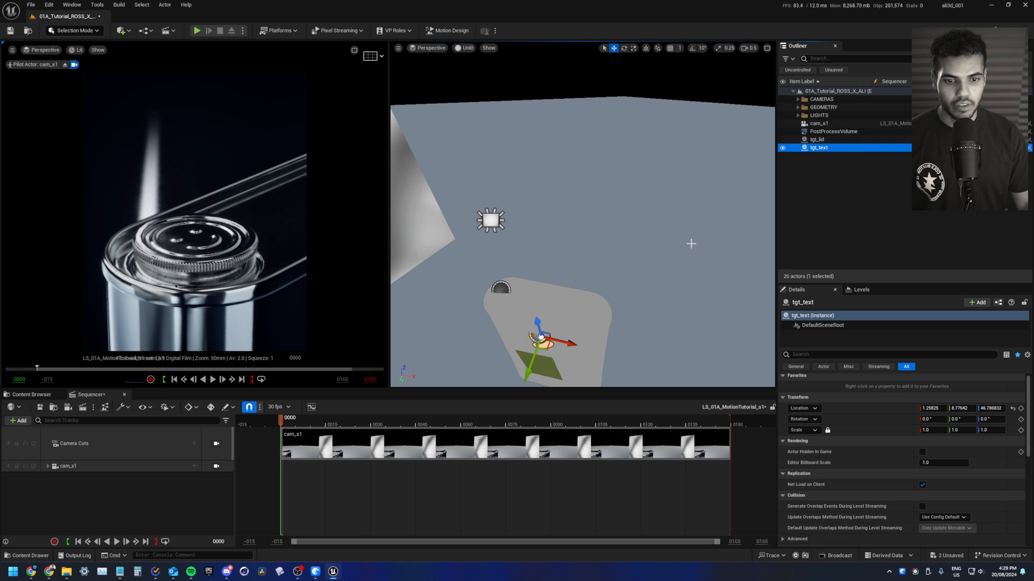
{"action": "key", "text": "f"}
{"action": "key", "text": "alt+4"}
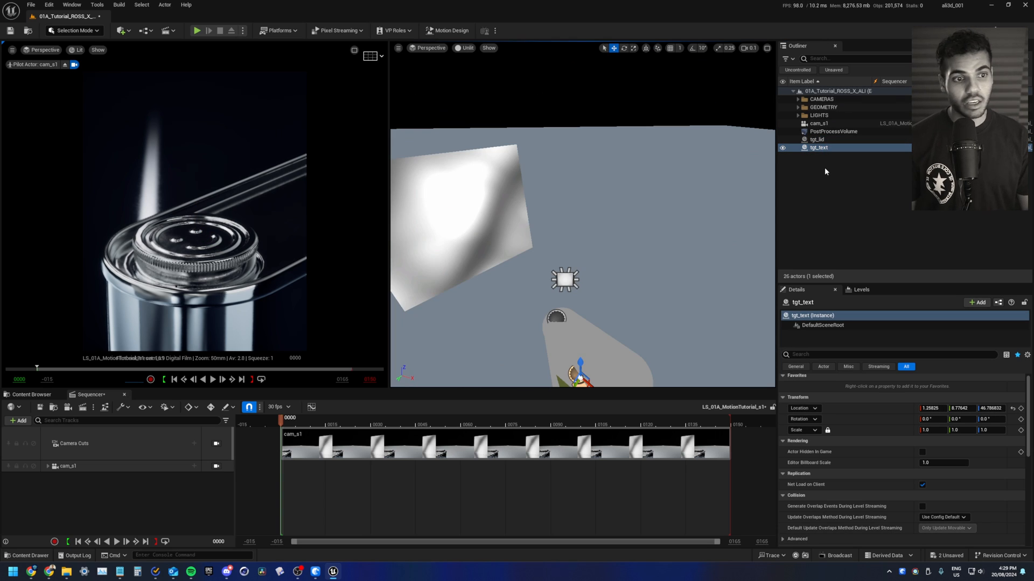
Enable Look at Tracking on the cam_s1 camera and set its Actor to Track to tgt_lid.
{"action": "left_click", "coordinate": [826, 170]}
{"action": "left_click", "coordinate": [812, 127]}
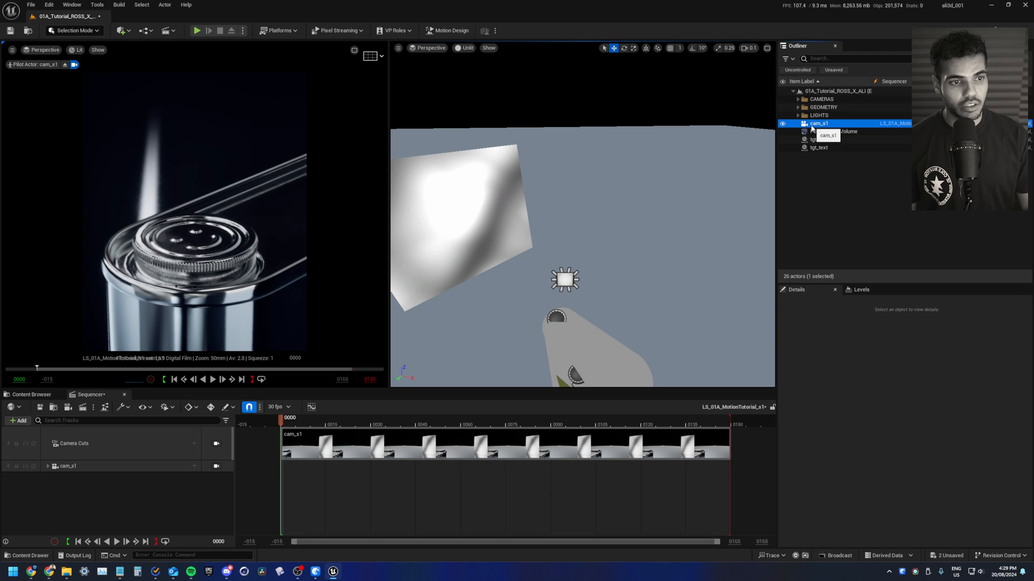
{"action": "scroll", "coordinate": [863, 448], "scroll_direction": "down", "scroll_amount": 5}
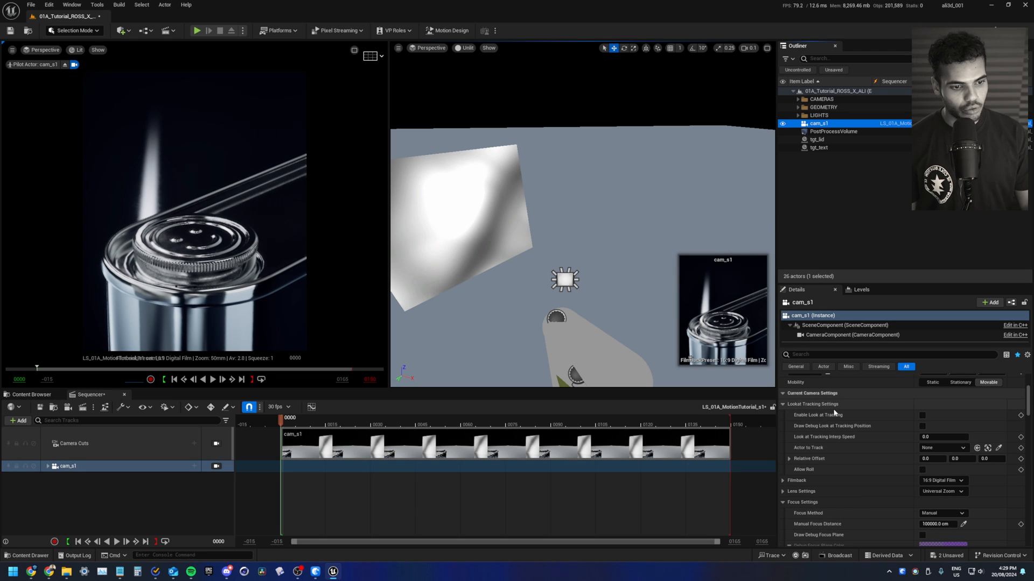
{"action": "scroll", "coordinate": [840, 415], "scroll_direction": "down", "scroll_amount": 2}
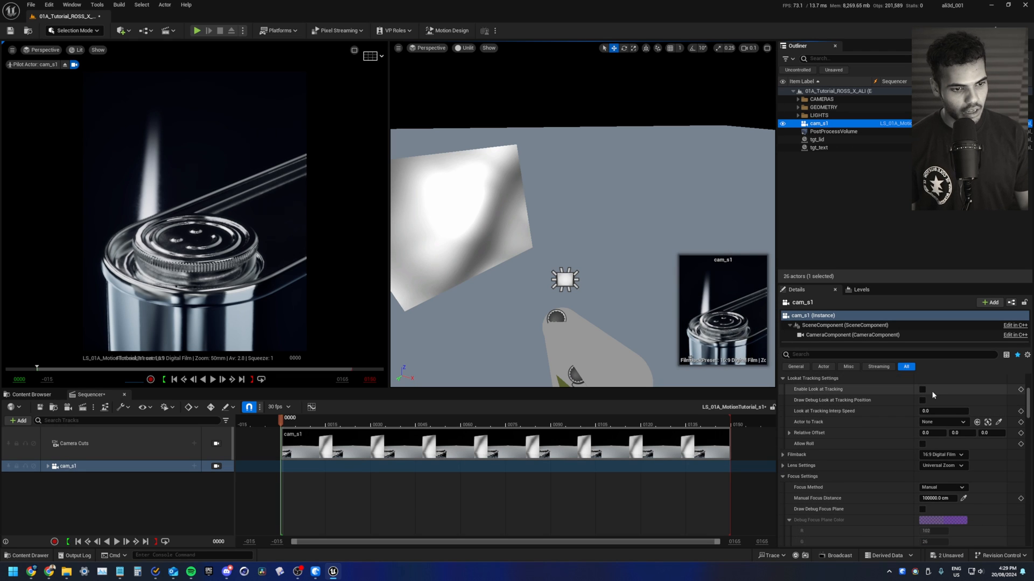
{"action": "left_click", "coordinate": [922, 390]}
{"action": "left_click", "coordinate": [942, 422]}
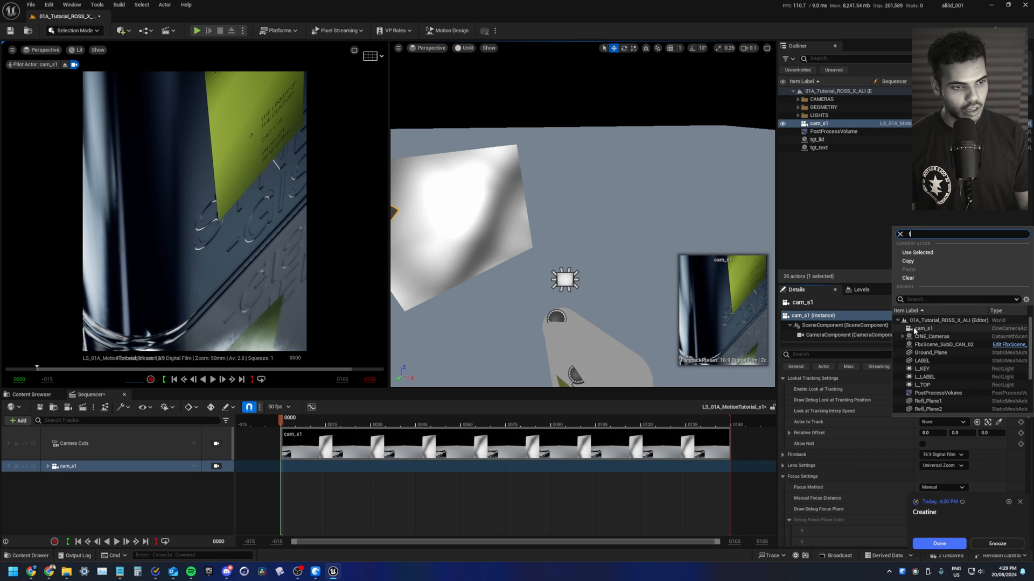
{"action": "type", "text": "tg"}
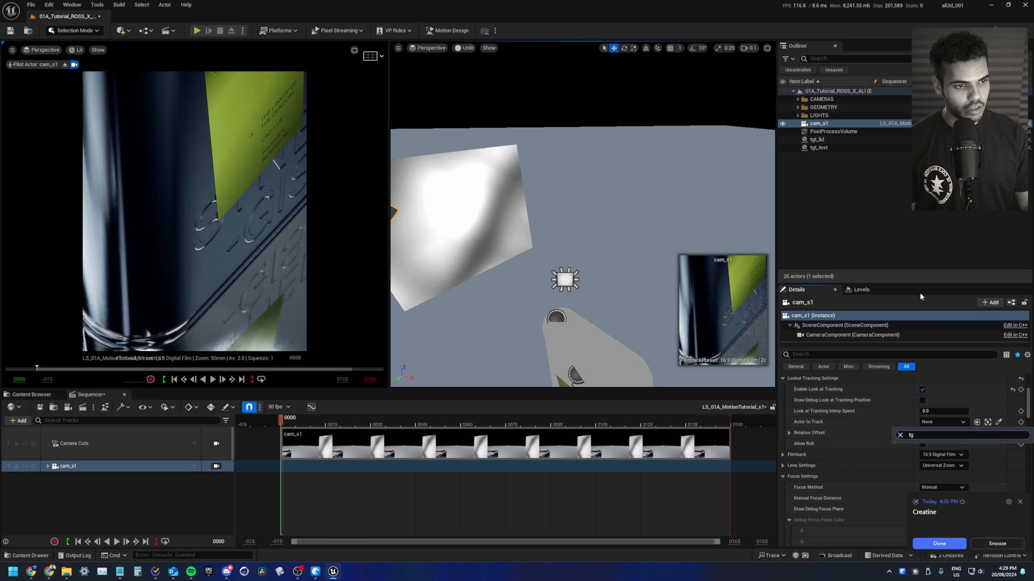
{"action": "left_click", "coordinate": [923, 329]}
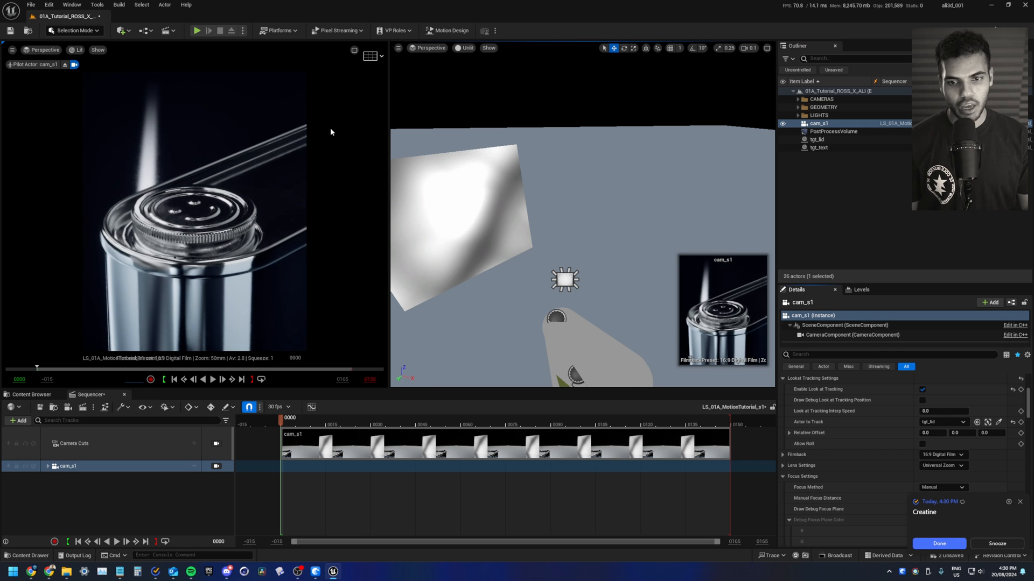
Move cam_s1 slightly closer to the can and turn on the Grid (3x3) composition overlay in the camera view.
{"action": "scroll", "coordinate": [536, 242], "scroll_direction": "up", "scroll_amount": 3}
{"action": "key", "text": "s"}
{"action": "right_click_drag", "start_coordinate": [535, 242], "coordinate": [585, 250]}
{"action": "key", "text": "ctrl+grave"}
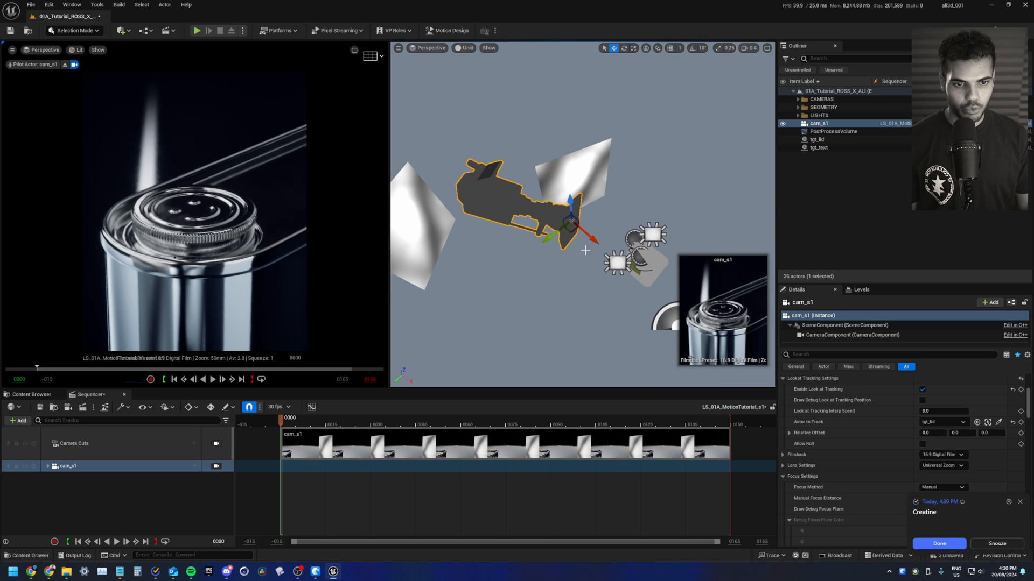
{"action": "mouse_move", "coordinate": [567, 229]}
{"action": "left_mouse_down"}
{"action": "mouse_move", "coordinate": [586, 234]}
{"action": "mouse_move", "coordinate": [576, 234]}
{"action": "left_mouse_up"}
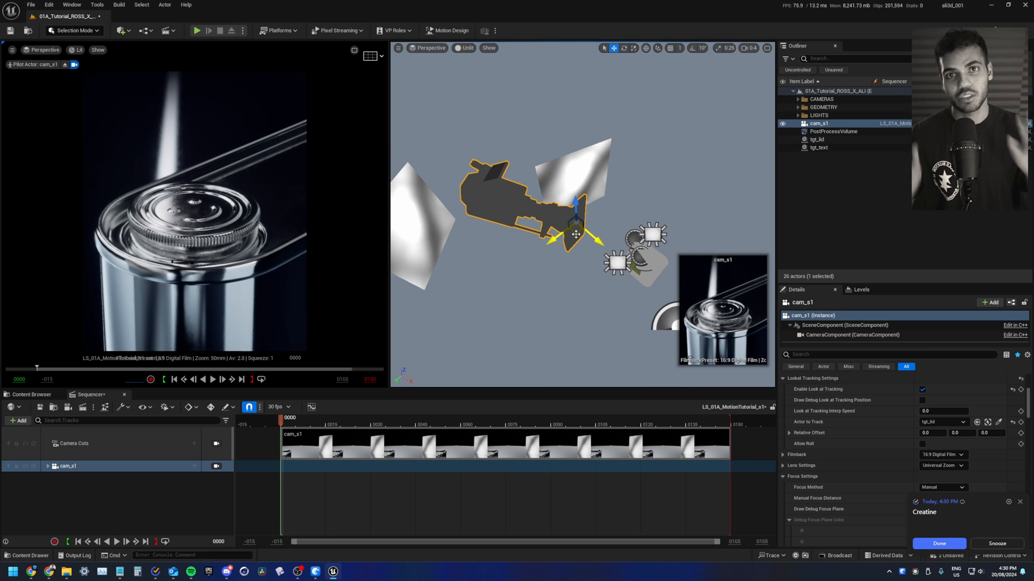
{"action": "left_click", "coordinate": [372, 56]}
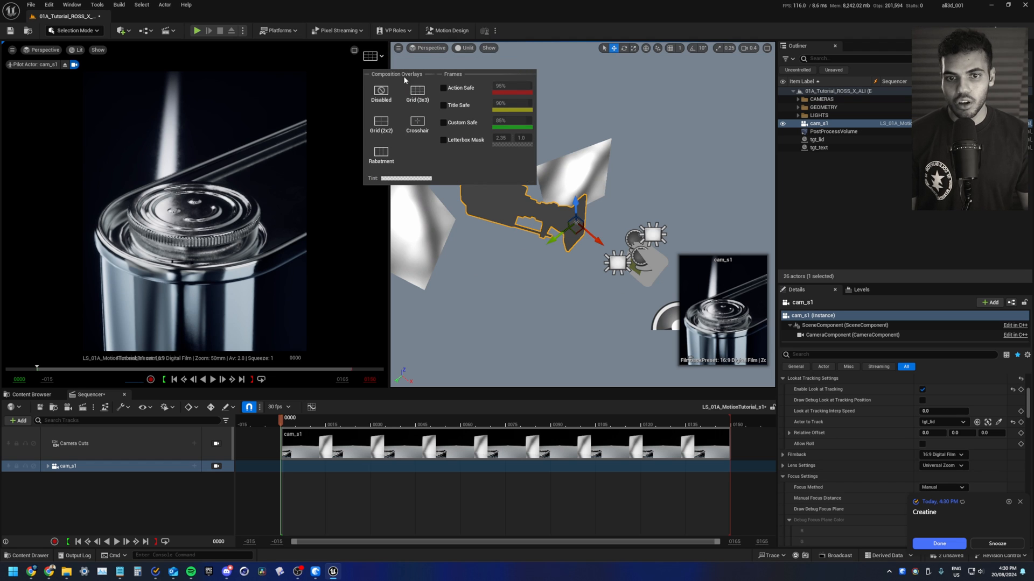
{"action": "left_click", "coordinate": [423, 95]}
Select the tgt_lid actor and nudge its placement at the centre of the can's lid in the lit viewport.
{"action": "key", "text": "w"}
{"action": "right_click_drag", "start_coordinate": [567, 219], "coordinate": [592, 218]}
{"action": "key", "text": "alt+4"}
{"action": "left_click", "coordinate": [532, 205]}
{"action": "scroll", "coordinate": [584, 218], "scroll_direction": "down", "scroll_amount": 1}
{"action": "key", "text": "w"}
{"action": "left_click_drag", "start_coordinate": [595, 219], "coordinate": [597, 216]}
{"action": "left_click", "coordinate": [588, 253]}
{"action": "left_click_drag", "start_coordinate": [588, 253], "coordinate": [587, 285], "text": "alt"}
{"action": "key", "text": "ctrl+z"}
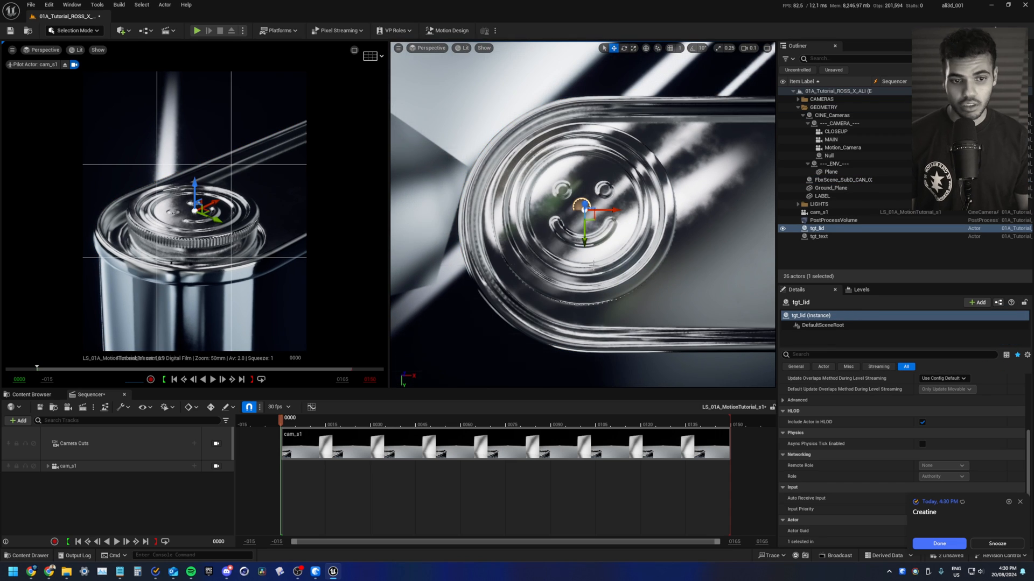
Select cam_s1 and reposition it around the can for a lower, more side-on view of the lid.
{"action": "right_click_drag", "start_coordinate": [593, 265], "coordinate": [594, 232]}
{"action": "key", "text": "s"}
{"action": "scroll", "coordinate": [594, 265], "scroll_direction": "up", "scroll_amount": 4}
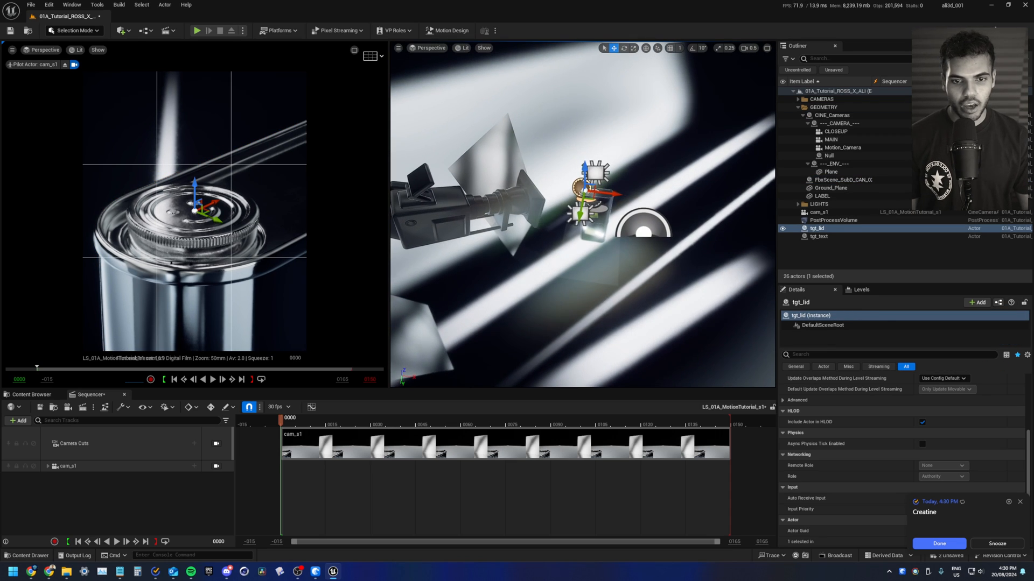
{"action": "left_click", "coordinate": [492, 198]}
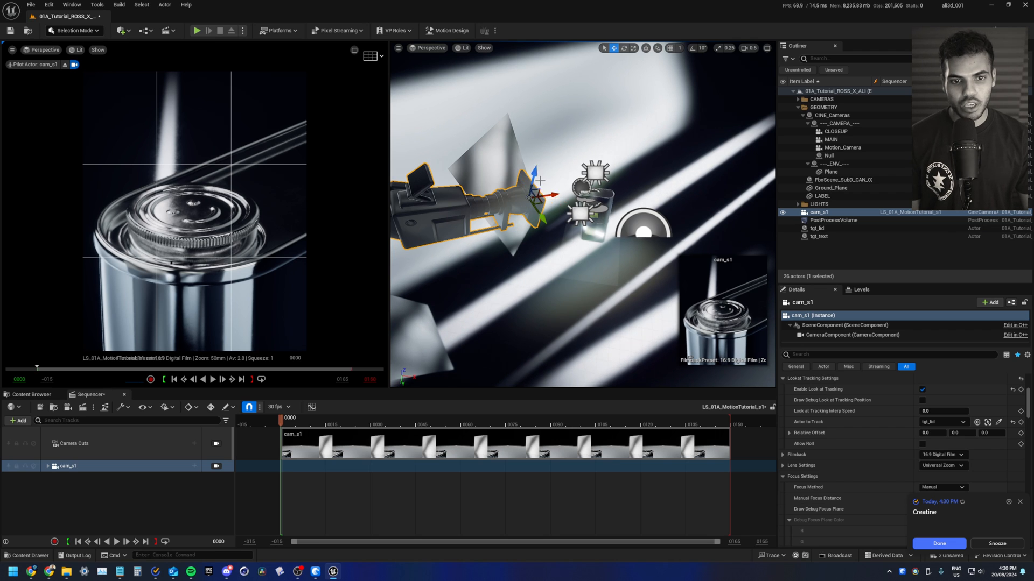
{"action": "left_click", "coordinate": [645, 49]}
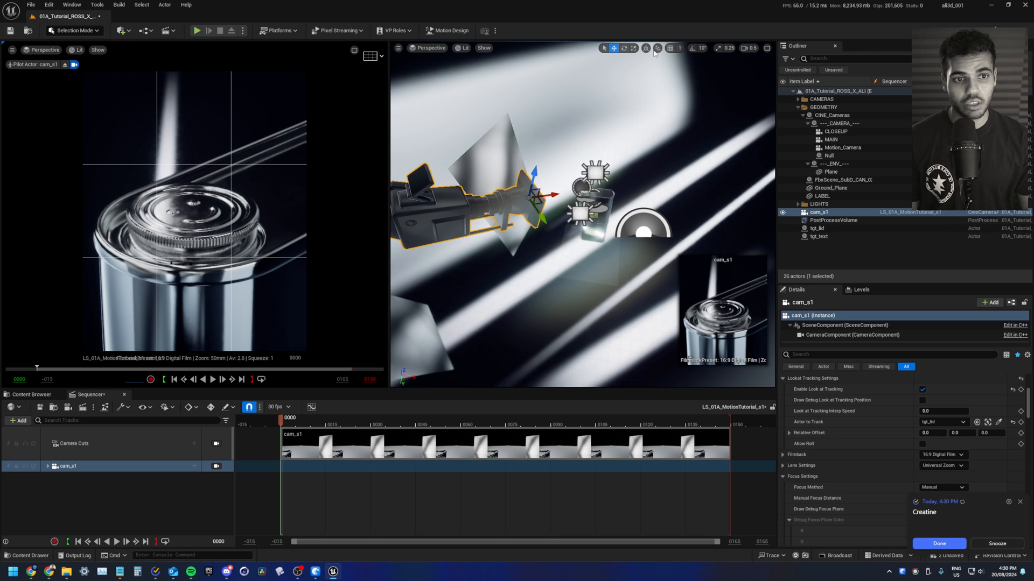
{"action": "left_click", "coordinate": [647, 49]}
{"action": "right_click_drag", "start_coordinate": [606, 186], "coordinate": [602, 164]}
{"action": "key", "text": "ctrl+grave"}
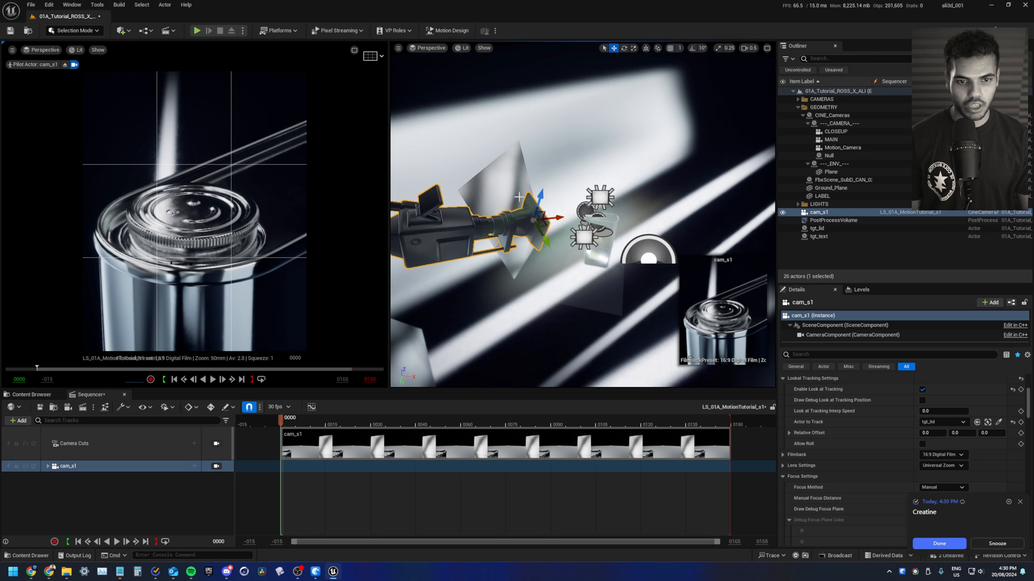
{"action": "left_click_drag", "start_coordinate": [581, 215], "coordinate": [553, 184], "text": "alt"}
{"action": "key", "text": "ctrl+grave"}
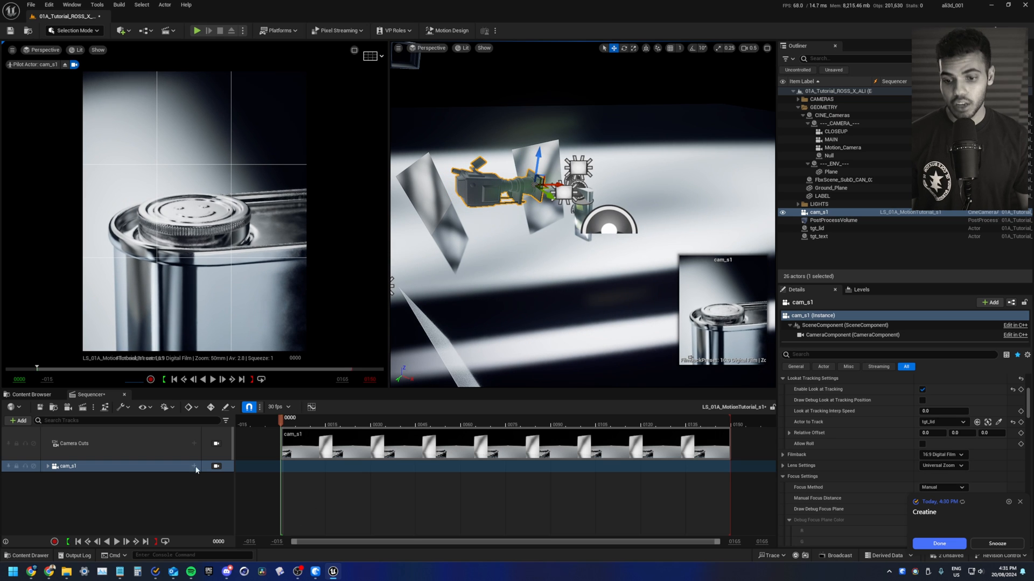
Expand the cam_s1 track in an enlarged Sequencer, select its CameraComponent and save the sequence.
{"action": "left_click", "coordinate": [47, 466]}
{"action": "left_click_drag", "start_coordinate": [205, 389], "coordinate": [205, 338]}
{"action": "left_click", "coordinate": [52, 426]}
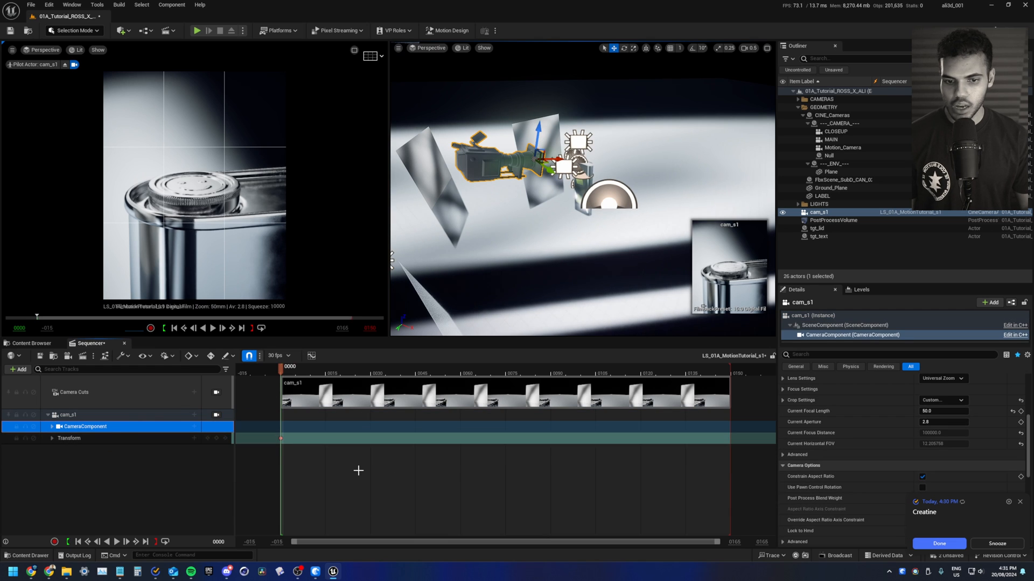
{"action": "left_click", "coordinate": [39, 356]}
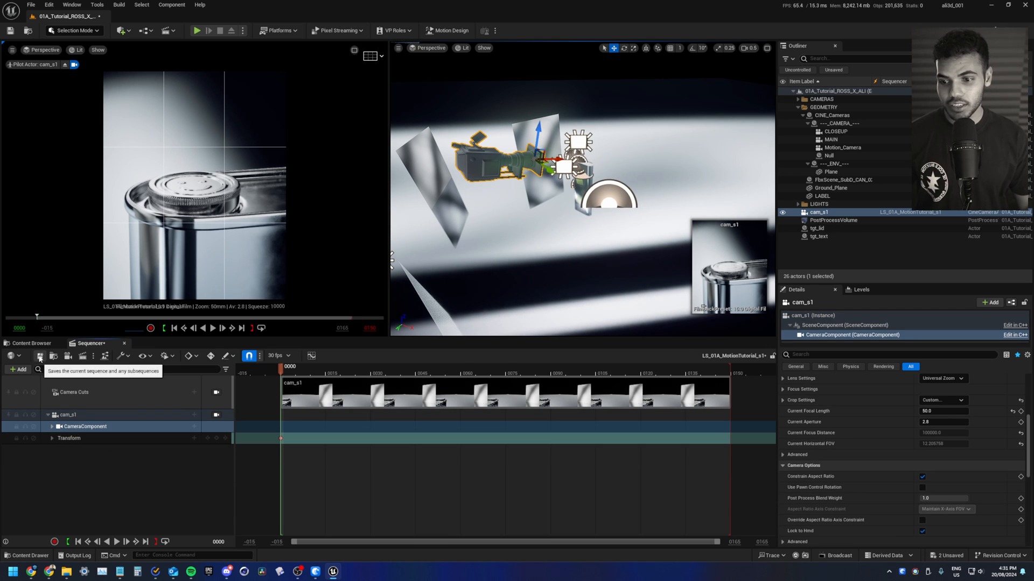
Load the Motion Design workspace and return the editor to Selection Mode.
{"action": "left_click", "coordinate": [450, 31]}
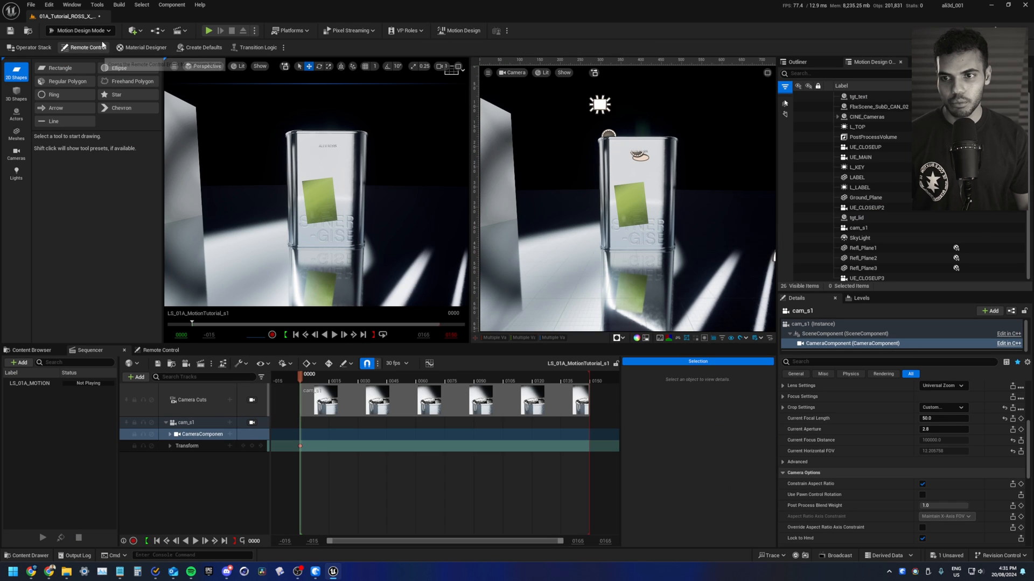
{"action": "left_click", "coordinate": [81, 31]}
{"action": "left_click", "coordinate": [76, 44]}
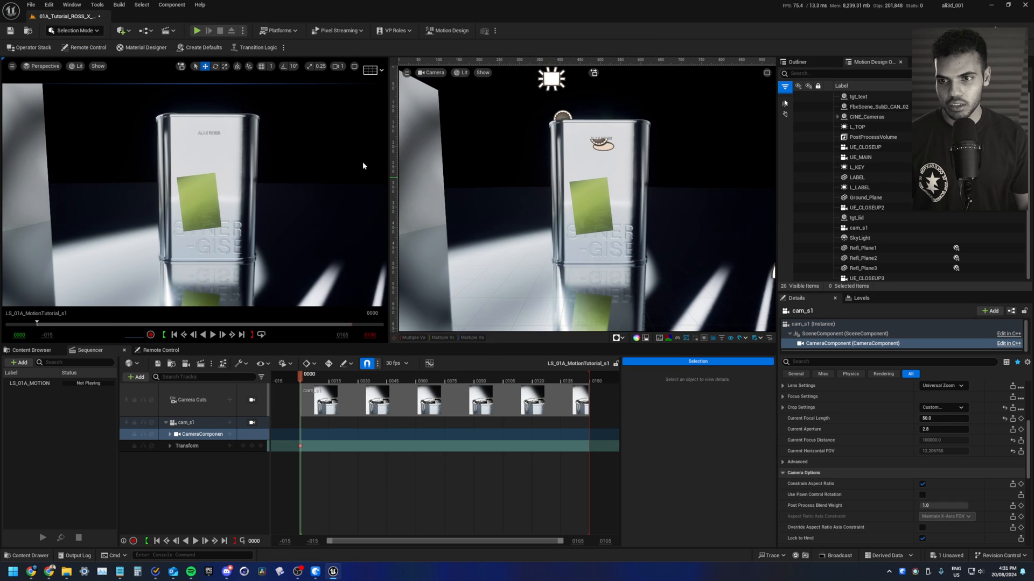
Lock the cinematic viewport to cam_s1 and change the Motion Design viewport to the Default Viewport type.
{"action": "left_click", "coordinate": [111, 200]}
{"action": "left_click", "coordinate": [252, 423]}
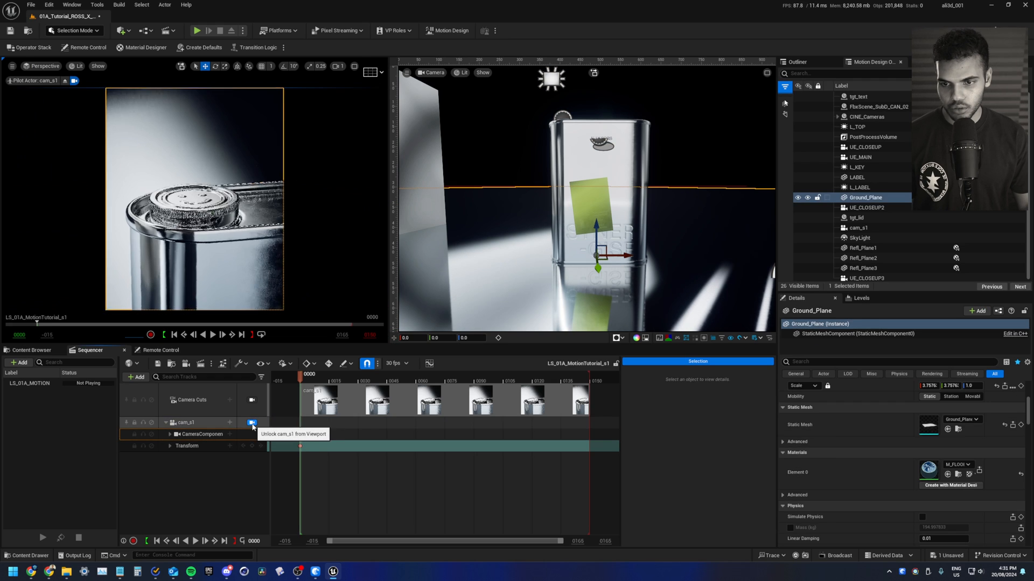
{"action": "left_click", "coordinate": [234, 157]}
{"action": "left_click", "coordinate": [430, 72]}
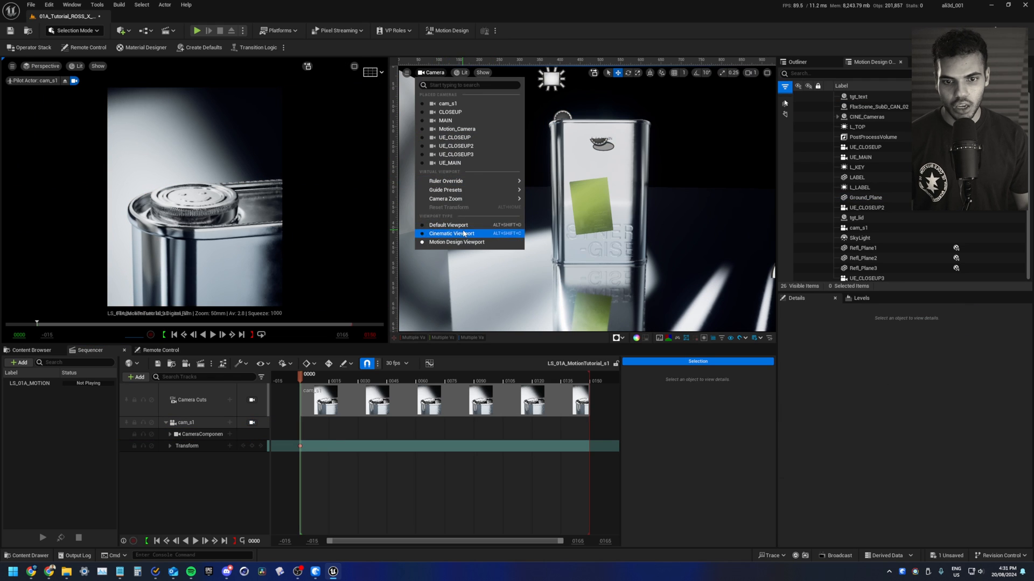
{"action": "left_click", "coordinate": [474, 258]}
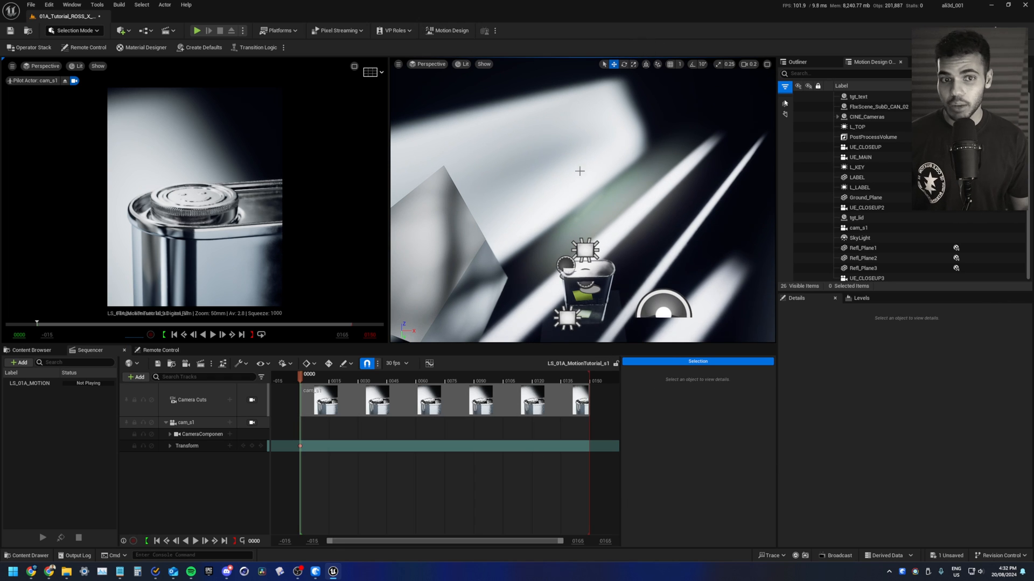
Examine cam_s1's Transform key at the sequence start and the sequence's display-rate options.
{"action": "left_click", "coordinate": [548, 449]}
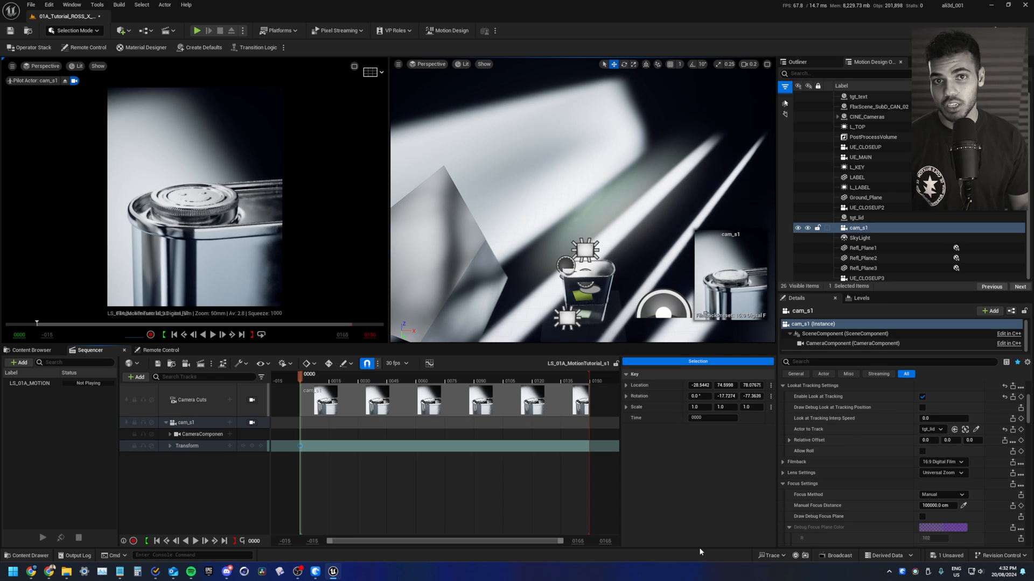
{"action": "left_click", "coordinate": [485, 480]}
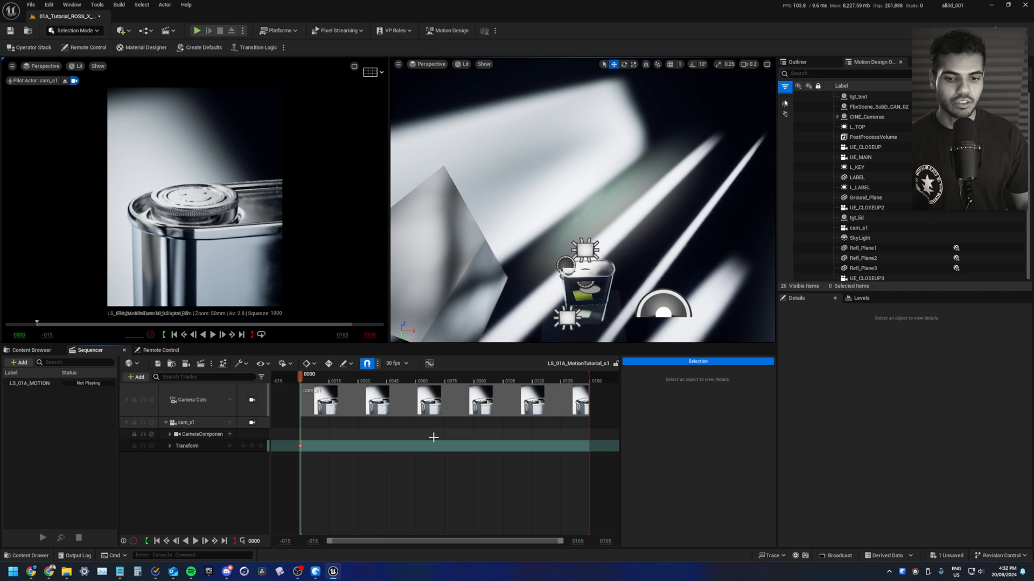
{"action": "left_click", "coordinate": [328, 364]}
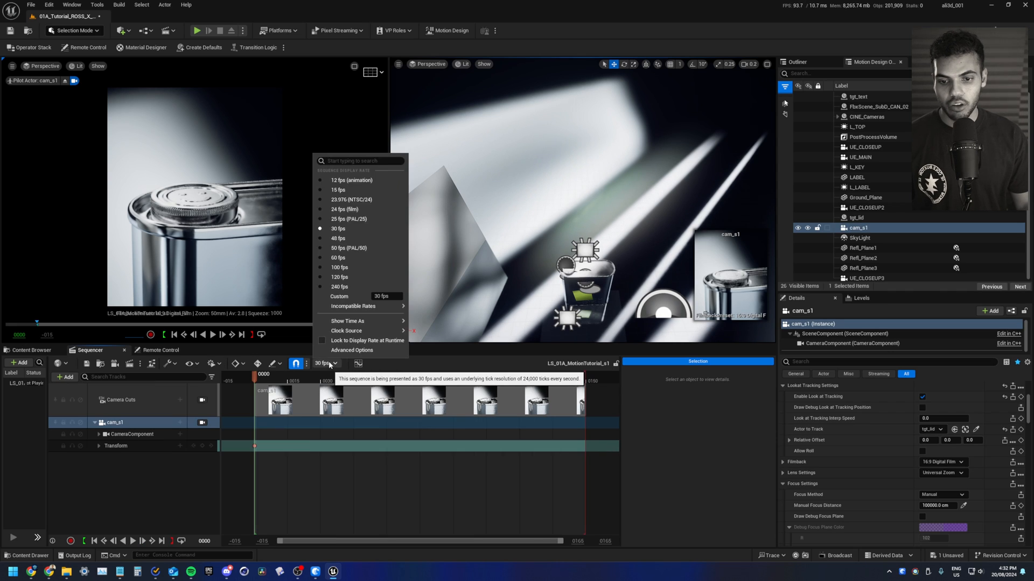
{"action": "left_click", "coordinate": [327, 364]}
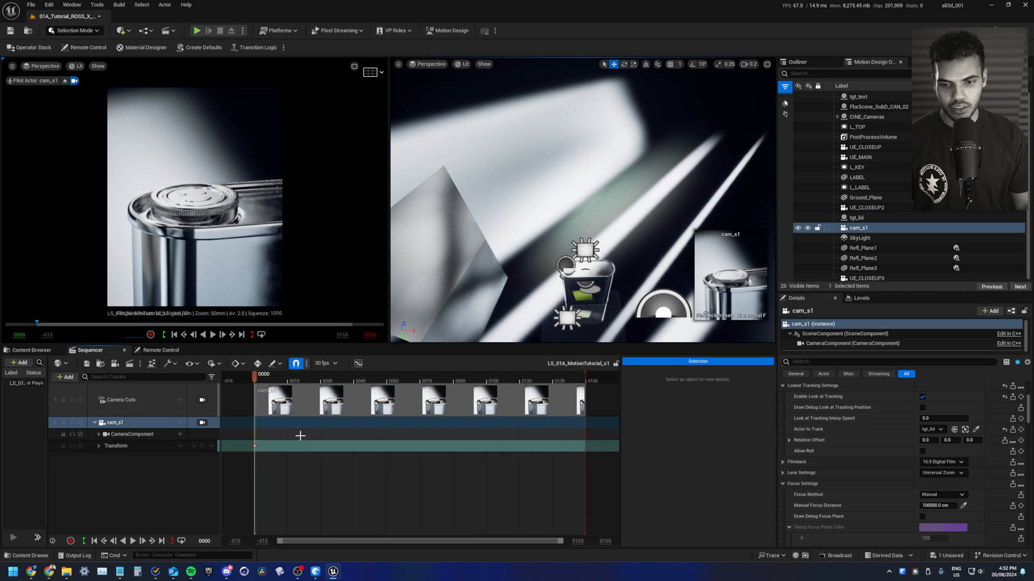
At frame 45, move cam_s1 around to the can's narrow end near the lid and add a Transform key.
{"action": "scroll", "coordinate": [295, 434], "scroll_direction": "up", "scroll_amount": 2, "text": "ctrl"}
{"action": "left_click", "coordinate": [376, 380]}
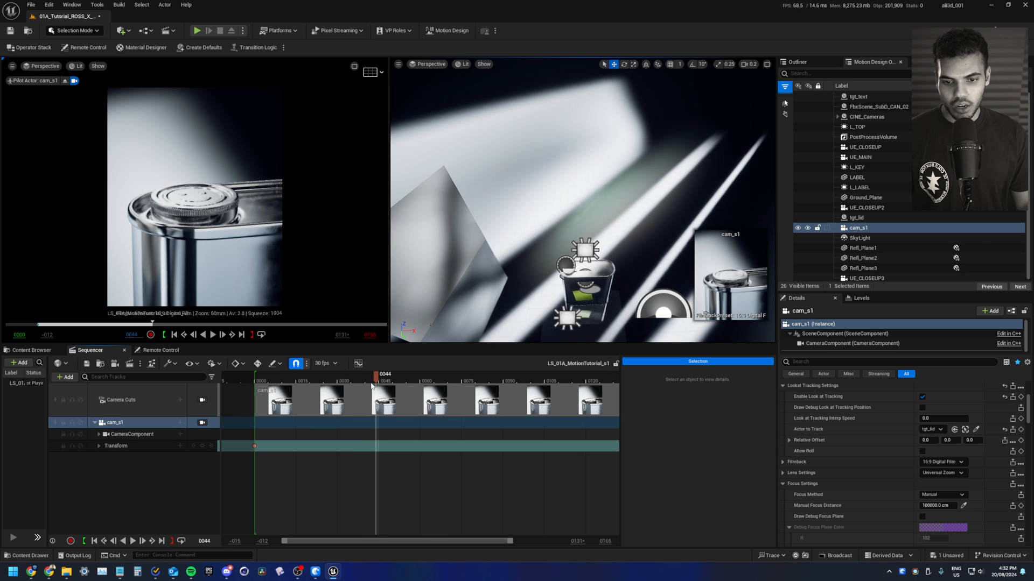
{"action": "key", "text": "Right"}
{"action": "right_click_drag", "start_coordinate": [493, 231], "coordinate": [495, 279]}
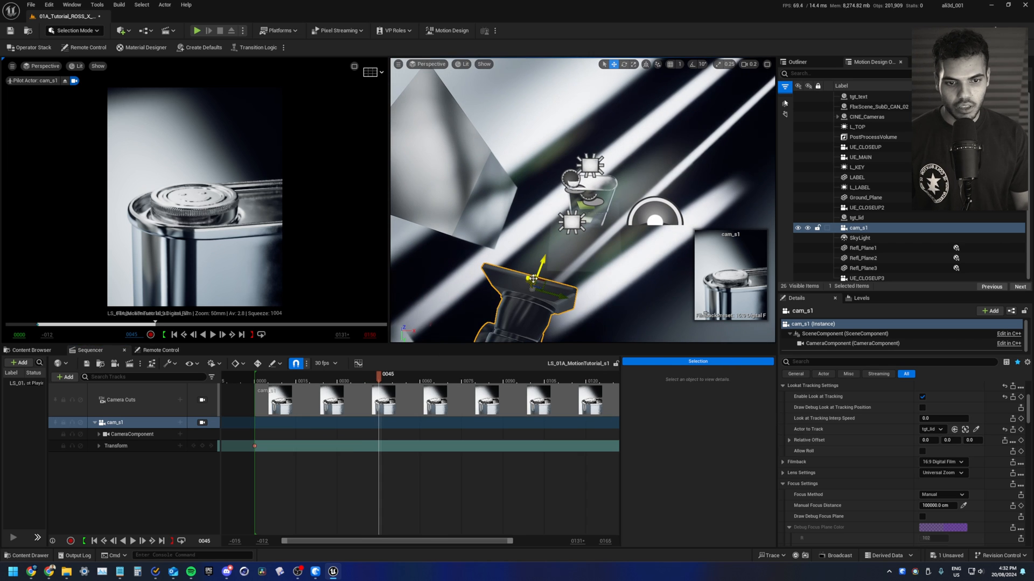
{"action": "left_click_drag", "start_coordinate": [541, 299], "coordinate": [475, 130]}
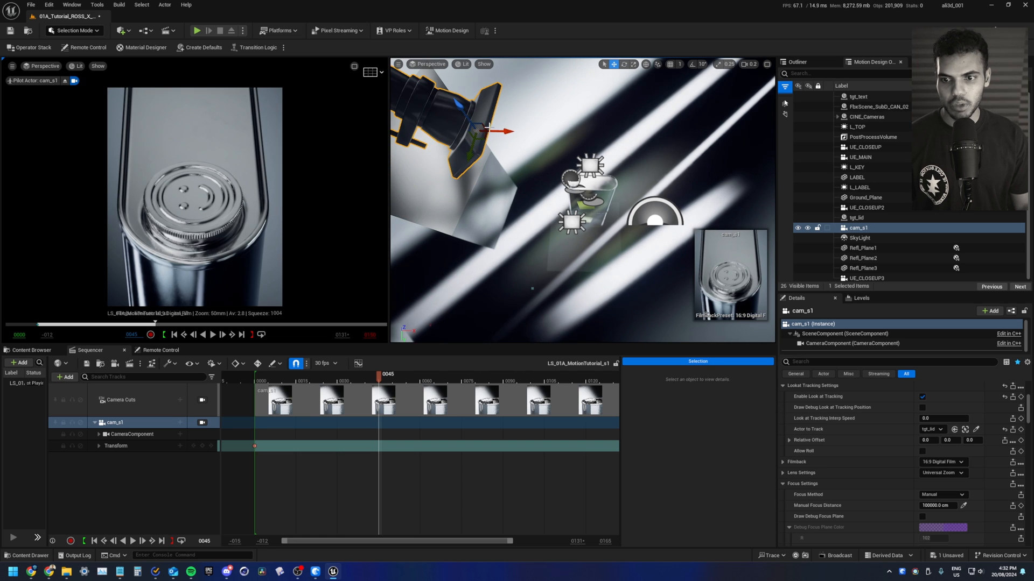
{"action": "left_click", "coordinate": [203, 446]}
Play the sequence from its start to preview the keyed camera move.
{"action": "left_click", "coordinate": [247, 381]}
{"action": "key", "text": "space"}
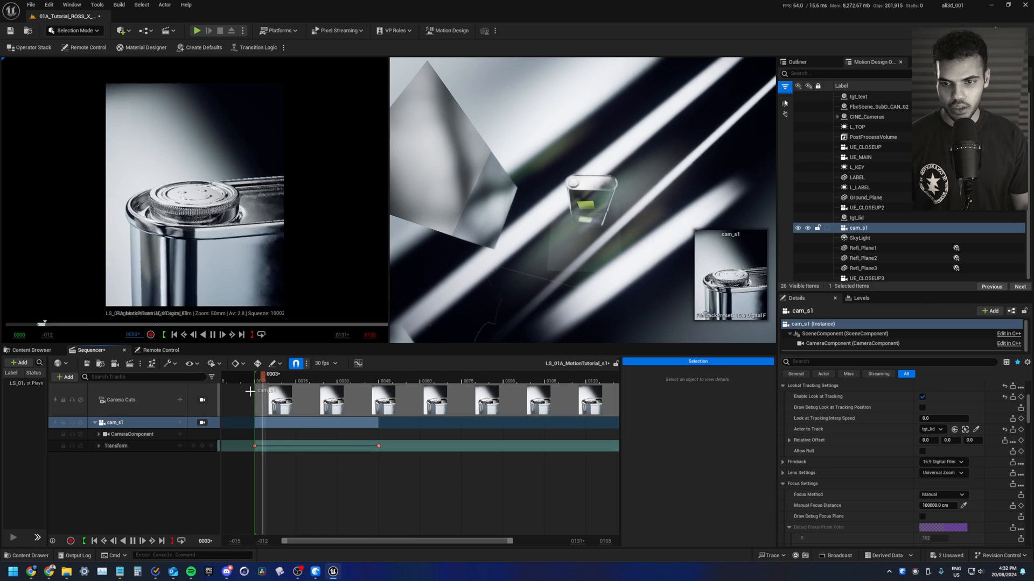
{"action": "key", "text": "space"}
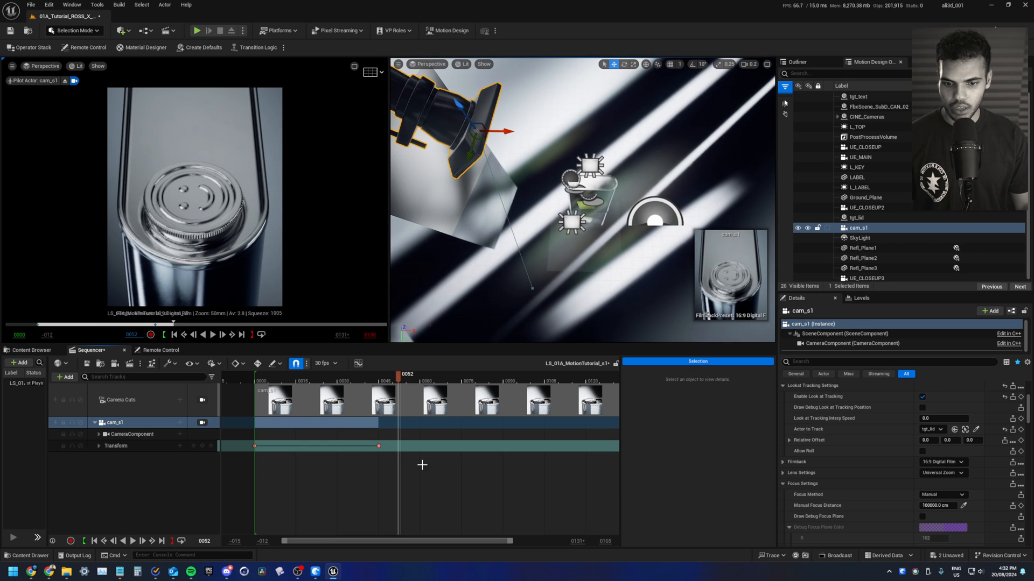
At frame 75, move cam_s1 to the far side of the can and add another Transform key.
{"action": "left_click_drag", "start_coordinate": [400, 381], "coordinate": [463, 375]}
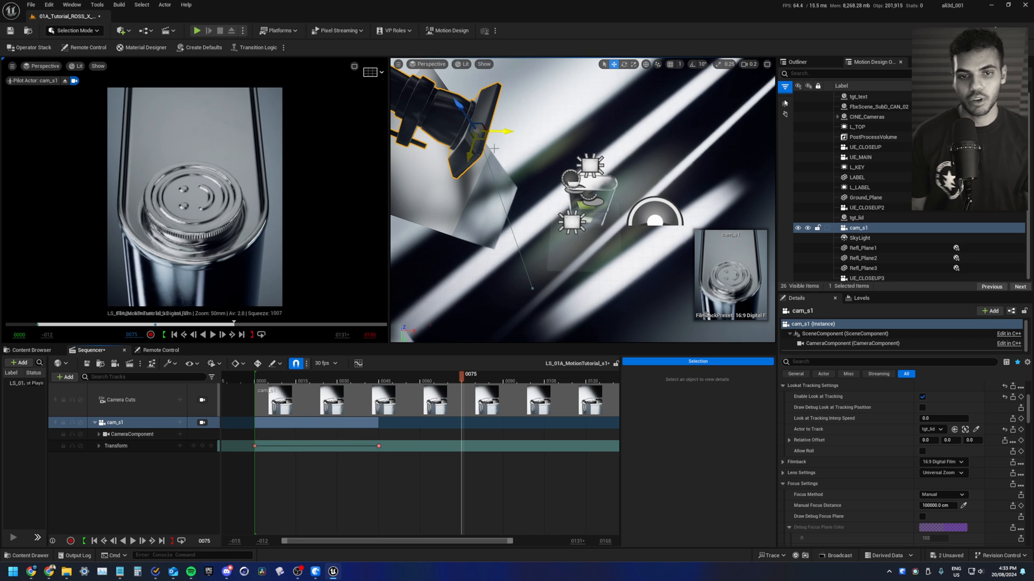
{"action": "key", "text": "f"}
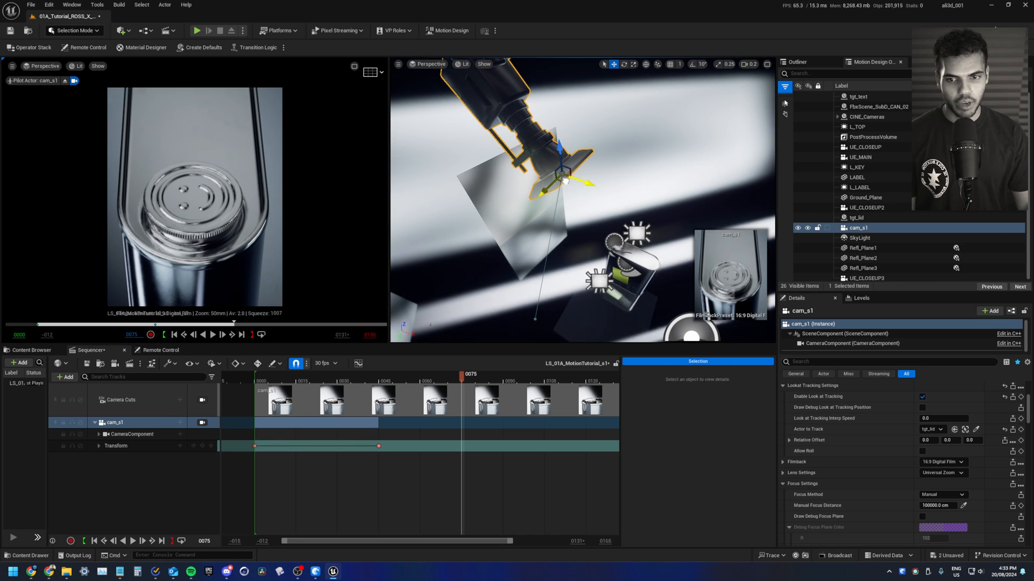
{"action": "left_click_drag", "start_coordinate": [585, 181], "coordinate": [636, 160]}
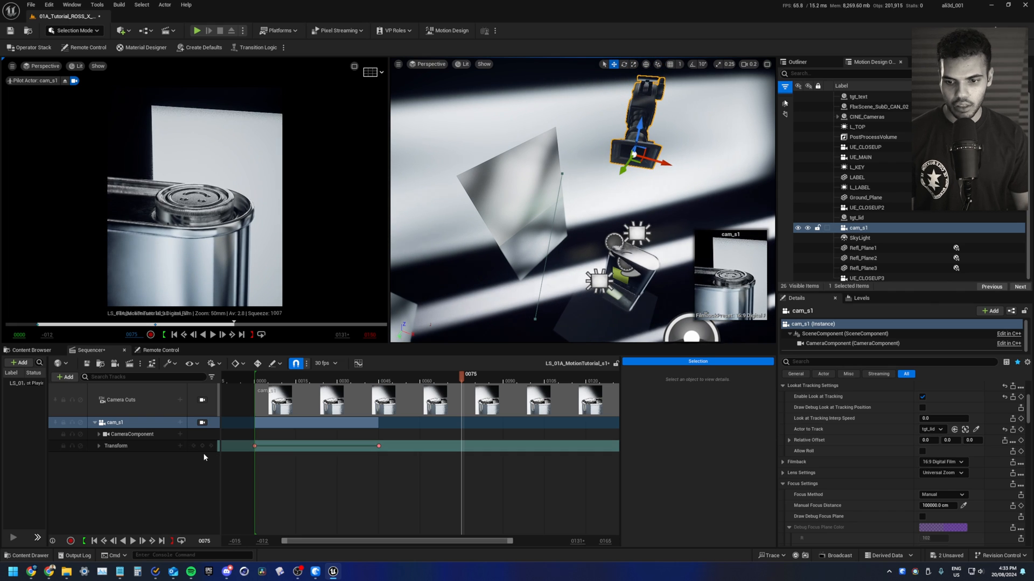
{"action": "key", "text": "s"}
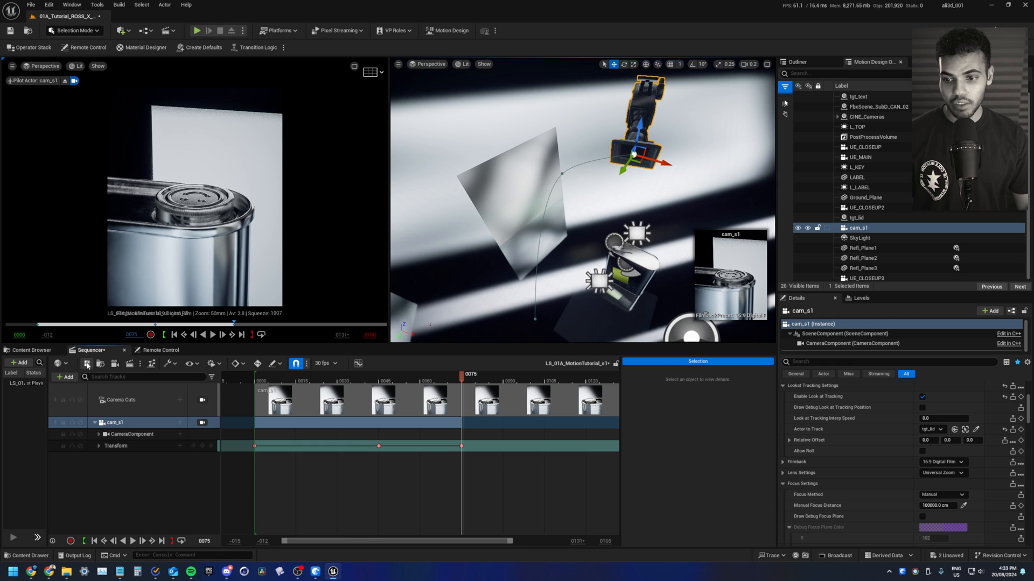
Play the sequence from its start to preview the camera move through all three Transform keys.
{"action": "left_click", "coordinate": [253, 380]}
{"action": "key", "text": "space"}
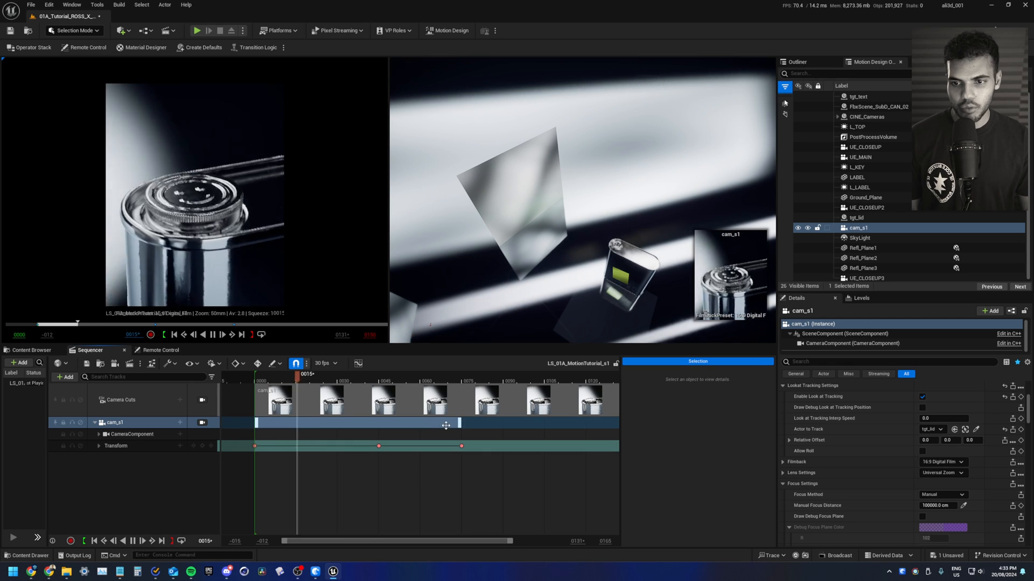
{"action": "key", "text": "space"}
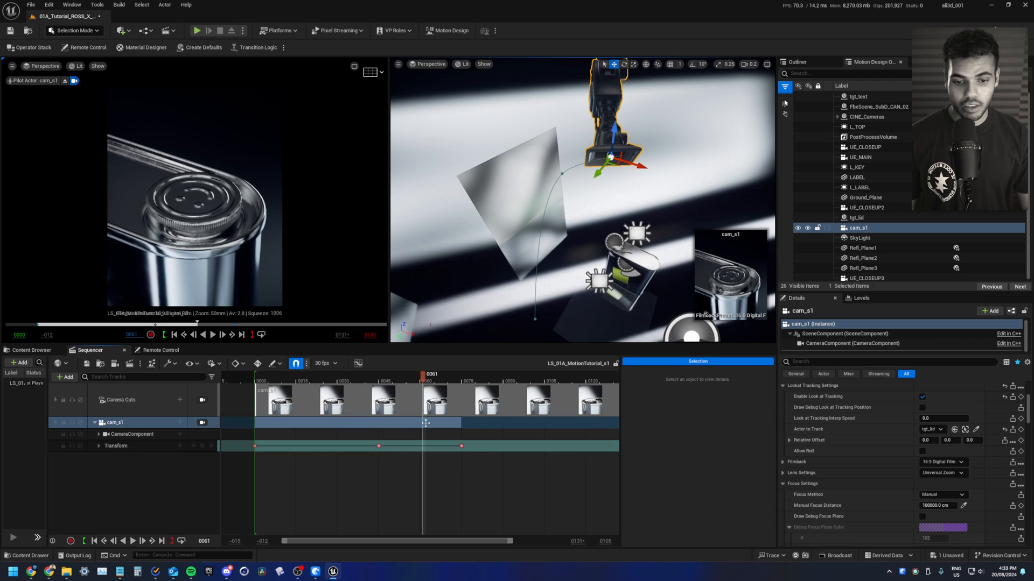
Apply the Exponential Ease In Out preset to all three of cam_s1's Transform keys.
{"action": "left_click_drag", "start_coordinate": [489, 453], "coordinate": [224, 441]}
{"action": "left_click", "coordinate": [677, 375]}
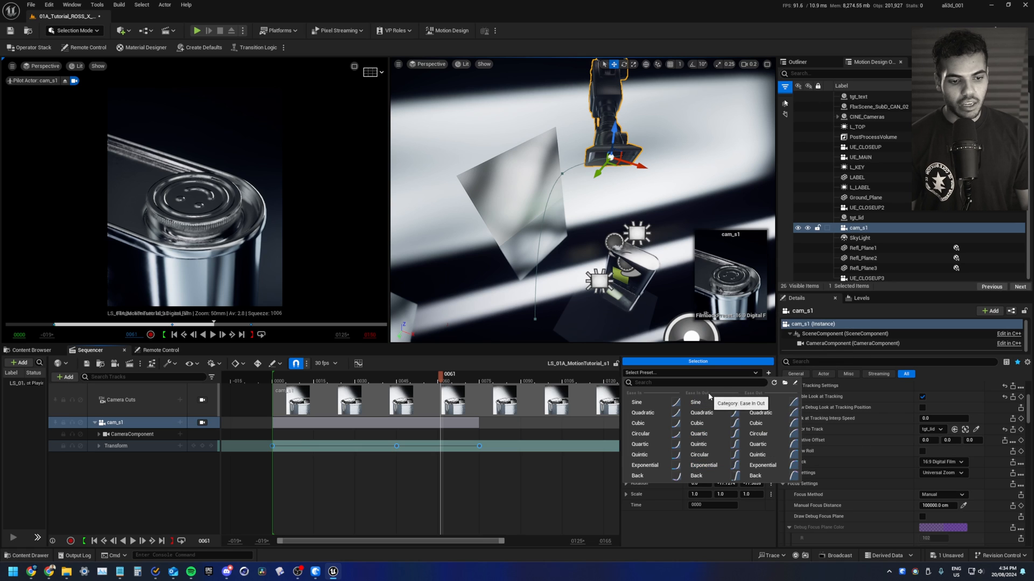
{"action": "left_click", "coordinate": [740, 466]}
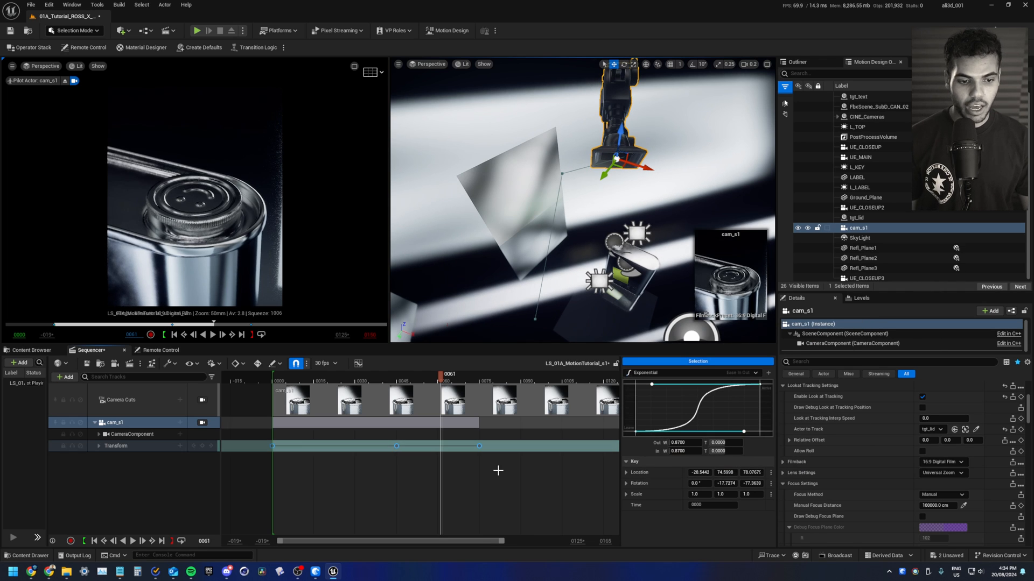
{"action": "left_click", "coordinate": [410, 439]}
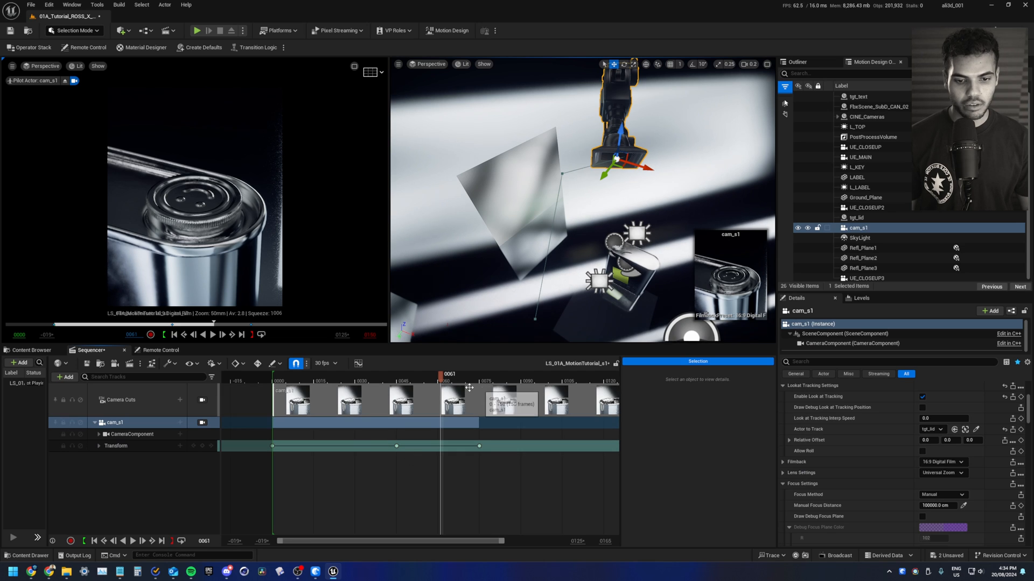
Set the sequence's playback end at frame 75 and play it from the start to preview the eased move.
{"action": "left_click", "coordinate": [471, 380]}
{"action": "left_click_drag", "start_coordinate": [472, 382], "coordinate": [479, 383]}
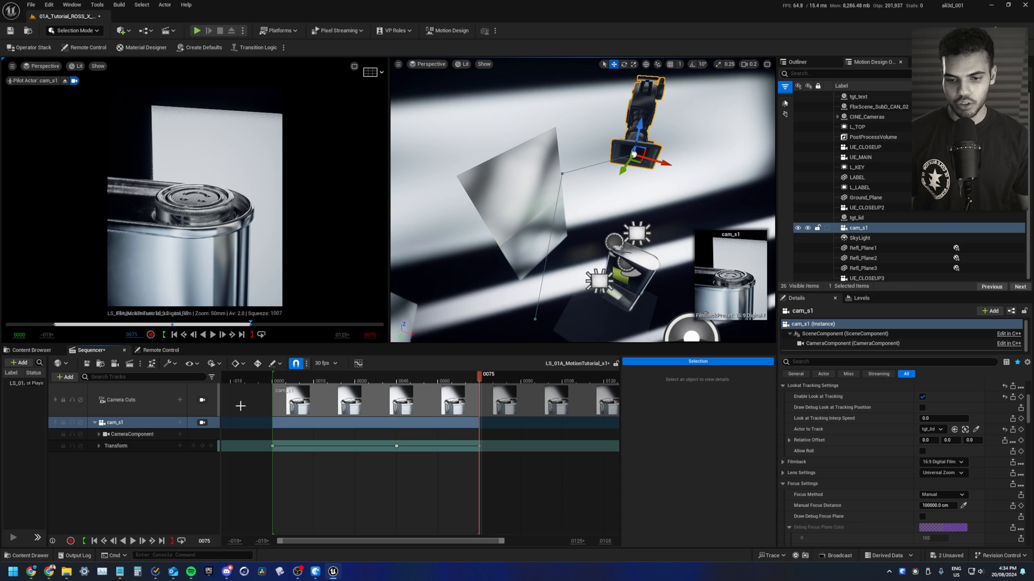
{"action": "left_click", "coordinate": [258, 378]}
{"action": "key", "text": "space"}
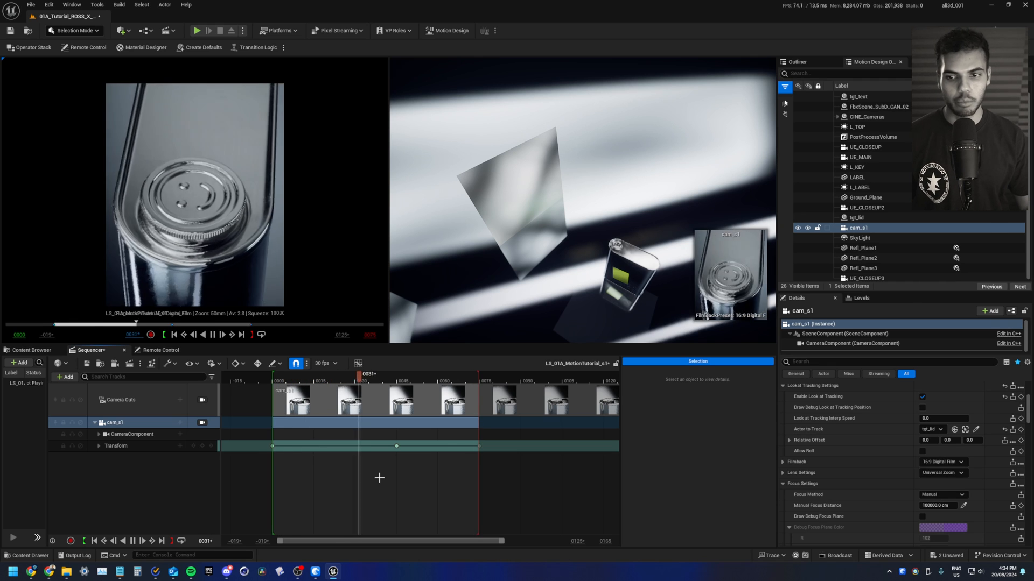
{"action": "key", "text": "space"}
Select the Transform keys to show their ease curve and replay the sequence from just before frame 0.
{"action": "left_click_drag", "start_coordinate": [499, 445], "coordinate": [271, 467]}
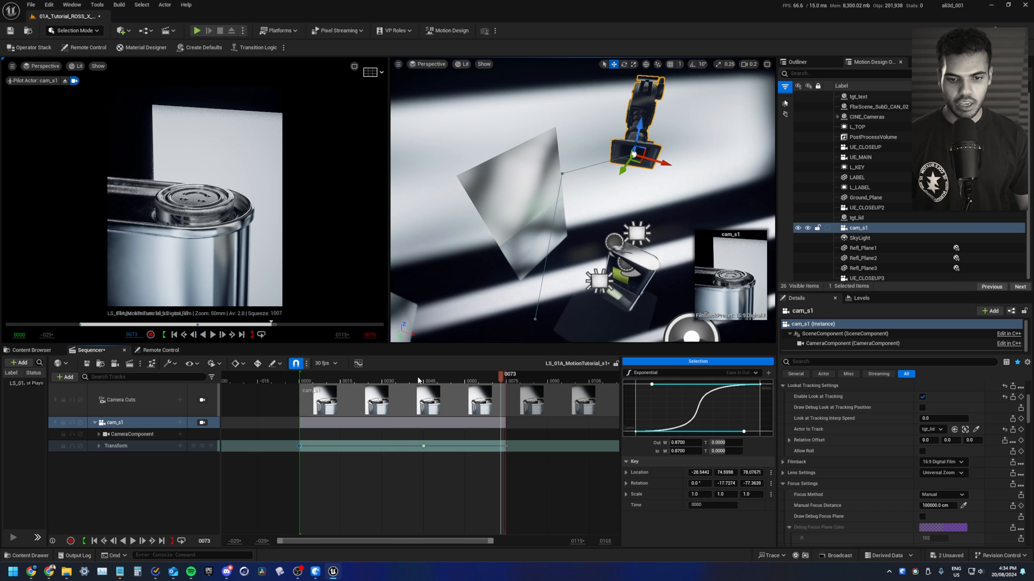
{"action": "left_click", "coordinate": [306, 377]}
{"action": "left_click_drag", "start_coordinate": [304, 377], "coordinate": [296, 378]}
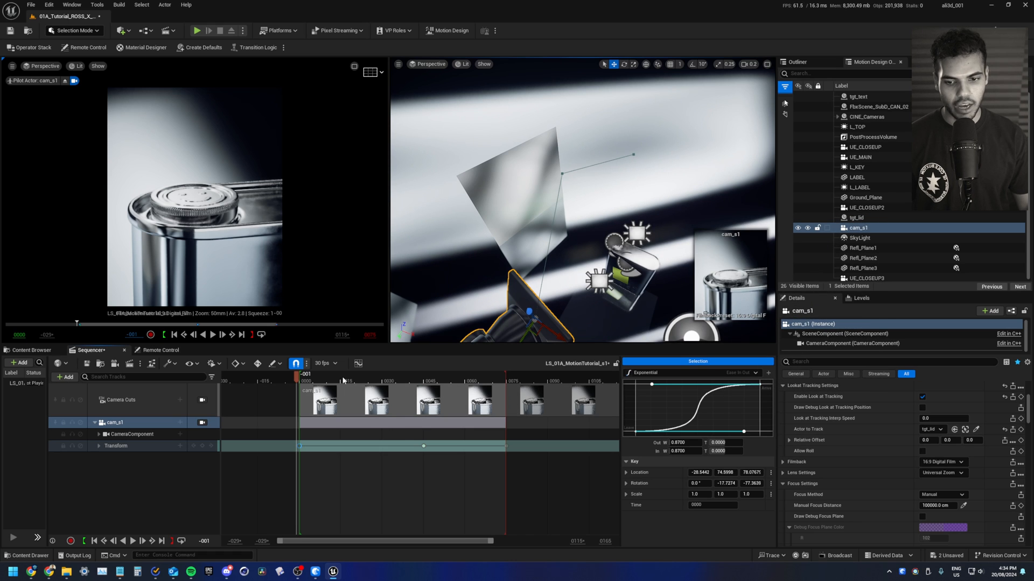
{"action": "key", "text": "space"}
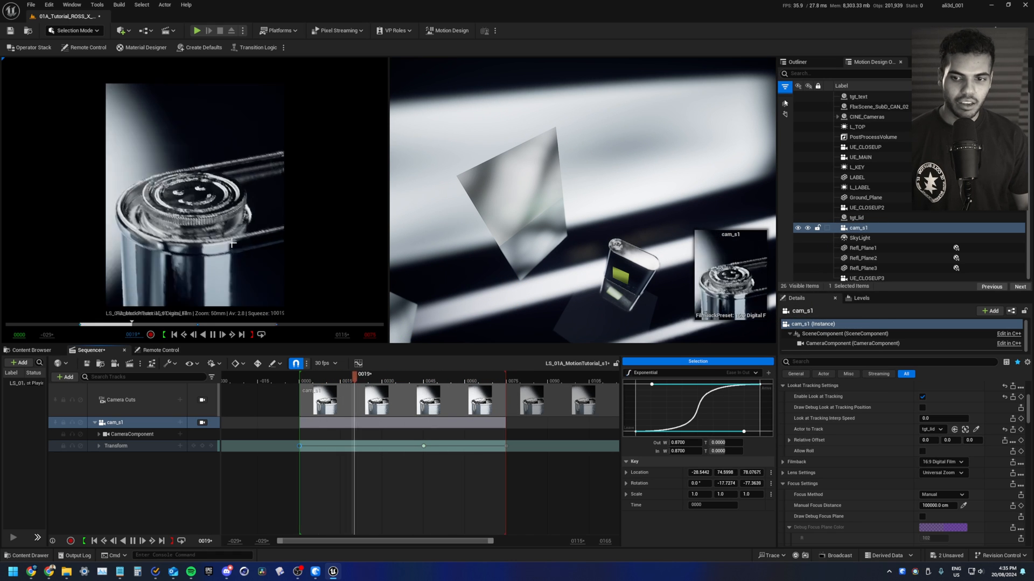
{"action": "key", "text": "space"}
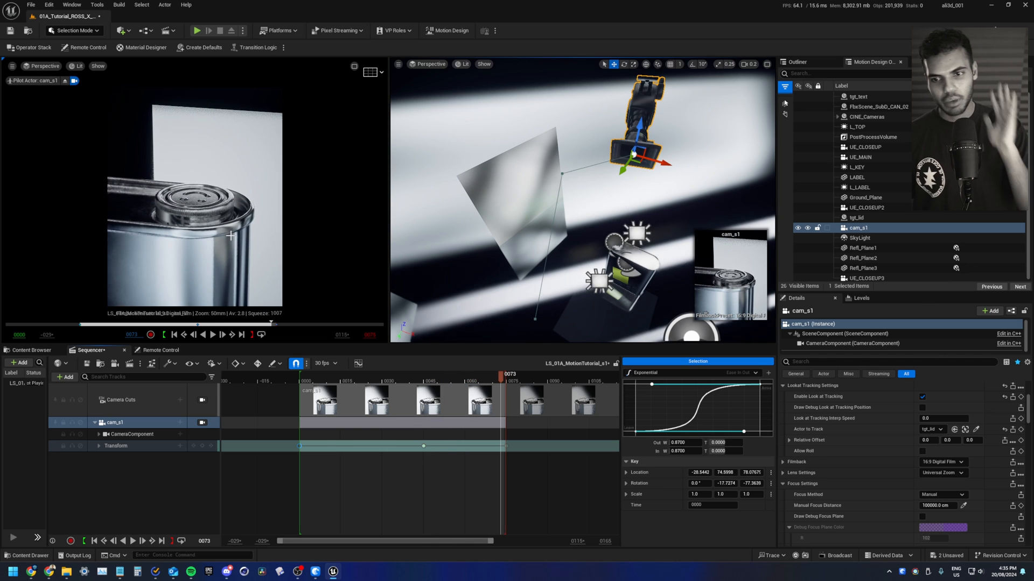
Soften the easing: frame 0 key's In weight about 0.887, tangent 0.197; frame 45 key's Out weight about 0.875, tangent 0.121.
{"action": "left_click", "coordinate": [299, 445]}
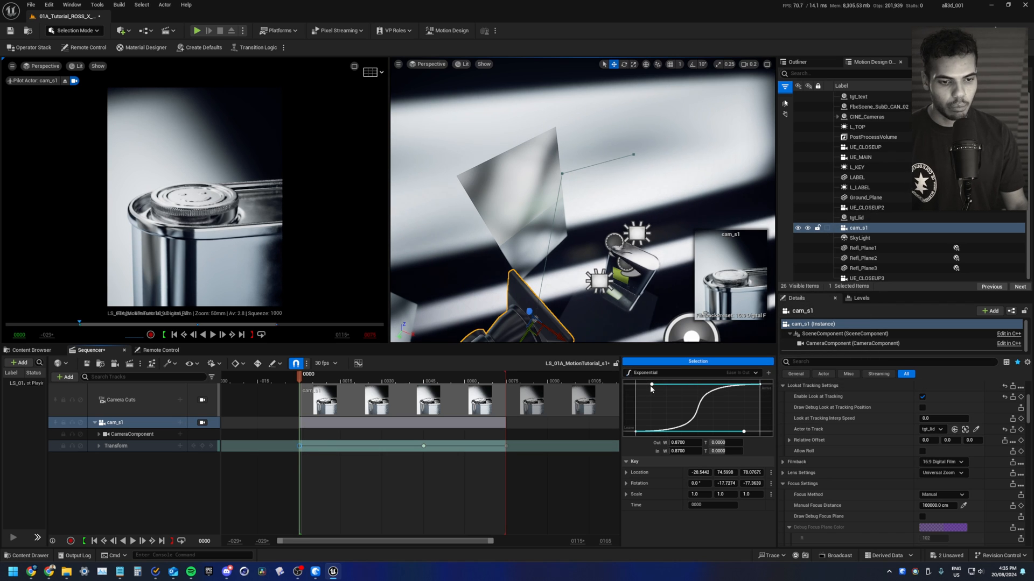
{"action": "left_click_drag", "start_coordinate": [651, 385], "coordinate": [653, 395]}
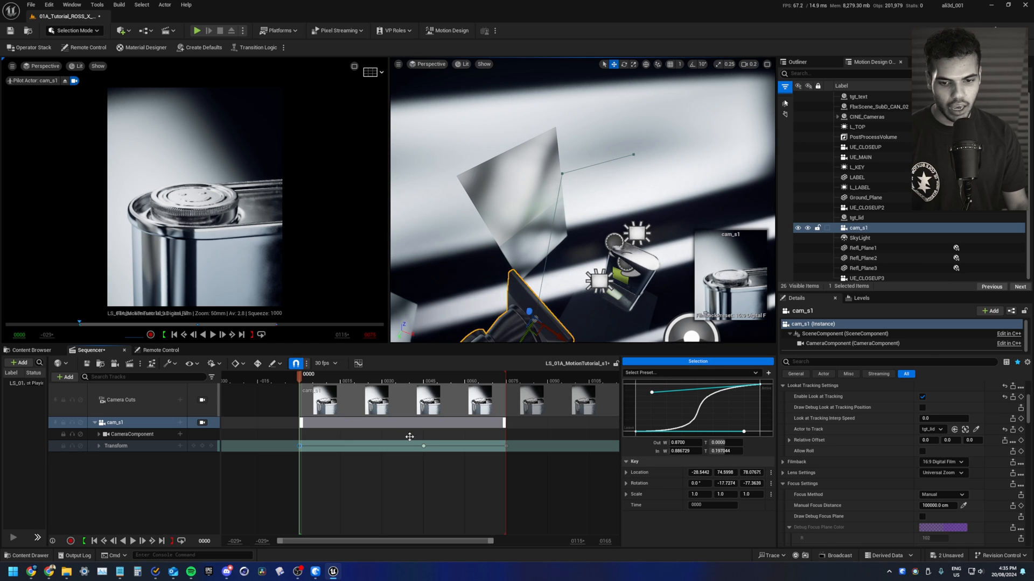
{"action": "left_click", "coordinate": [424, 447]}
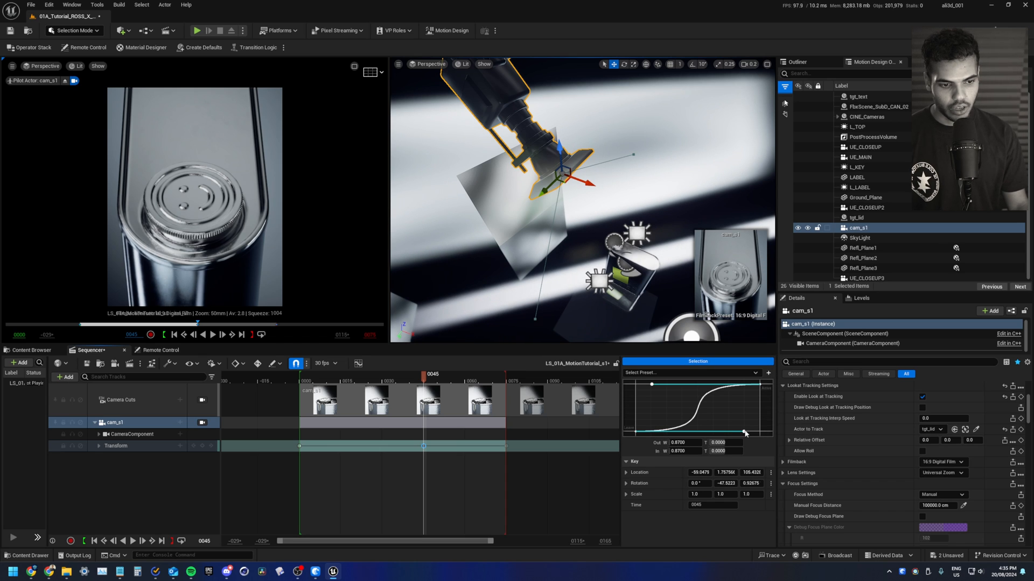
{"action": "left_click_drag", "start_coordinate": [745, 433], "coordinate": [746, 428]}
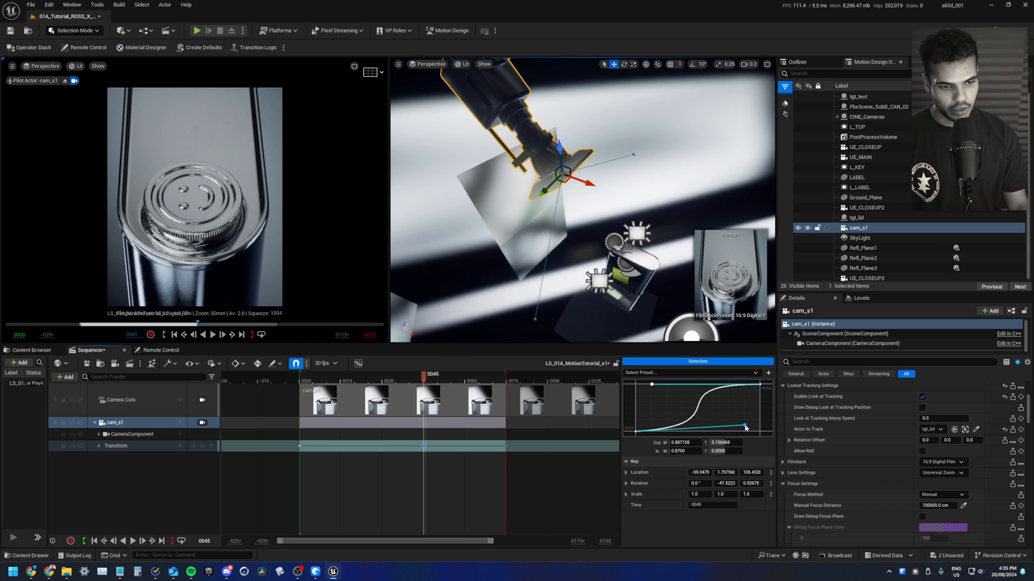
{"action": "left_click", "coordinate": [298, 446]}
{"action": "left_click", "coordinate": [423, 445]}
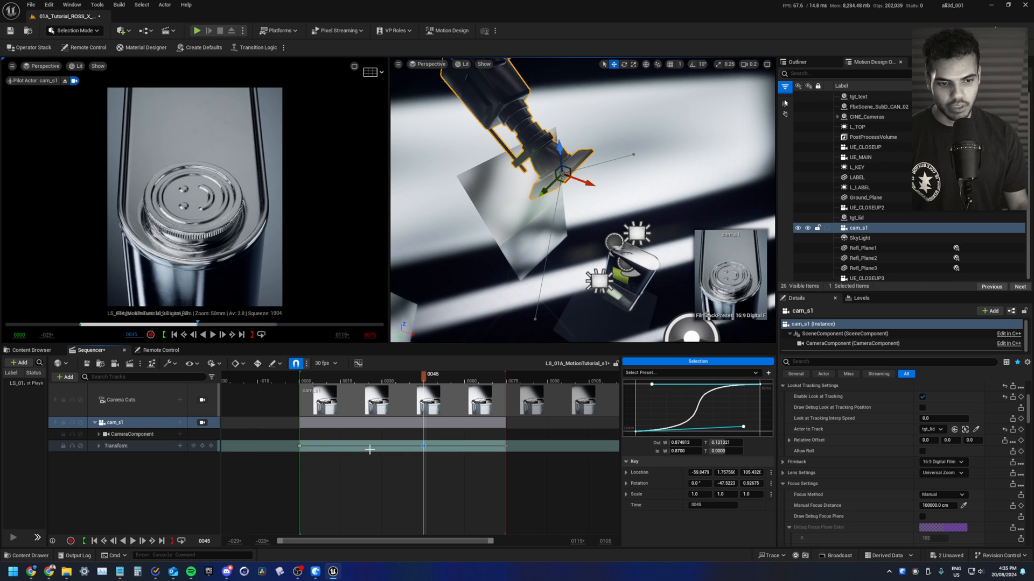
Deselect the keys and play the sequence from before frame 0 to check the softened easing.
{"action": "left_click", "coordinate": [292, 445]}
{"action": "left_click", "coordinate": [293, 379]}
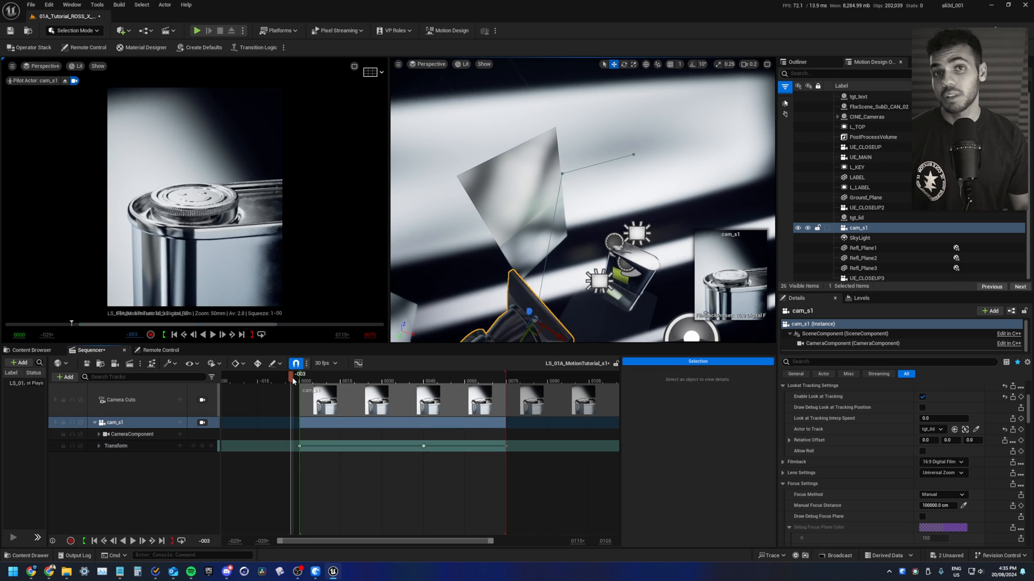
{"action": "key", "text": "space"}
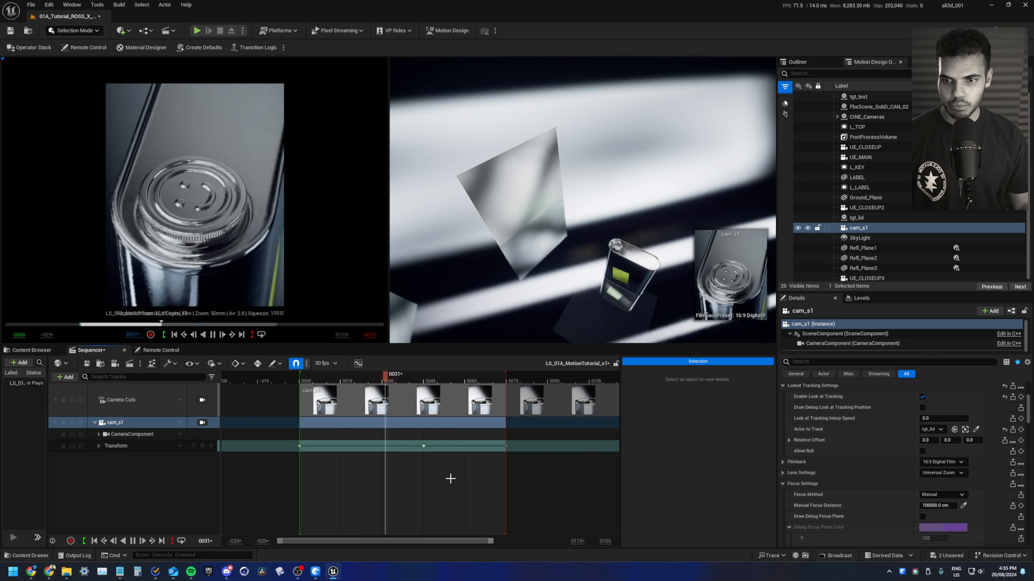
{"action": "key", "text": "space"}
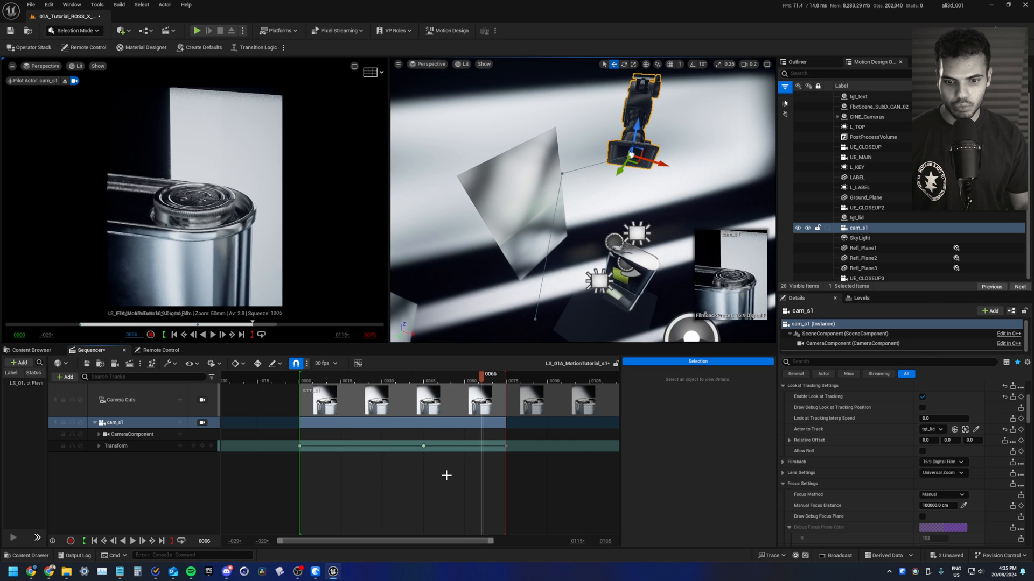
Set the frame 45 key's Out weight to about 0.958 and tangent to about 0.262, and replay the sequence.
{"action": "left_click", "coordinate": [425, 446]}
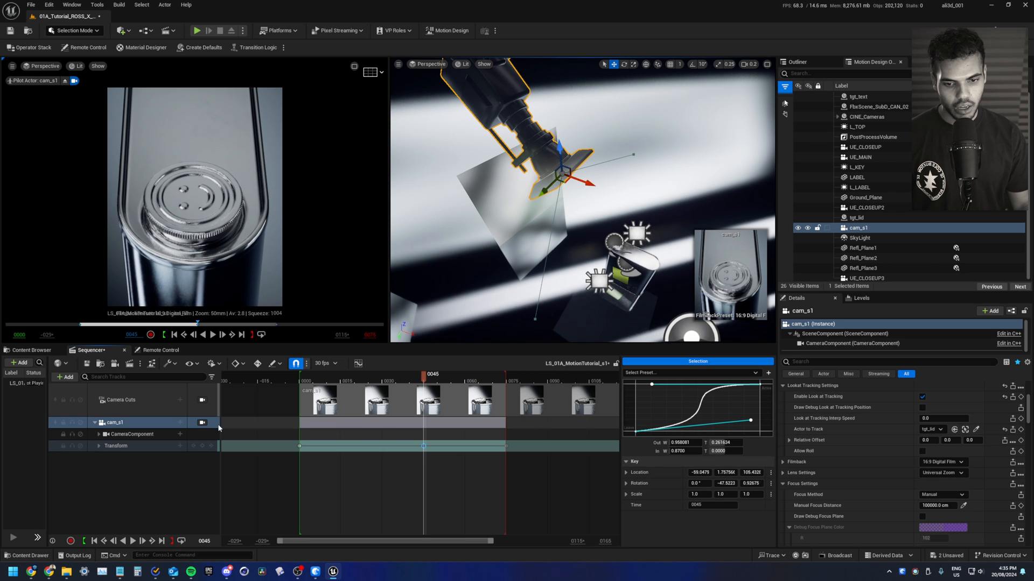
{"action": "left_click", "coordinate": [287, 381]}
{"action": "key", "text": "space"}
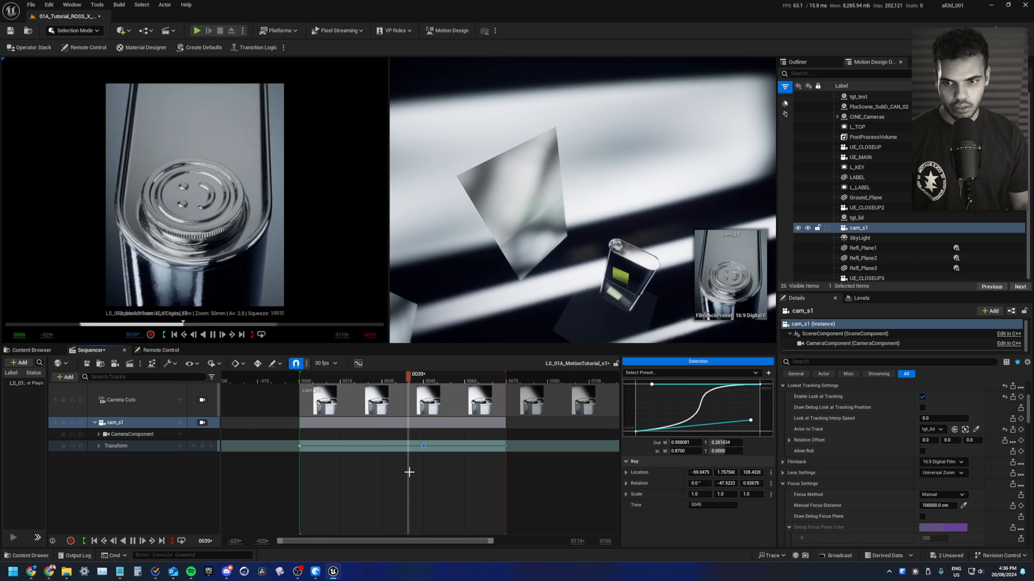
{"action": "key", "text": "space"}
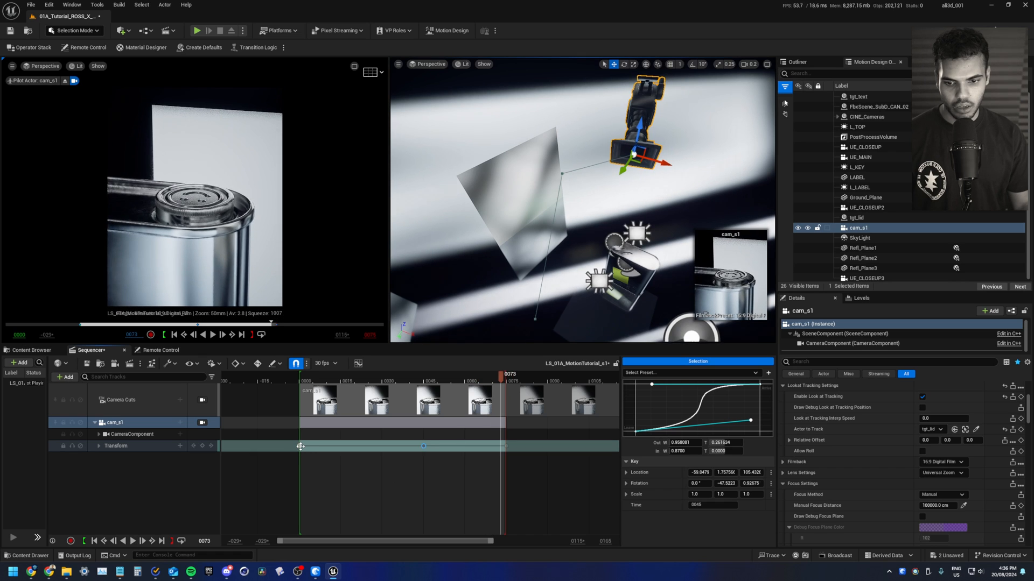
Set the frame 0 key's In weight to about 0.985 and tangent to about 0.342, and replay the sequence.
{"action": "left_click", "coordinate": [300, 446]}
{"action": "left_click_drag", "start_coordinate": [651, 391], "coordinate": [649, 396]}
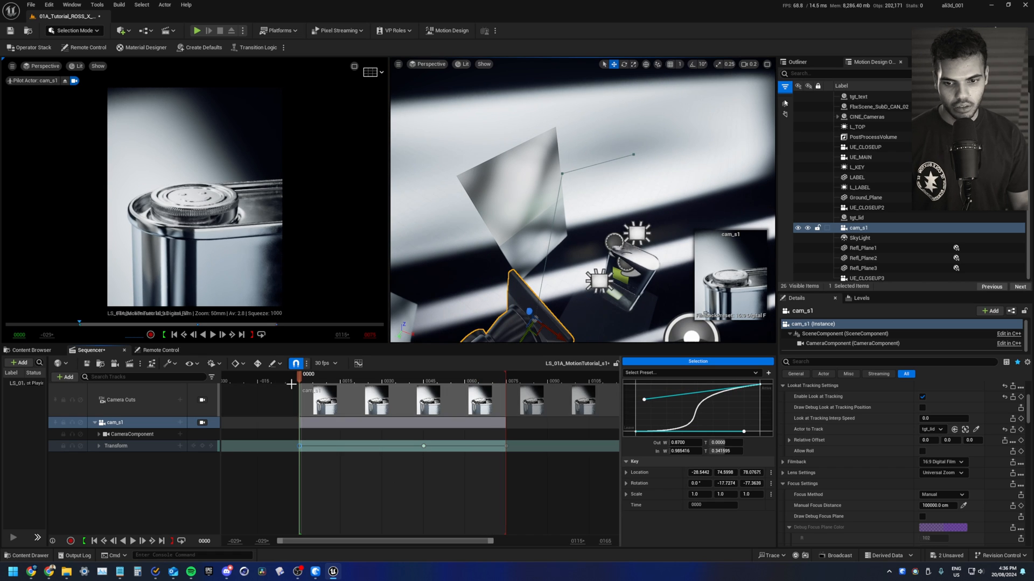
{"action": "left_click", "coordinate": [353, 487]}
{"action": "key", "text": "space"}
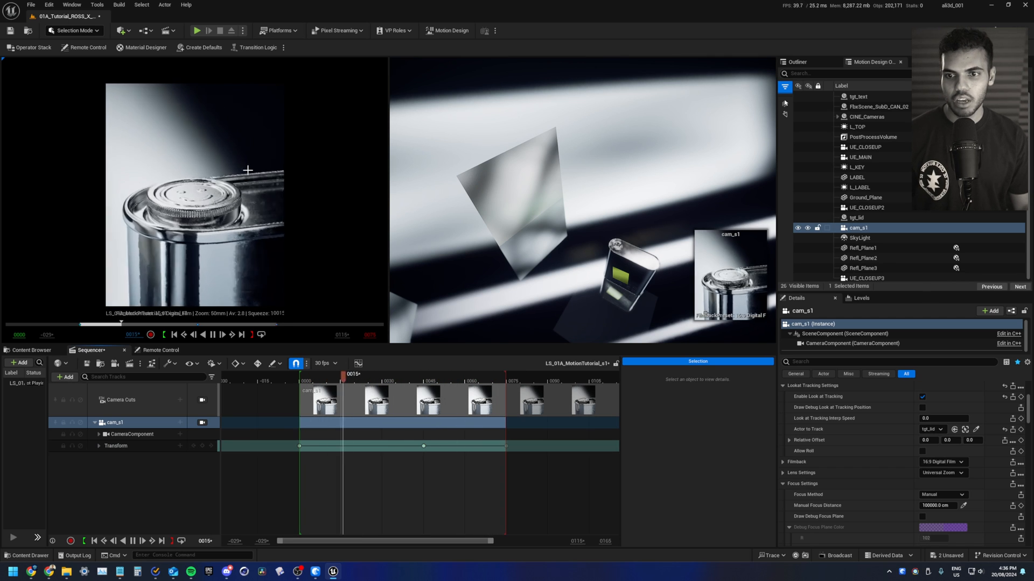
Inspect the camera view around frames 26 to 28 and replay the sequence from its start.
{"action": "left_click", "coordinate": [373, 379]}
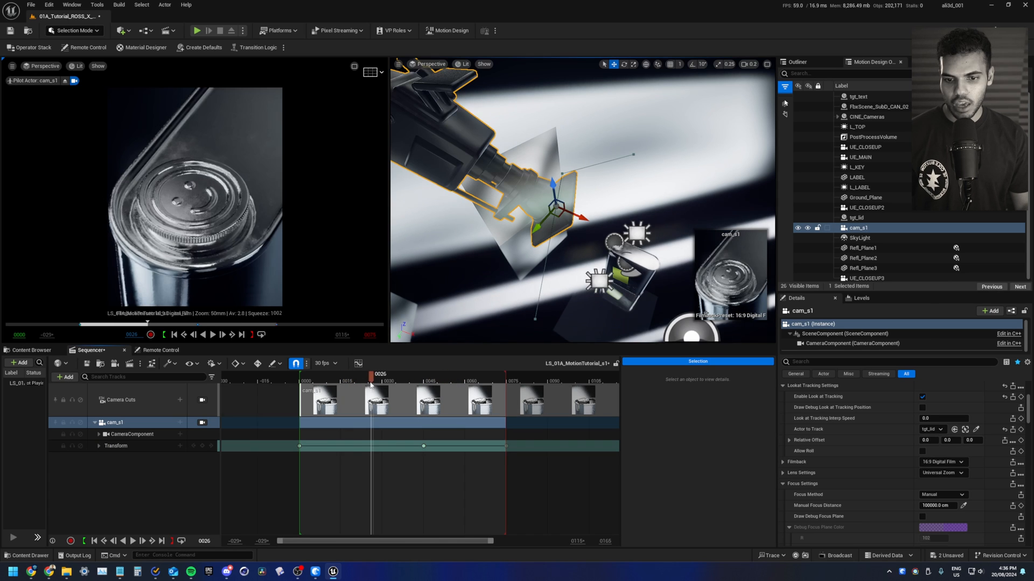
{"action": "left_click_drag", "start_coordinate": [379, 380], "coordinate": [377, 378]}
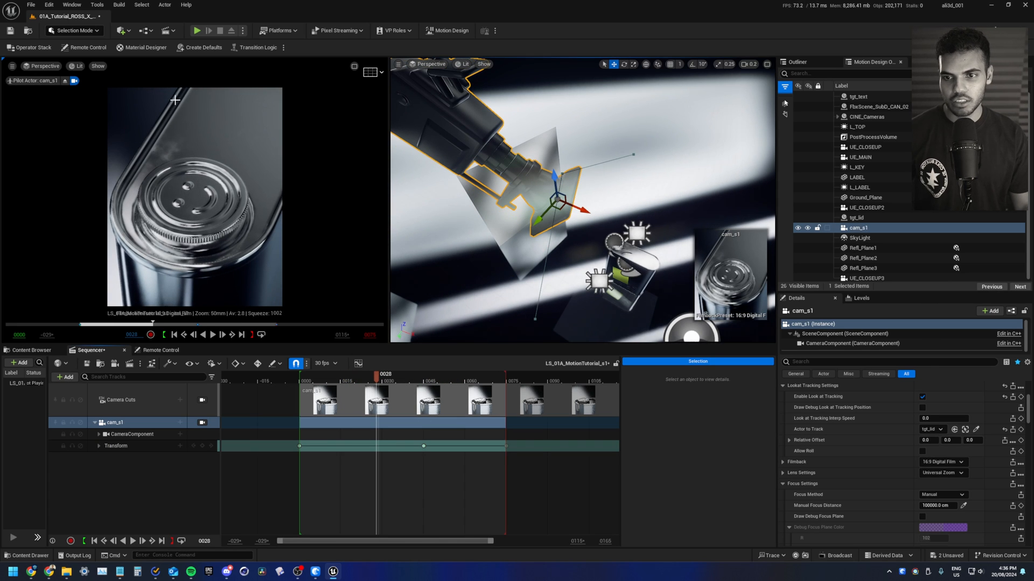
{"action": "left_click", "coordinate": [296, 379]}
{"action": "key", "text": "space"}
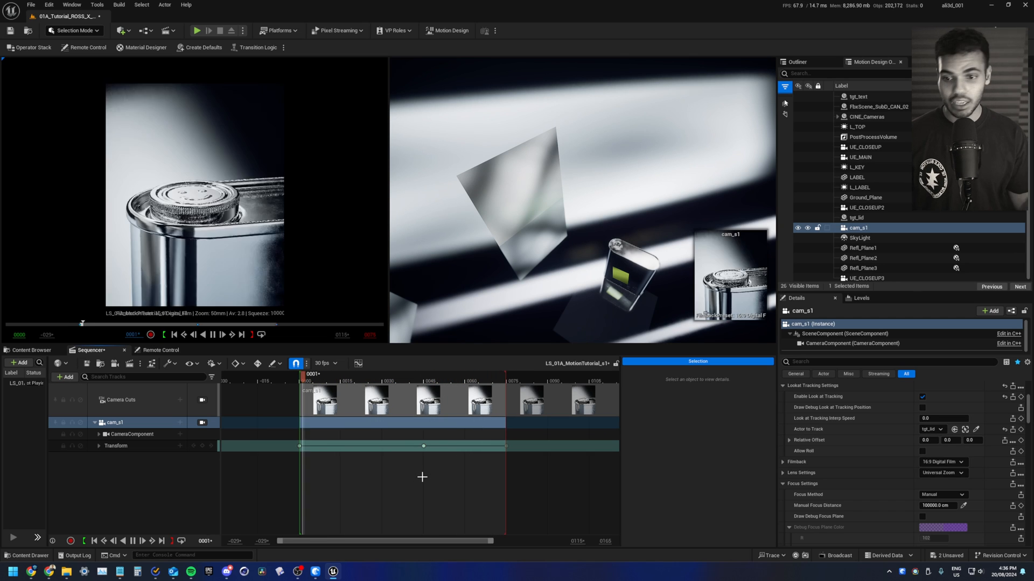
{"action": "key", "text": "space"}
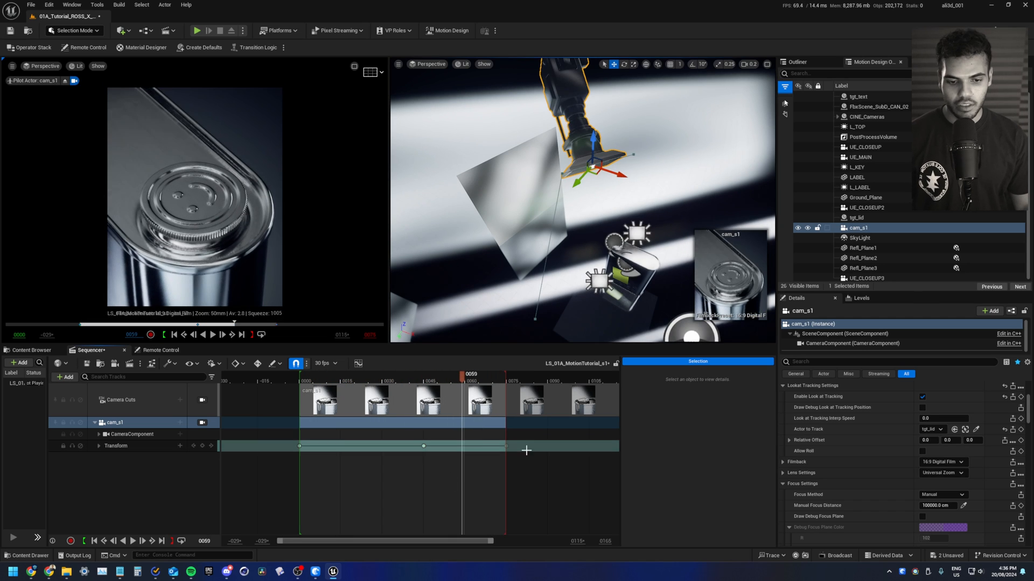
Compare the ease curves of cam_s1's Transform keys, both individually and with all keys selected.
{"action": "left_click_drag", "start_coordinate": [527, 451], "coordinate": [288, 441]}
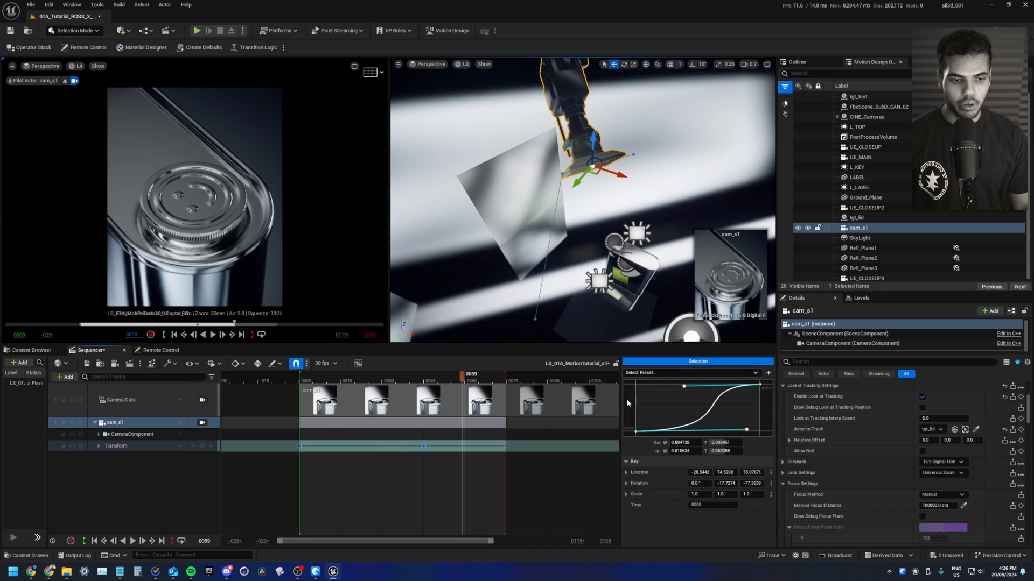
{"action": "left_click_drag", "start_coordinate": [409, 445], "coordinate": [409, 445]}
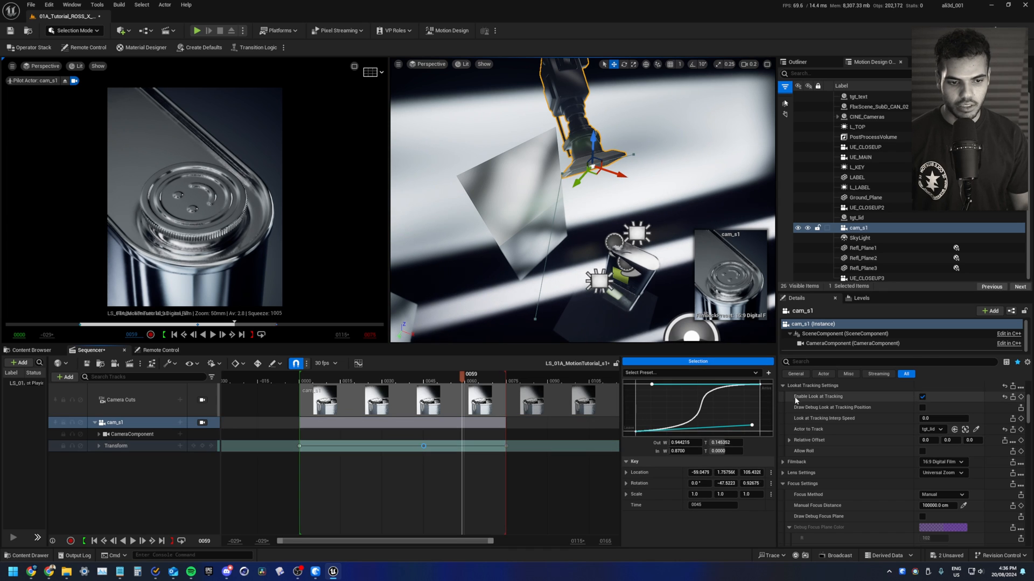
{"action": "left_click", "coordinate": [300, 446]}
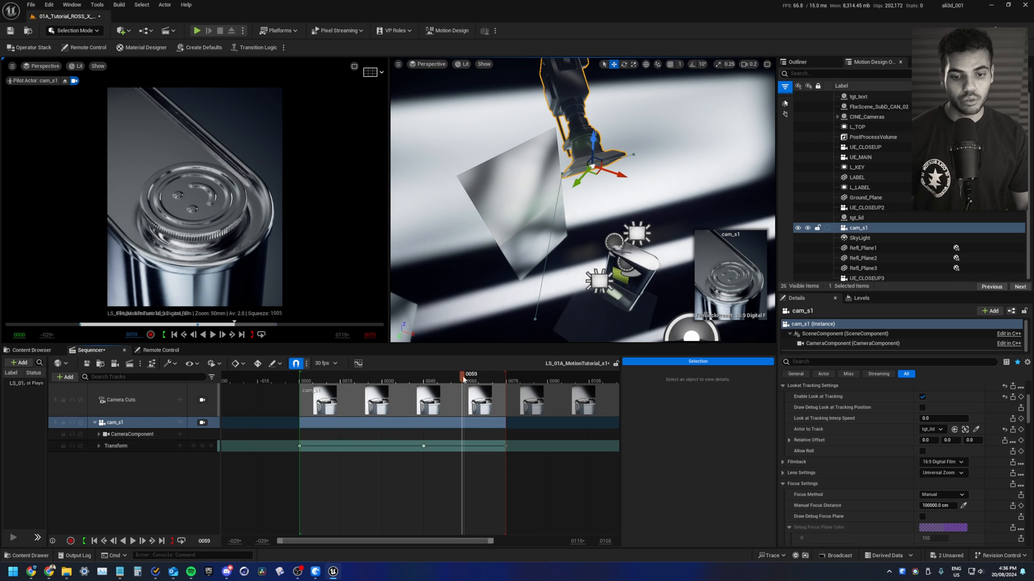
{"action": "left_click_drag", "start_coordinate": [464, 379], "coordinate": [478, 380]}
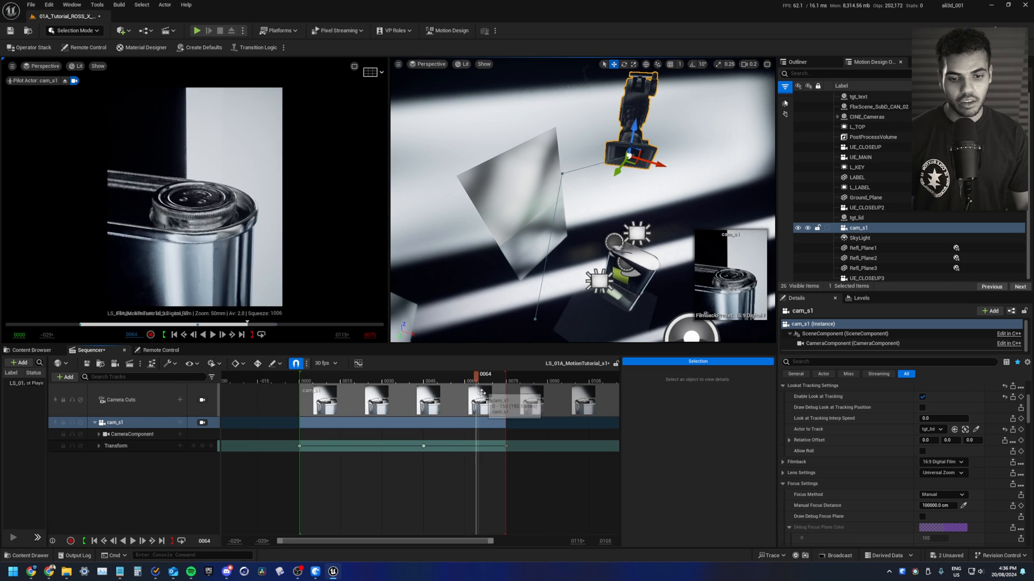
{"action": "left_click", "coordinate": [506, 446]}
{"action": "left_click", "coordinate": [424, 446]}
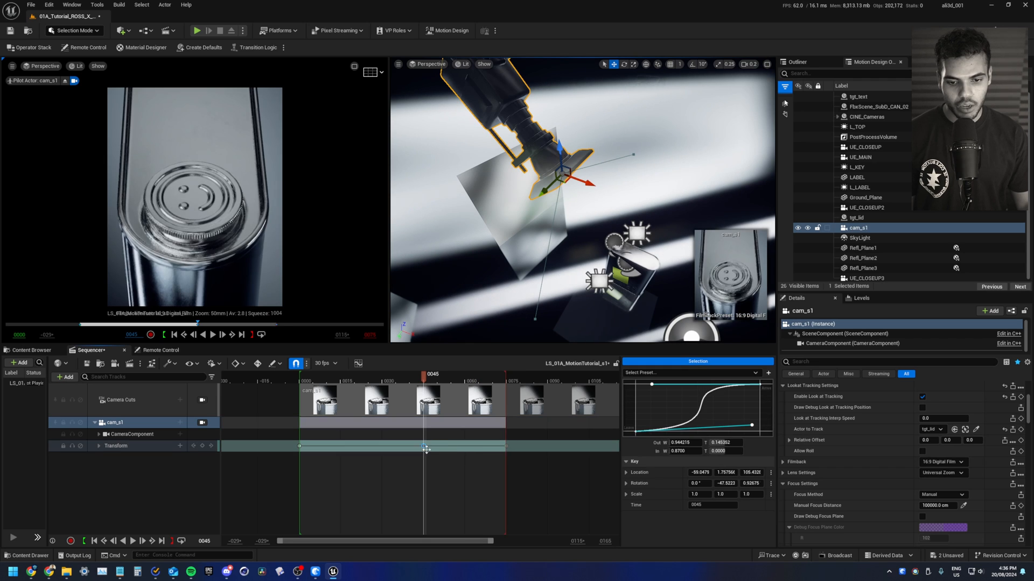
{"action": "left_click_drag", "start_coordinate": [526, 446], "coordinate": [292, 455]}
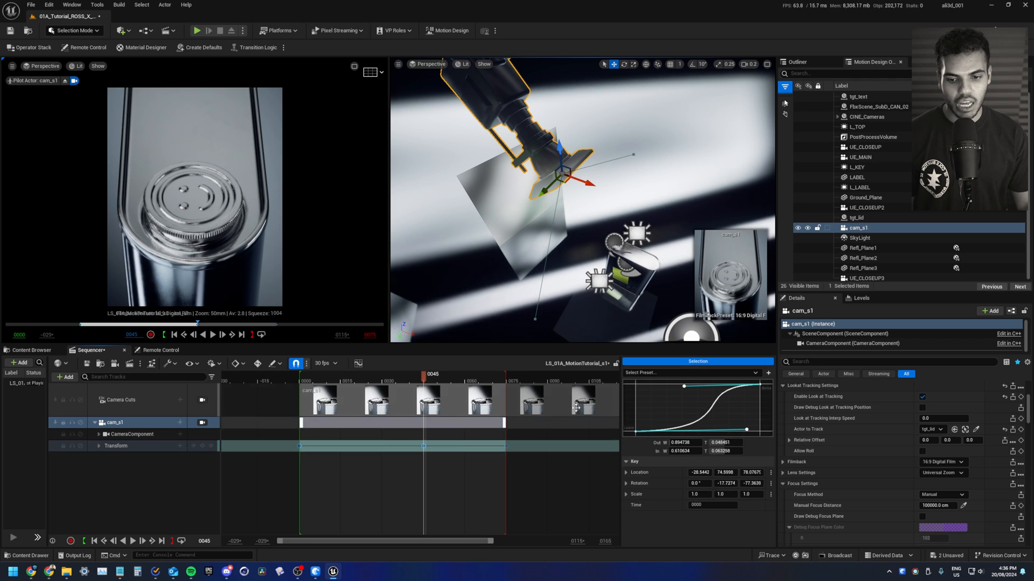
{"action": "left_click", "coordinate": [460, 506]}
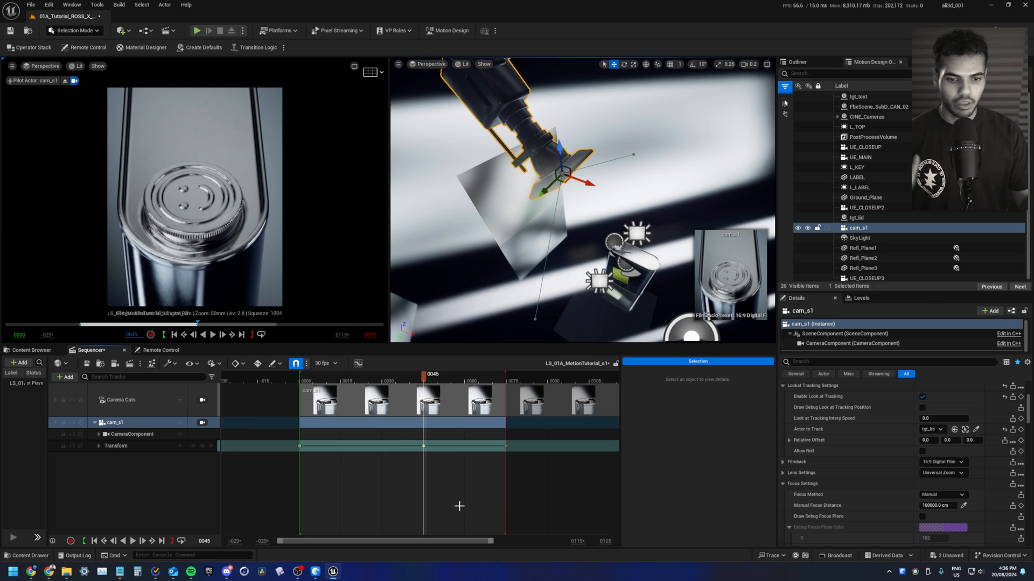
Scrub the sequence from frame 45 to frame 57 and select cam_s1's Transform key at frame 45.
{"action": "left_click_drag", "start_coordinate": [424, 378], "coordinate": [457, 379]}
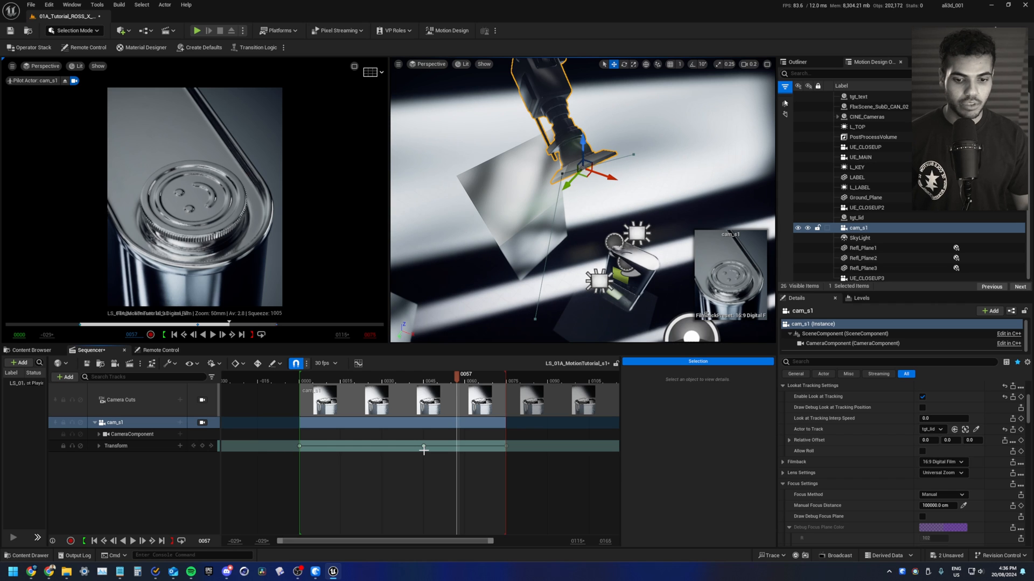
{"action": "left_click", "coordinate": [424, 446]}
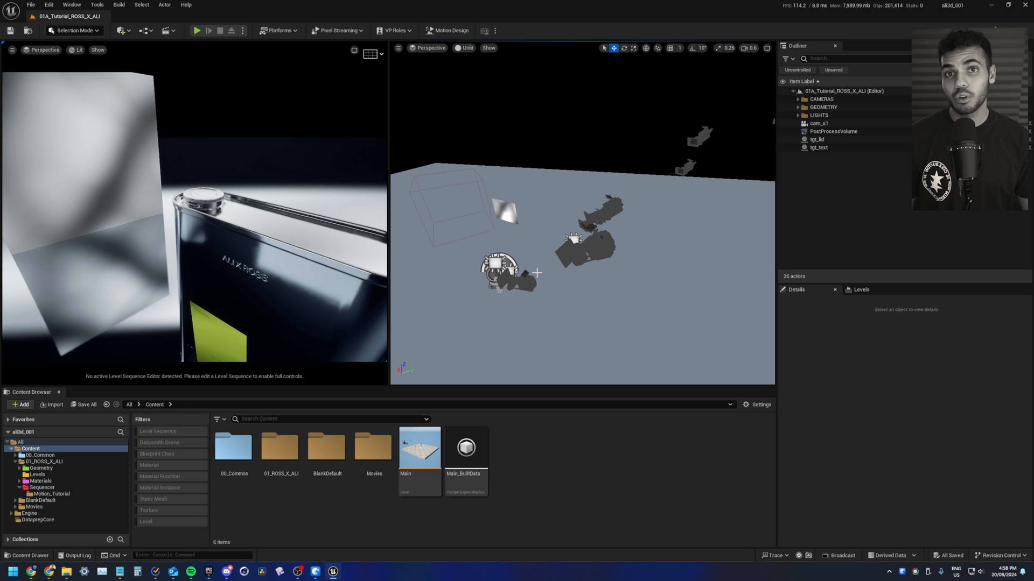
Place a Cine Camera Rig Rail on the ground plane near the existing cameras.
{"action": "left_click", "coordinate": [122, 30]}
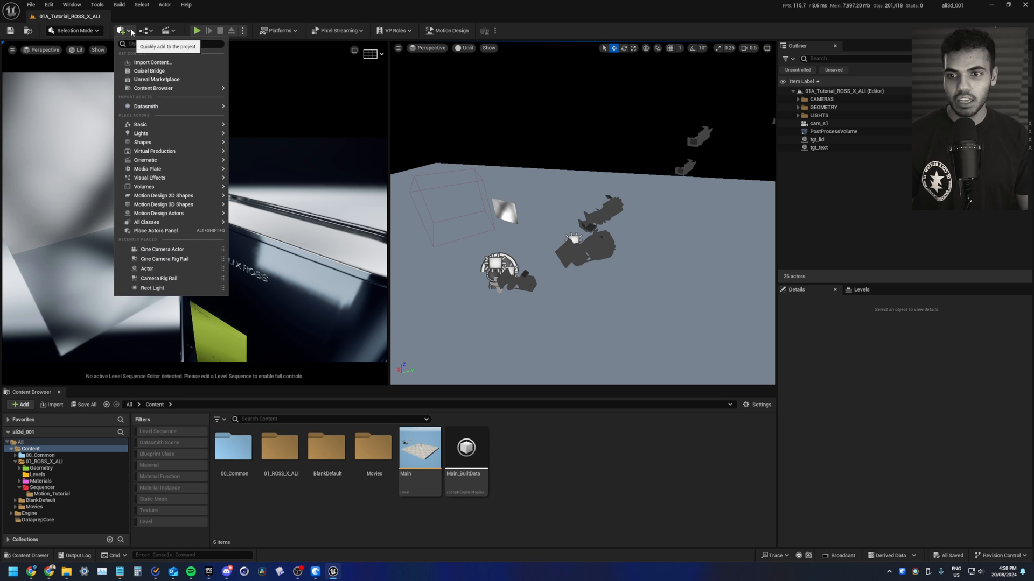
{"action": "mouse_move", "coordinate": [177, 160]}
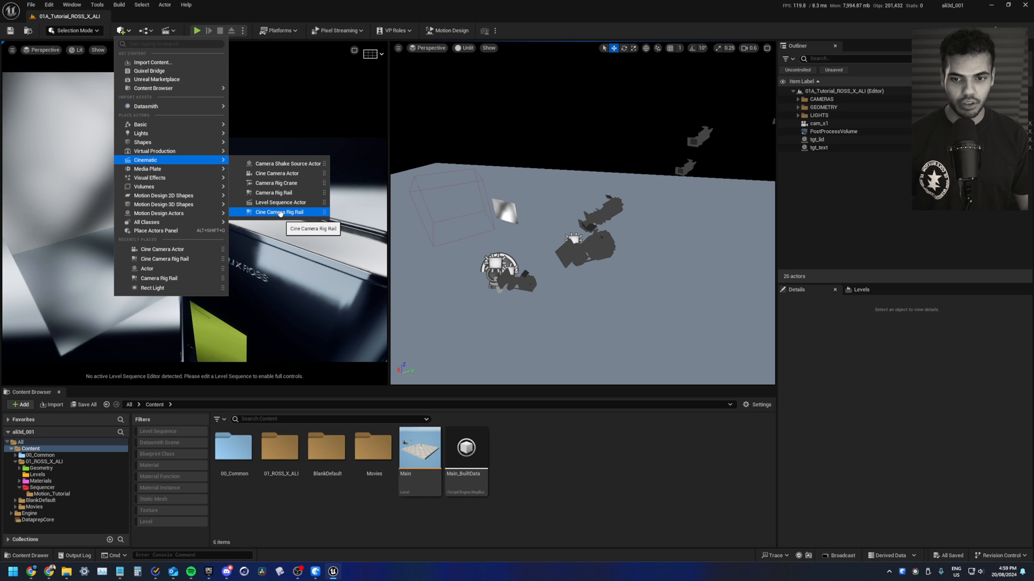
{"action": "left_click_drag", "start_coordinate": [279, 213], "coordinate": [561, 302]}
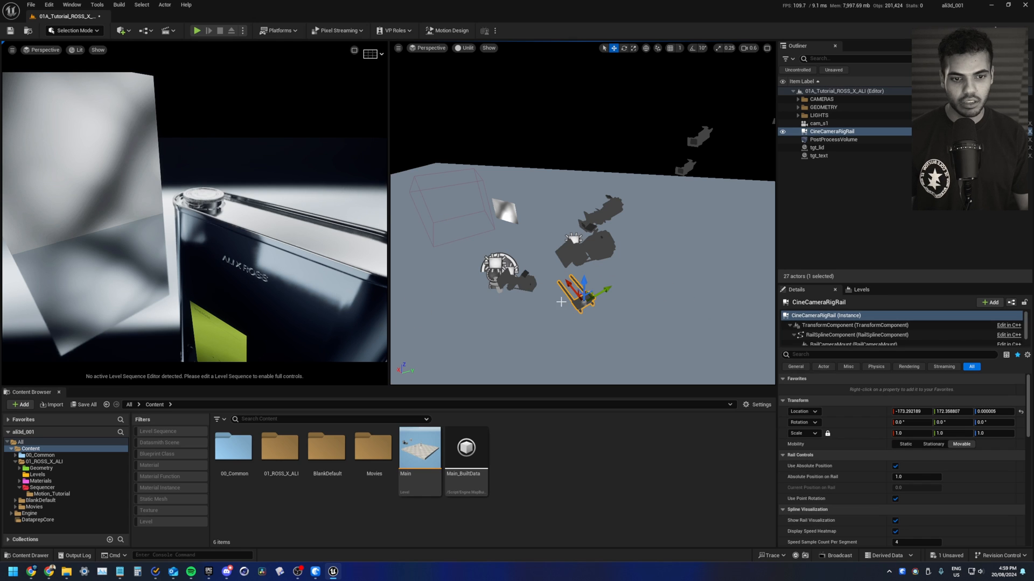
Add a Cine Camera Actor to the level and name it cam_s1b.
{"action": "left_click", "coordinate": [129, 31]}
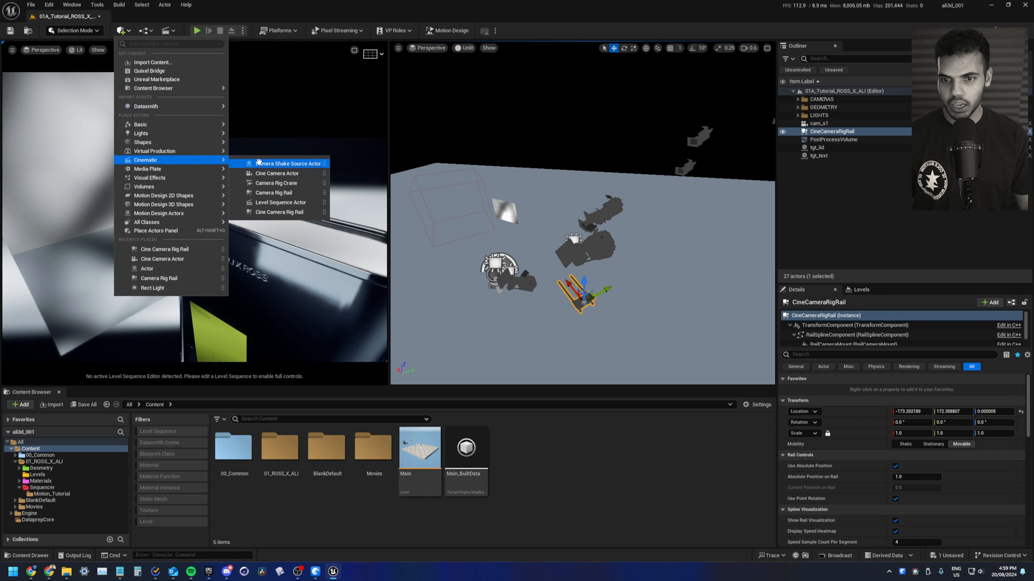
{"action": "left_click", "coordinate": [284, 173]}
{"action": "left_click", "coordinate": [826, 131]}
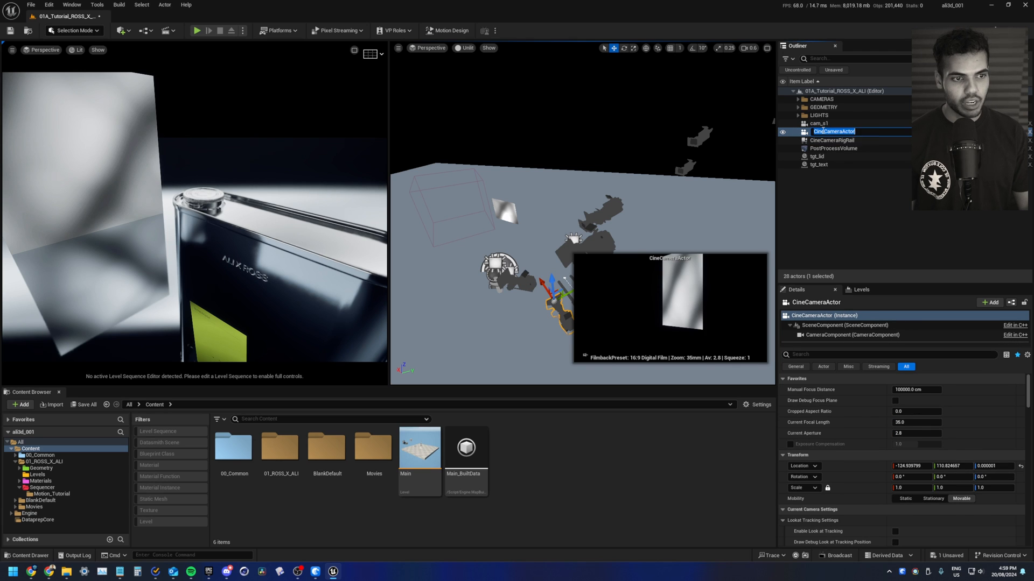
{"action": "type", "text": "cam_s1"}
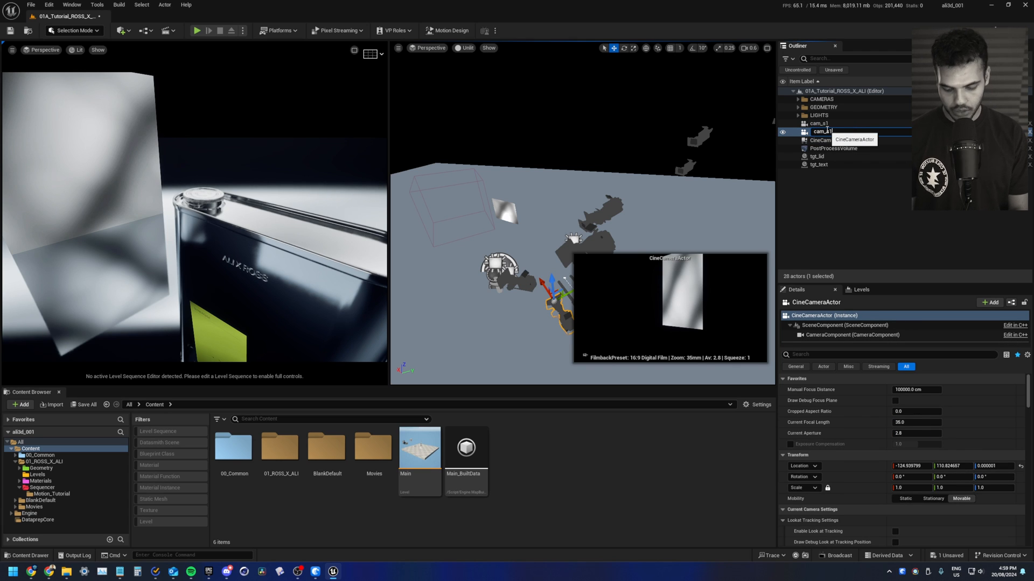
{"action": "type", "text": "b"}
{"action": "key", "text": "Return"}
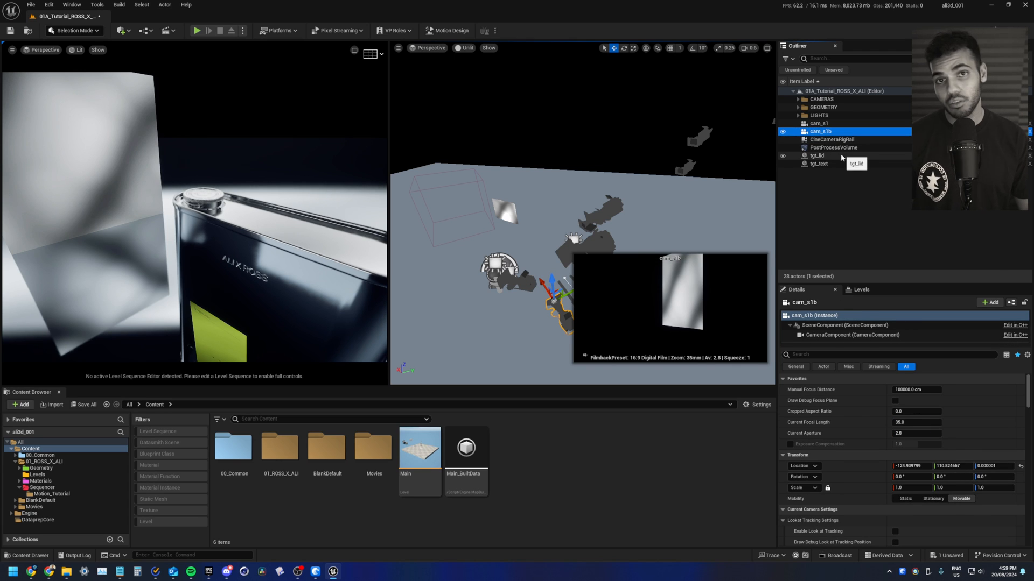
Duplicate the level sequence in the Motion_Tutorial folder as LS_01A_MotionTutorial_s1b and open the copy.
{"action": "left_click", "coordinate": [52, 493]}
{"action": "left_click", "coordinate": [220, 464]}
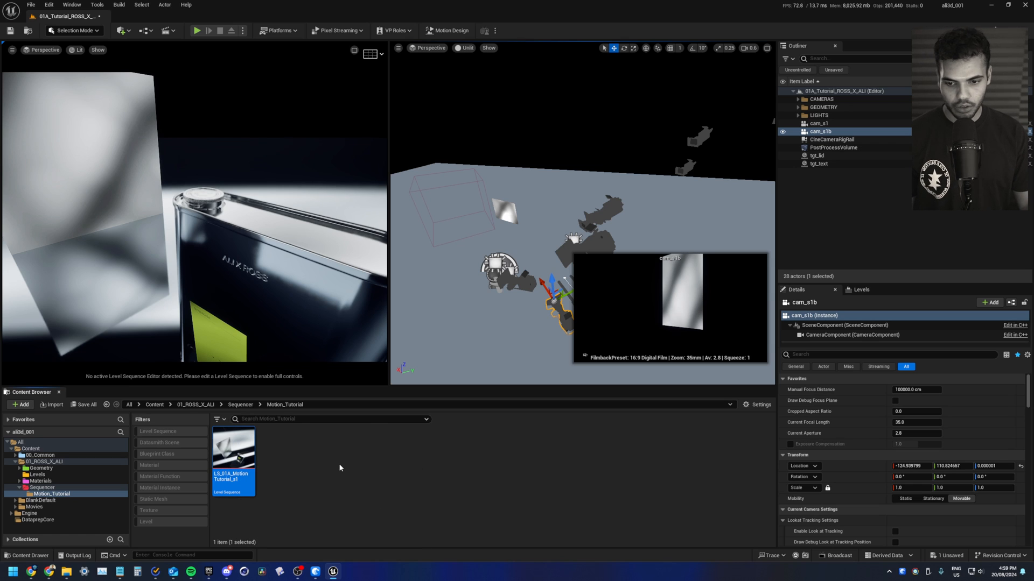
{"action": "key", "text": "ctrl+d"}
{"action": "key", "text": "End"}
{"action": "key", "text": "BackSpace"}
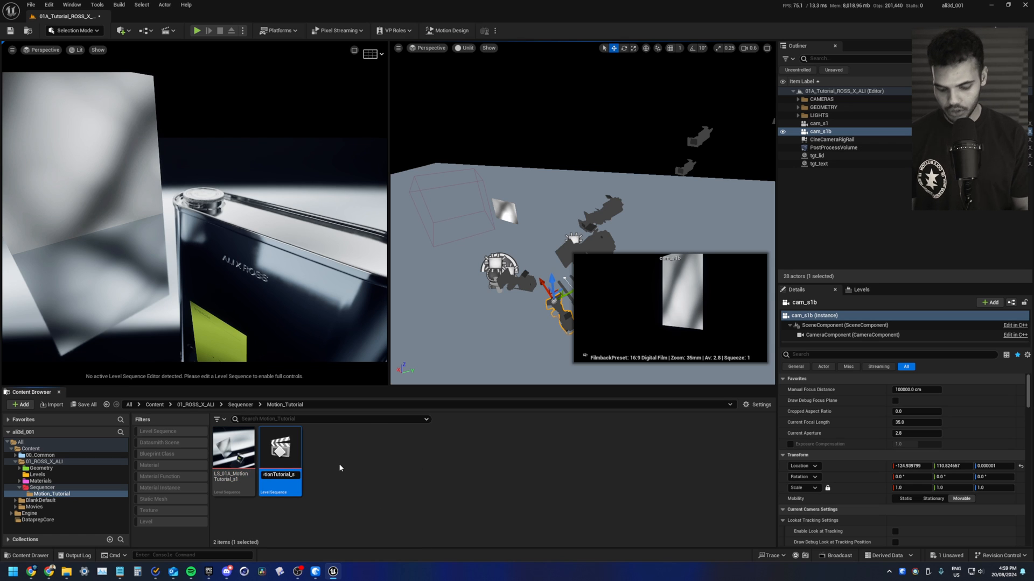
{"action": "type", "text": "1b"}
{"action": "key", "text": "Return"}
{"action": "double_click", "coordinate": [280, 449]}
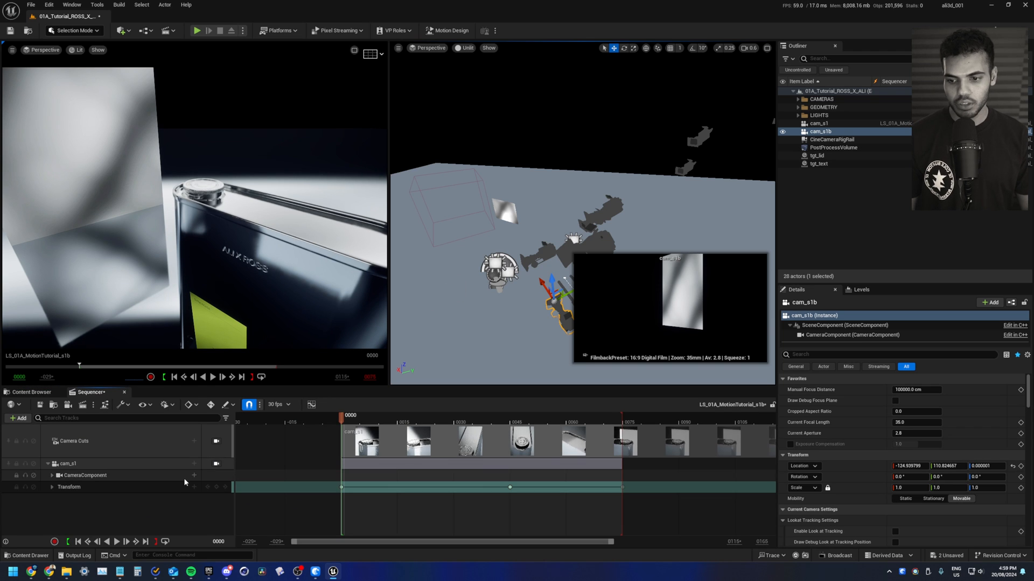
Replace the cam_s1 track in the sequence with cam_s1b and bind the camera cut to cam_s1b.
{"action": "left_click", "coordinate": [183, 477]}
{"action": "left_click", "coordinate": [146, 463]}
{"action": "key", "text": "Delete"}
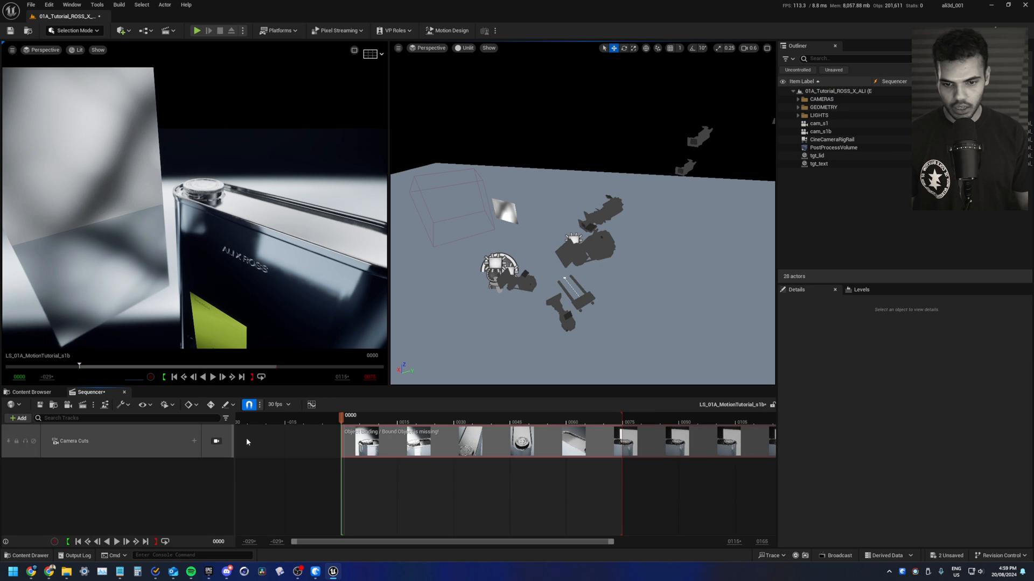
{"action": "left_click_drag", "start_coordinate": [820, 131], "coordinate": [115, 479]}
{"action": "right_click", "coordinate": [401, 444]}
{"action": "left_click", "coordinate": [408, 423]}
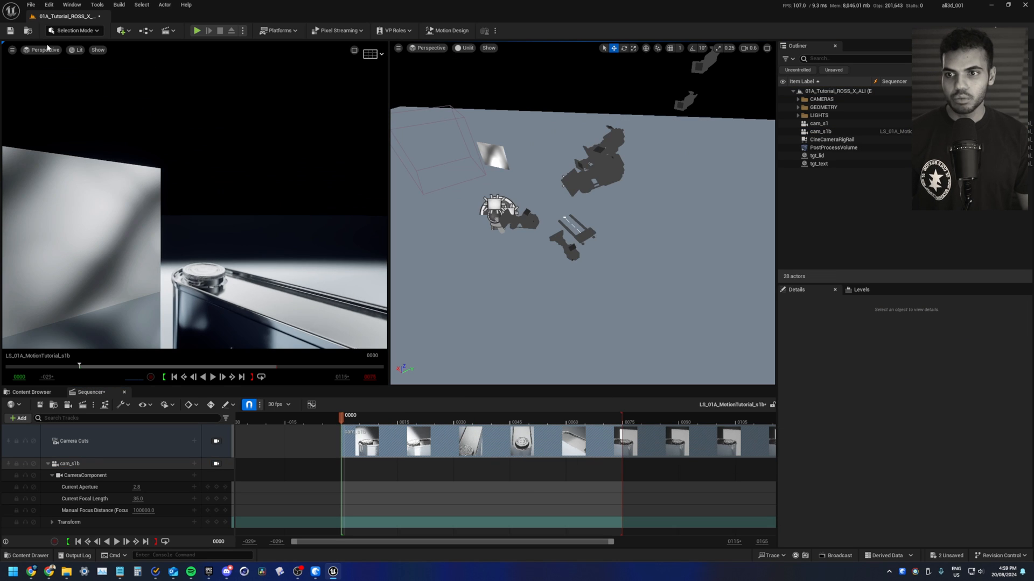
Look through cam_s1b in the cinematic viewport and attach it to CineCameraRigRail with its location reset to 0.
{"action": "left_click", "coordinate": [43, 50]}
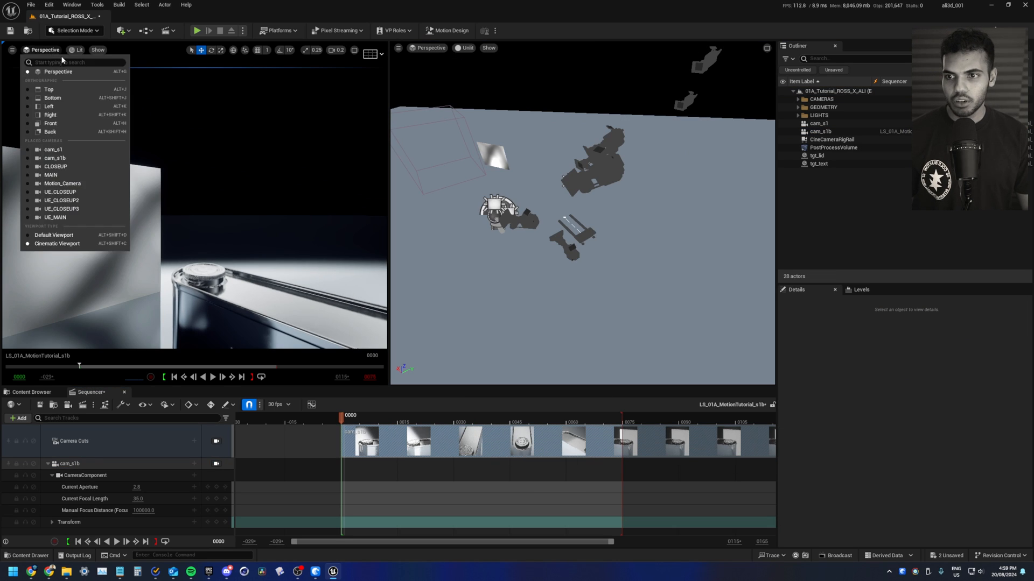
{"action": "left_click", "coordinate": [59, 158]}
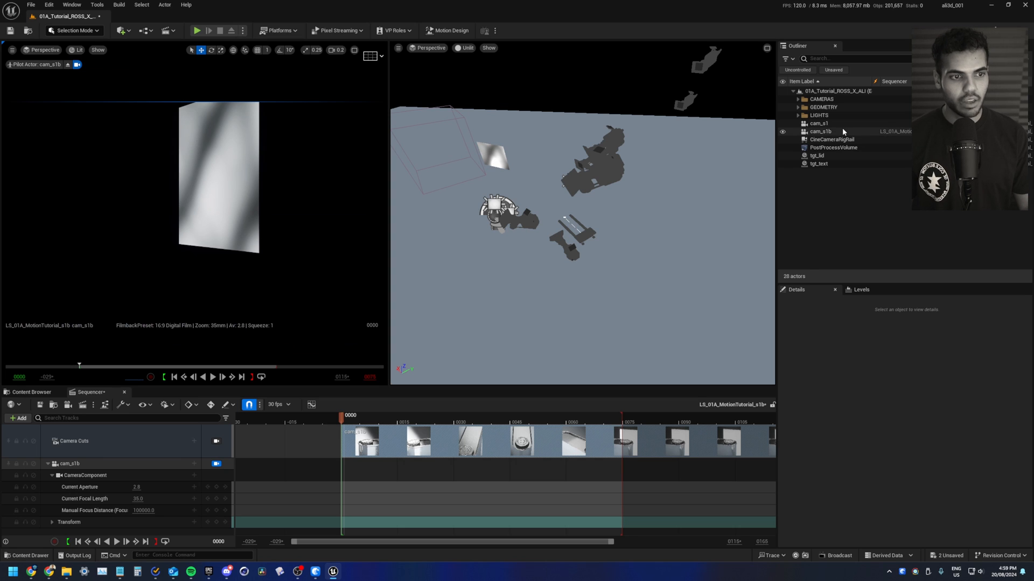
{"action": "left_click_drag", "start_coordinate": [842, 129], "coordinate": [829, 140]}
{"action": "left_click", "coordinate": [1012, 466]}
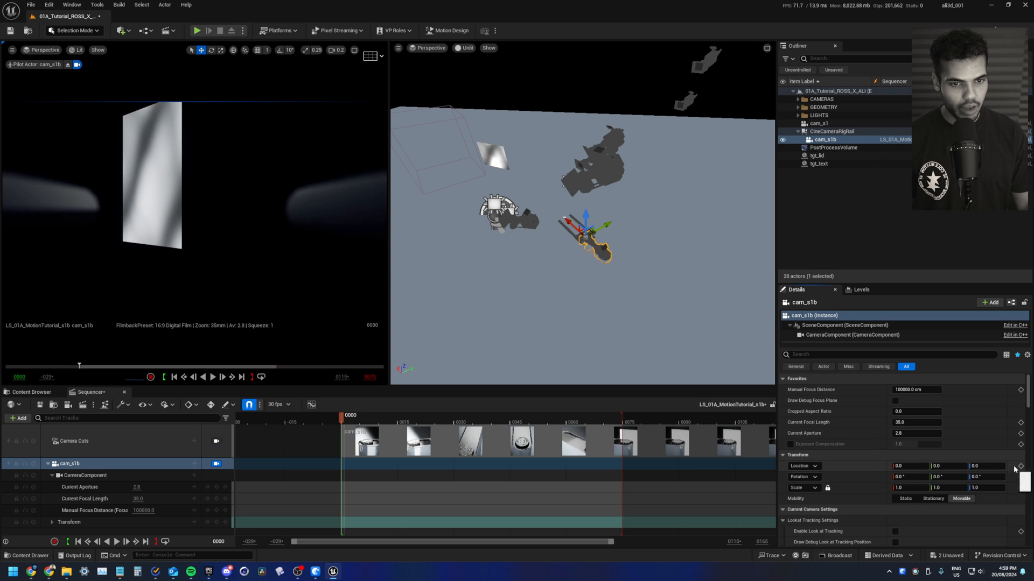
Raise CineCameraRigRail slightly and rotate it about the vertical axis until the can enters cam_s1b's view.
{"action": "left_click", "coordinate": [832, 131]}
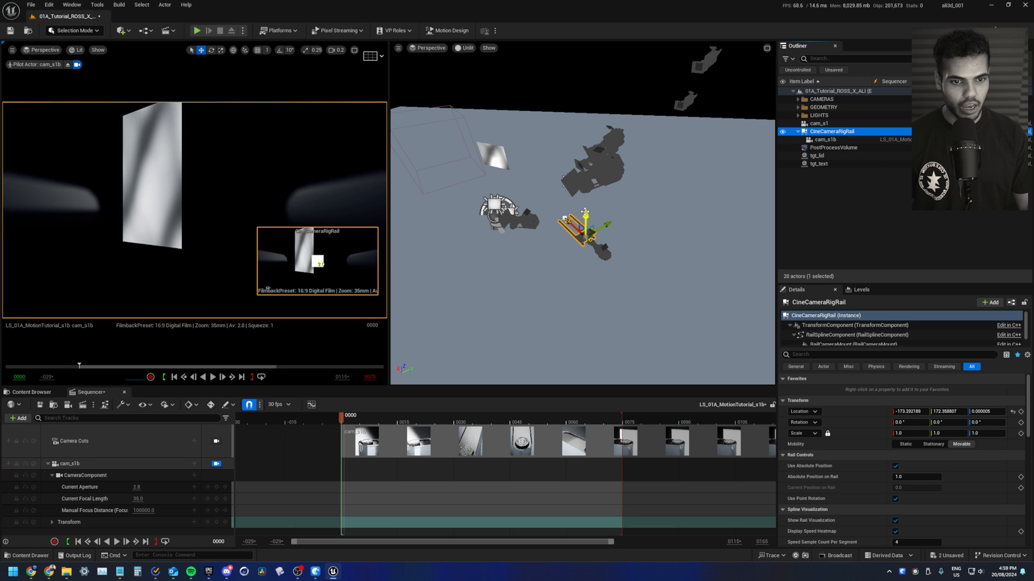
{"action": "mouse_move", "coordinate": [585, 212]}
{"action": "left_mouse_down"}
{"action": "mouse_move", "coordinate": [587, 160]}
{"action": "mouse_move", "coordinate": [585, 203]}
{"action": "left_mouse_up"}
{"action": "key", "text": "e"}
{"action": "left_click_drag", "start_coordinate": [588, 264], "coordinate": [560, 258]}
Disable Show Rail Visualization on CineCameraRigRail and turn off its Camera attachment, including inherited focal length, aperture and focus distance.
{"action": "scroll", "coordinate": [842, 465], "scroll_direction": "down", "scroll_amount": 4}
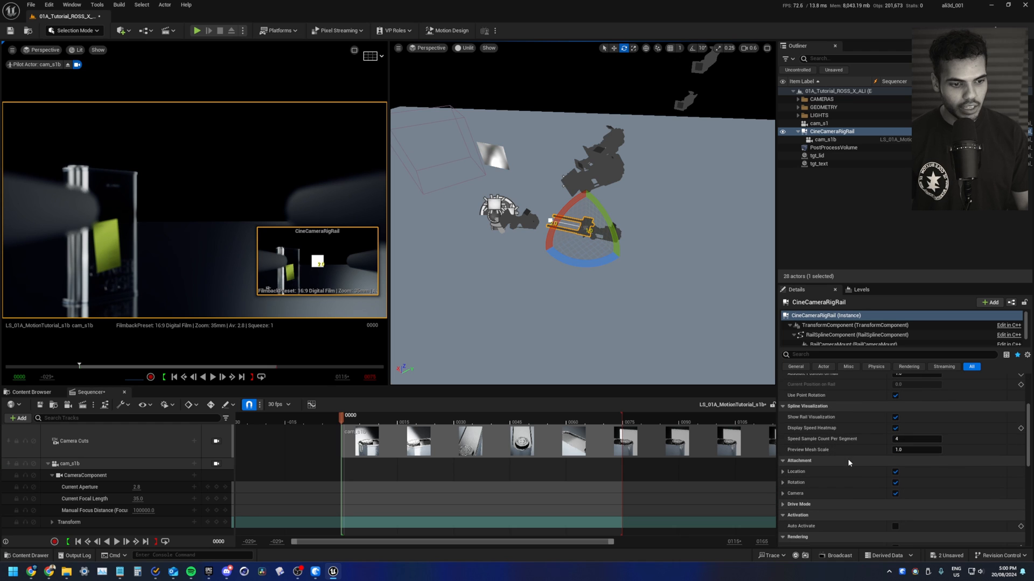
{"action": "left_click", "coordinate": [896, 418]}
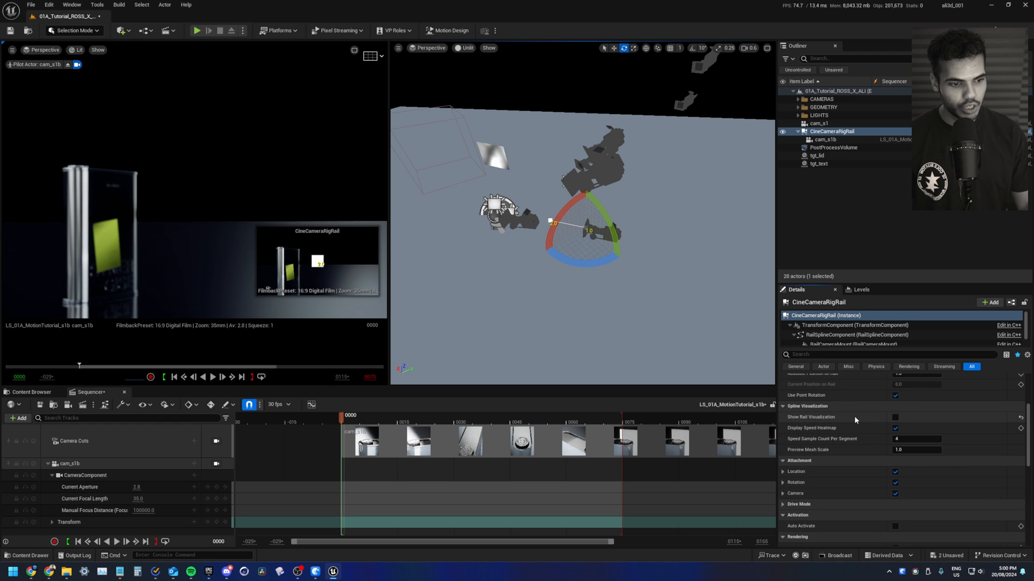
{"action": "scroll", "coordinate": [854, 415], "scroll_direction": "down", "scroll_amount": 2}
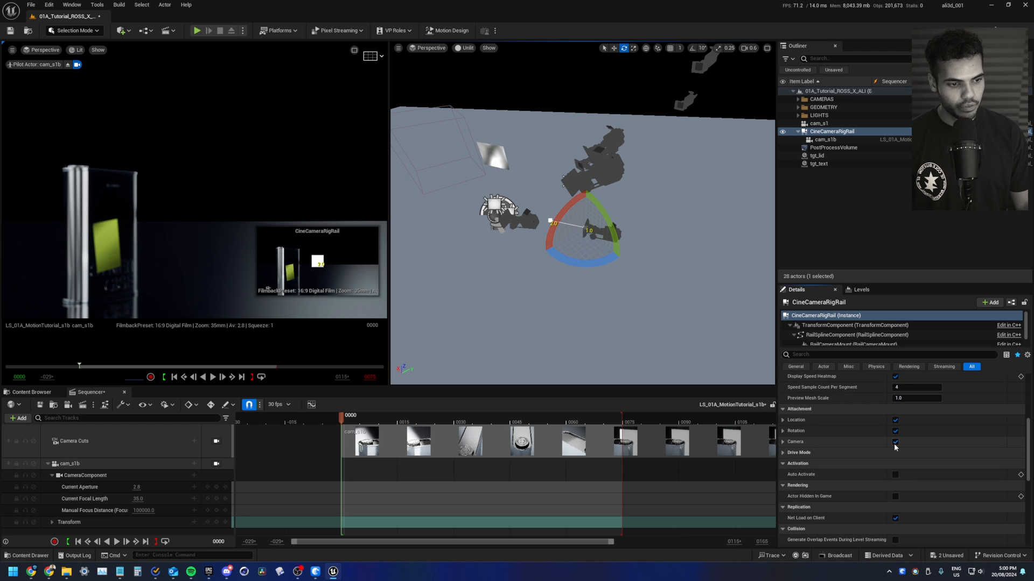
{"action": "left_click", "coordinate": [795, 443]}
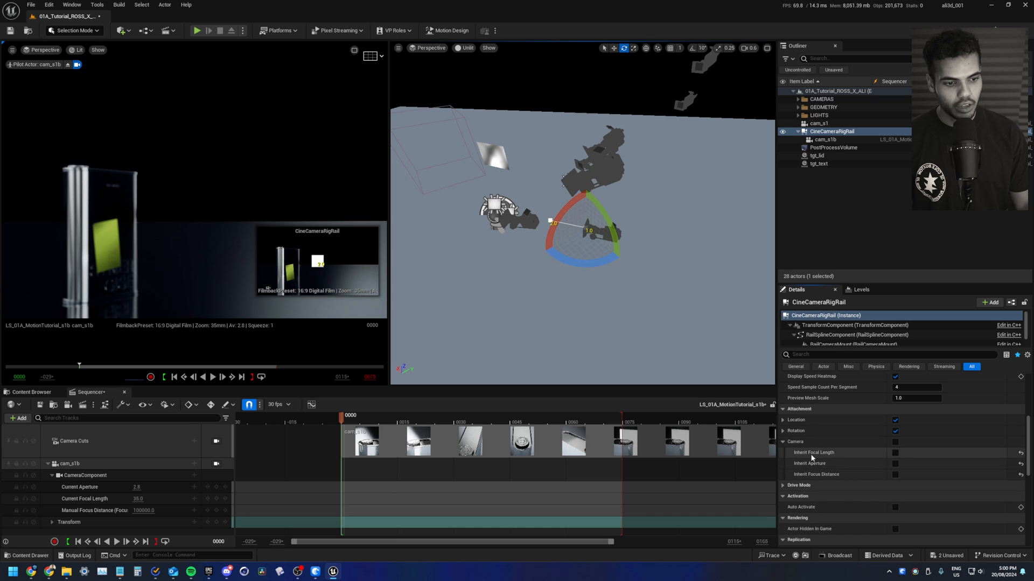
{"action": "left_click", "coordinate": [782, 442]}
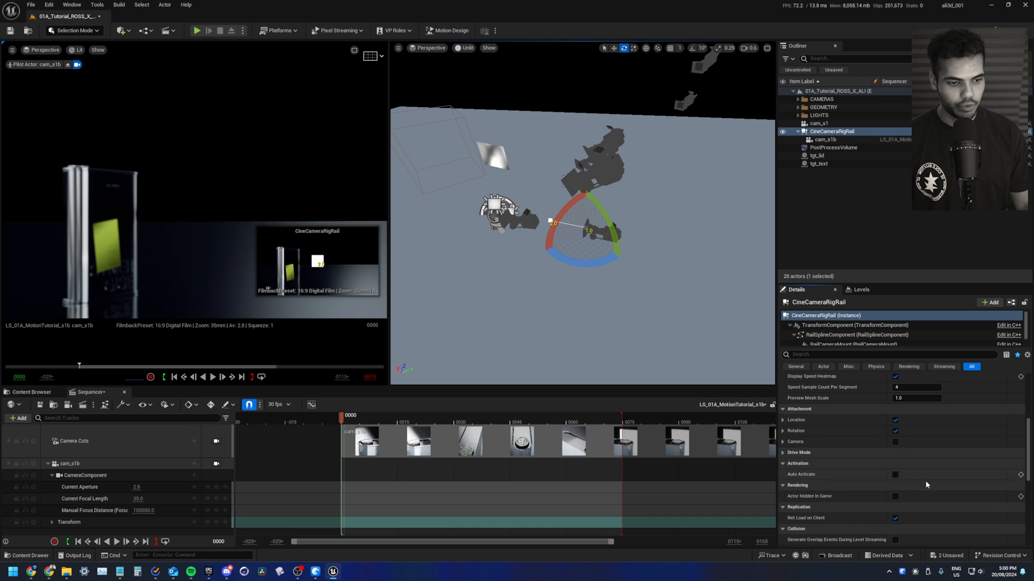
Set cam_s1b's Current Focal Length to 50 and its Cropped Aspect Ratio to 0.8.
{"action": "left_click", "coordinate": [829, 139]}
{"action": "key", "text": "w"}
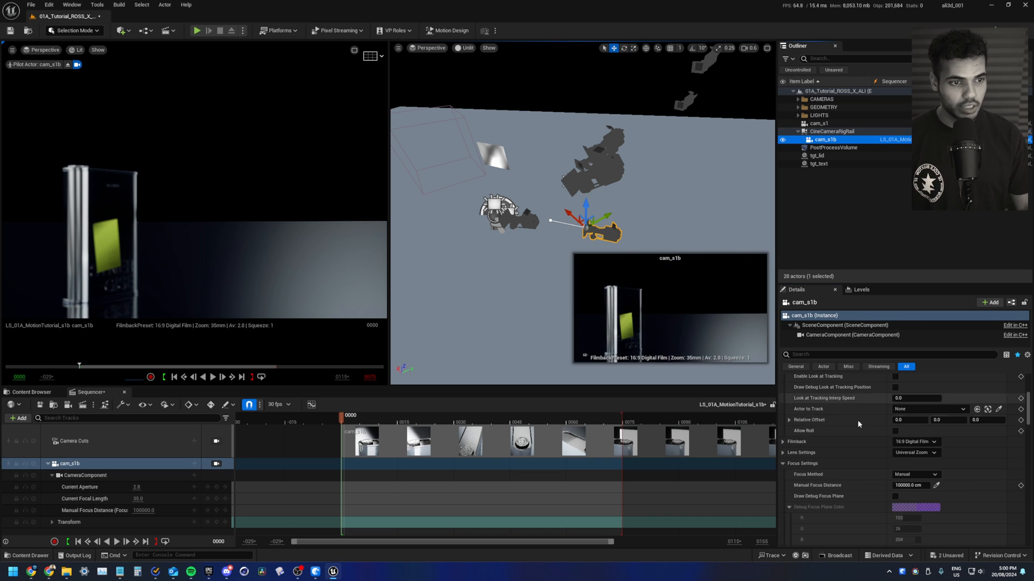
{"action": "left_click", "coordinate": [909, 423]}
{"action": "type", "text": "50"}
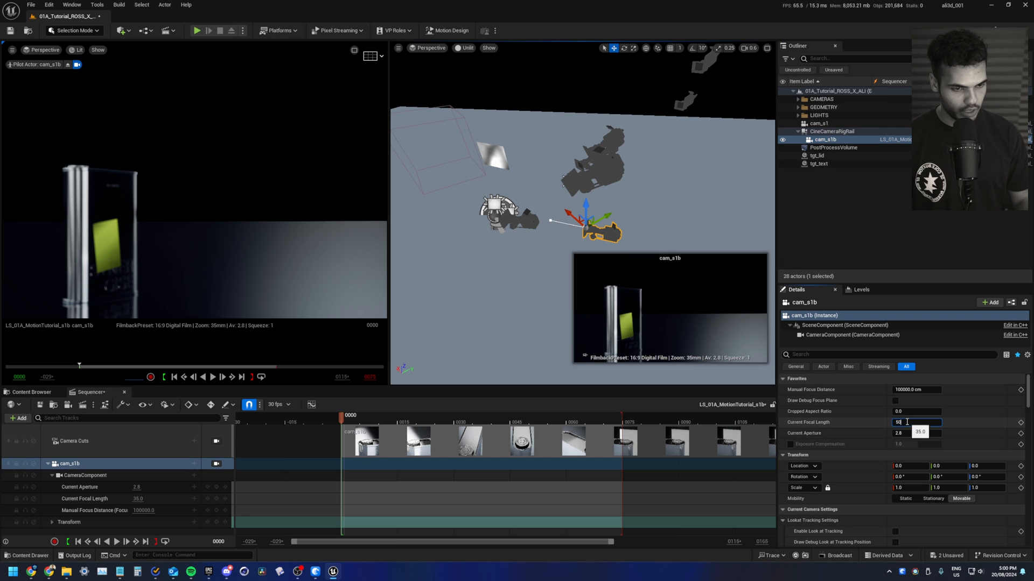
{"action": "key", "text": "Return"}
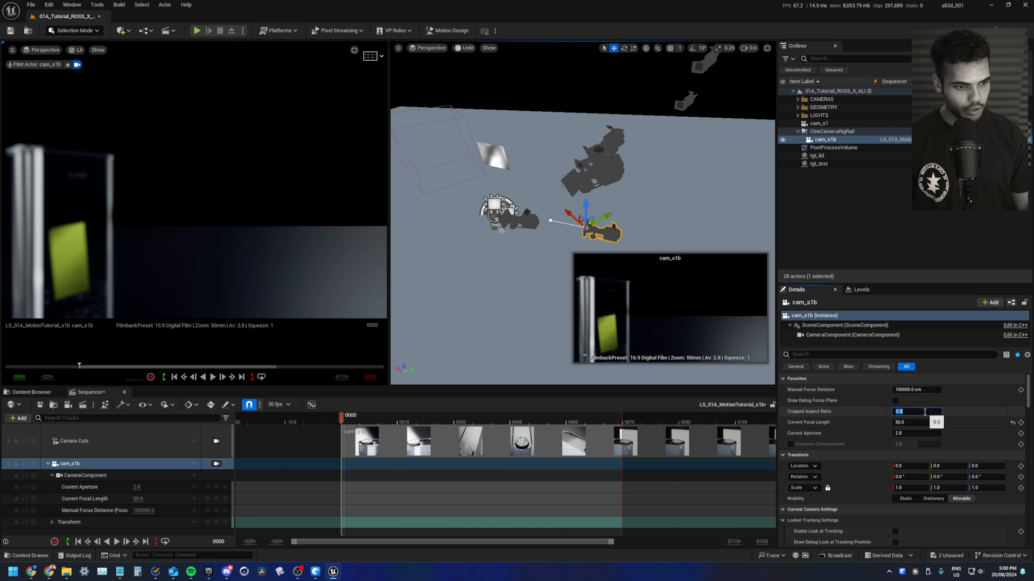
{"action": "left_click", "coordinate": [924, 412]}
{"action": "type", "text": "0.8"}
{"action": "key", "text": "Return"}
Enable Look at Tracking on cam_s1b and set tgt_lid as its Actor to Track.
{"action": "scroll", "coordinate": [860, 446], "scroll_direction": "down", "scroll_amount": 5}
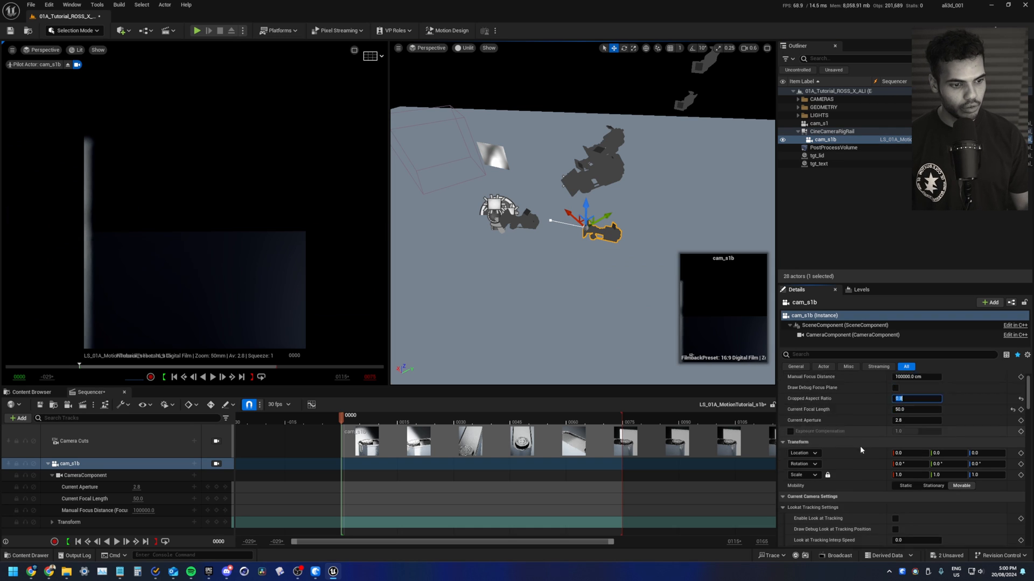
{"action": "left_click", "coordinate": [896, 415]}
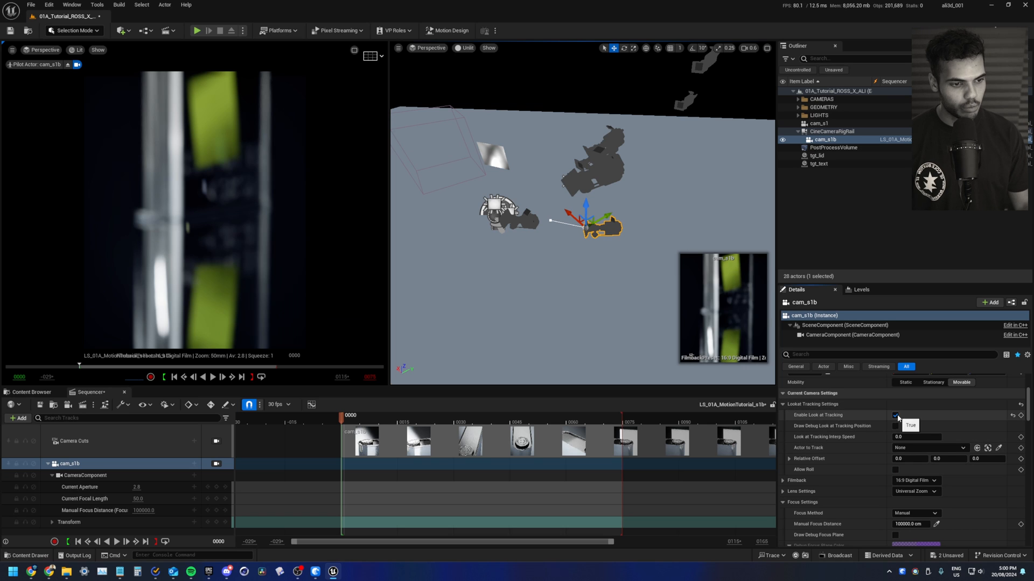
{"action": "left_click", "coordinate": [948, 447]}
{"action": "scroll", "coordinate": [942, 409], "scroll_direction": "down", "scroll_amount": 5}
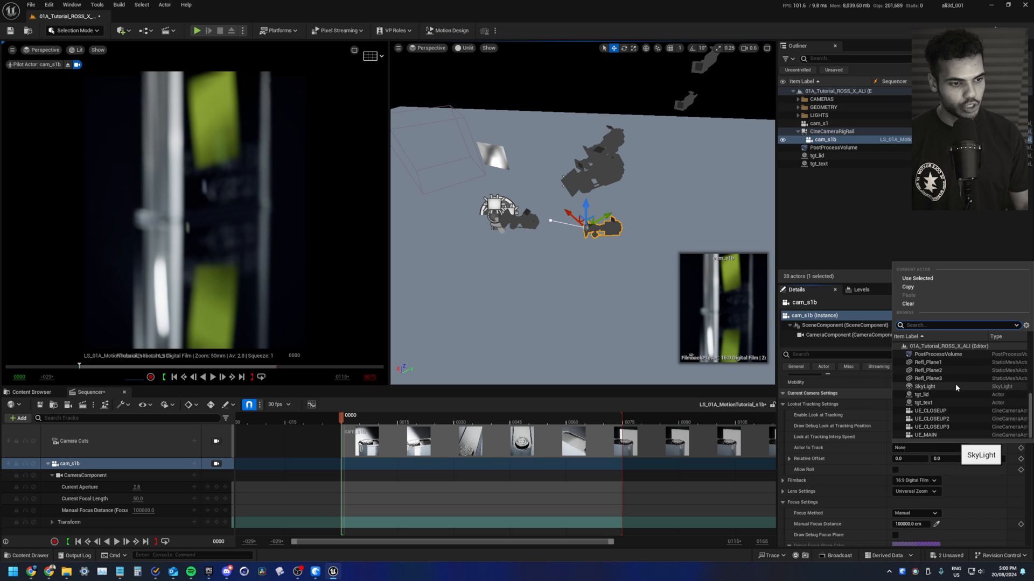
{"action": "left_click", "coordinate": [943, 397]}
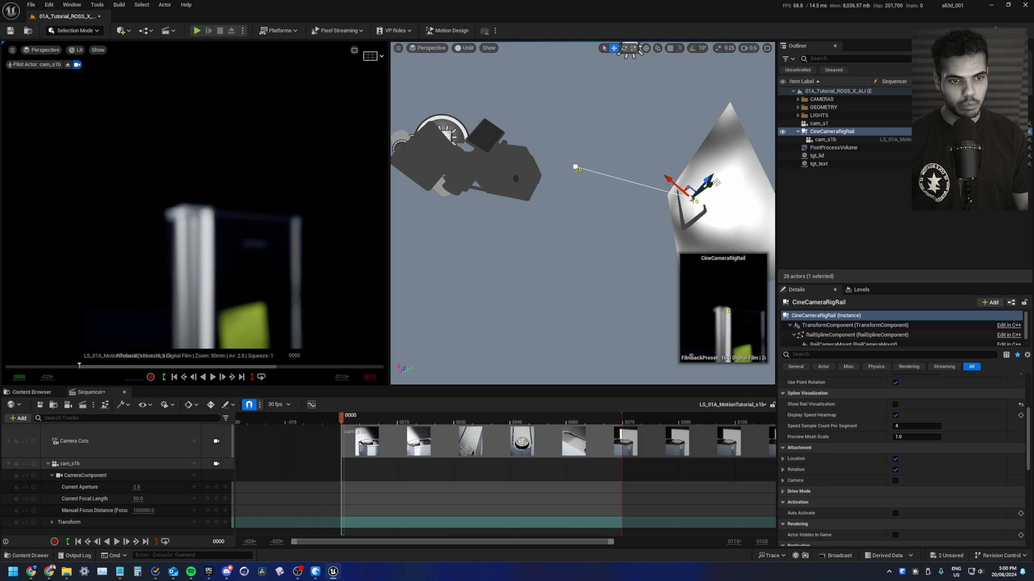
Move CineCameraRigRail up and closer to the can so cam_s1b frames the lid.
{"action": "left_click_drag", "start_coordinate": [715, 183], "coordinate": [773, 111]}
{"action": "key", "text": "s"}
{"action": "mouse_move", "coordinate": [623, 118]}
{"action": "right_mouse_down"}
{"action": "mouse_move", "coordinate": [634, 118]}
{"action": "mouse_move", "coordinate": [623, 117]}
{"action": "right_mouse_up"}
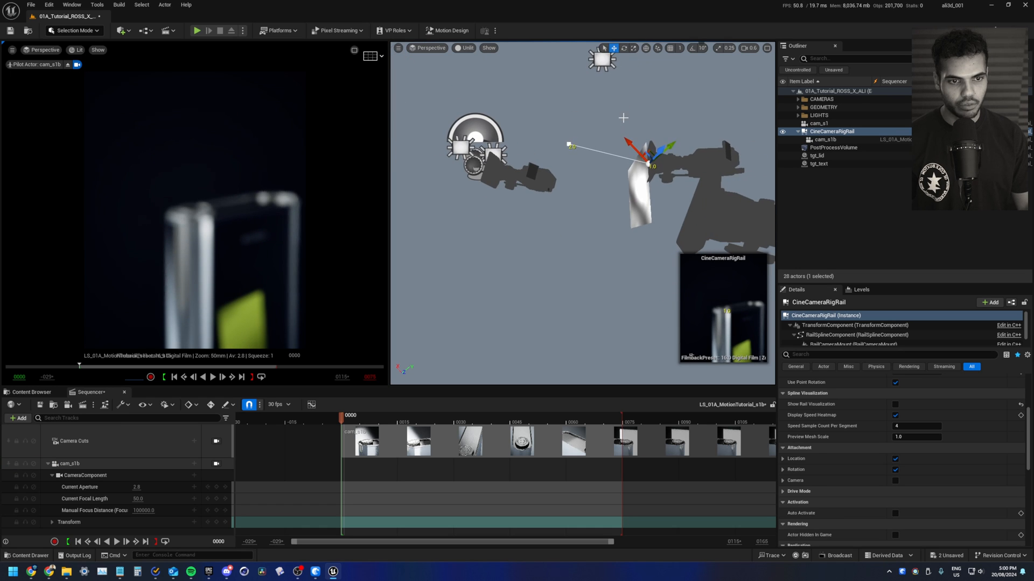
{"action": "left_click_drag", "start_coordinate": [652, 152], "coordinate": [521, 121]}
{"action": "key", "text": "w"}
{"action": "right_click_drag", "start_coordinate": [521, 121], "coordinate": [506, 89]}
Turn off depth of field with the console command r.DepthOfFieldQuality 0.
{"action": "key", "text": "grave"}
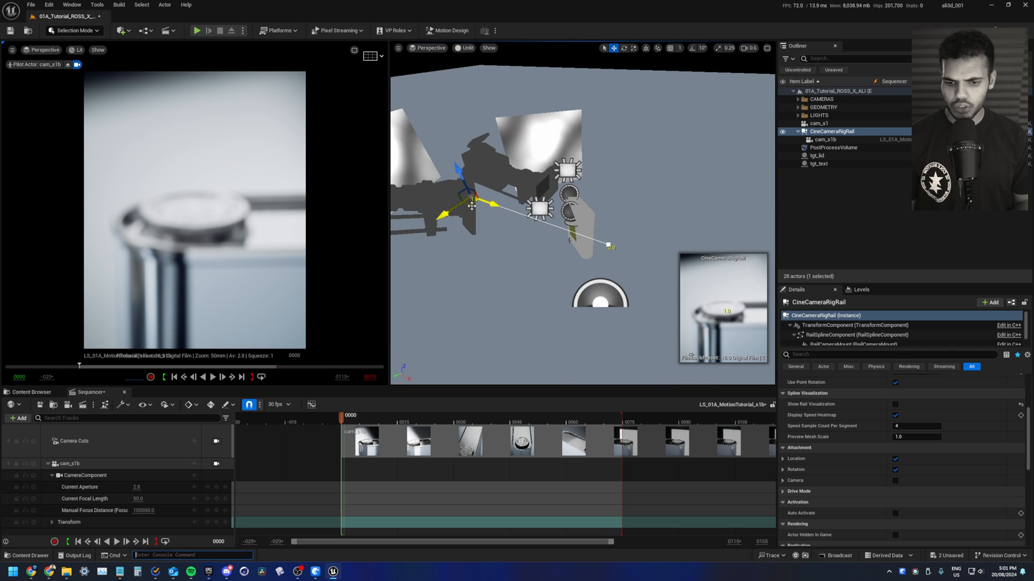
{"action": "key", "text": "Up"}
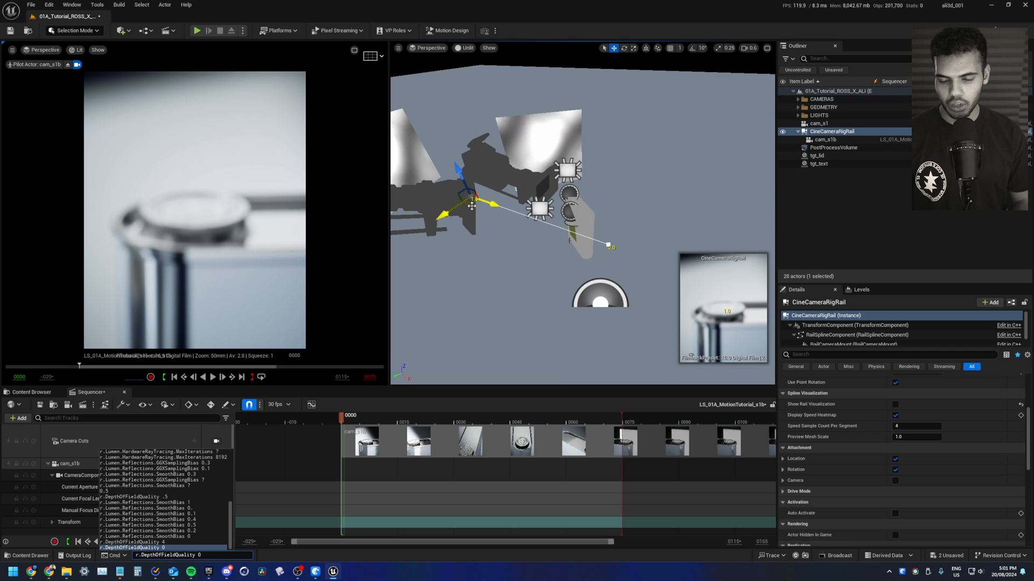
{"action": "key", "text": "Return"}
Hide cam_s1 in the level and view the can and lights from above.
{"action": "key", "text": "w"}
{"action": "right_click_drag", "start_coordinate": [540, 188], "coordinate": [498, 232]}
{"action": "left_click", "coordinate": [782, 124]}
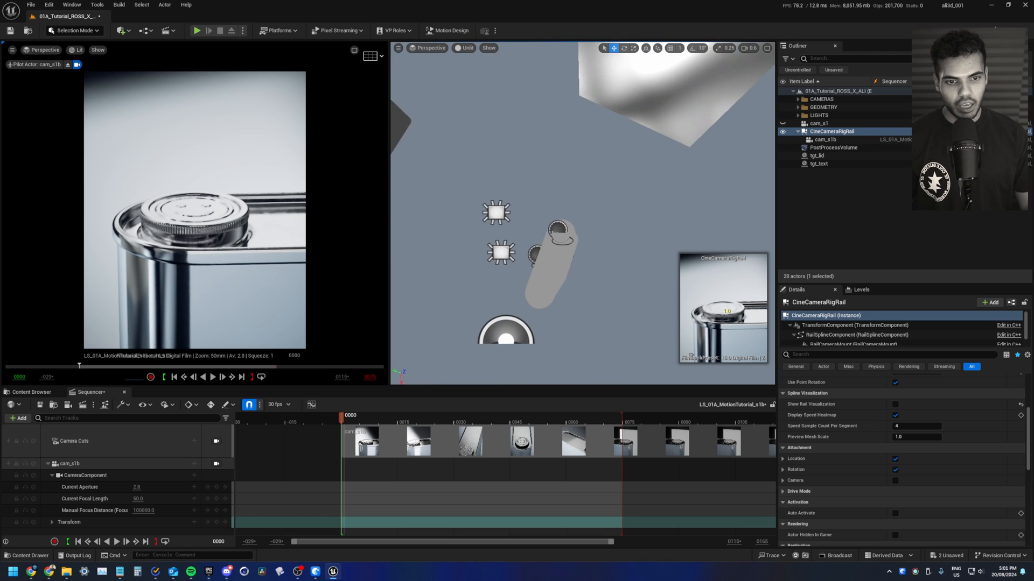
{"action": "right_click_drag", "start_coordinate": [559, 222], "coordinate": [572, 223]}
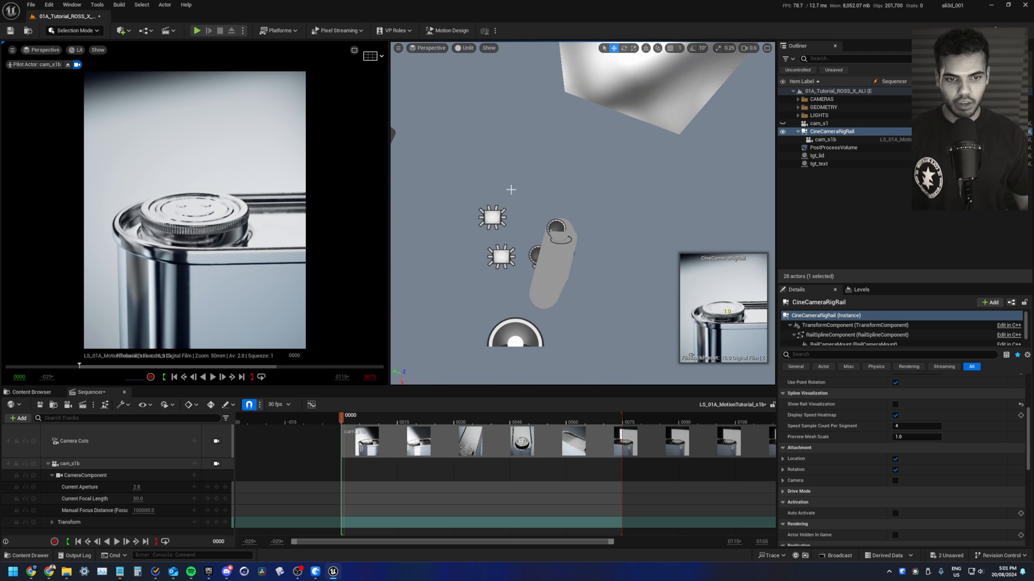
Examine the can, lights and camera rail from above in wireframe and unlit display.
{"action": "right_click_drag", "start_coordinate": [549, 184], "coordinate": [578, 167]}
{"action": "key", "text": "s"}
{"action": "scroll", "coordinate": [550, 184], "scroll_direction": "down", "scroll_amount": 2}
{"action": "key", "text": "alt+2"}
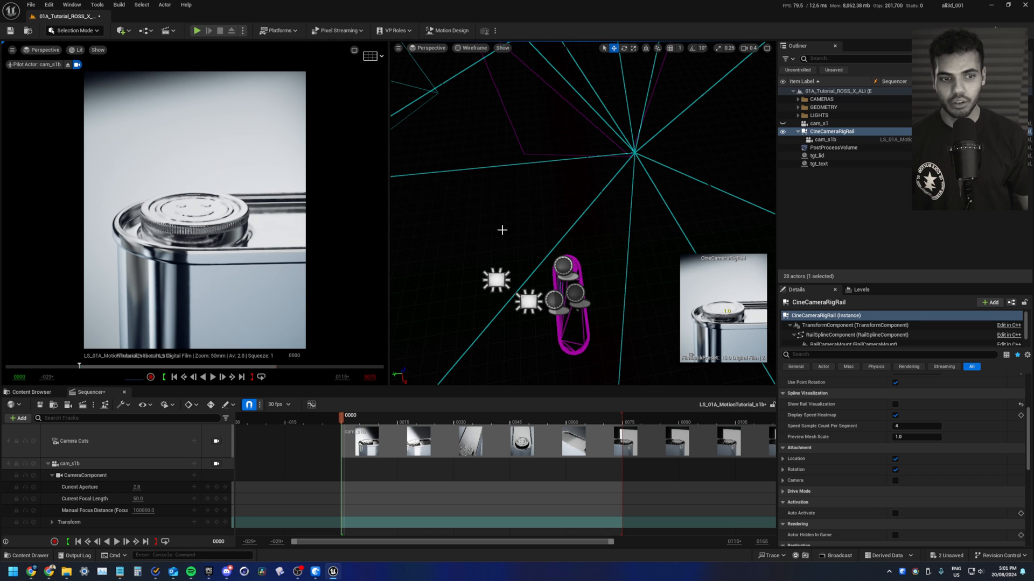
{"action": "key", "text": "w"}
{"action": "right_click_drag", "start_coordinate": [581, 215], "coordinate": [578, 234]}
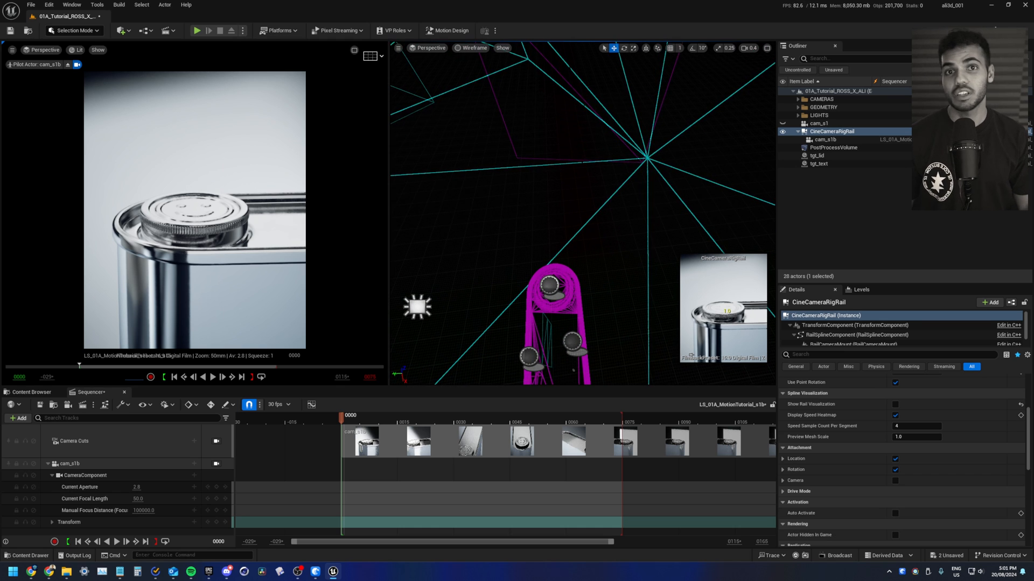
{"action": "right_click_drag", "start_coordinate": [539, 263], "coordinate": [538, 262]}
{"action": "key", "text": "alt+4"}
{"action": "right_click_drag", "start_coordinate": [482, 200], "coordinate": [495, 224]}
{"action": "key", "text": "s"}
{"action": "key", "text": "alt+3"}
{"action": "key", "text": "s"}
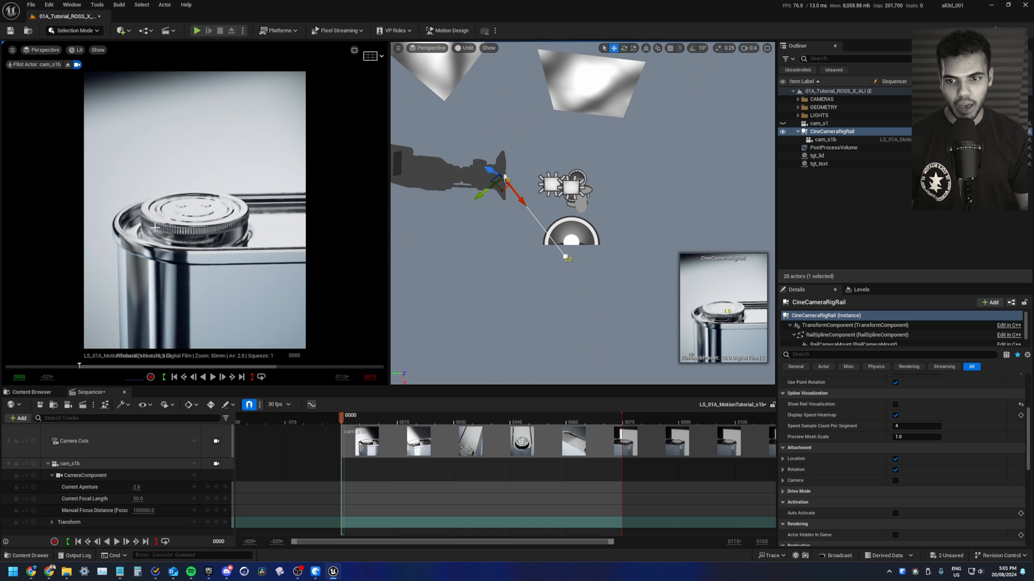
Move the end point of the CineCameraRigRail spline across to the side of the can facing the light panels.
{"action": "left_click", "coordinate": [565, 257]}
{"action": "left_click", "coordinate": [566, 257]}
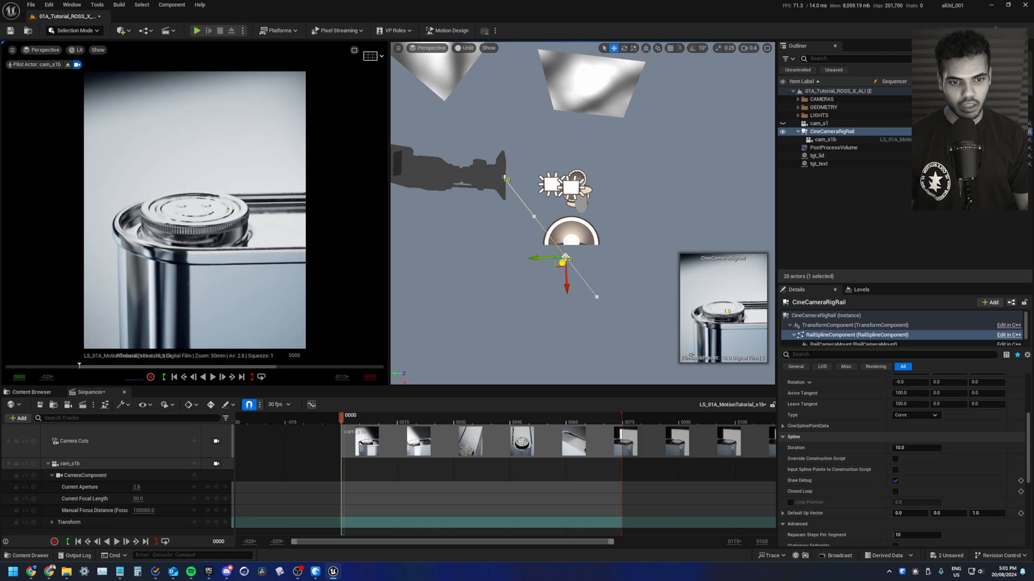
{"action": "left_click_drag", "start_coordinate": [559, 266], "coordinate": [563, 146]}
{"action": "right_click_drag", "start_coordinate": [563, 145], "coordinate": [571, 92]}
Lower CineCameraRigRail so cam_s1b views the lid from nearer its own height.
{"action": "left_click", "coordinate": [821, 132]}
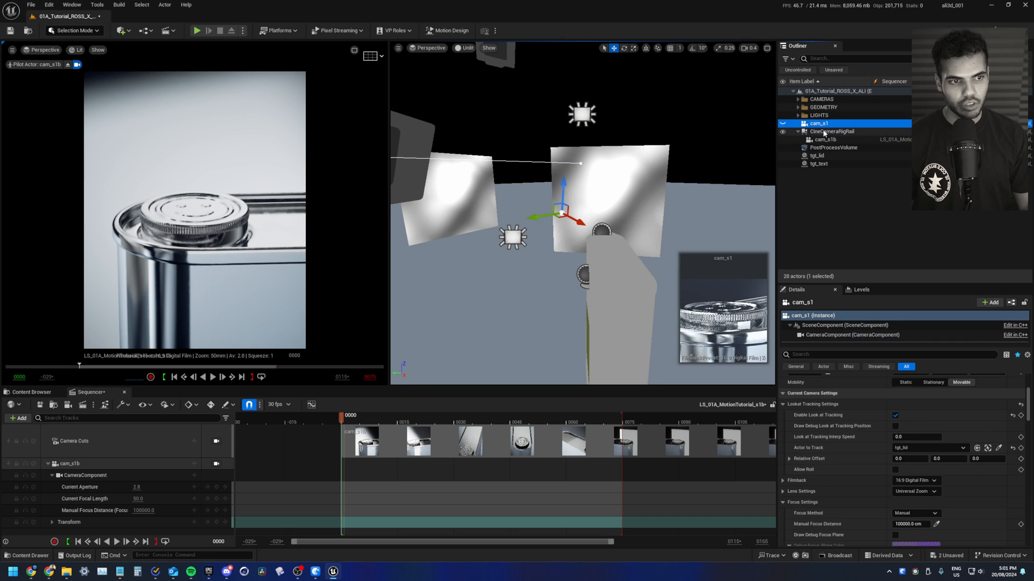
{"action": "key", "text": "f"}
{"action": "left_click_drag", "start_coordinate": [521, 139], "coordinate": [521, 158]}
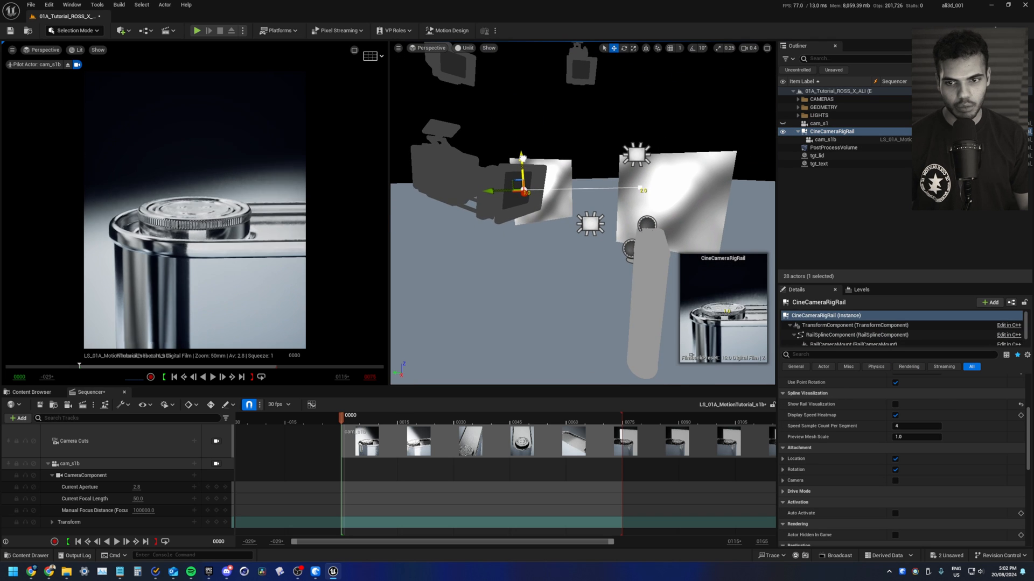
Extend the rail with a third spline point duplicated from its end and placed on the far side of the can.
{"action": "left_click", "coordinate": [641, 187]}
{"action": "left_click", "coordinate": [641, 188]}
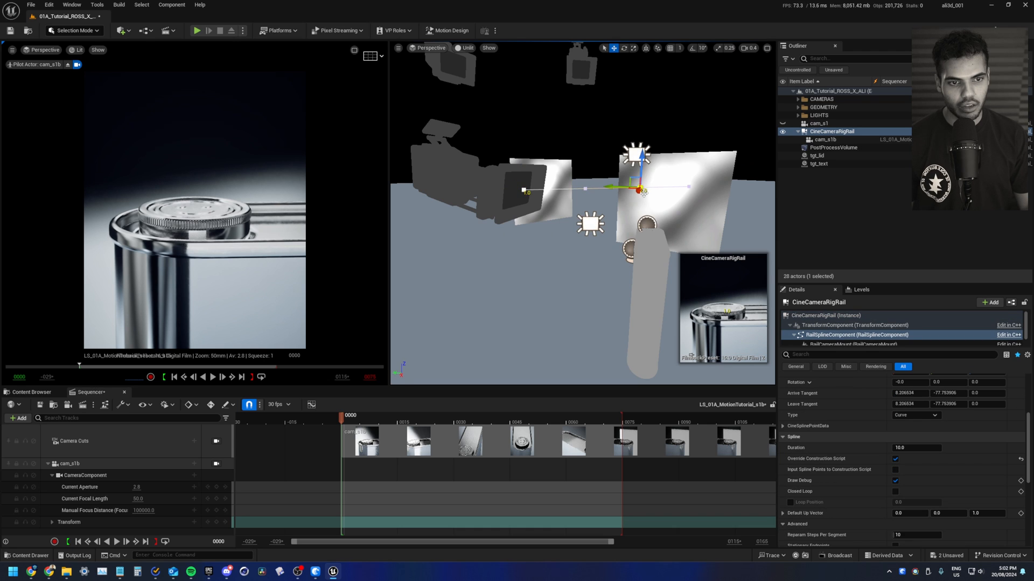
{"action": "left_click_drag", "start_coordinate": [645, 194], "coordinate": [643, 237], "text": "alt"}
{"action": "left_click_drag", "start_coordinate": [596, 214], "coordinate": [602, 219]}
{"action": "right_click_drag", "start_coordinate": [612, 232], "coordinate": [631, 259]}
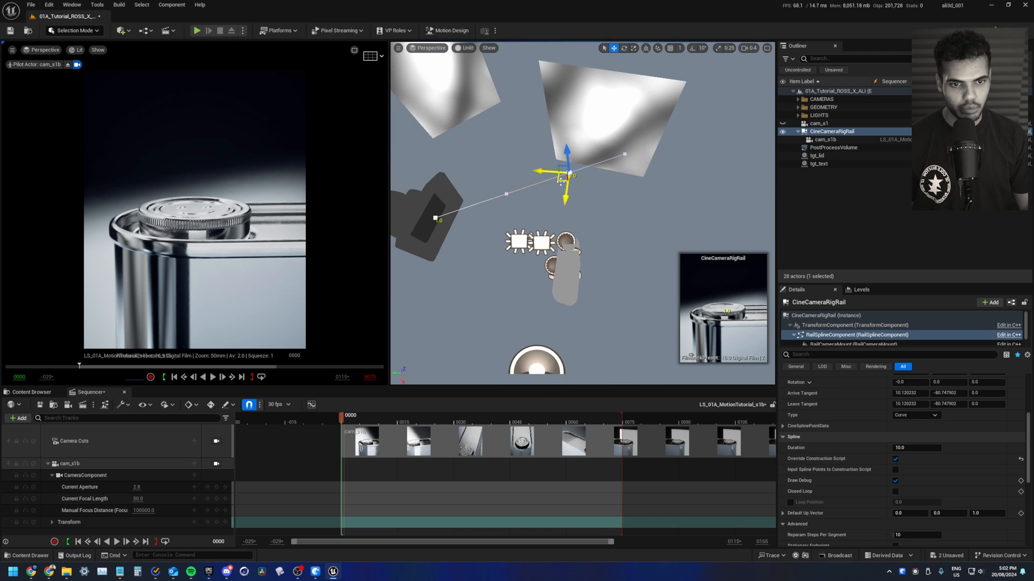
{"action": "left_click_drag", "start_coordinate": [561, 181], "coordinate": [654, 266]}
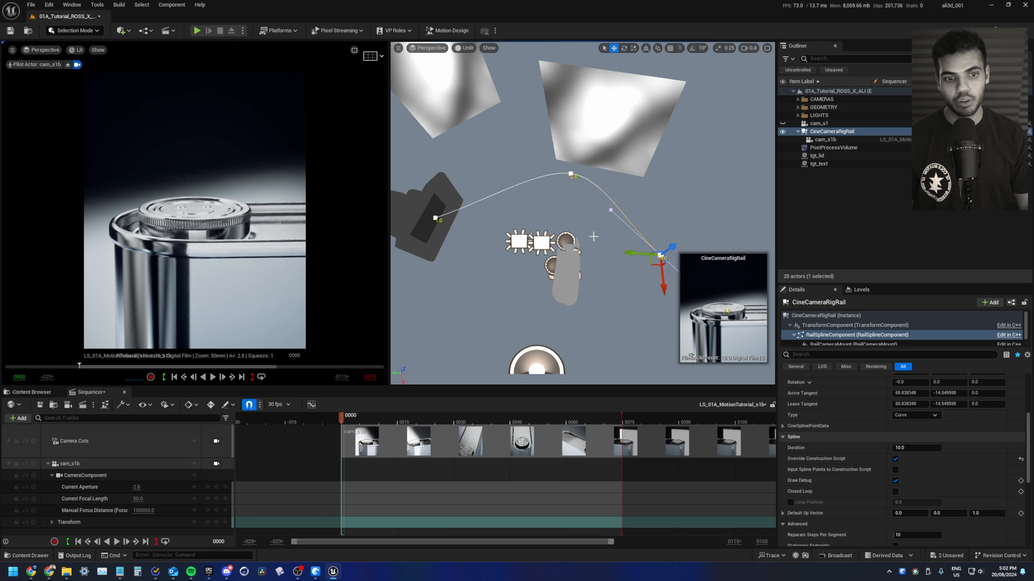
Nudge the third rail point and pull its tangent outward so the rail curves around the can.
{"action": "scroll", "coordinate": [593, 236], "scroll_direction": "down", "scroll_amount": 5}
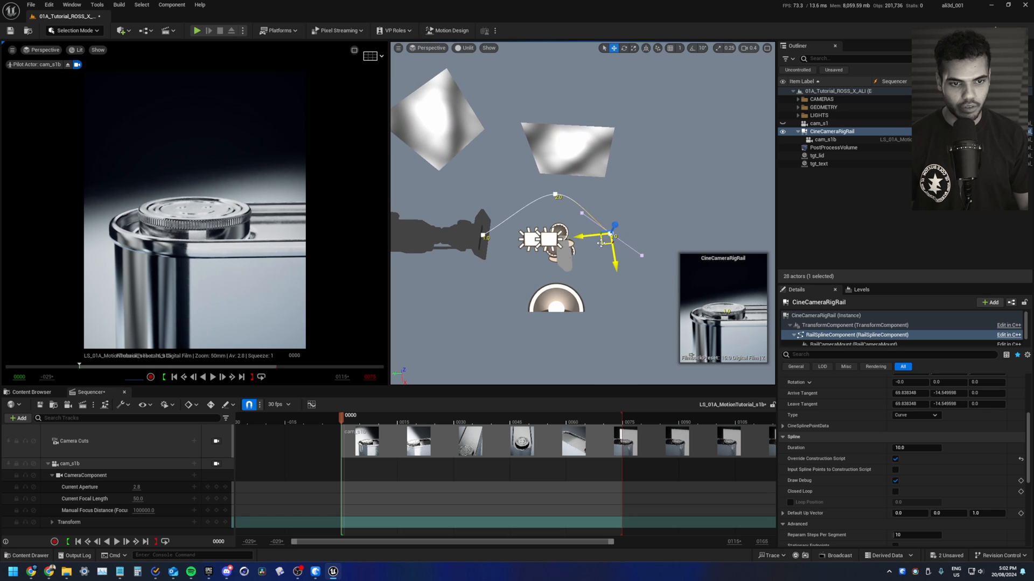
{"action": "left_click_drag", "start_coordinate": [600, 243], "coordinate": [603, 240]}
{"action": "left_click", "coordinate": [639, 249]}
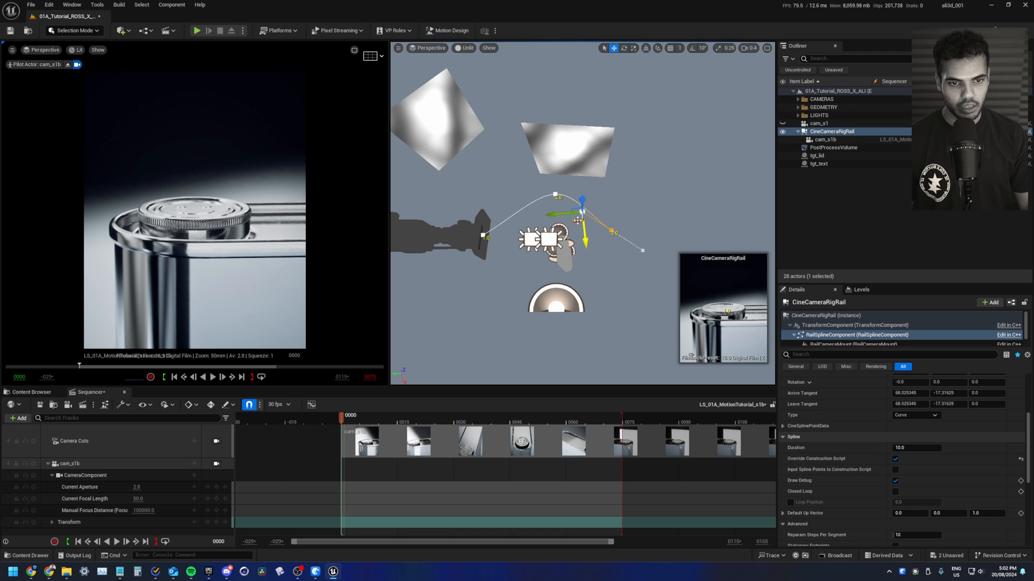
{"action": "left_click_drag", "start_coordinate": [577, 220], "coordinate": [596, 211]}
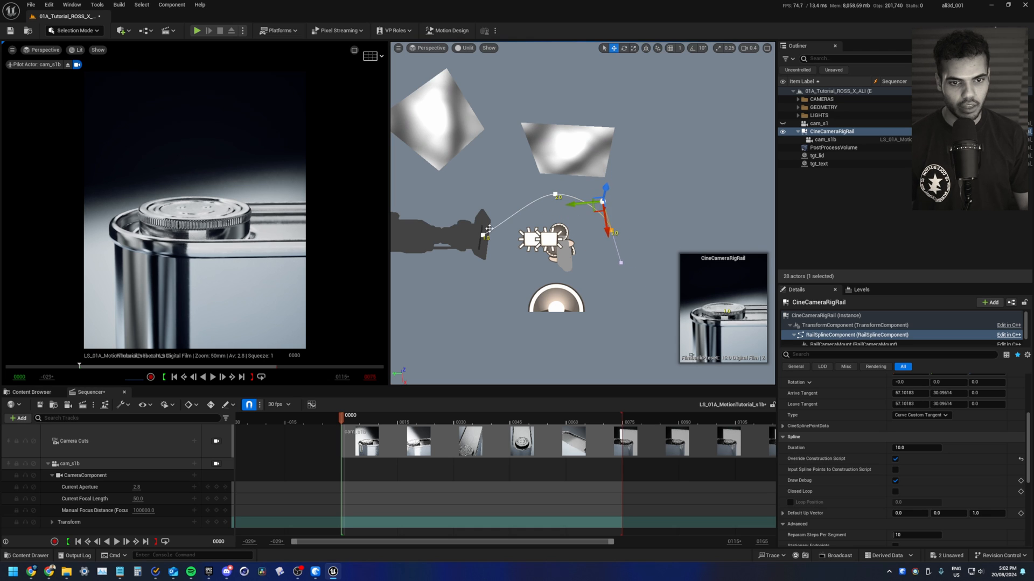
Adjust the tangents of the first and middle rail points to round the path into a smooth arc.
{"action": "left_click", "coordinate": [488, 228]}
{"action": "left_click_drag", "start_coordinate": [521, 218], "coordinate": [511, 196]}
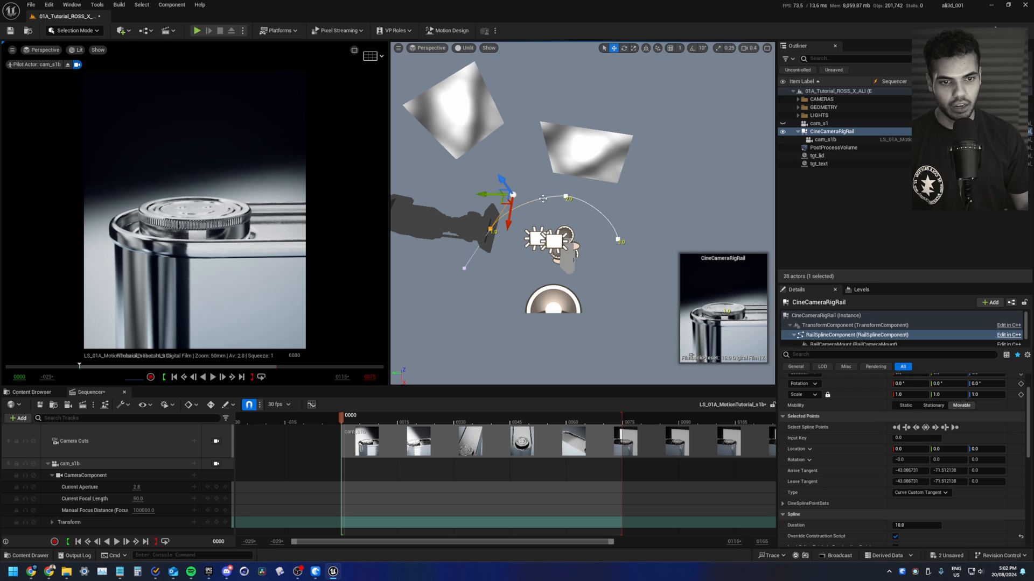
{"action": "left_click_drag", "start_coordinate": [502, 205], "coordinate": [497, 201]}
{"action": "left_click", "coordinate": [565, 197]}
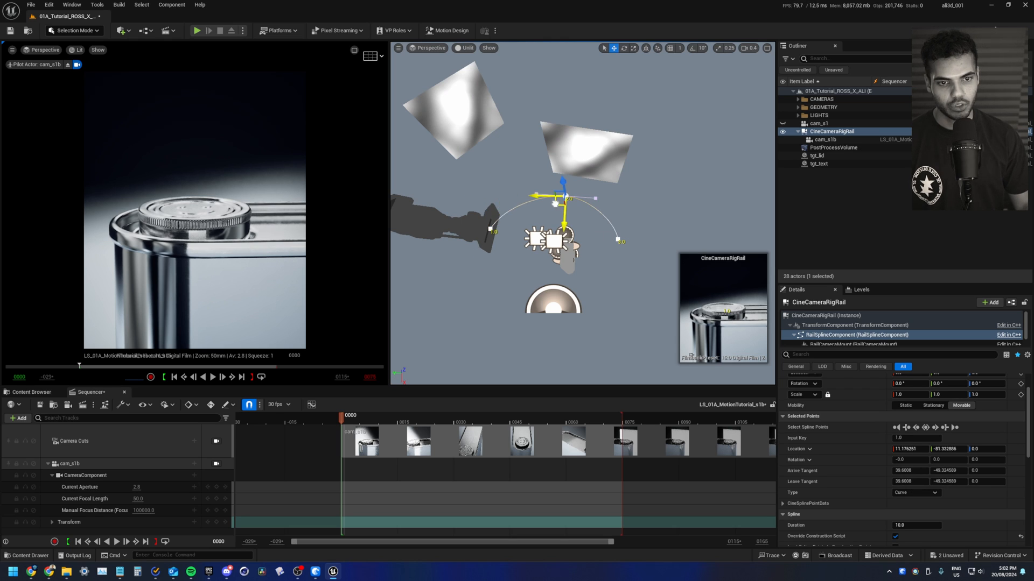
{"action": "left_click_drag", "start_coordinate": [590, 193], "coordinate": [611, 189]}
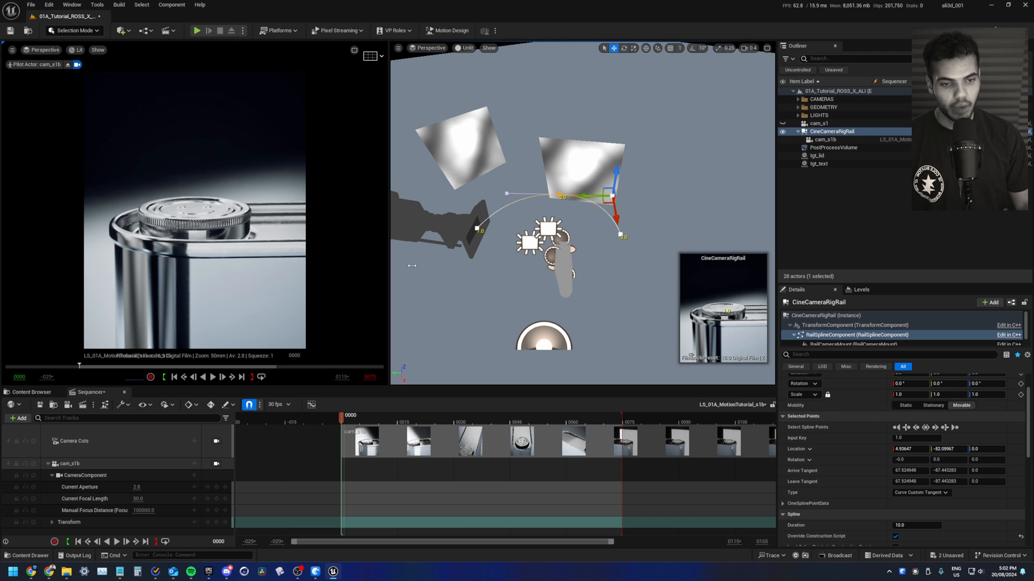
Slide cam_s1b to the rail's end using Absolute Position on Rail and move that end point farther from the can.
{"action": "left_click", "coordinate": [849, 177]}
{"action": "left_click", "coordinate": [832, 132]}
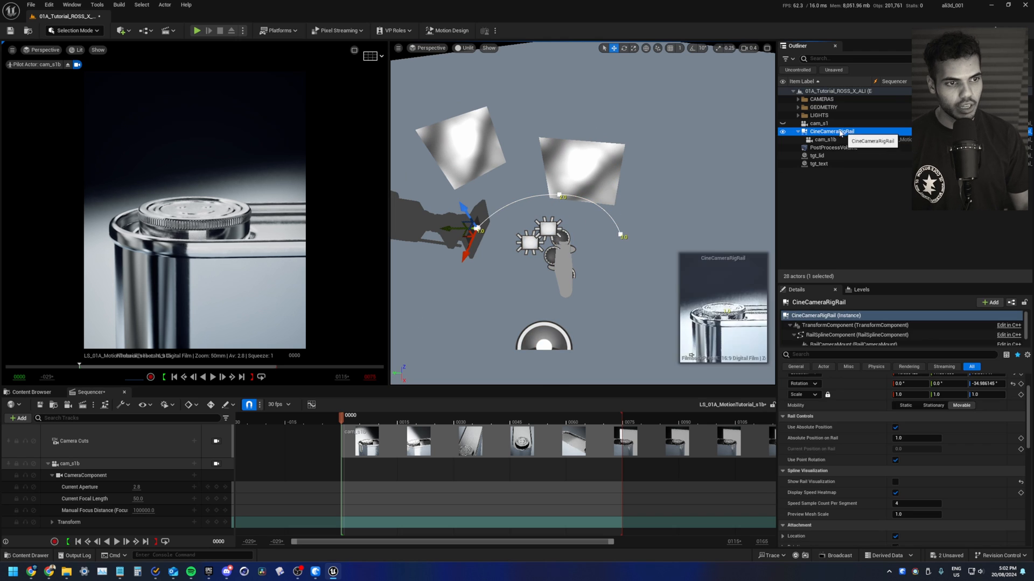
{"action": "scroll", "coordinate": [864, 472], "scroll_direction": "down", "scroll_amount": 2}
{"action": "left_click", "coordinate": [825, 425]}
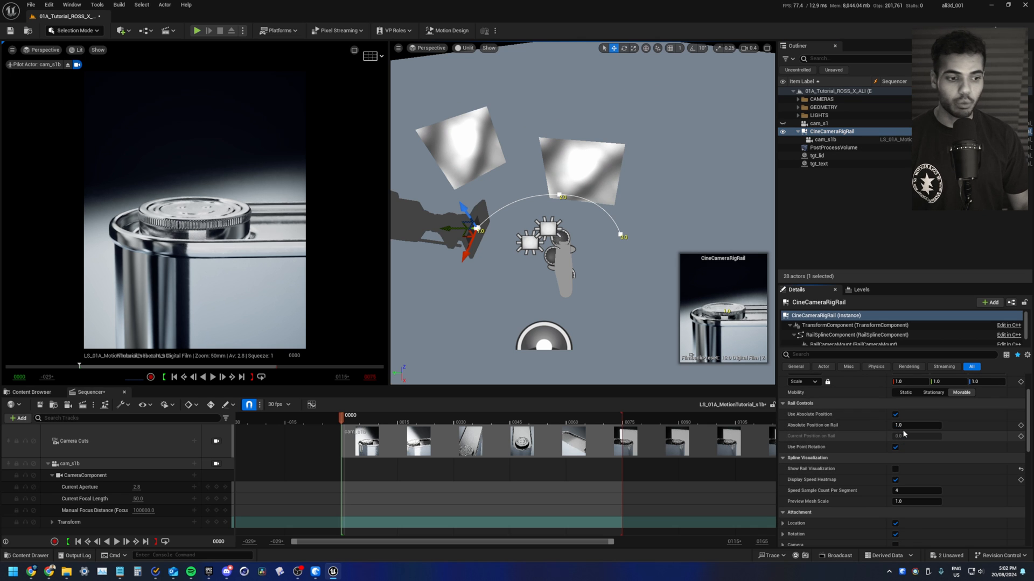
{"action": "left_click_drag", "start_coordinate": [903, 426], "coordinate": [966, 426]}
{"action": "left_click_drag", "start_coordinate": [916, 426], "coordinate": [941, 425]}
{"action": "left_click", "coordinate": [621, 234]}
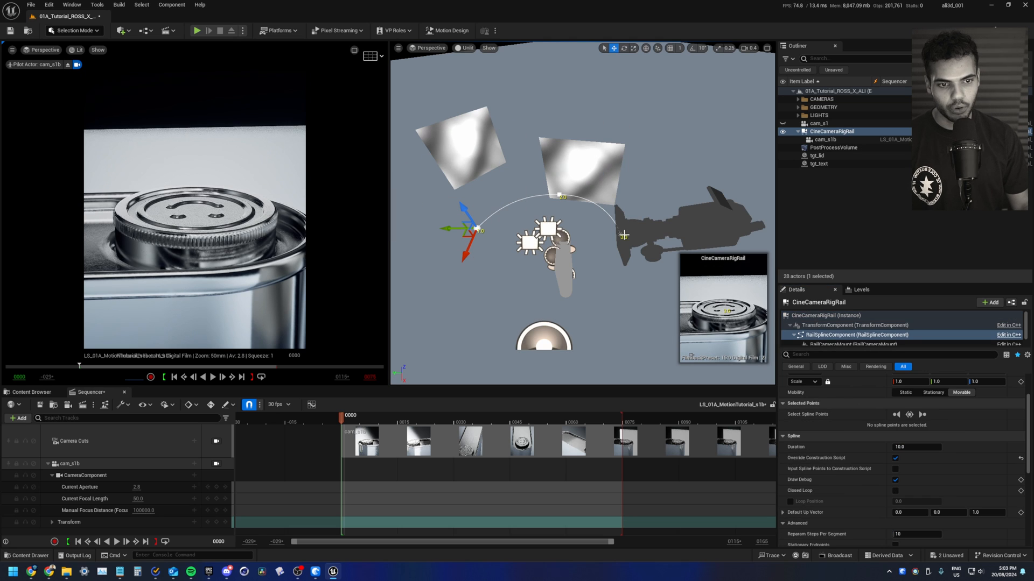
{"action": "left_click", "coordinate": [622, 235]}
{"action": "left_click_drag", "start_coordinate": [595, 235], "coordinate": [646, 208]}
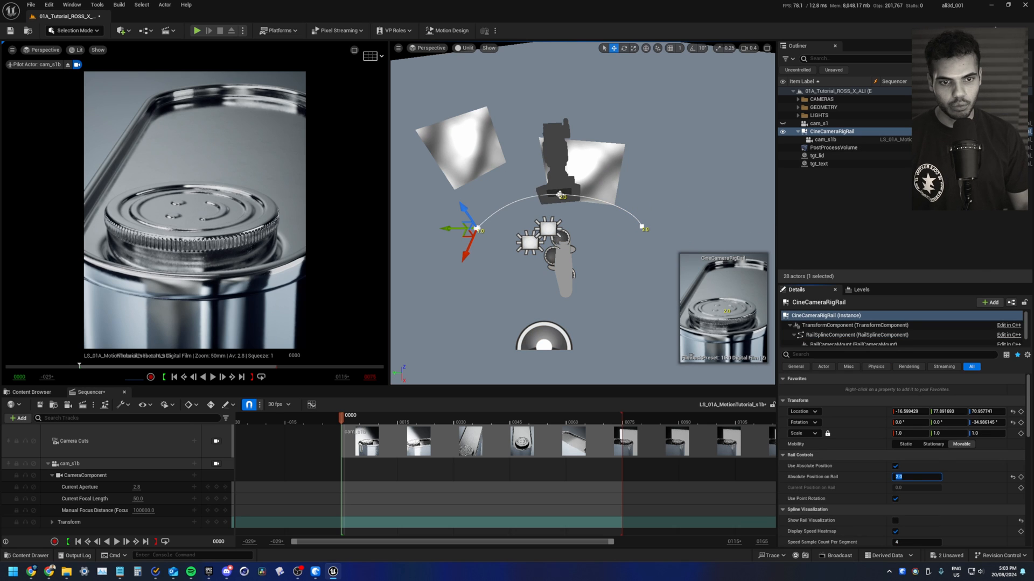
Move the middle rail point back from the can and raise it about 19 units so the camera looks down on the lid.
{"action": "left_click", "coordinate": [560, 195]}
{"action": "left_click_drag", "start_coordinate": [553, 199], "coordinate": [563, 199]}
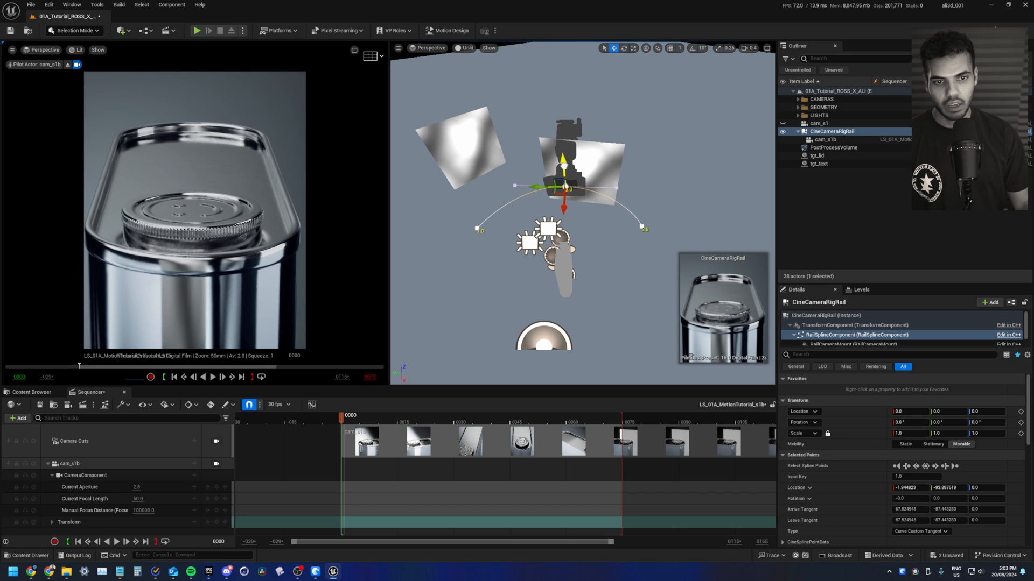
{"action": "left_click_drag", "start_coordinate": [563, 163], "coordinate": [562, 142]}
{"action": "right_click_drag", "start_coordinate": [575, 232], "coordinate": [565, 158]}
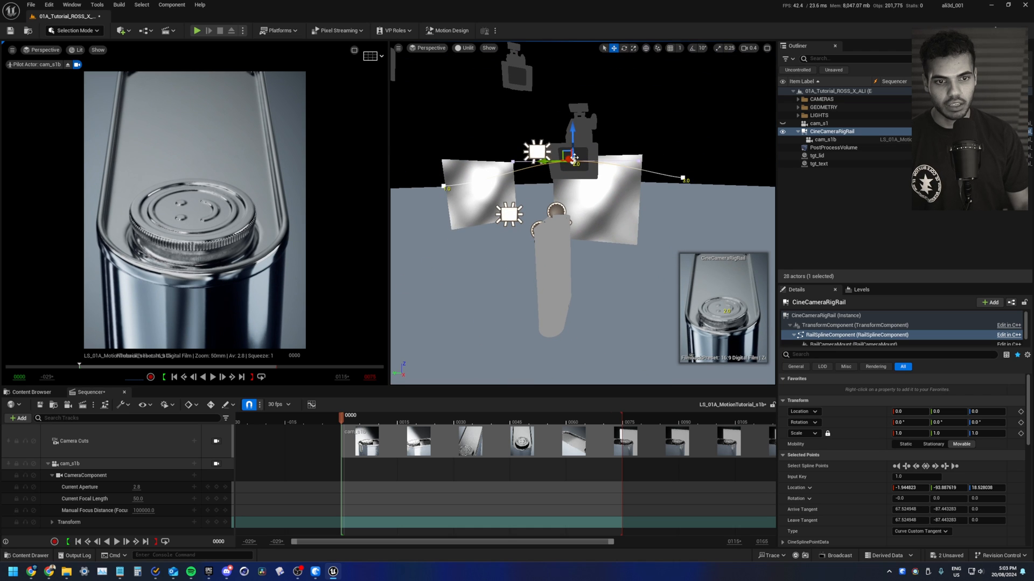
Add CineCameraRigRail to the sequence and key its Absolute Position on Rail at 1.0 on frame 0.
{"action": "left_click_drag", "start_coordinate": [827, 132], "coordinate": [828, 133]}
{"action": "left_click_drag", "start_coordinate": [756, 150], "coordinate": [78, 495]}
{"action": "scroll", "coordinate": [915, 463], "scroll_direction": "down", "scroll_amount": 2}
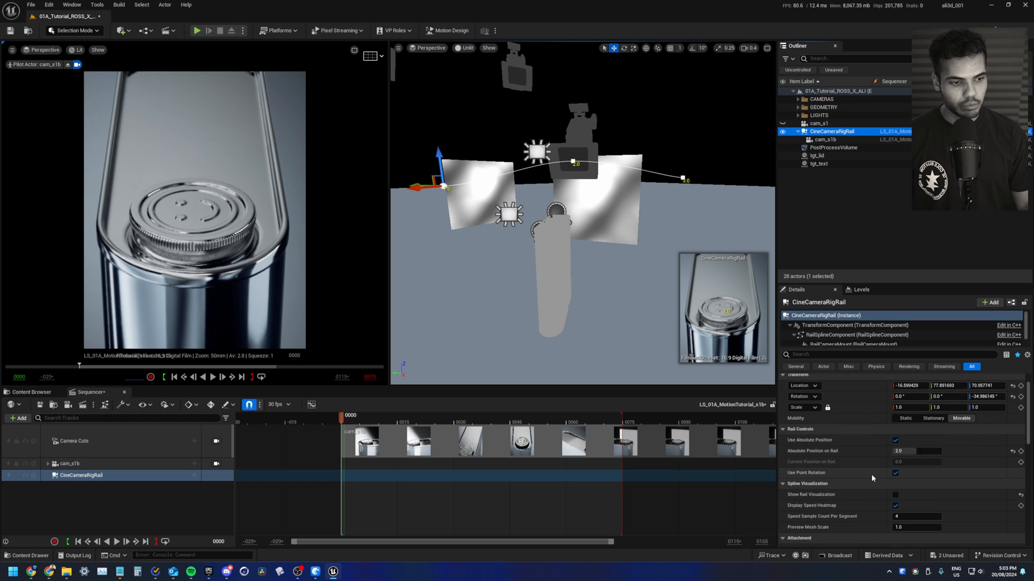
{"action": "left_click", "coordinate": [915, 450]}
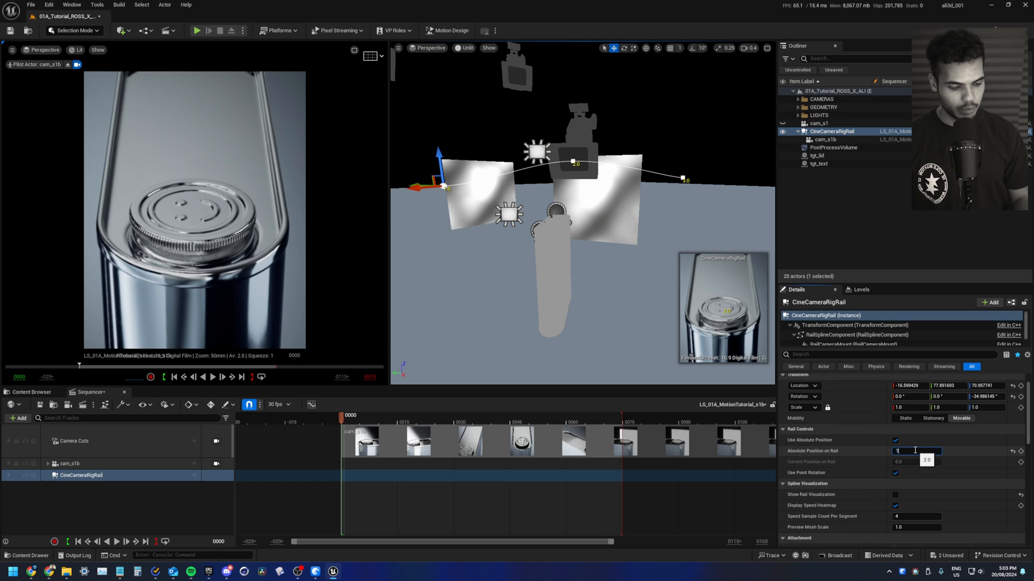
{"action": "type", "text": "1"}
{"action": "key", "text": "Return"}
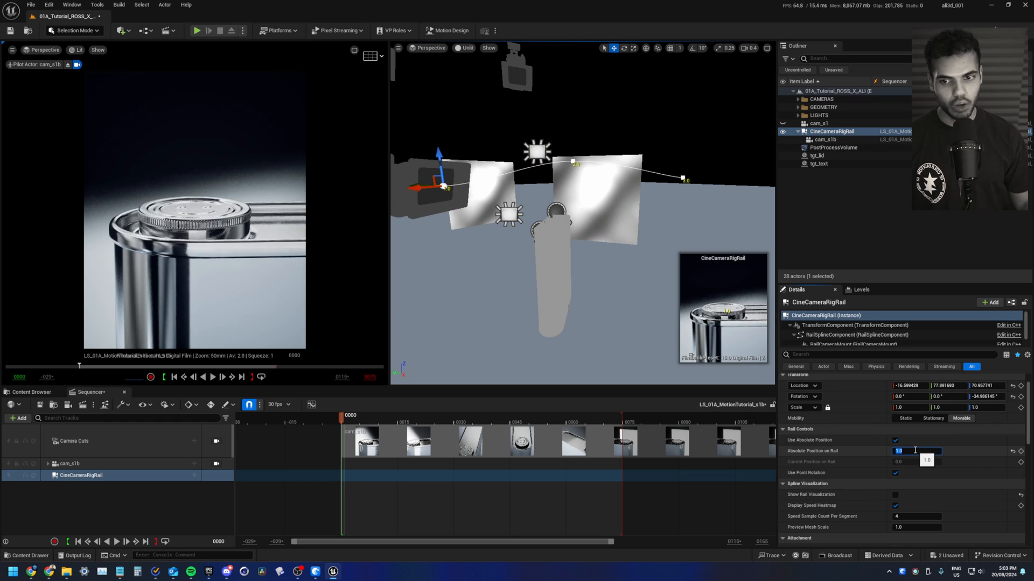
{"action": "left_click", "coordinate": [1021, 451]}
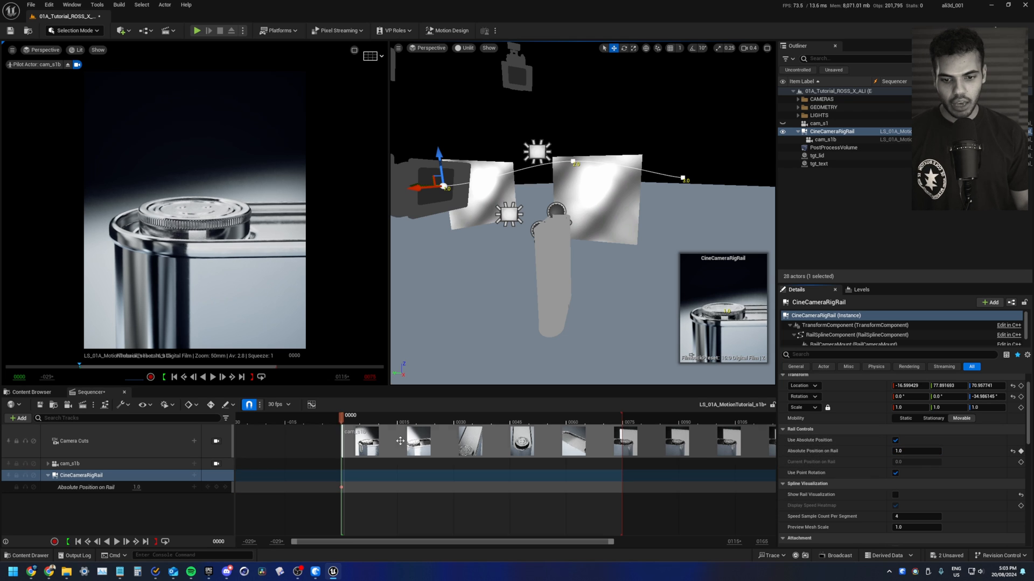
Key Absolute Position on Rail at 2.0 on frame 30 and at 3.0 on frame 60.
{"action": "left_click", "coordinate": [435, 418]}
{"action": "left_click", "coordinate": [454, 419]}
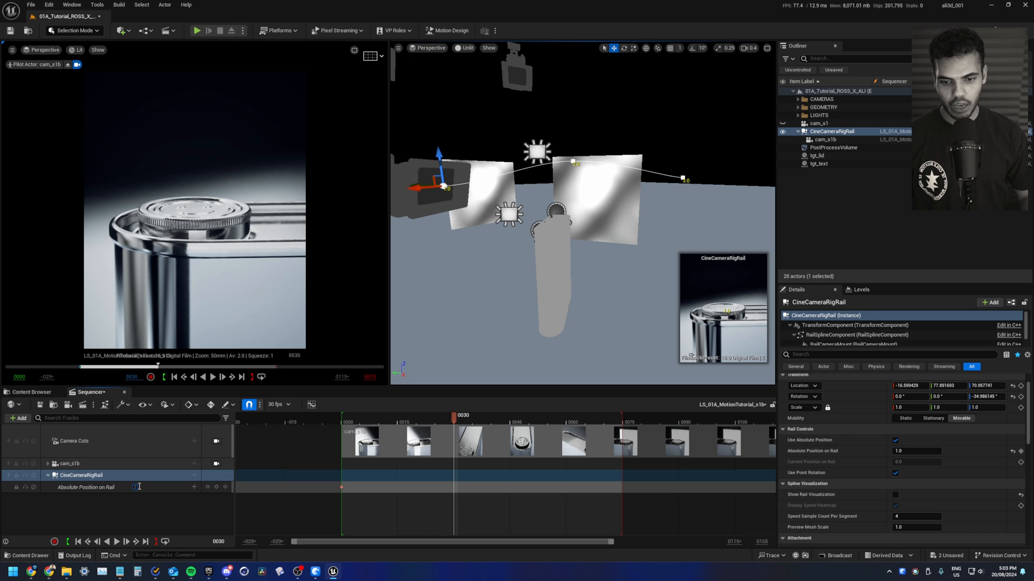
{"action": "left_click", "coordinate": [139, 486]}
{"action": "type", "text": "2"}
{"action": "key", "text": "Return"}
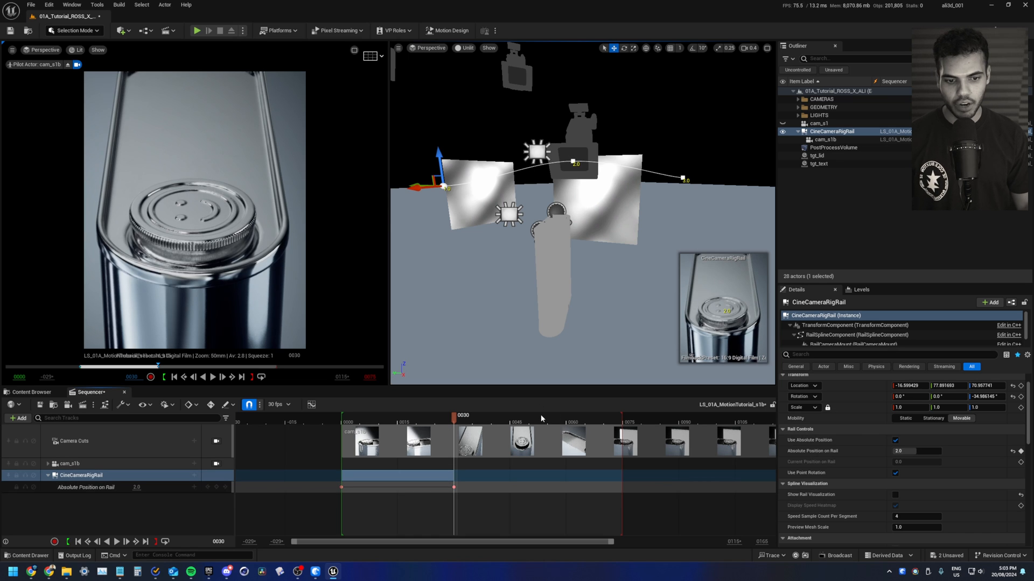
{"action": "left_click", "coordinate": [566, 420]}
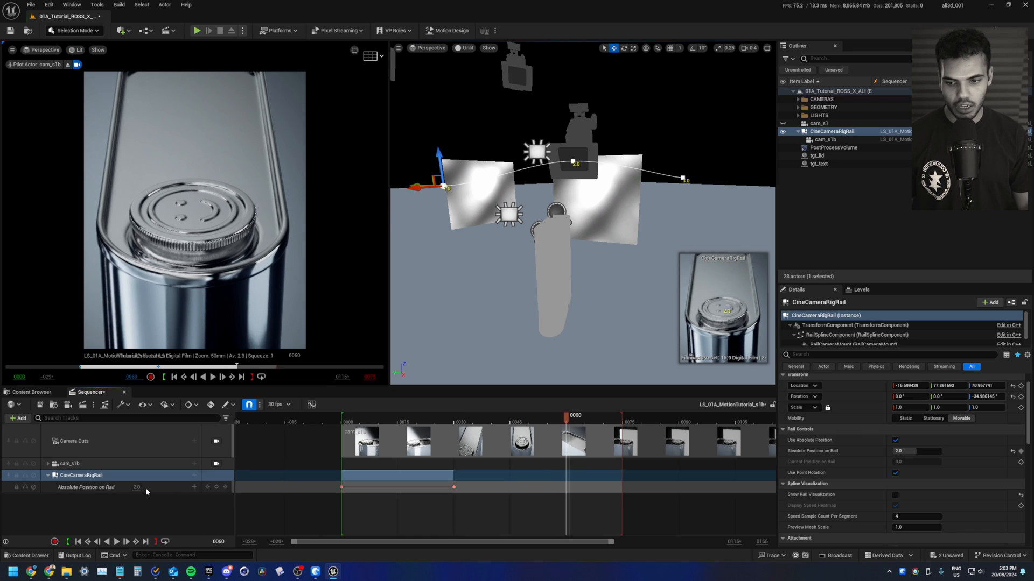
{"action": "type", "text": "3"}
{"action": "key", "text": "Return"}
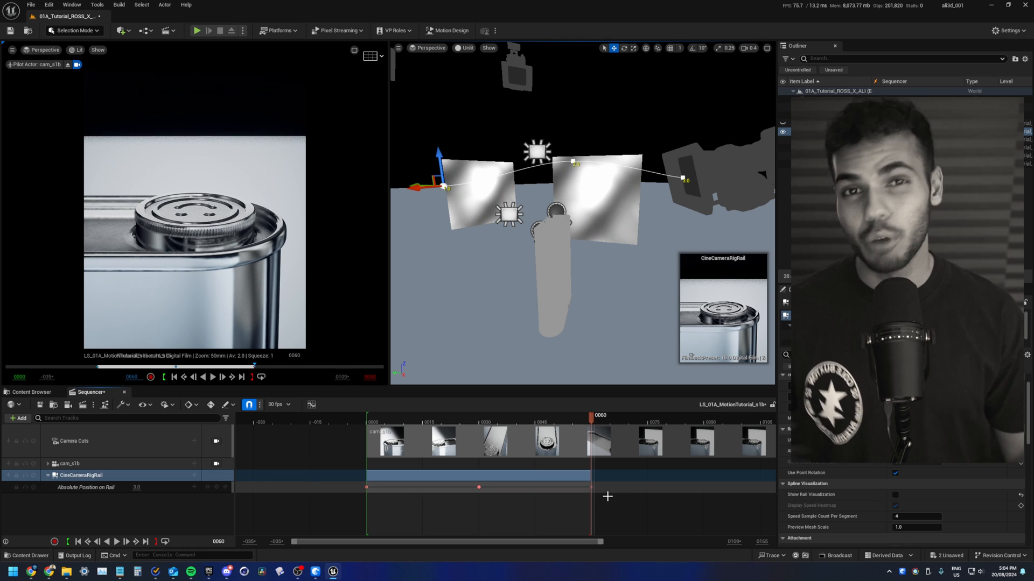
Select all three Absolute Position on Rail keyframes in the sequence.
{"action": "left_click_drag", "start_coordinate": [607, 496], "coordinate": [427, 499]}
{"action": "left_click_drag", "start_coordinate": [362, 500], "coordinate": [358, 493]}
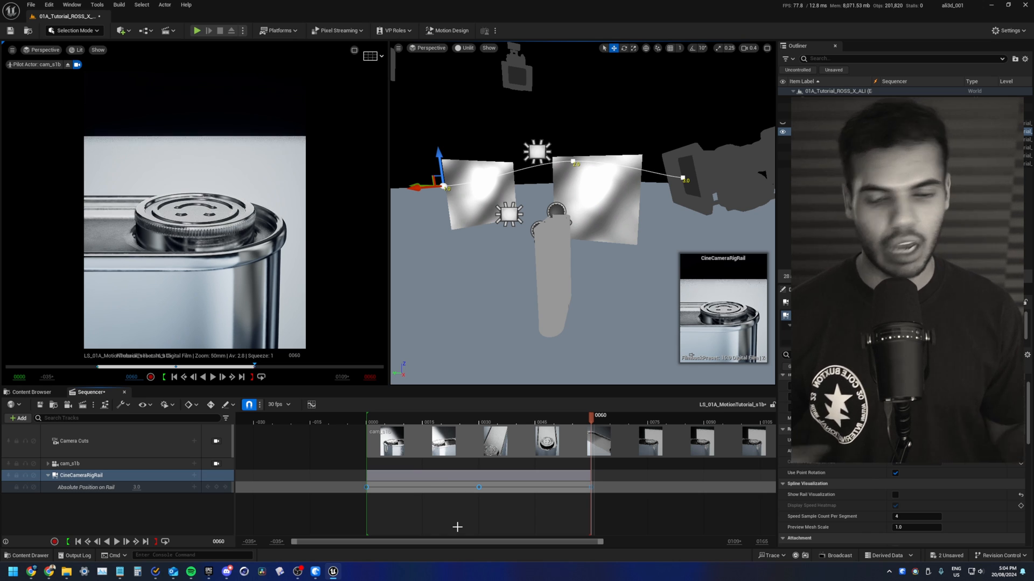
{"action": "left_click", "coordinate": [460, 526]}
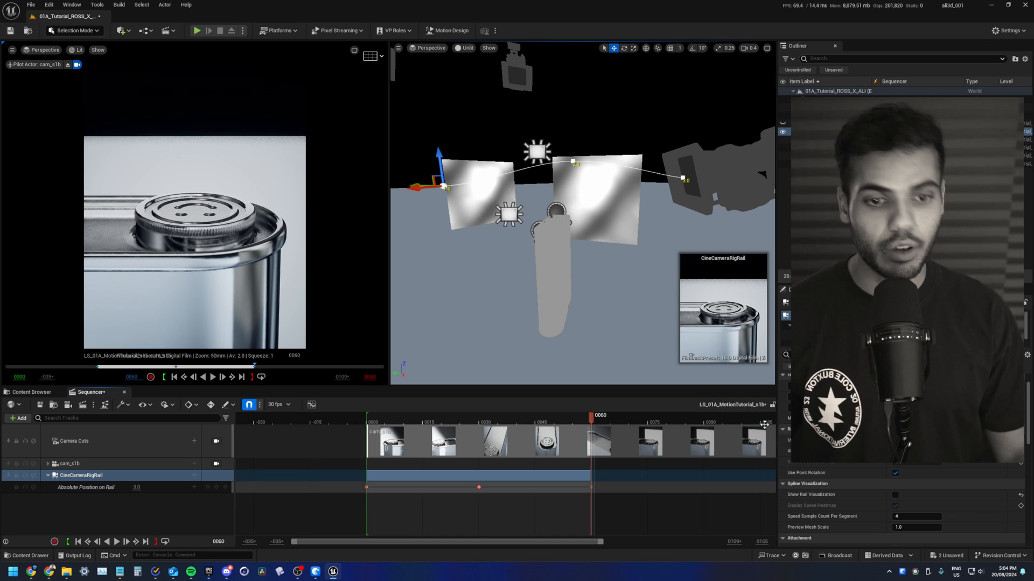
{"action": "left_click_drag", "start_coordinate": [764, 425], "coordinate": [362, 493]}
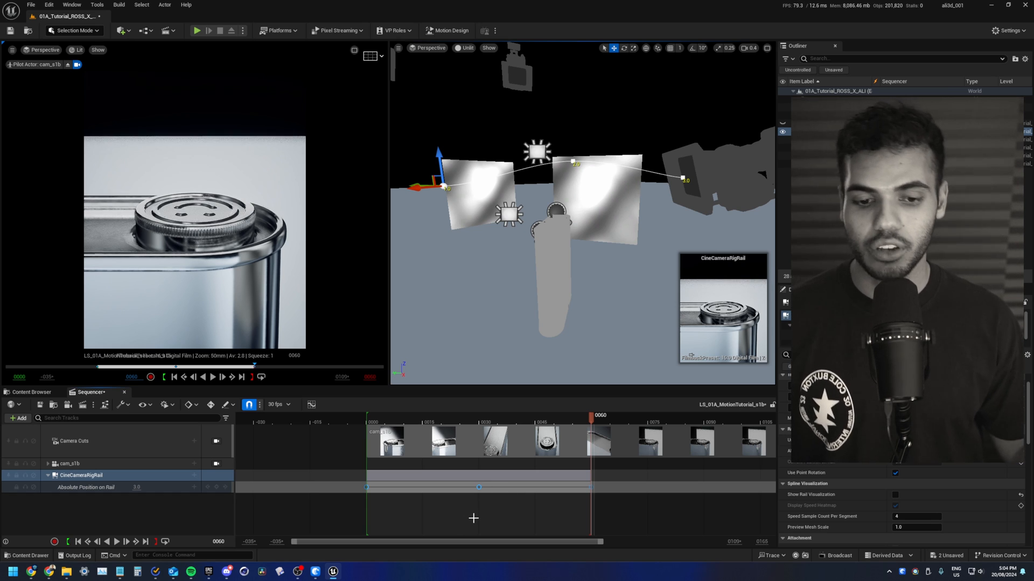
{"action": "left_click", "coordinate": [476, 471]}
Play back the sequence to review cam_s1b's move along the rail around the lid.
{"action": "key", "text": "space"}
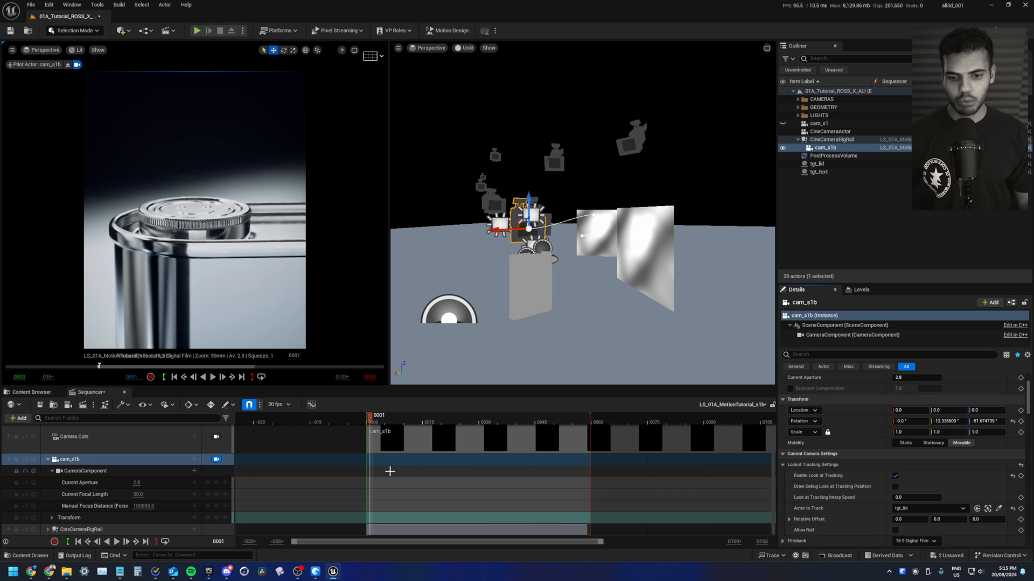
{"action": "key", "text": "space"}
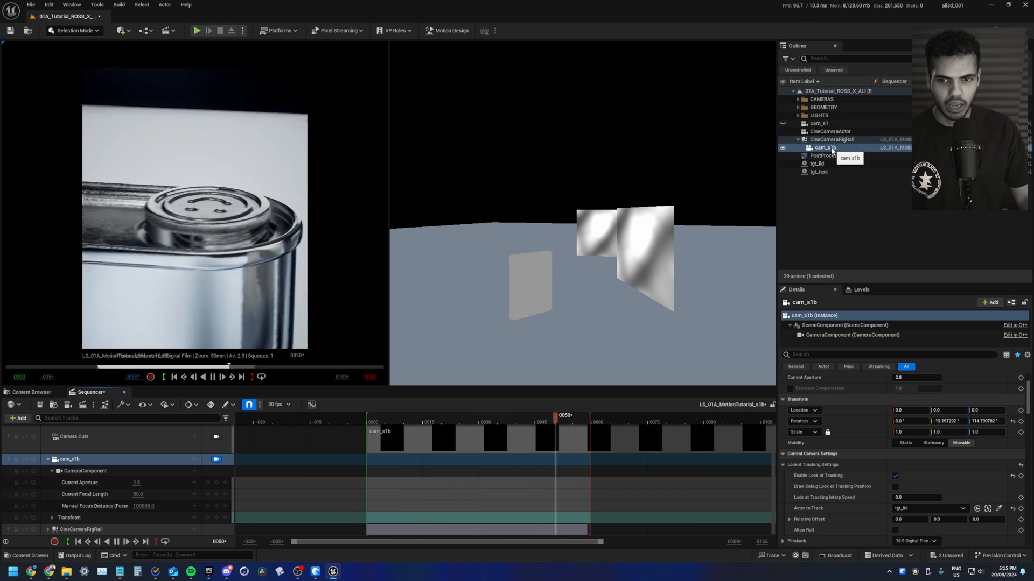
{"action": "key", "text": "space"}
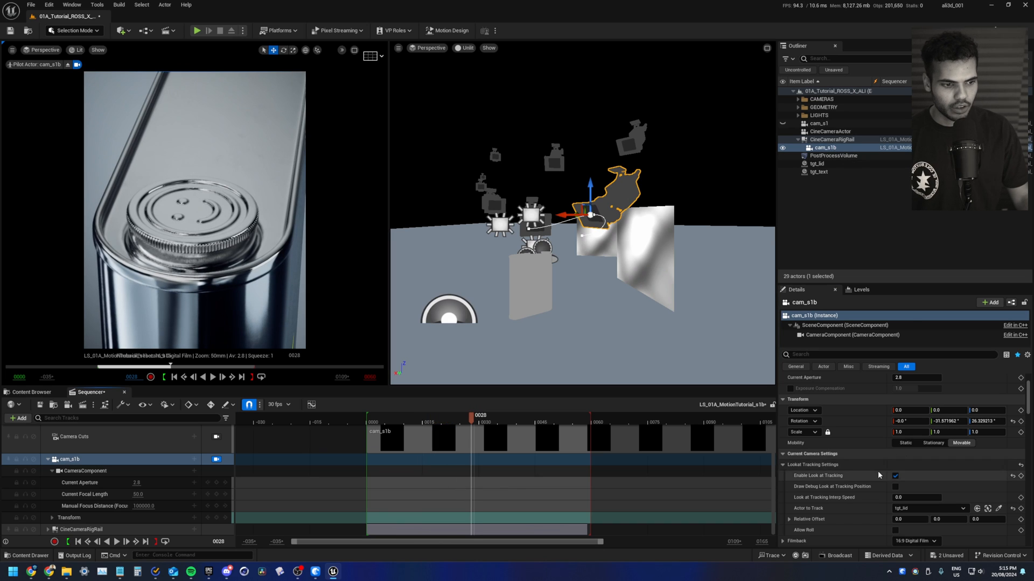
Detach cam_s1b from CineCameraRigRail so it sits at the root level of the scene.
{"action": "right_click_drag", "start_coordinate": [861, 452], "coordinate": [857, 416]}
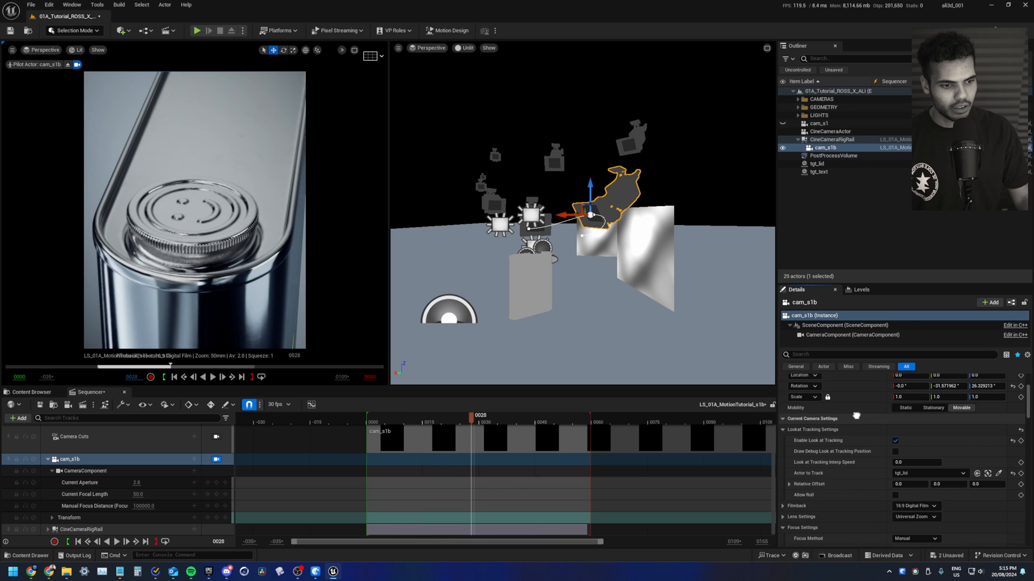
{"action": "left_click", "coordinate": [832, 140]}
{"action": "scroll", "coordinate": [812, 433], "scroll_direction": "down", "scroll_amount": 3}
{"action": "scroll", "coordinate": [812, 434], "scroll_direction": "up", "scroll_amount": 2}
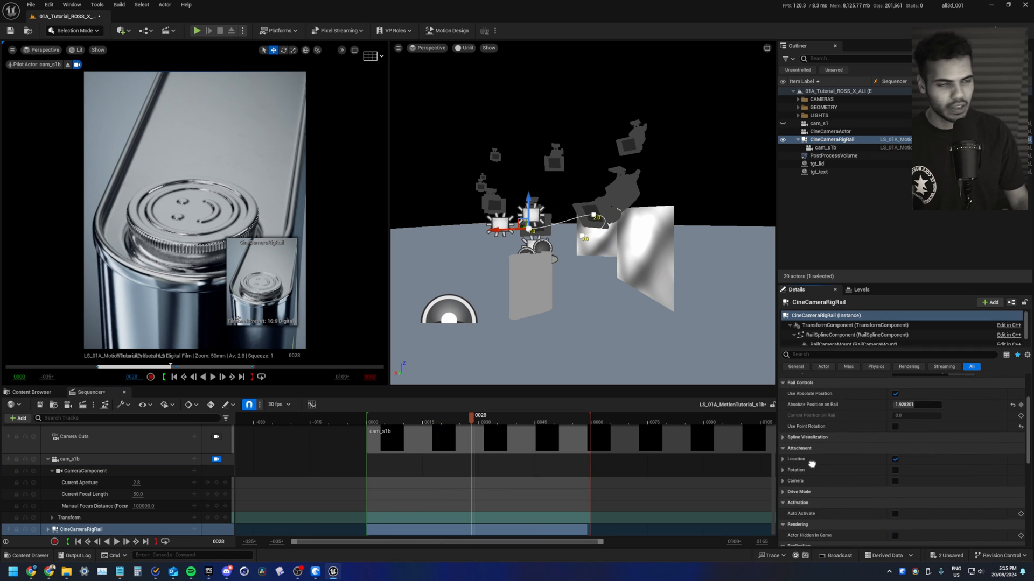
{"action": "left_click", "coordinate": [858, 149]}
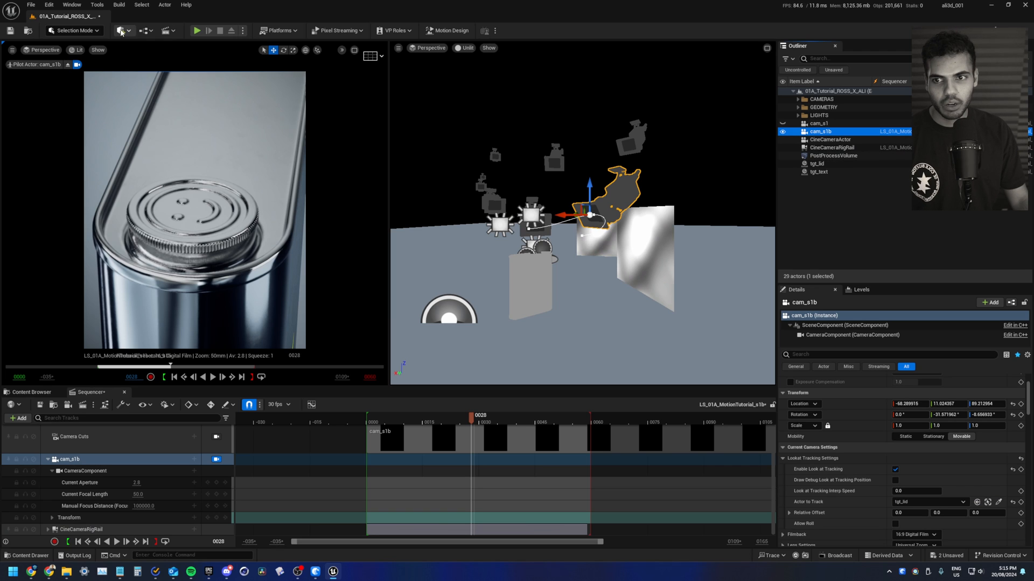
{"action": "left_click", "coordinate": [121, 31]}
{"action": "mouse_move", "coordinate": [197, 165]}
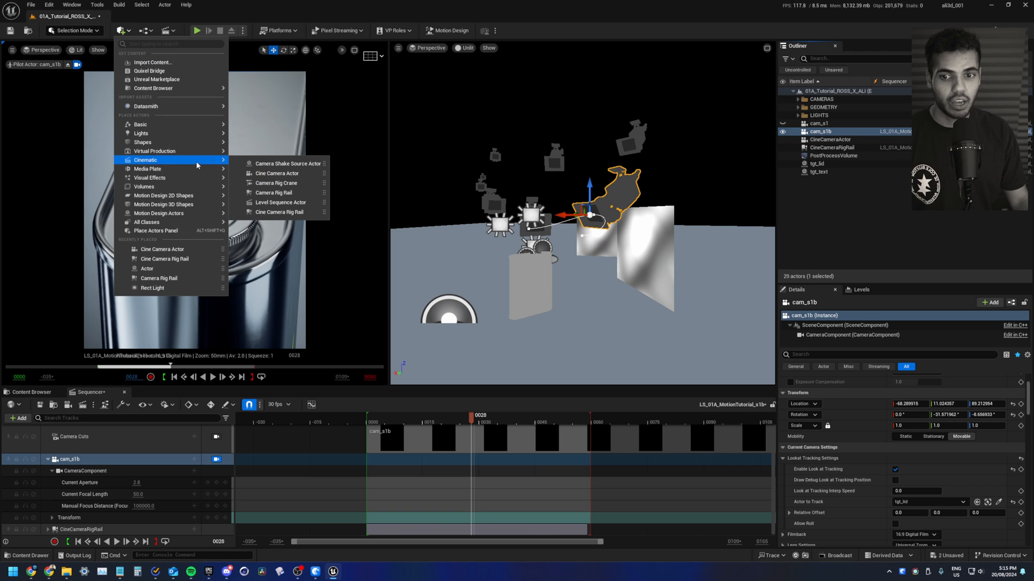
{"action": "left_click", "coordinate": [851, 191]}
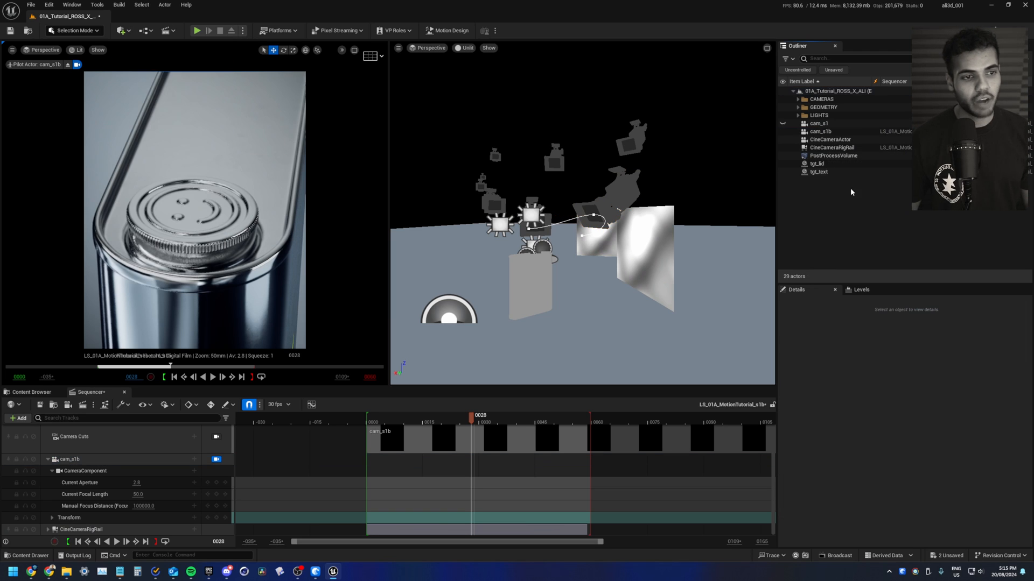
Attach CineCameraActor to CineCameraRigRail and check its look-at tracking settings.
{"action": "left_click", "coordinate": [832, 140]}
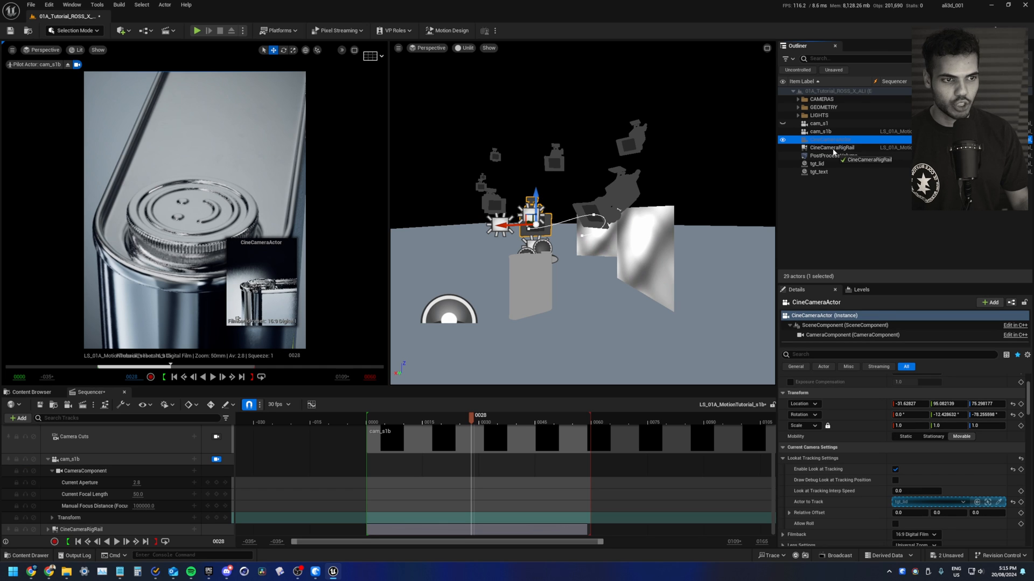
{"action": "left_click_drag", "start_coordinate": [833, 152], "coordinate": [834, 148]}
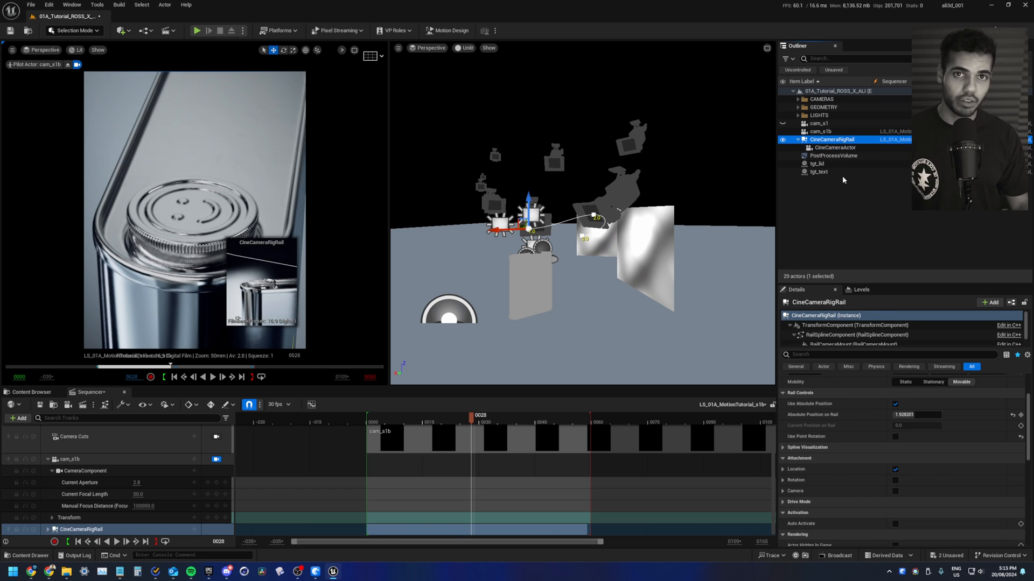
{"action": "left_click", "coordinate": [834, 147]}
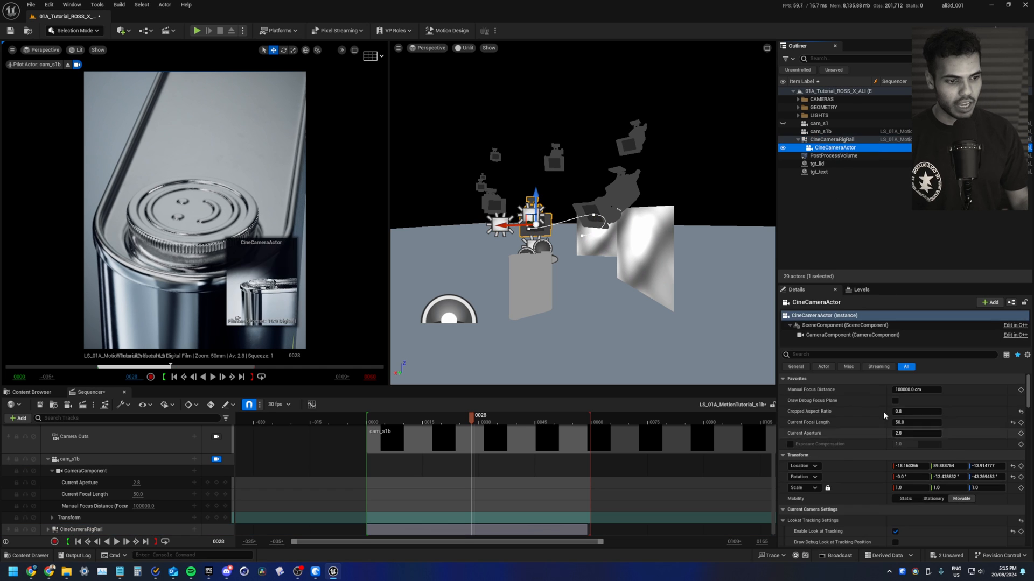
{"action": "scroll", "coordinate": [915, 409], "scroll_direction": "down", "scroll_amount": 3}
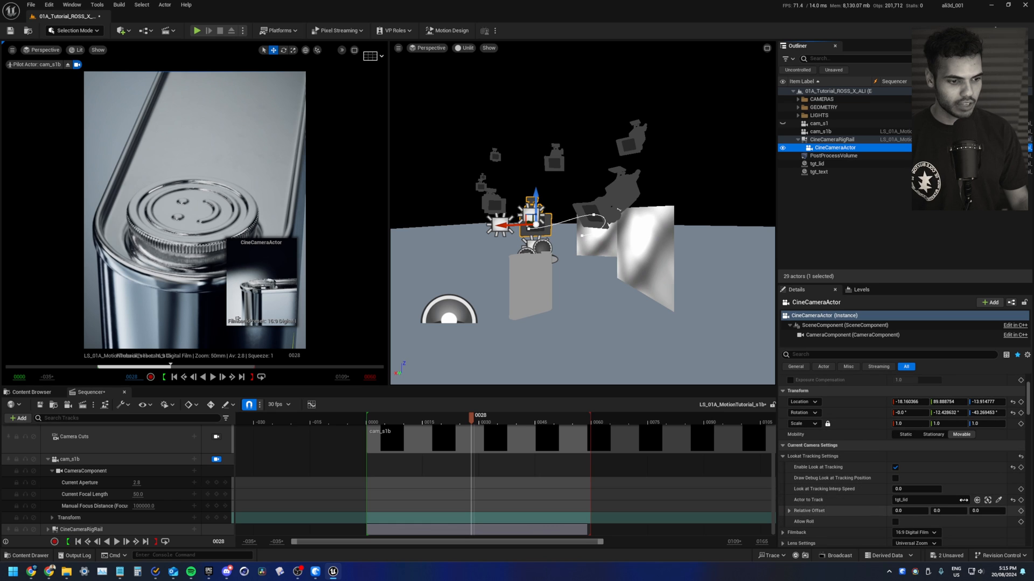
{"action": "left_click", "coordinate": [818, 172]}
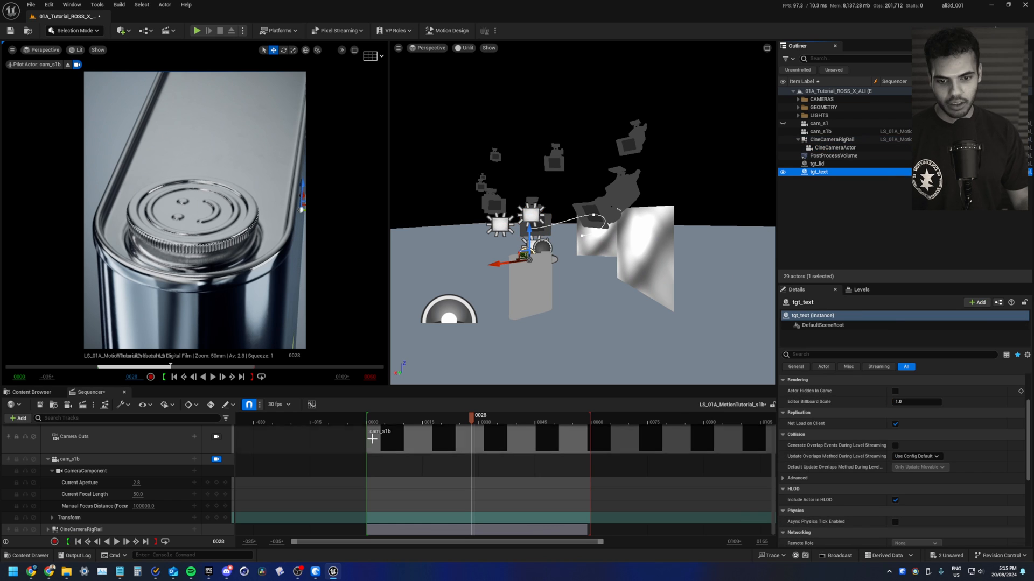
Look through and pilot CineCameraActor in the camera viewport, and play the sequence to preview its rail move.
{"action": "left_click", "coordinate": [41, 49]}
{"action": "left_click", "coordinate": [88, 171]}
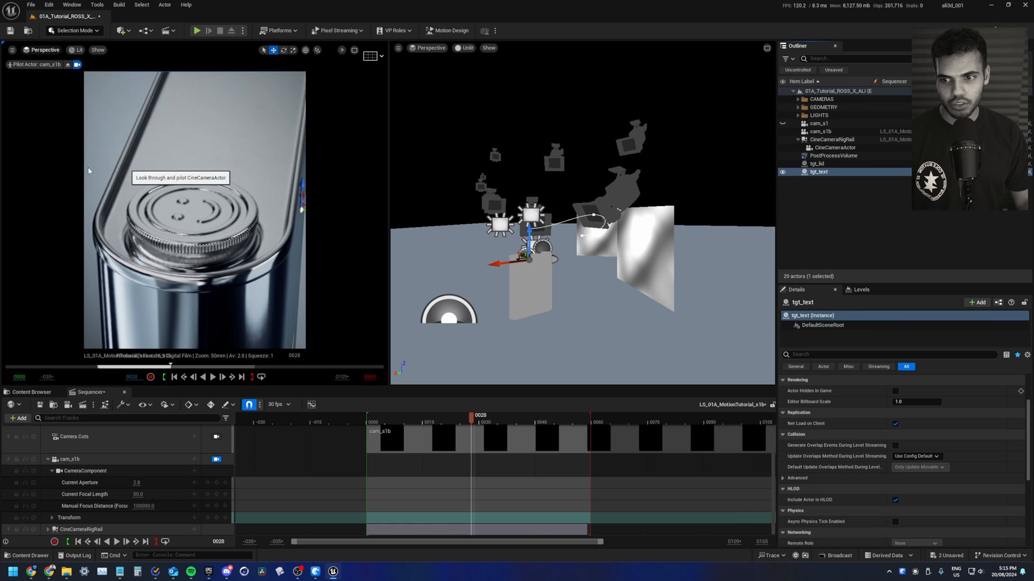
{"action": "left_click", "coordinate": [355, 422]}
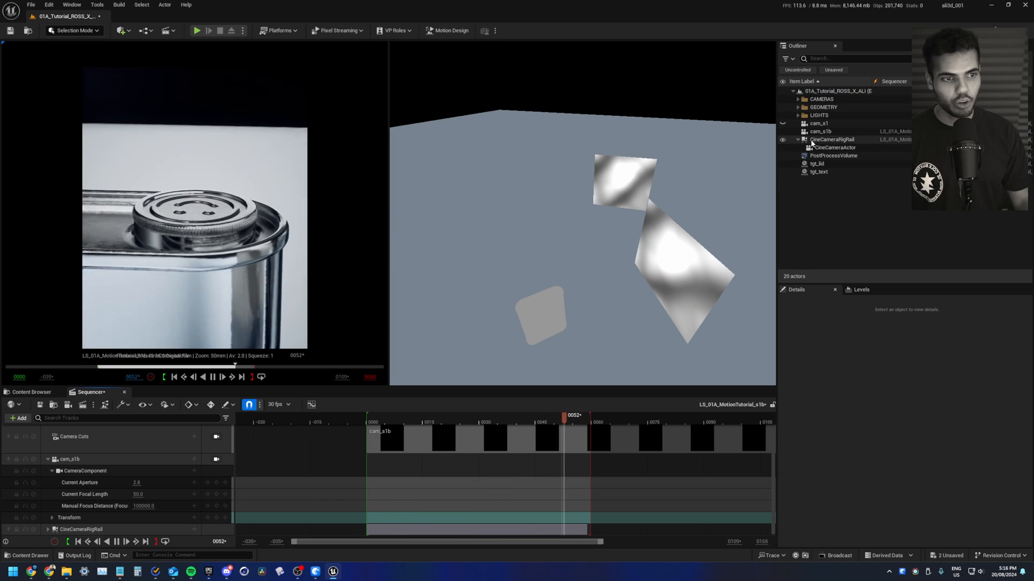
{"action": "key", "text": "space"}
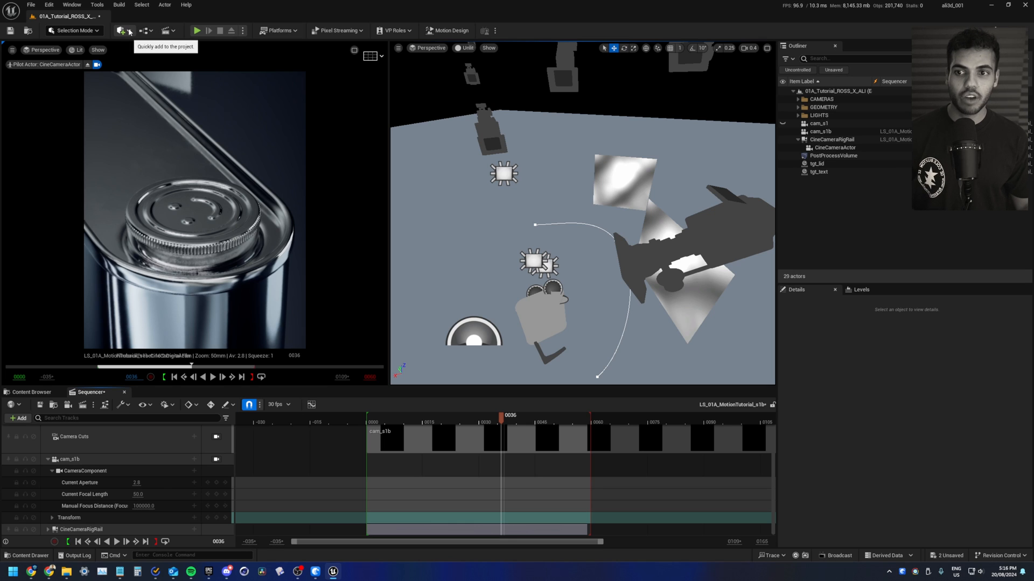
Delete cam_s1b from both the level and the sequence, and save the sequence.
{"action": "left_click", "coordinate": [835, 147]}
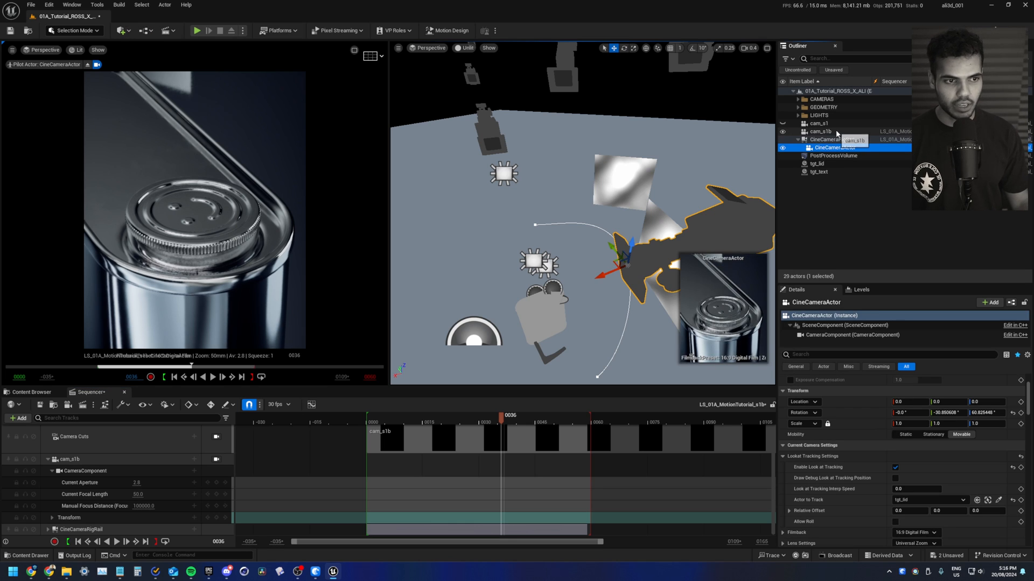
{"action": "left_click", "coordinate": [839, 132]}
{"action": "key", "text": "Delete"}
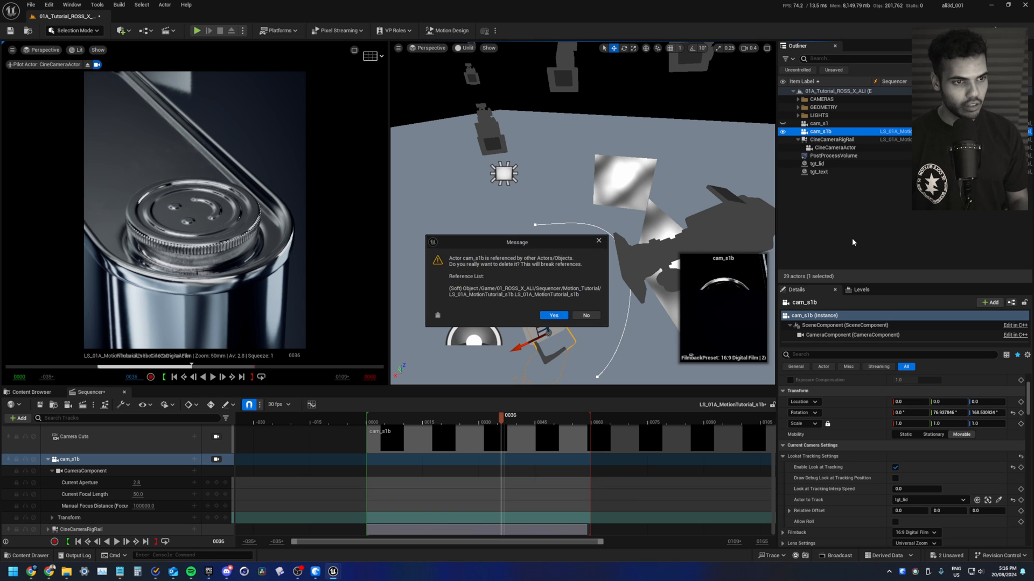
{"action": "left_click", "coordinate": [554, 316]}
{"action": "left_click", "coordinate": [99, 461]}
{"action": "key", "text": "Delete"}
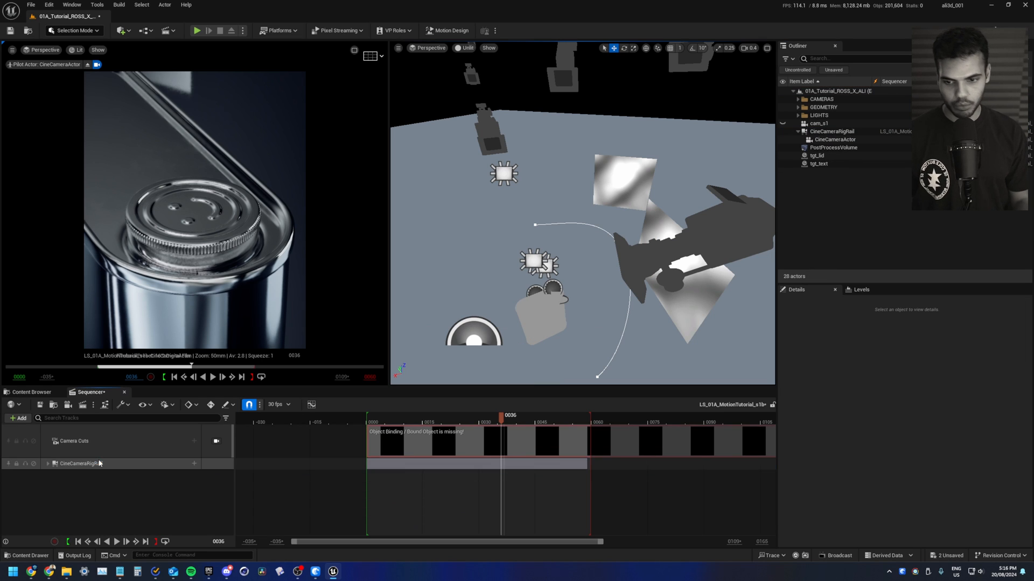
{"action": "left_click", "coordinate": [39, 404]}
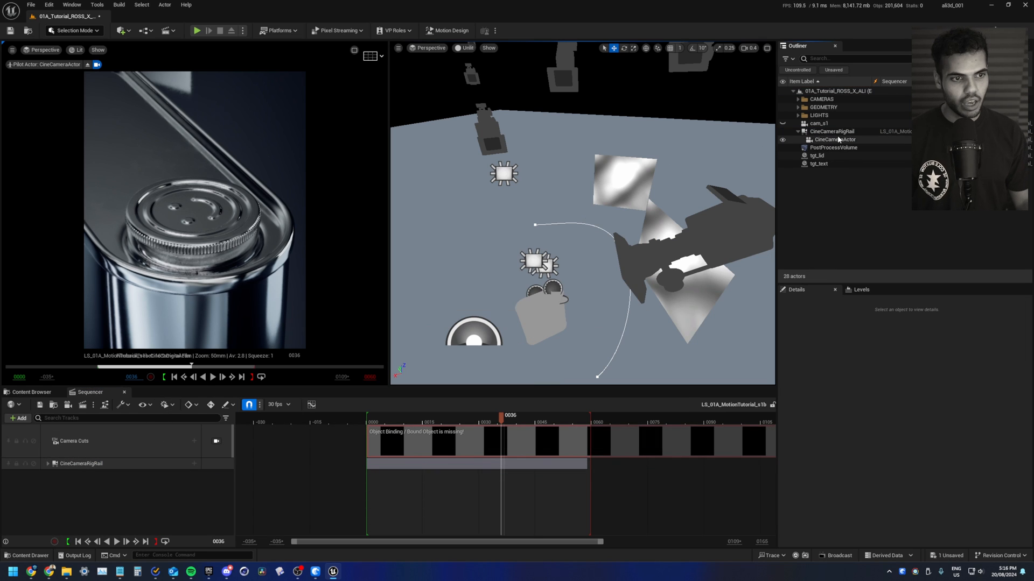
Bind the camera cut section with the missing object to CineCameraActor and collapse that camera's track.
{"action": "right_click", "coordinate": [392, 444]}
{"action": "left_click", "coordinate": [422, 369]}
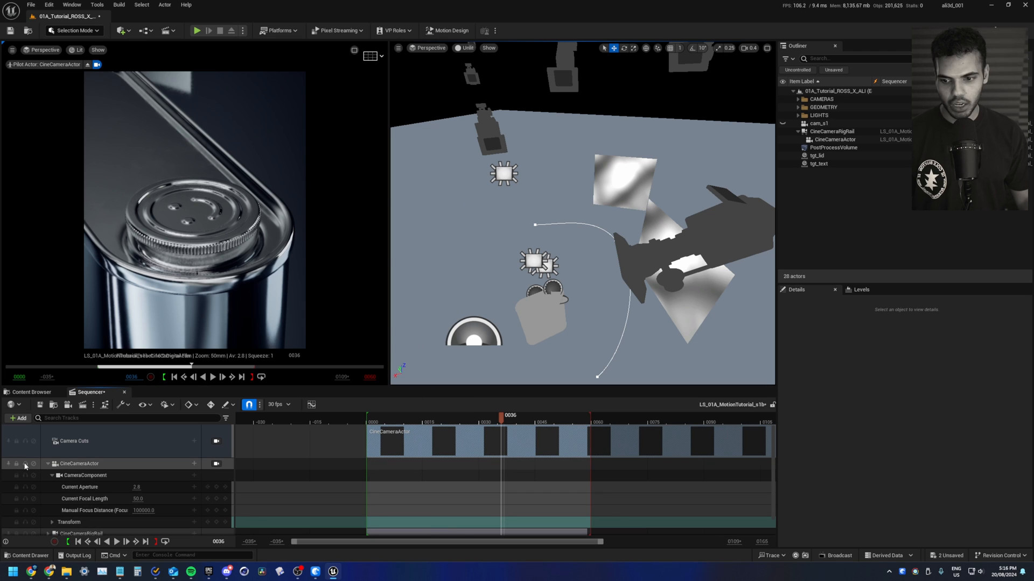
{"action": "left_click", "coordinate": [48, 463]}
Play back the sequence to review CineCameraActor's rail move, and expand CineCameraRigRail's track to inspect the Absolute Position on Rail keys.
{"action": "key", "text": "space"}
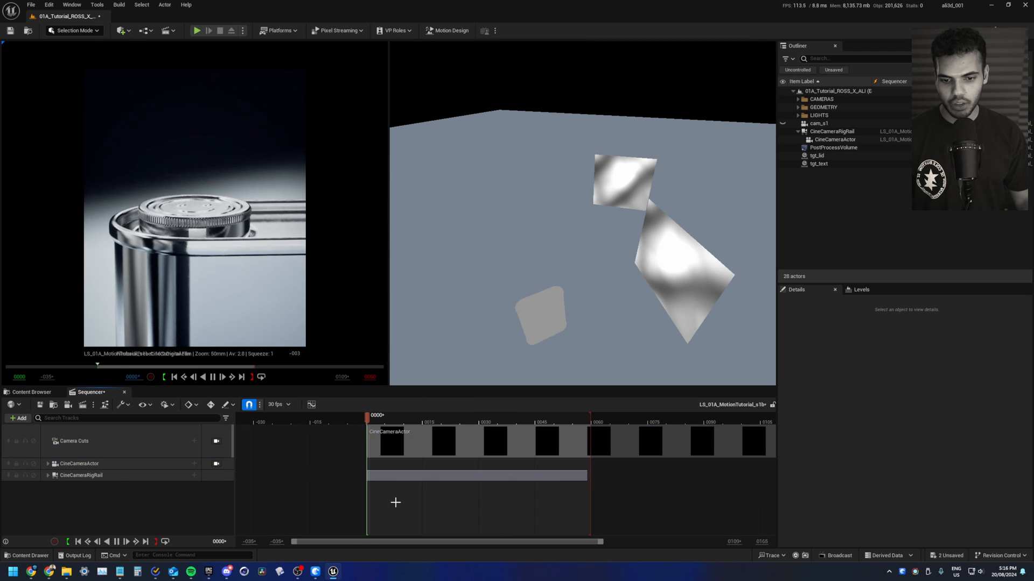
{"action": "key", "text": "space"}
{"action": "left_click", "coordinate": [48, 475]}
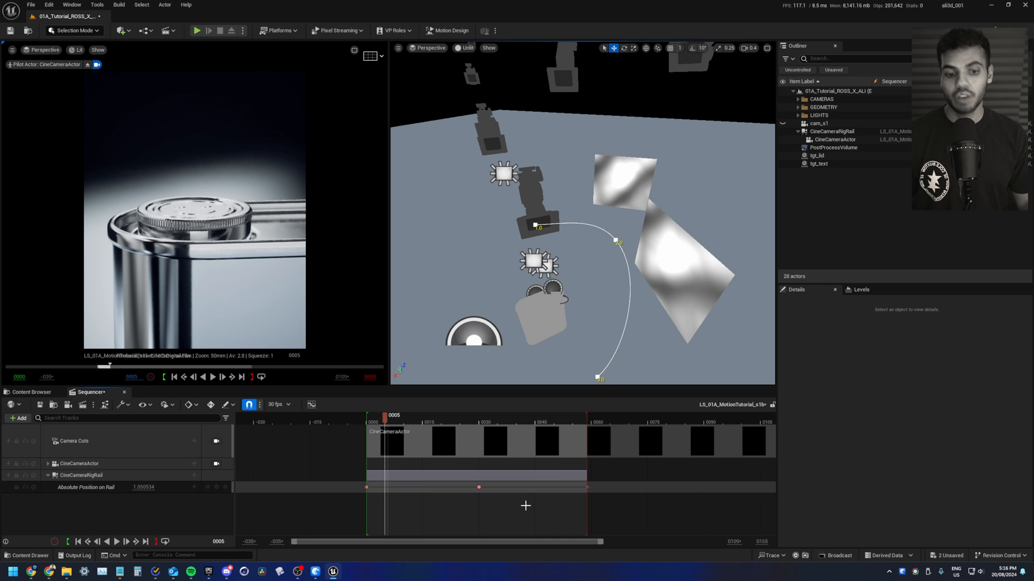
{"action": "key", "text": "space"}
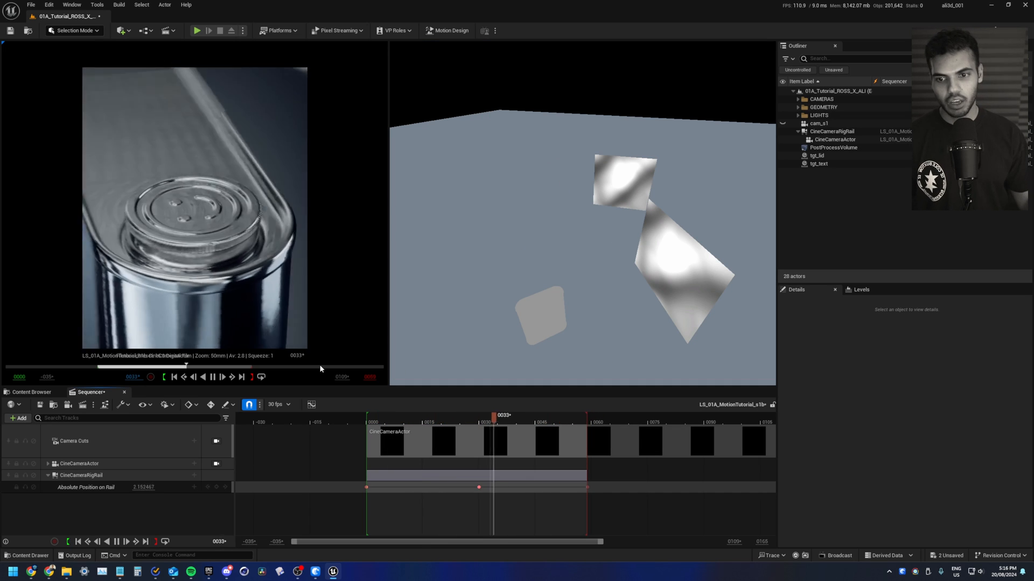
{"action": "key", "text": "space"}
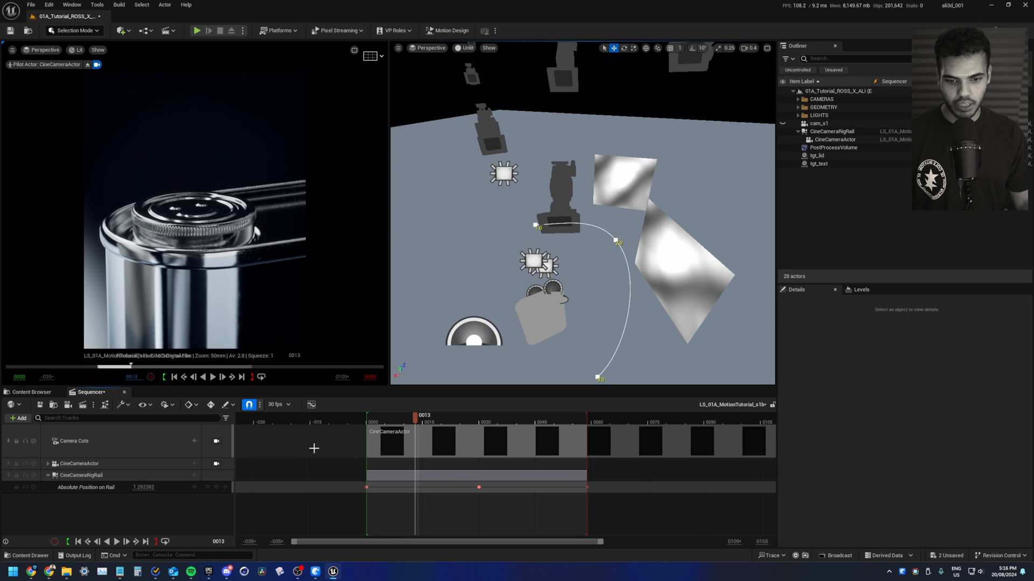
Show CineCameraRigRail's Absolute Position on Rail curve in the curve editor and enable weighted tangents on all three keys.
{"action": "left_click", "coordinate": [312, 405]}
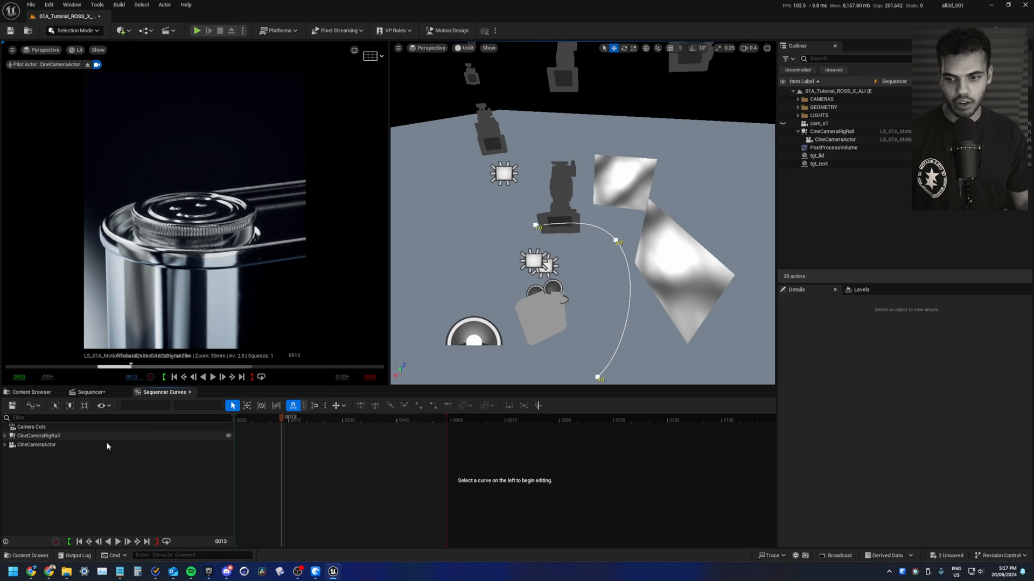
{"action": "left_click", "coordinate": [70, 438]}
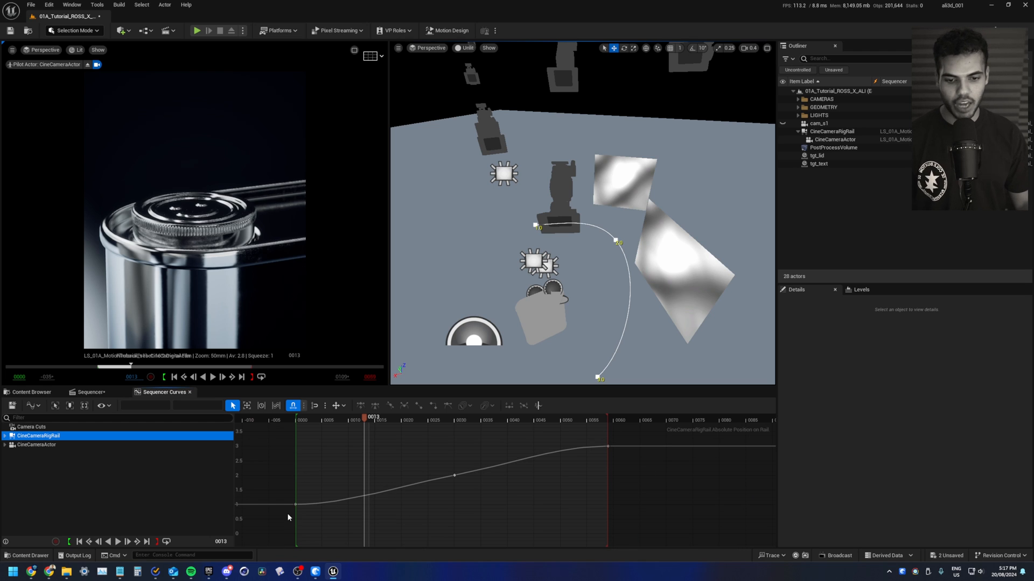
{"action": "scroll", "coordinate": [299, 518], "scroll_direction": "up", "scroll_amount": 2}
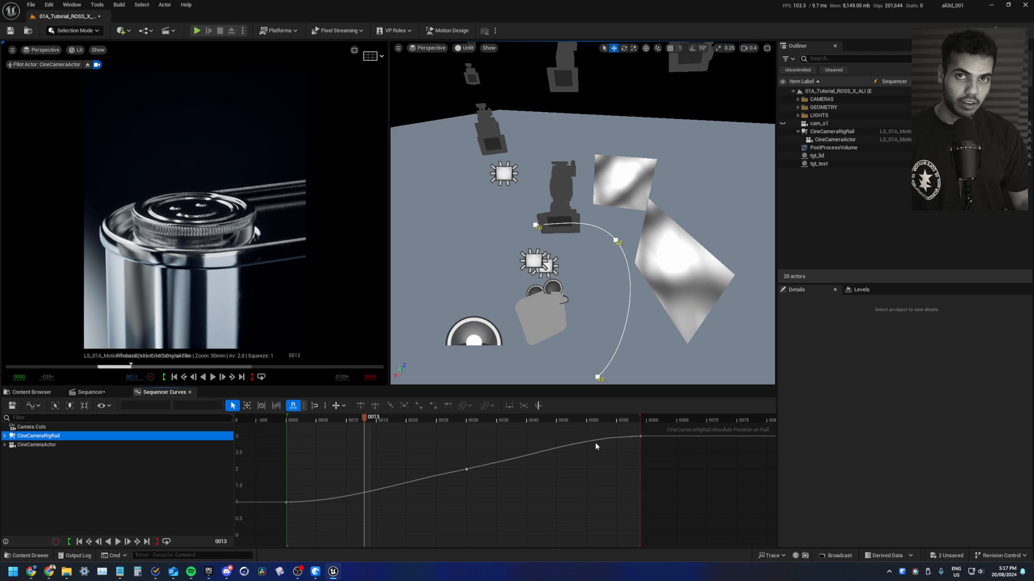
{"action": "left_click", "coordinate": [331, 517]}
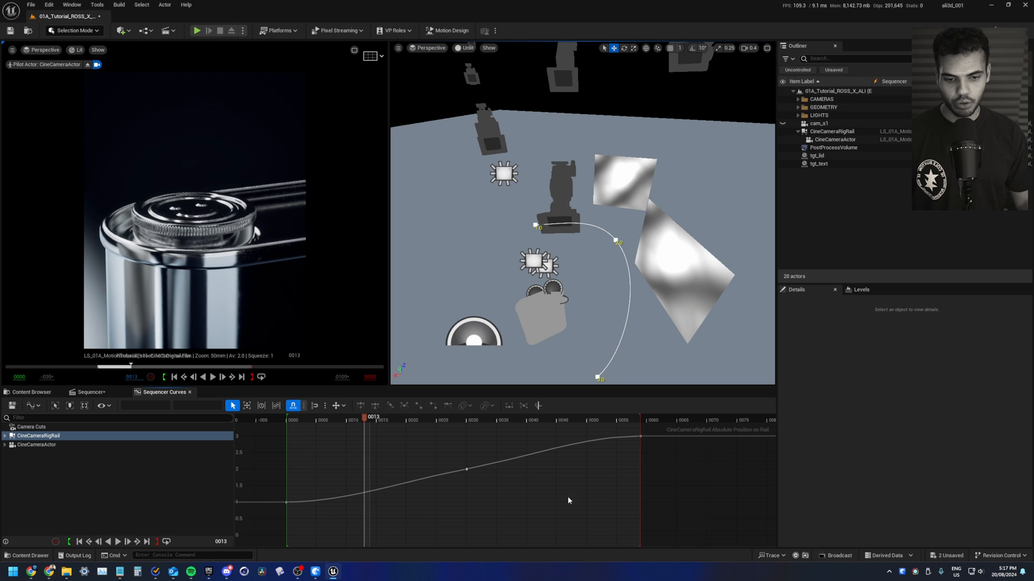
{"action": "left_click_drag", "start_coordinate": [261, 431], "coordinate": [671, 525]}
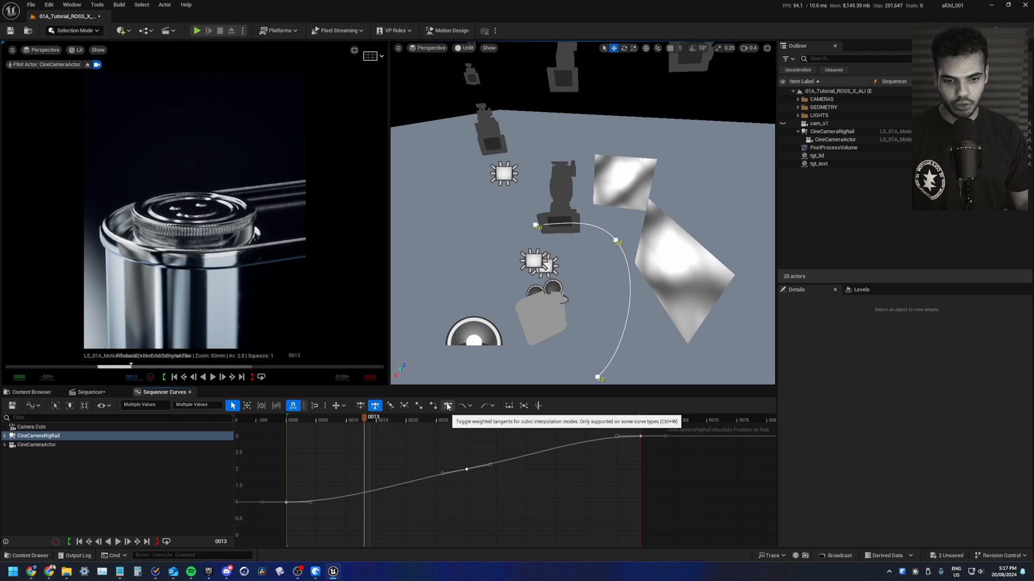
{"action": "left_click", "coordinate": [448, 406]}
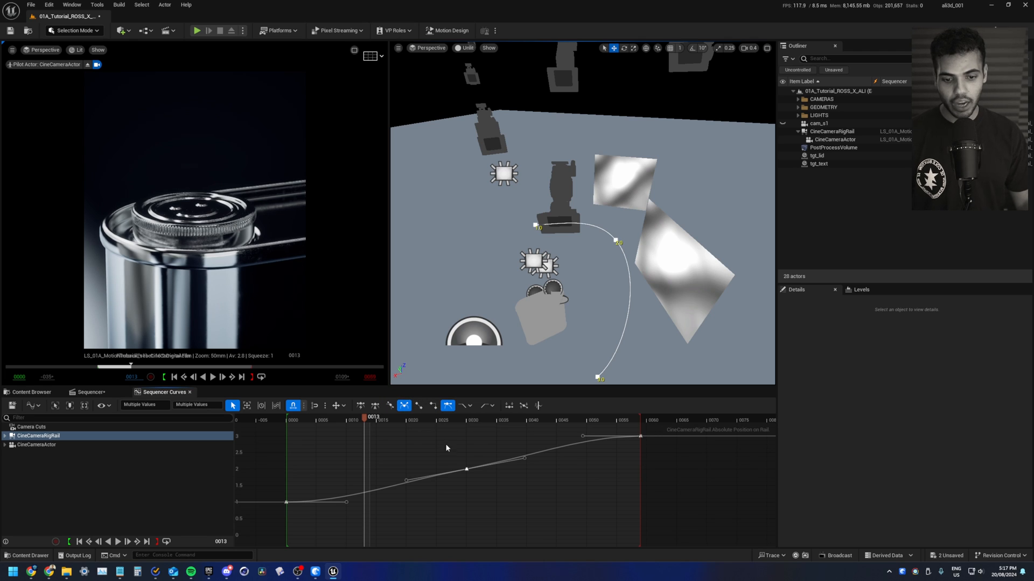
Switch the middle key at frame 30 to user cubic tangents so its two handles stay linked.
{"action": "left_click_drag", "start_coordinate": [489, 493], "coordinate": [488, 493]}
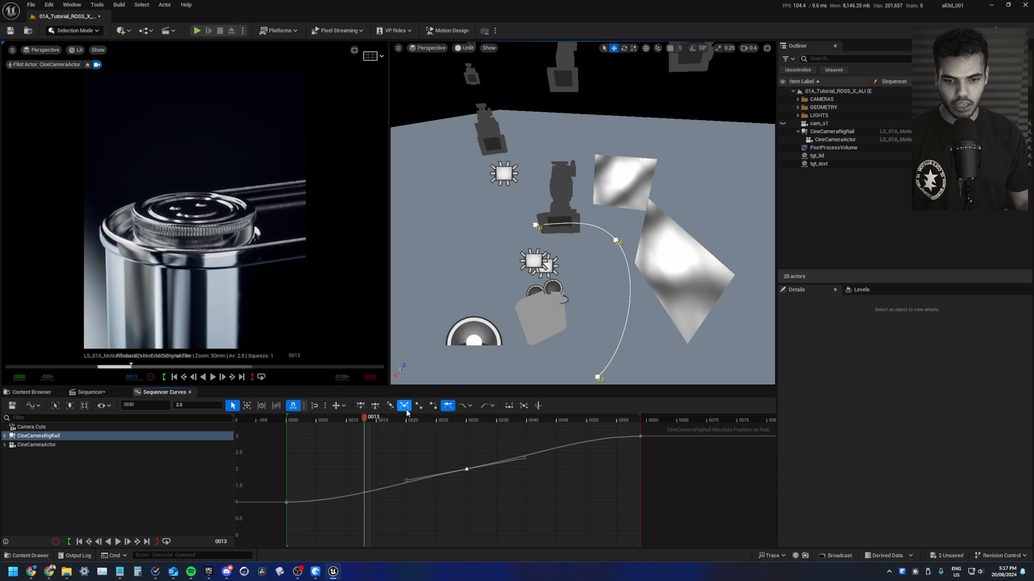
{"action": "left_click", "coordinate": [388, 406]}
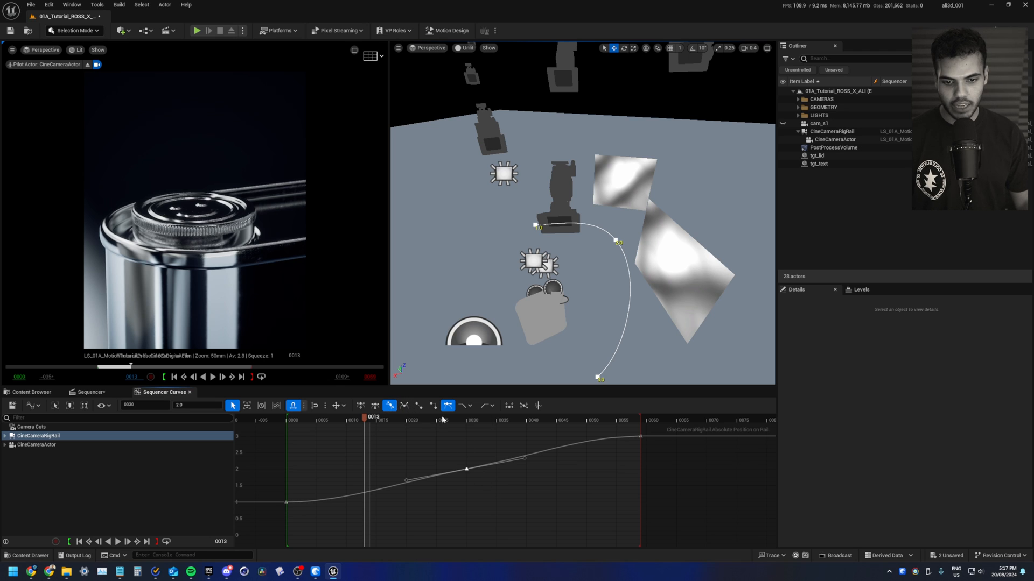
{"action": "left_click", "coordinate": [286, 502]}
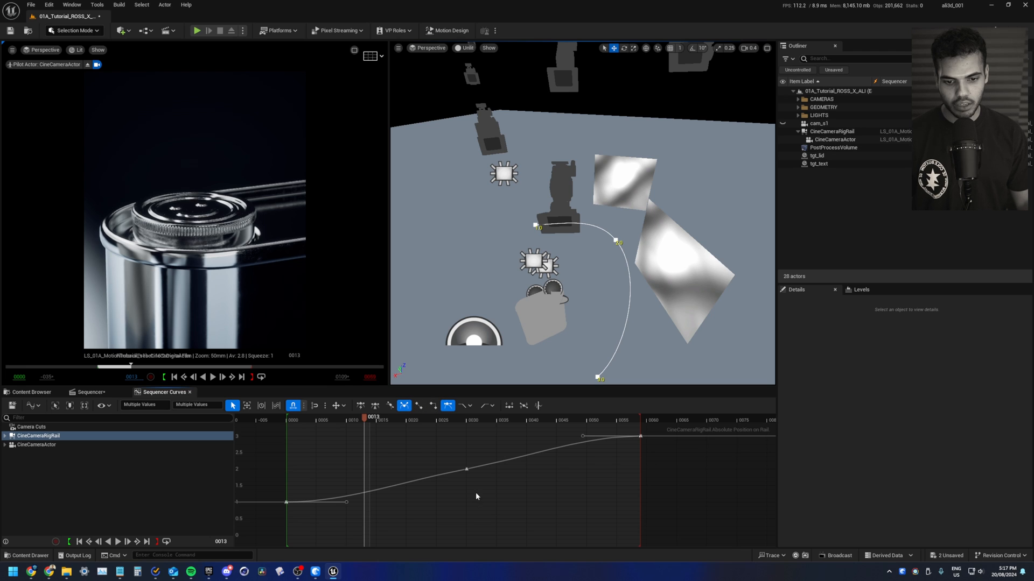
{"action": "left_click_drag", "start_coordinate": [427, 452], "coordinate": [427, 451]}
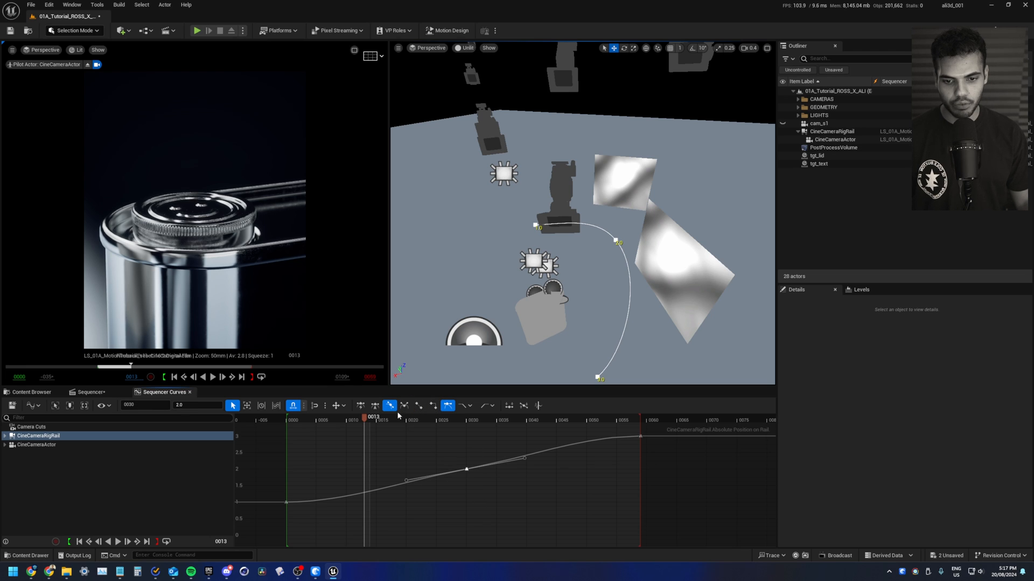
Stretch the first key's outgoing tangent to about frame 24 and the last key's incoming tangent back to about frame 38.
{"action": "left_click", "coordinate": [449, 504]}
{"action": "left_click_drag", "start_coordinate": [266, 491], "coordinate": [429, 505]}
{"action": "left_click", "coordinate": [631, 435]}
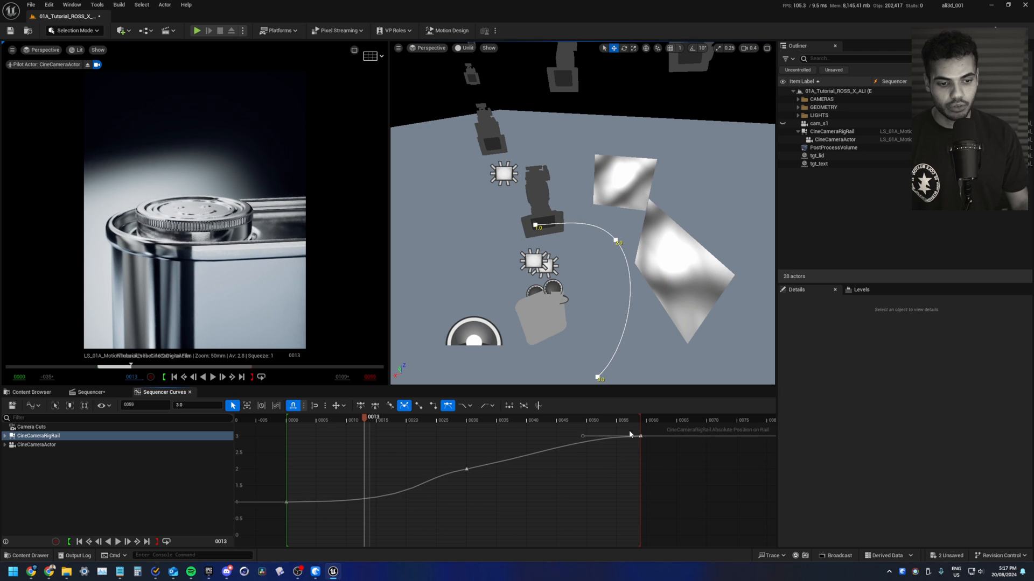
{"action": "left_click_drag", "start_coordinate": [583, 437], "coordinate": [517, 436]}
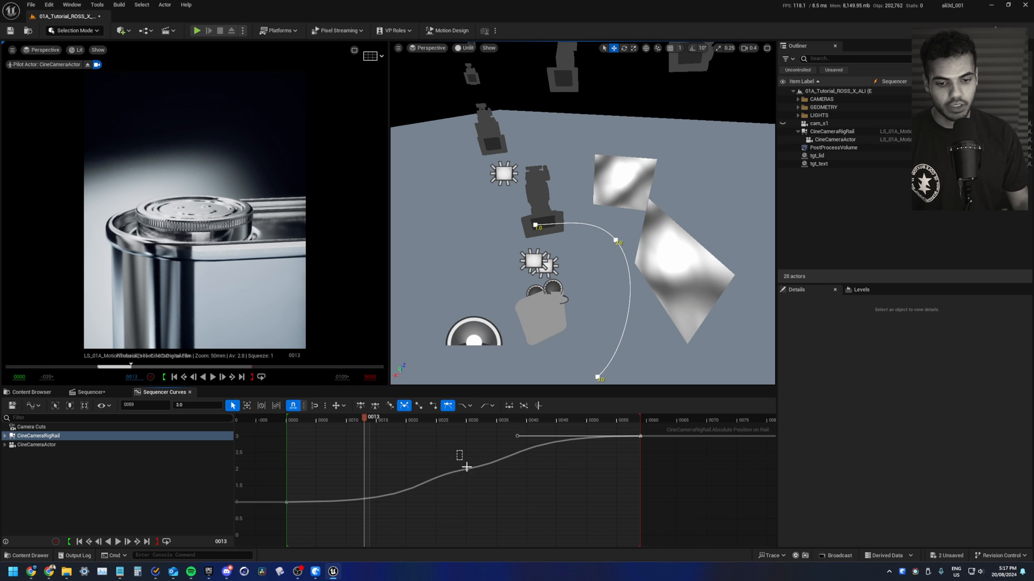
Lengthen and flatten the linked tangent handles of the middle key at frame 30.
{"action": "left_click", "coordinate": [466, 468]}
{"action": "left_click_drag", "start_coordinate": [525, 459], "coordinate": [528, 466]}
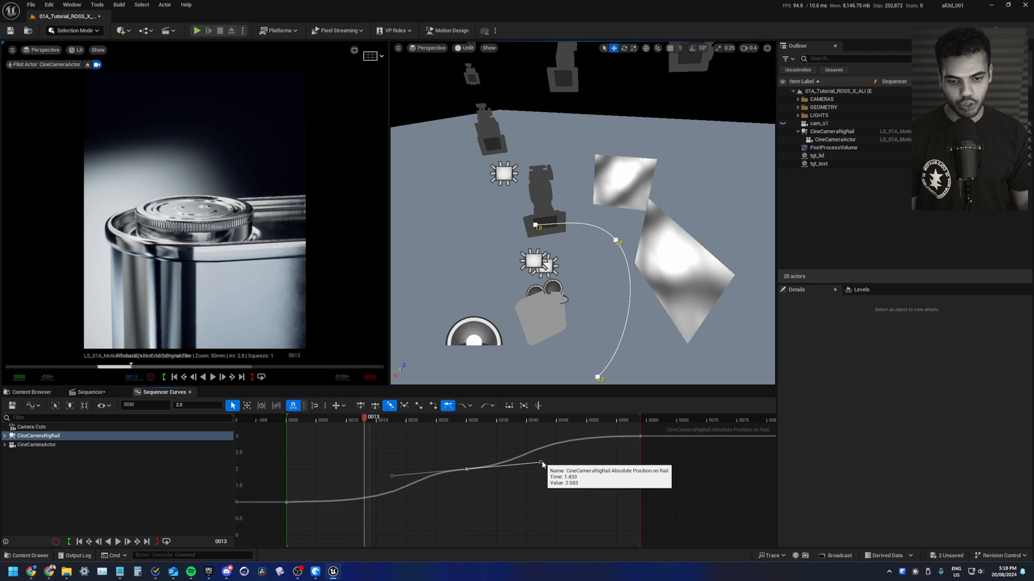
Stretch the middle key's linked tangent handles out to about frame 46 and play the rail move from the start to check the easing.
{"action": "left_click_drag", "start_coordinate": [542, 464], "coordinate": [558, 463]}
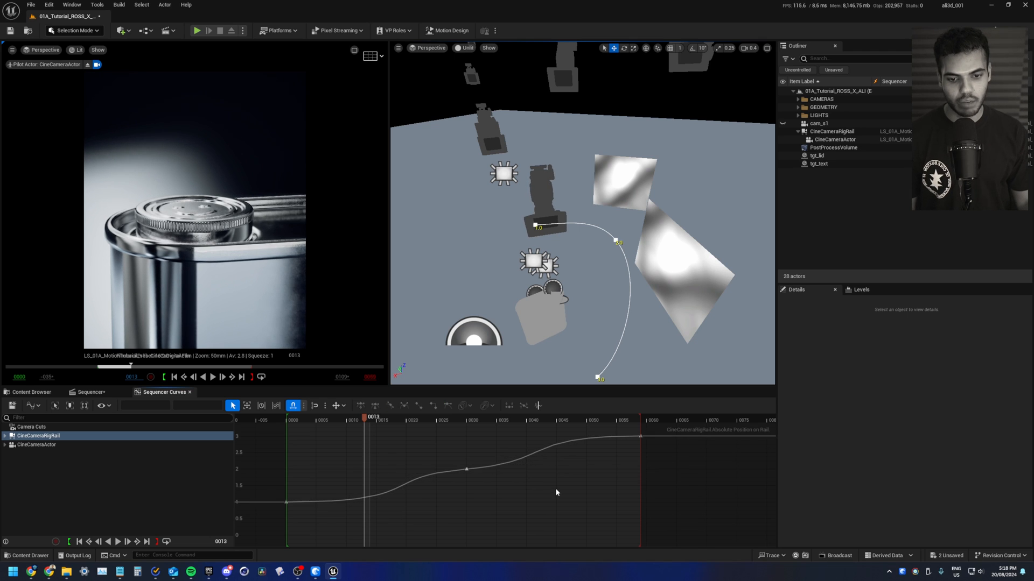
{"action": "left_click", "coordinate": [278, 421]}
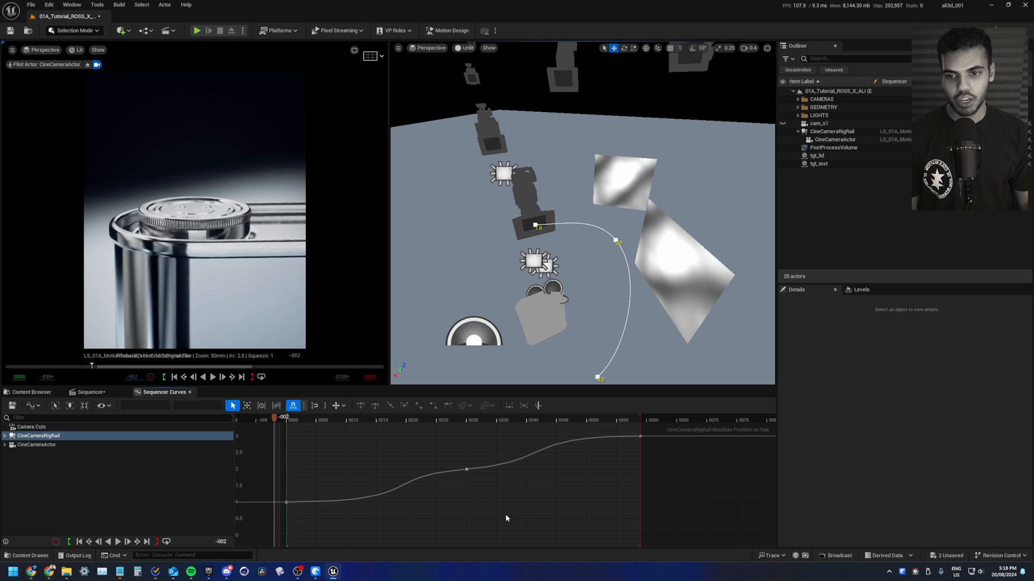
{"action": "key", "text": "space"}
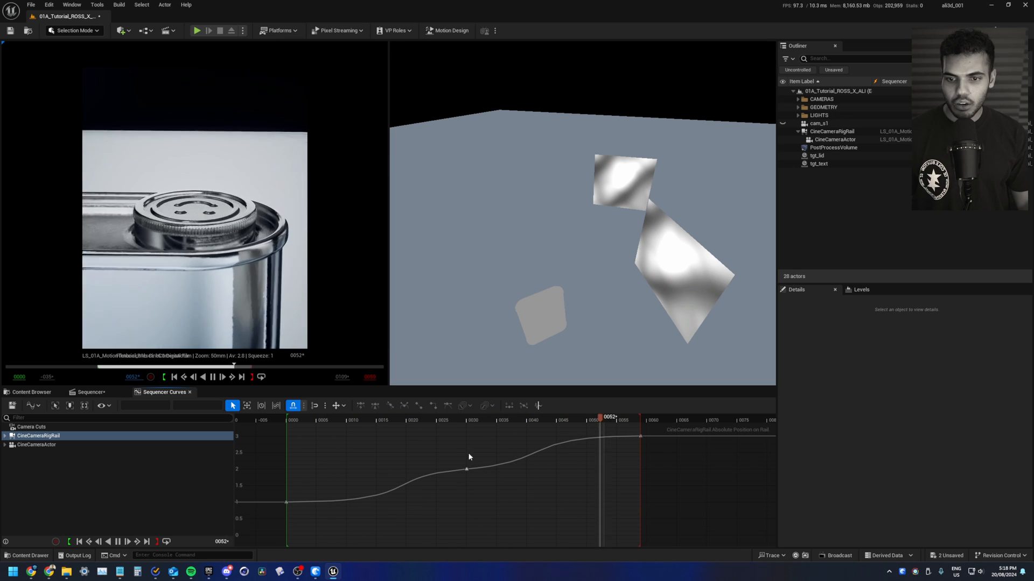
{"action": "key", "text": "space"}
{"action": "left_click_drag", "start_coordinate": [472, 481], "coordinate": [454, 444]}
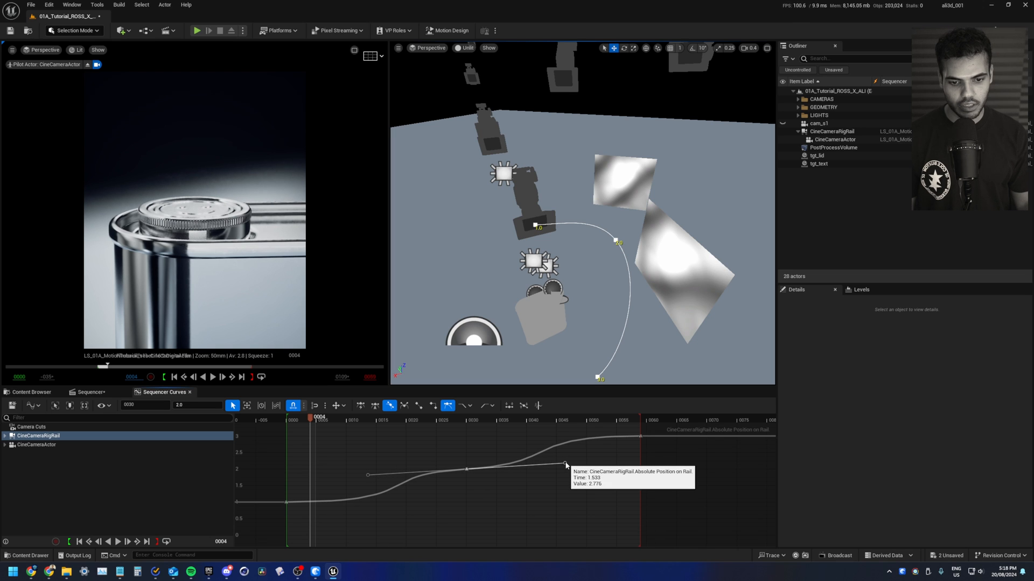
{"action": "left_click", "coordinate": [279, 420]}
{"action": "key", "text": "space"}
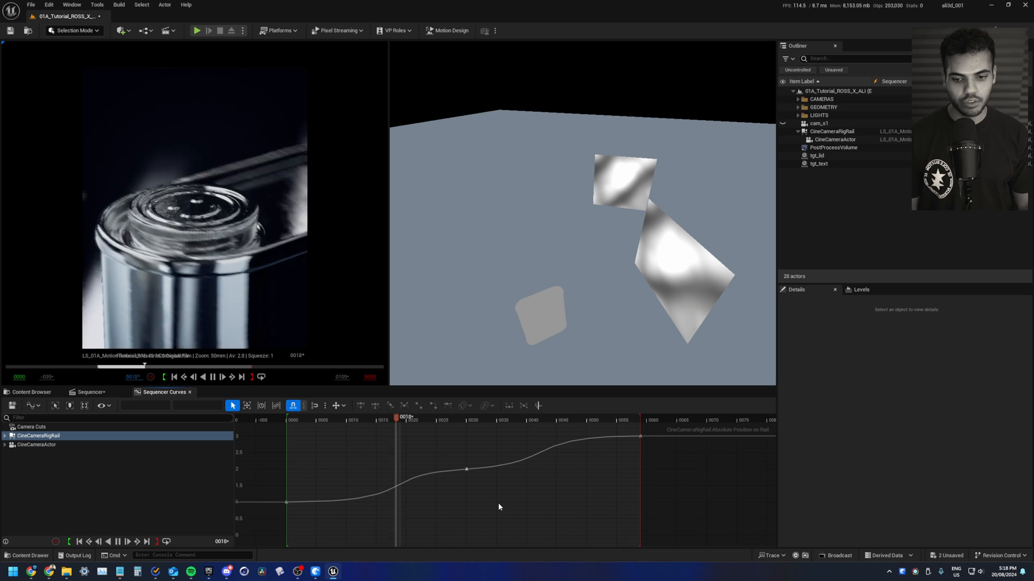
{"action": "key", "text": "space"}
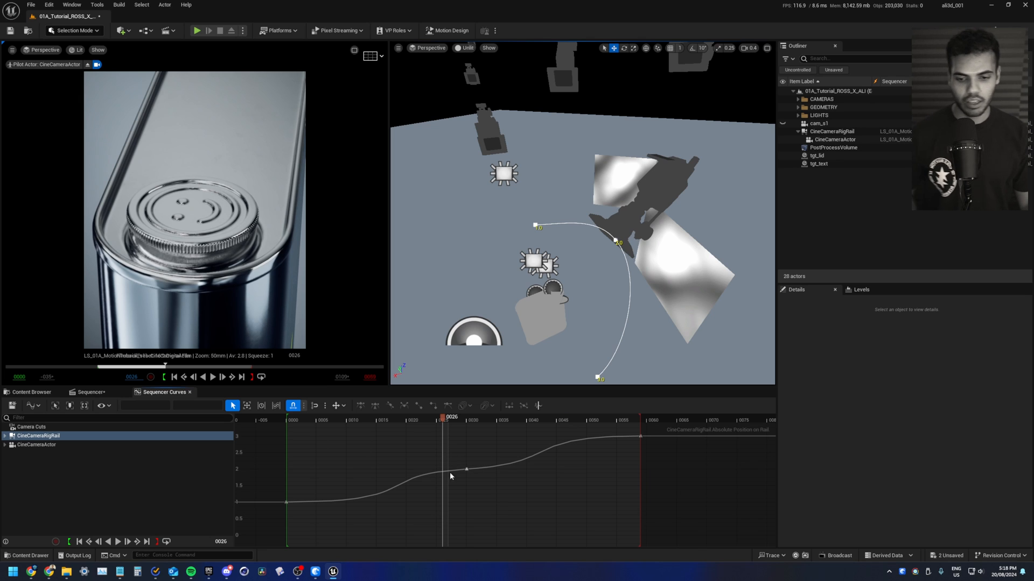
Select the CineCameraRigRail track in the sequence and go back to its curve view.
{"action": "left_click", "coordinate": [90, 392]}
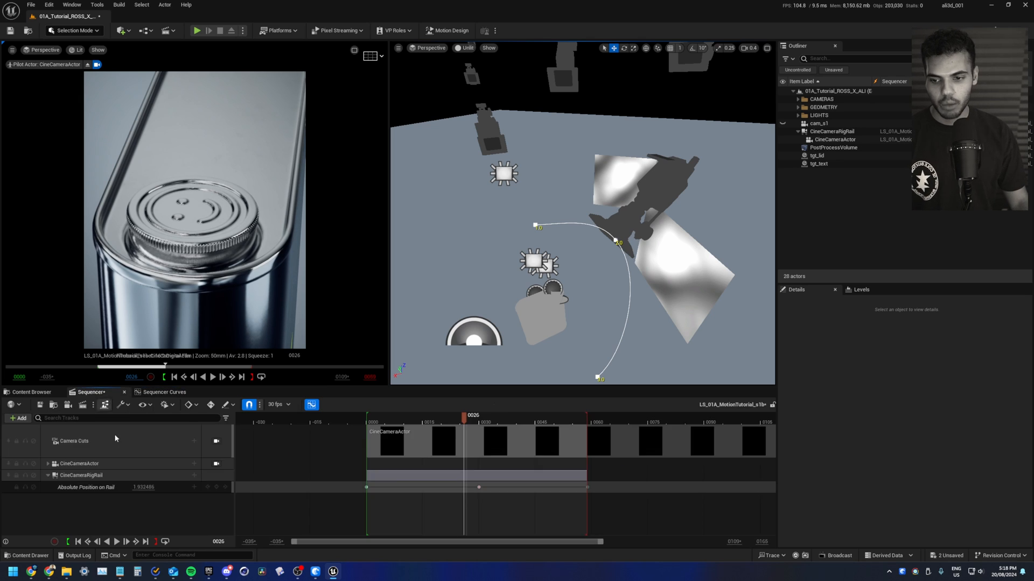
{"action": "left_click", "coordinate": [113, 479]}
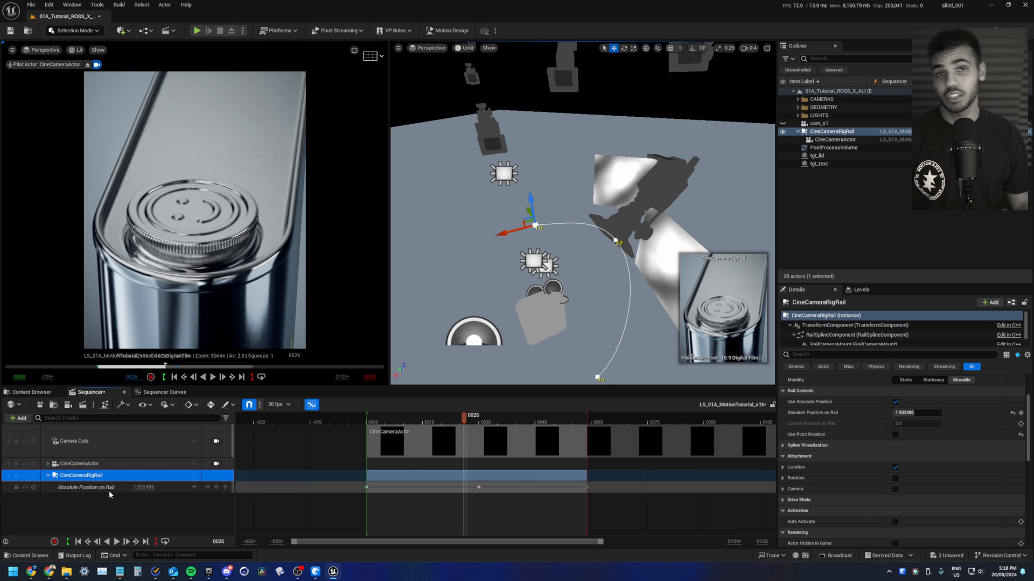
{"action": "left_click", "coordinate": [180, 395]}
{"action": "right_click_drag", "start_coordinate": [337, 476], "coordinate": [341, 473]}
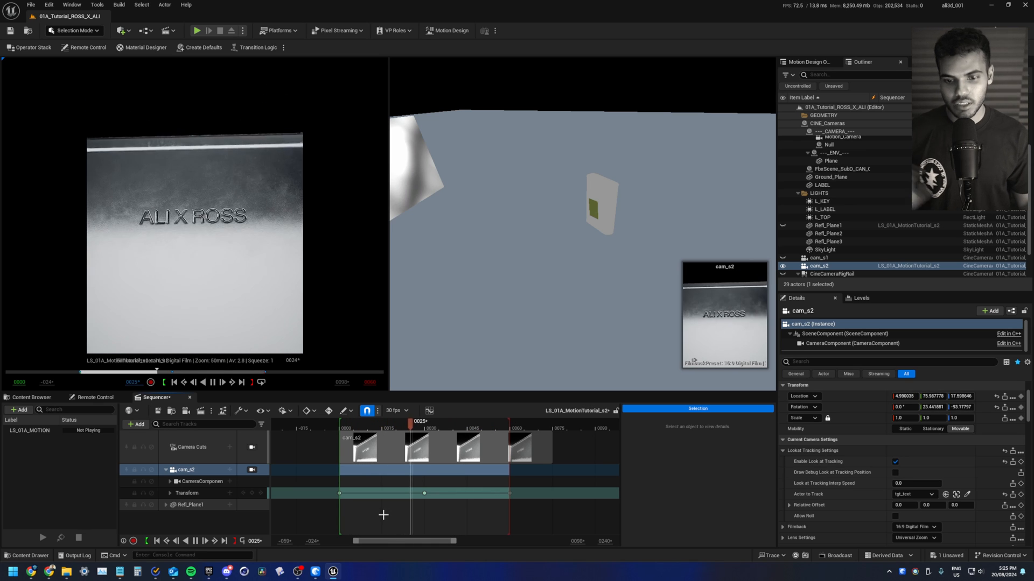
Inspect the easing curves of cam_s2's first and middle Transform keys.
{"action": "left_click", "coordinate": [340, 494]}
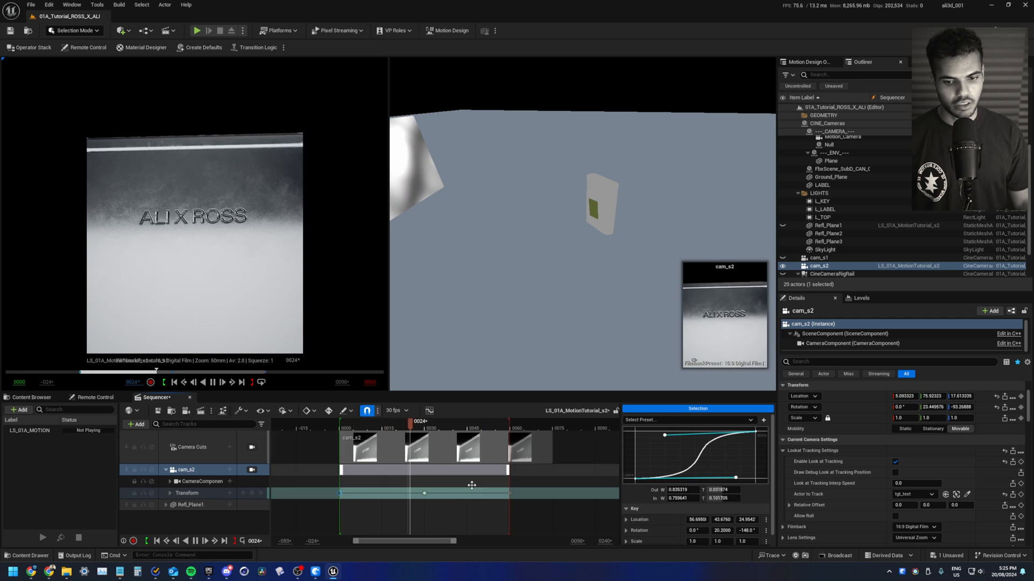
{"action": "left_click", "coordinate": [425, 493]}
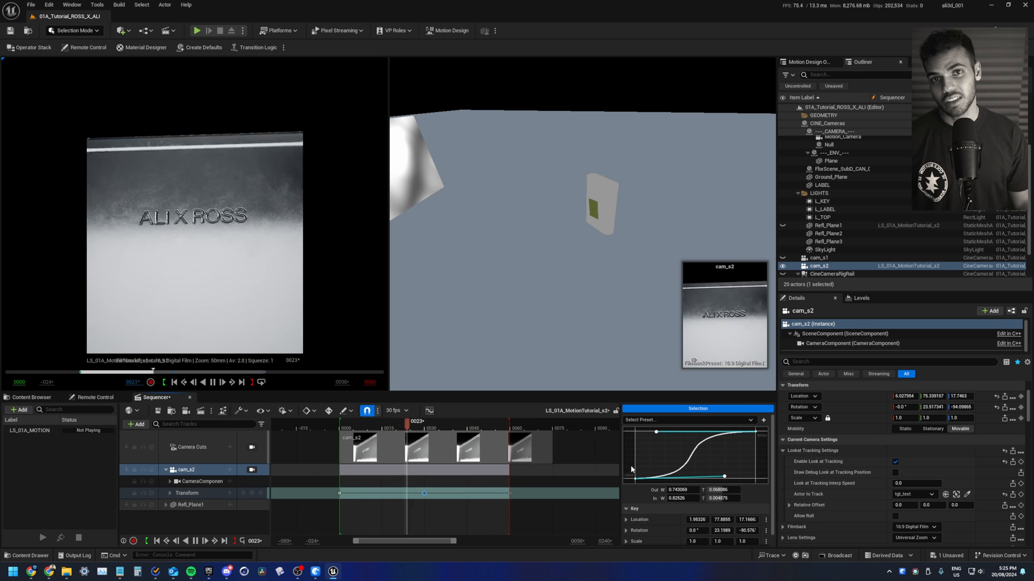
{"action": "left_click", "coordinate": [480, 472]}
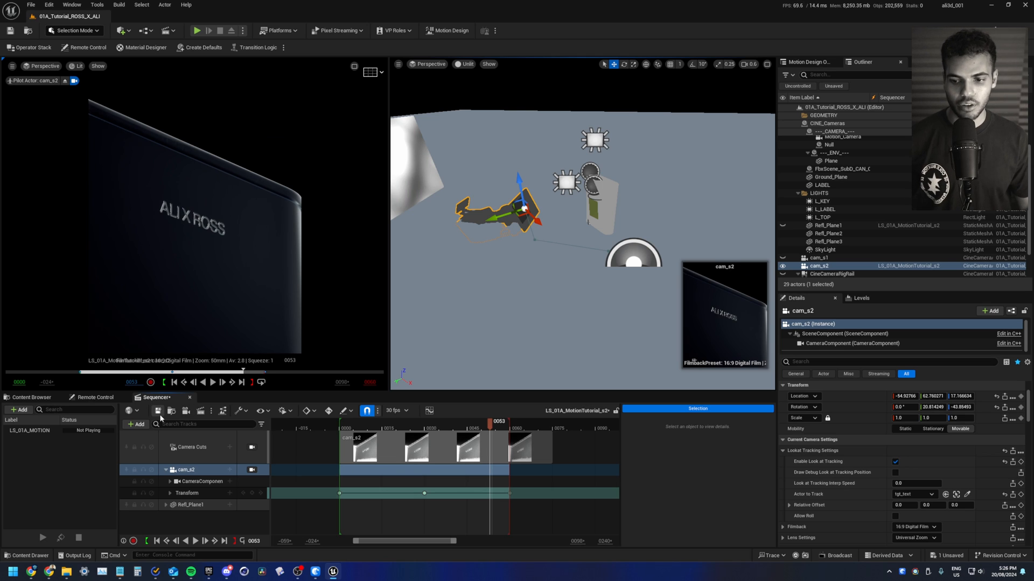
Create a level sequence named LS_01A_Motion_MASTER in the Motion_Tutorial folder.
{"action": "middle_click", "coordinate": [93, 399]}
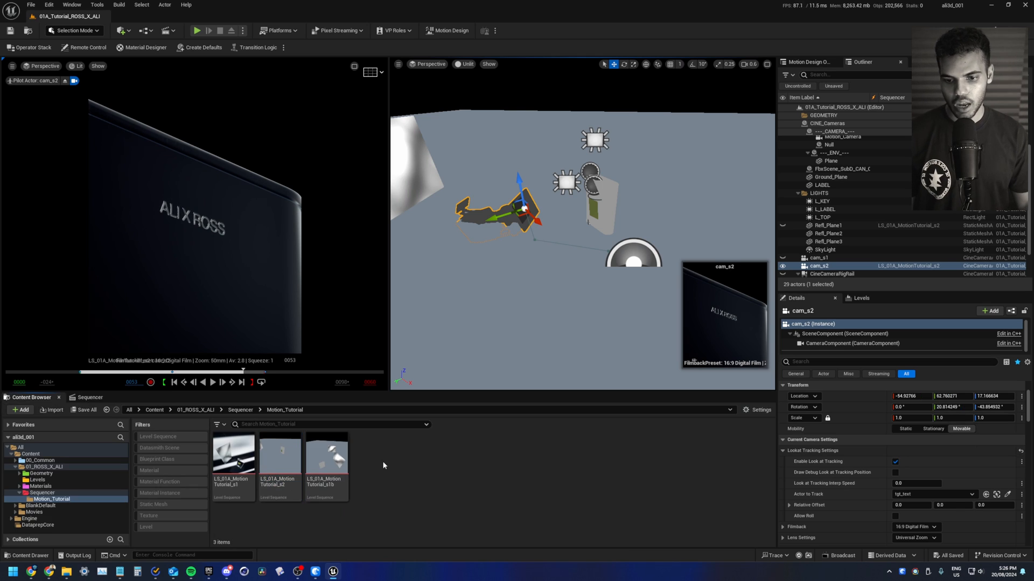
{"action": "right_click", "coordinate": [387, 458]}
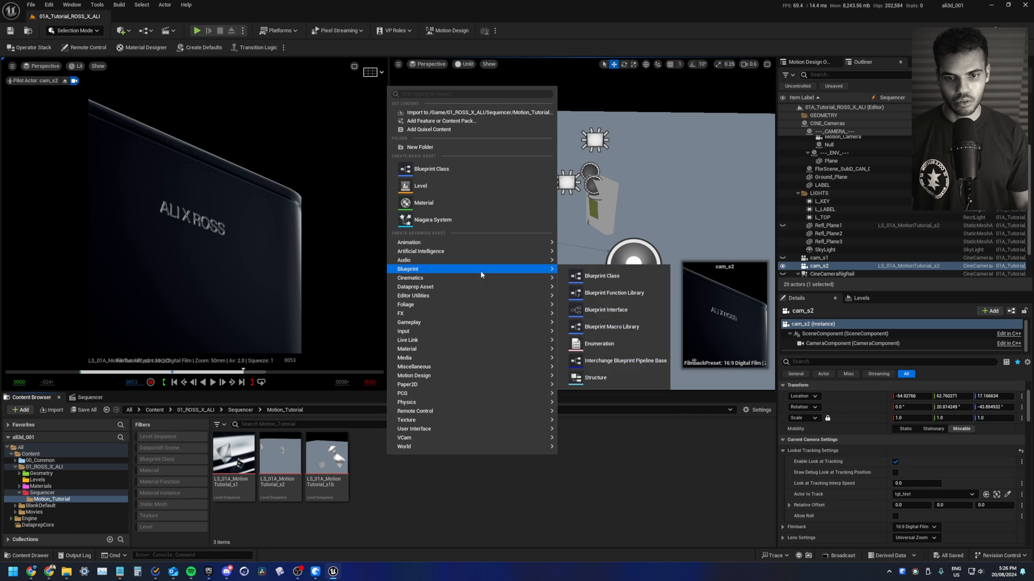
{"action": "left_click", "coordinate": [619, 300]}
{"action": "type", "text": "LS"}
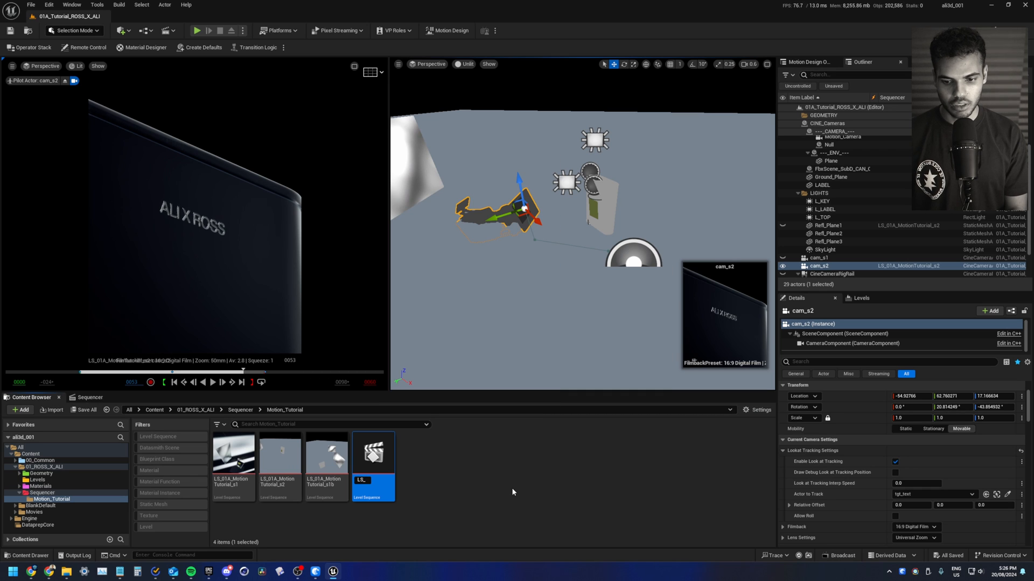
{"action": "type", "text": "_01A_Motion_MASTER"}
{"action": "key", "text": "Return"}
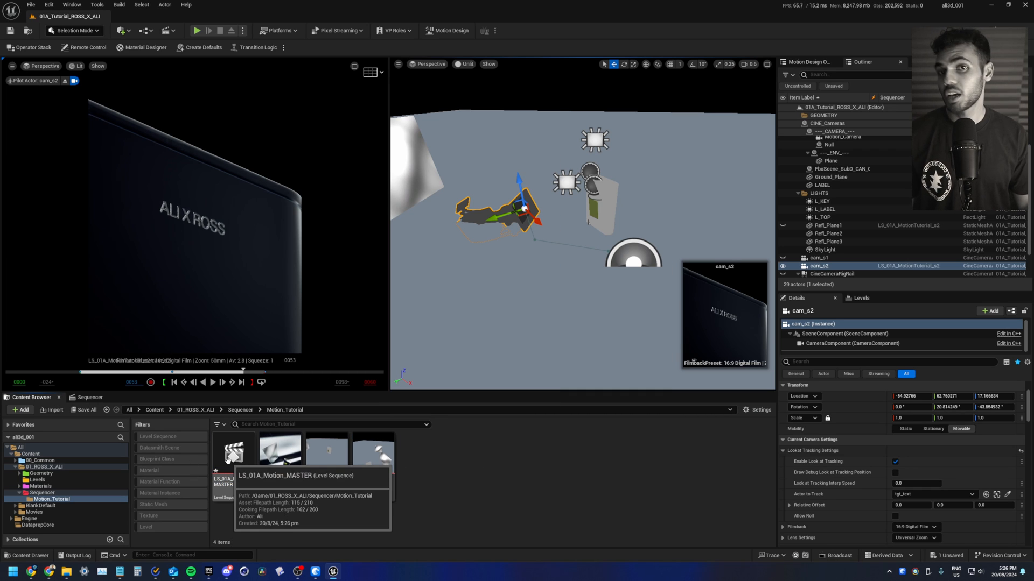
Open LS_01A_Motion_MASTER and float the Sequencer in its own enlarged window above the level sequence assets.
{"action": "double_click", "coordinate": [227, 459]}
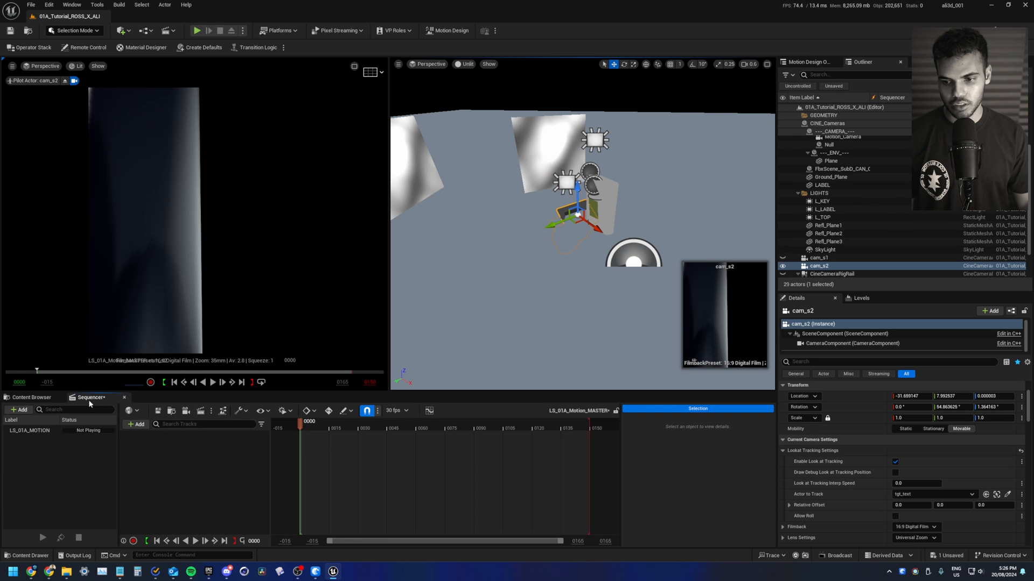
{"action": "left_click_drag", "start_coordinate": [89, 399], "coordinate": [171, 162]}
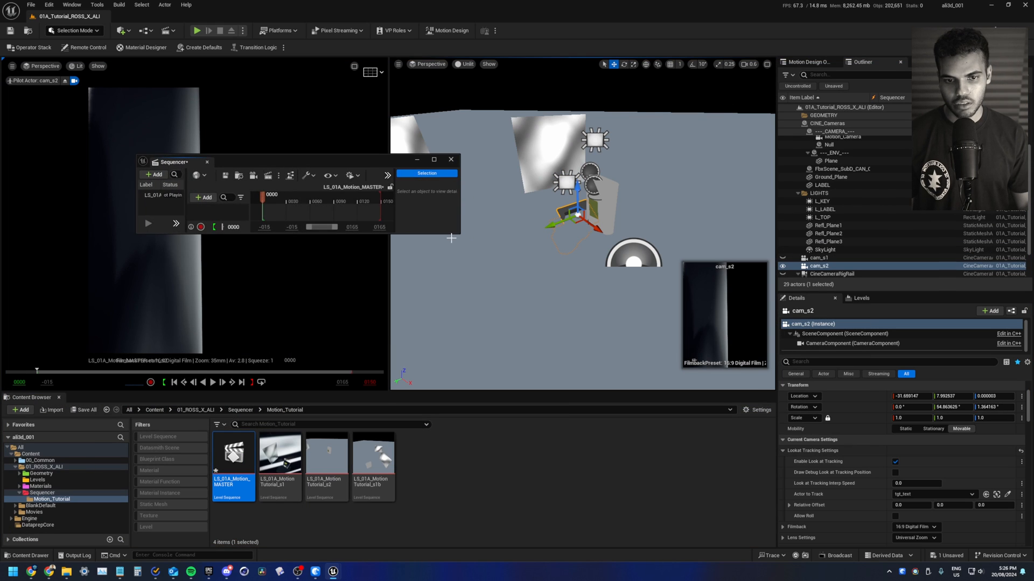
{"action": "left_click_drag", "start_coordinate": [451, 238], "coordinate": [776, 371]}
Add a camera cut track and a subsequence track to the master sequence.
{"action": "left_click", "coordinate": [252, 190]}
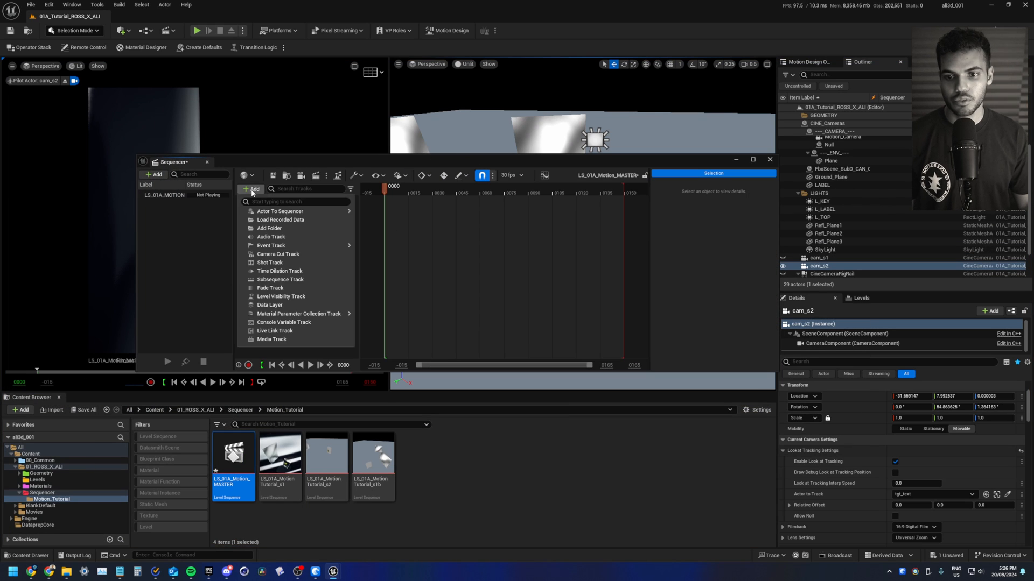
{"action": "left_click", "coordinate": [272, 254]}
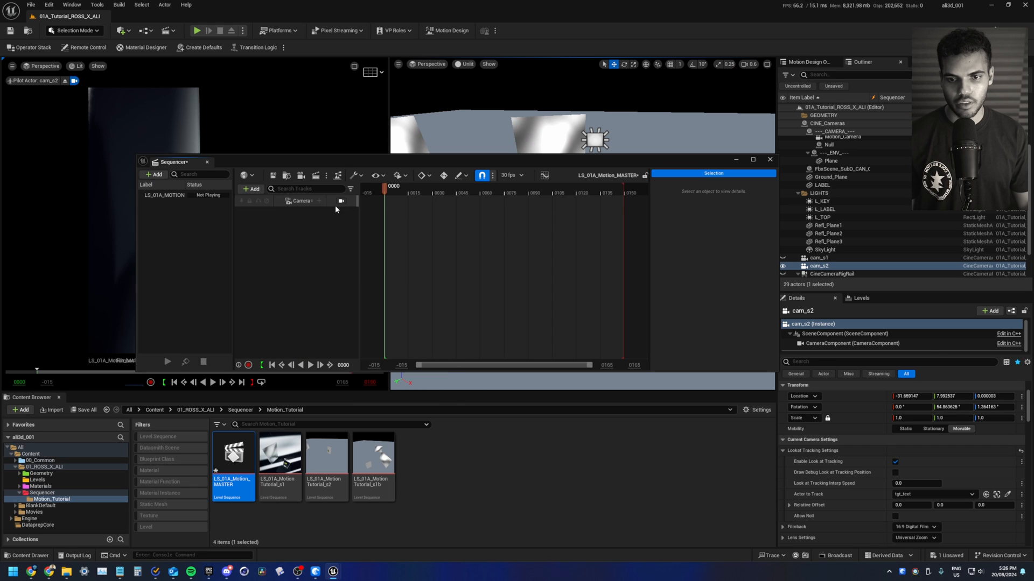
{"action": "left_click", "coordinate": [252, 190]}
{"action": "left_click", "coordinate": [297, 280]}
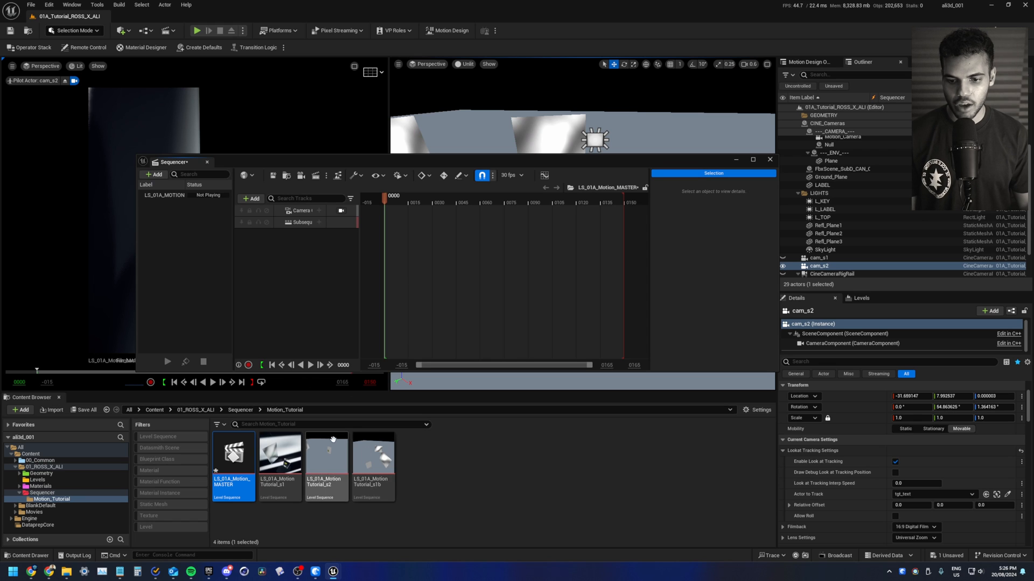
Place LS_01A_MotionTutorial_s1 at frame 0 of the subsequence track and LS_01A_MotionTutorial_s2 after it.
{"action": "left_click_drag", "start_coordinate": [280, 455], "coordinate": [388, 341]}
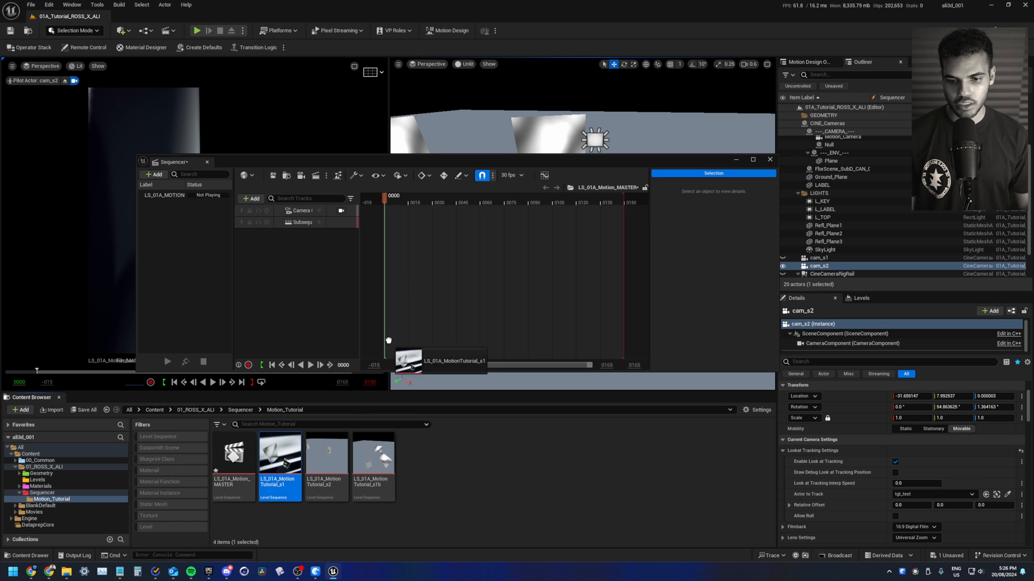
{"action": "left_click_drag", "start_coordinate": [390, 226], "coordinate": [391, 226]}
{"action": "left_click_drag", "start_coordinate": [524, 230], "coordinate": [524, 230]}
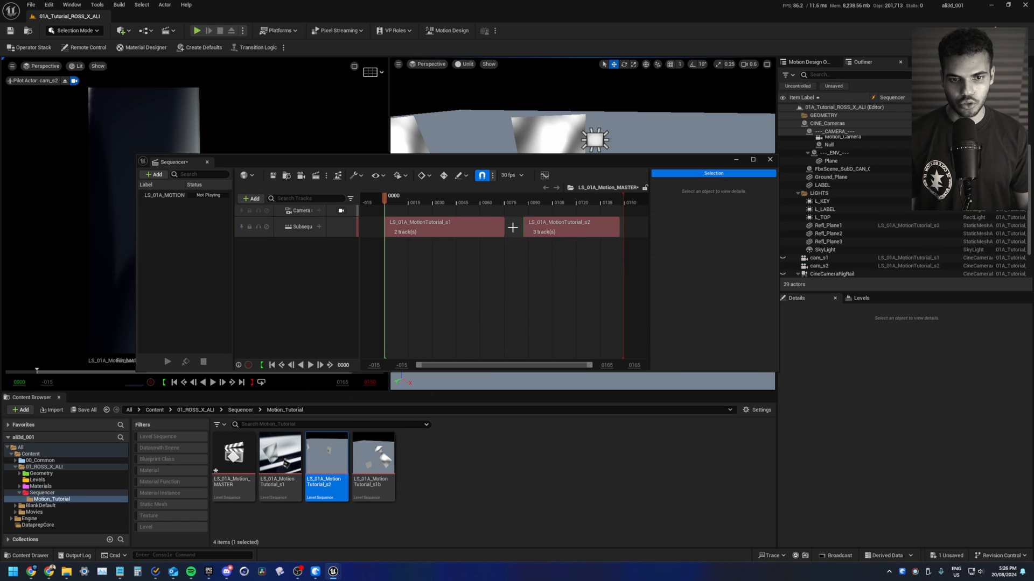
Dock the Sequencer again and put the two subsequences on separate rows, with LS_01A_MotionTutorial_s2 starting at frame 75.
{"action": "left_click_drag", "start_coordinate": [190, 163], "coordinate": [86, 398]}
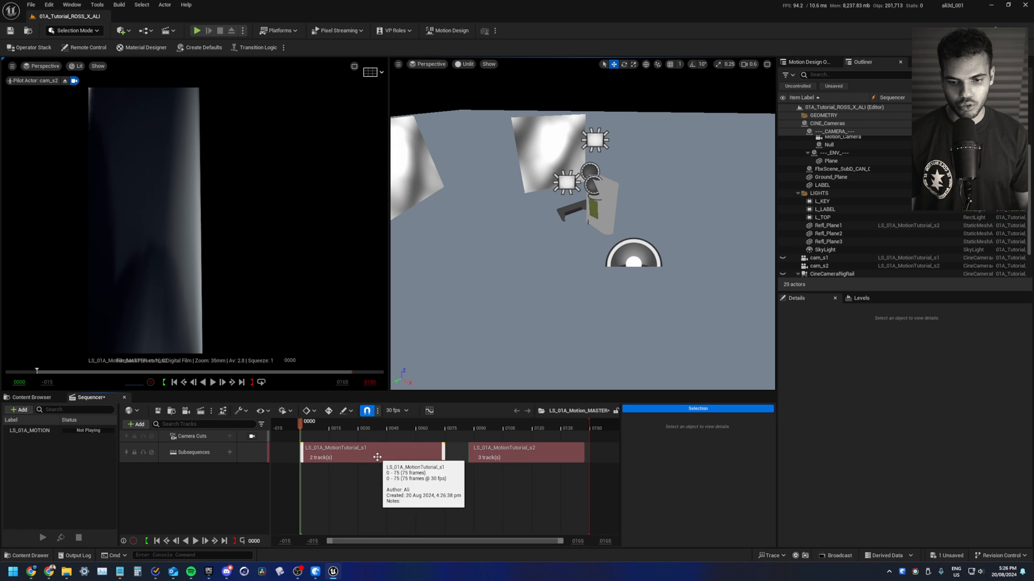
{"action": "left_click_drag", "start_coordinate": [430, 453], "coordinate": [337, 492]}
{"action": "left_click_drag", "start_coordinate": [497, 464], "coordinate": [474, 464]}
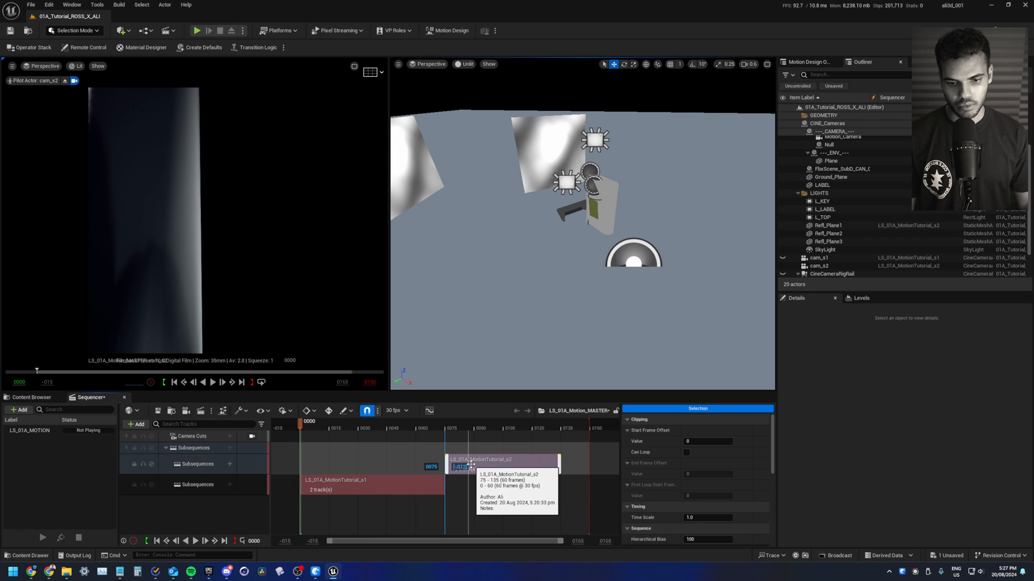
Lock the viewport to the camera cuts and play the master sequence through both shots.
{"action": "left_click", "coordinate": [252, 436]}
{"action": "left_click", "coordinate": [422, 518]}
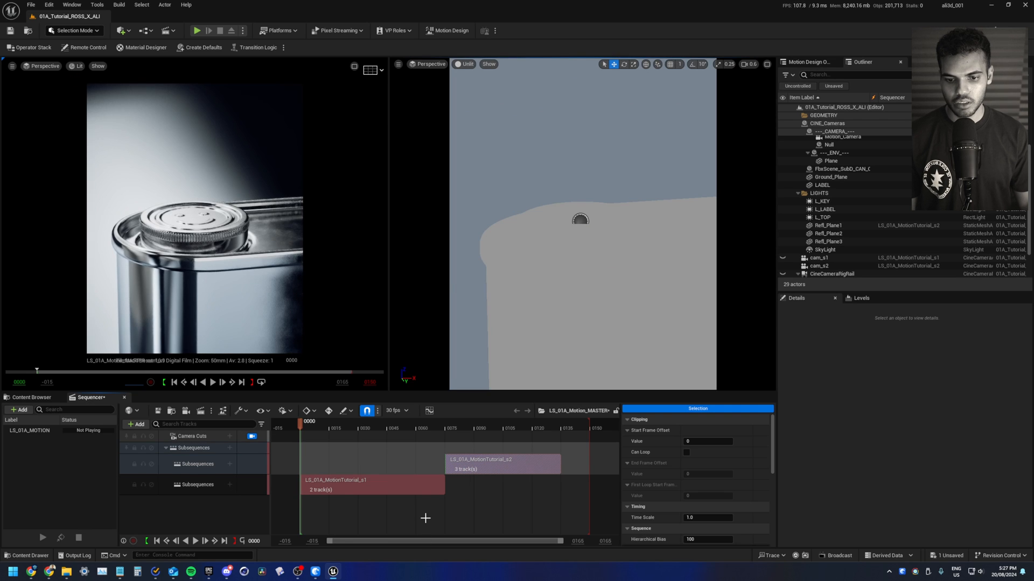
{"action": "key", "text": "space"}
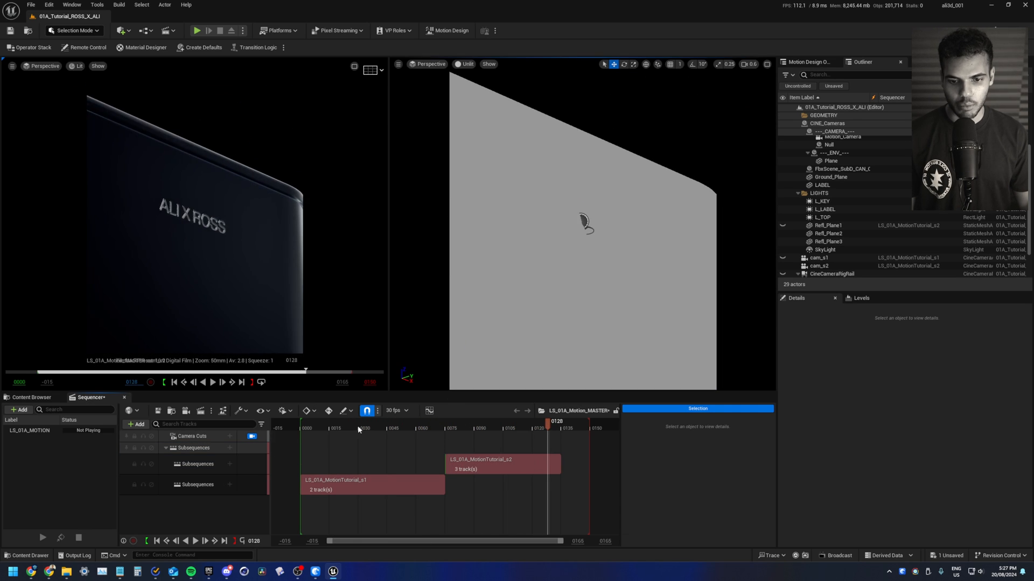
{"action": "left_click", "coordinate": [429, 491]}
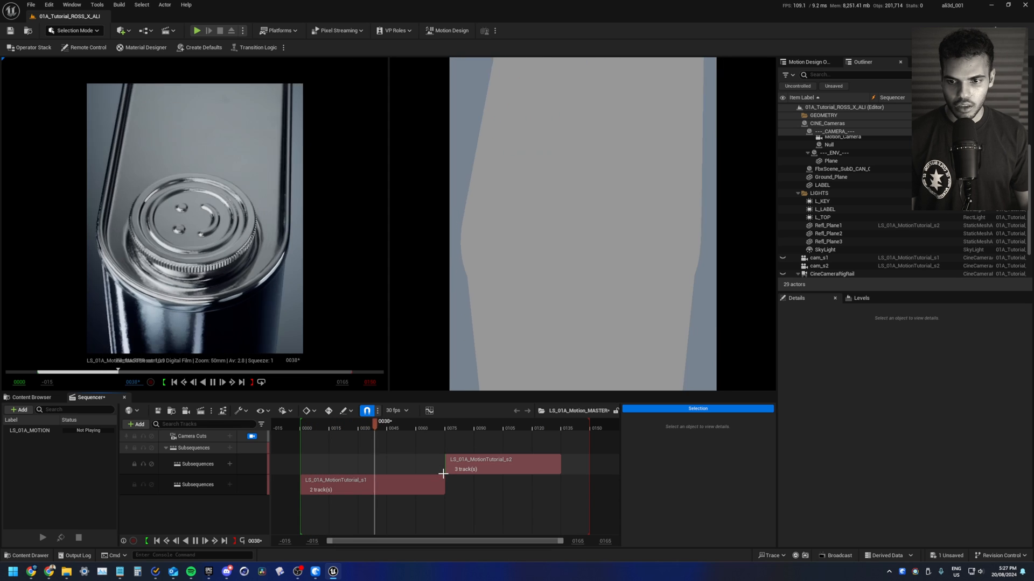
{"action": "key", "text": "space"}
Trim LS_01A_MotionTutorial_s1 to end at frame 60 and move LS_01A_MotionTutorial_s2 to start there.
{"action": "left_click_drag", "start_coordinate": [425, 426], "coordinate": [418, 426]}
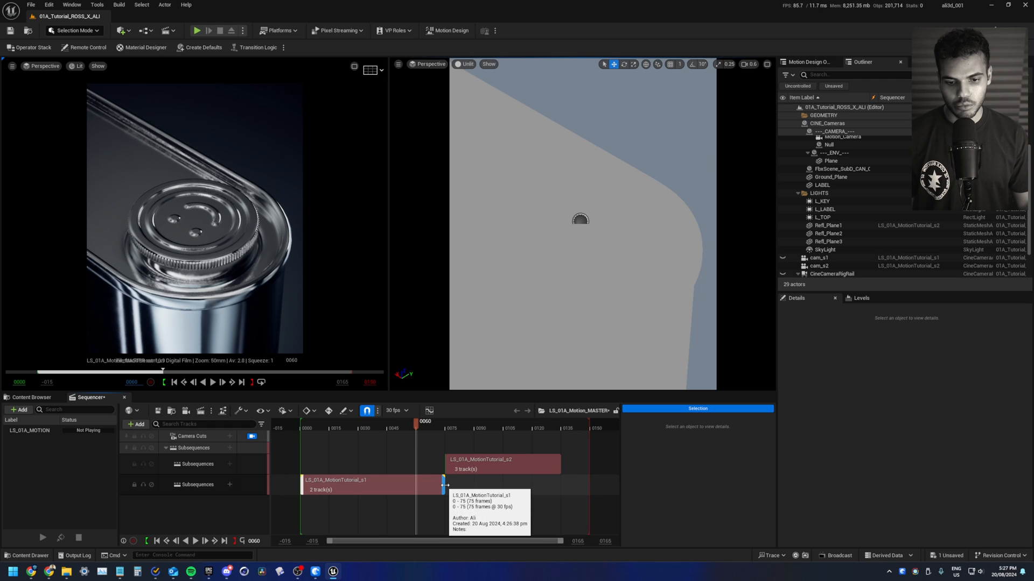
{"action": "left_click_drag", "start_coordinate": [445, 485], "coordinate": [416, 485]}
{"action": "left_click_drag", "start_coordinate": [484, 465], "coordinate": [456, 465]}
Play the master sequence around the cut at frame 60 to review the transition into the second shot.
{"action": "key", "text": "space"}
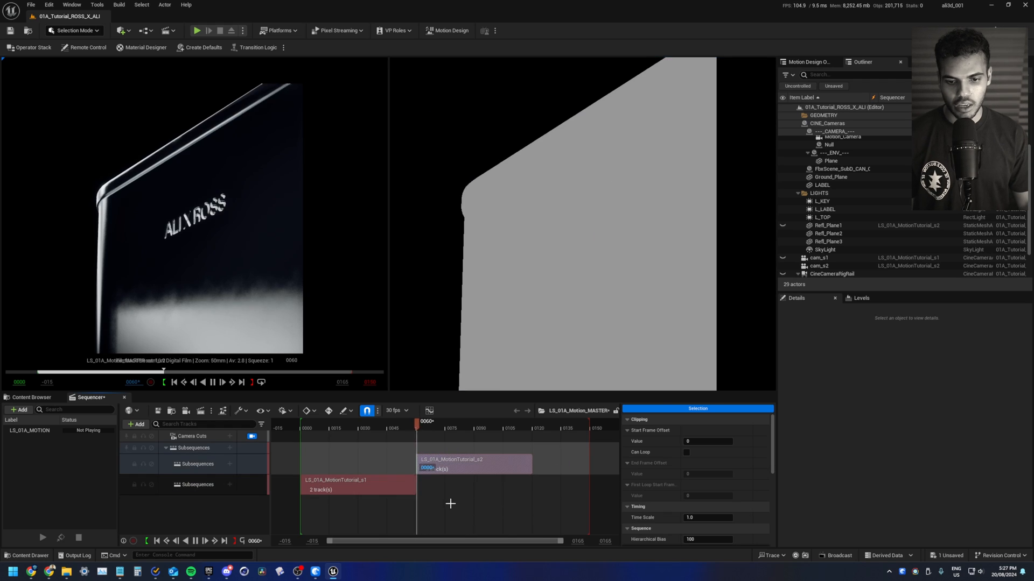
{"action": "key", "text": "space"}
{"action": "left_click", "coordinate": [417, 426]}
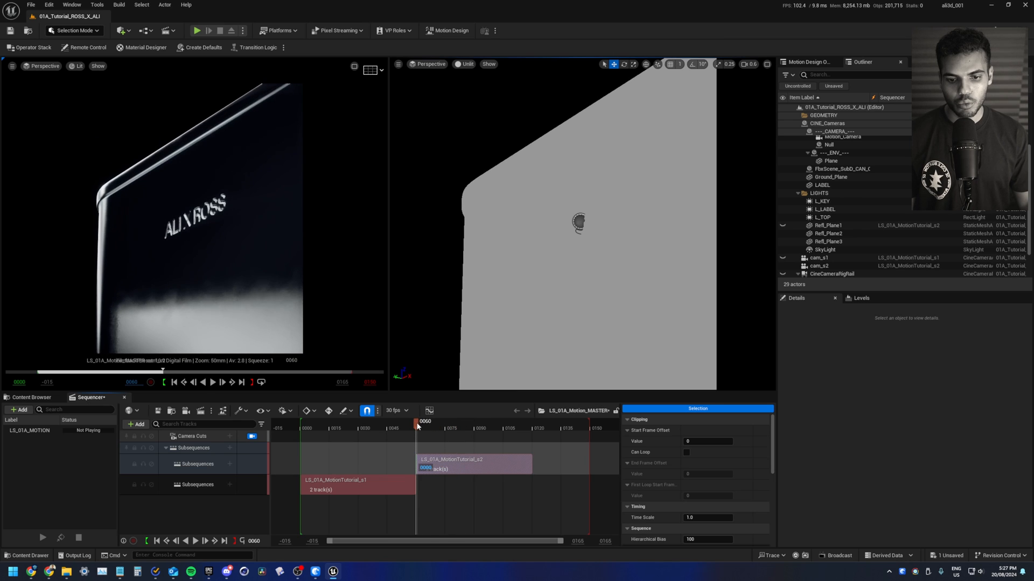
{"action": "key", "text": "space"}
{"action": "key", "text": "space"}
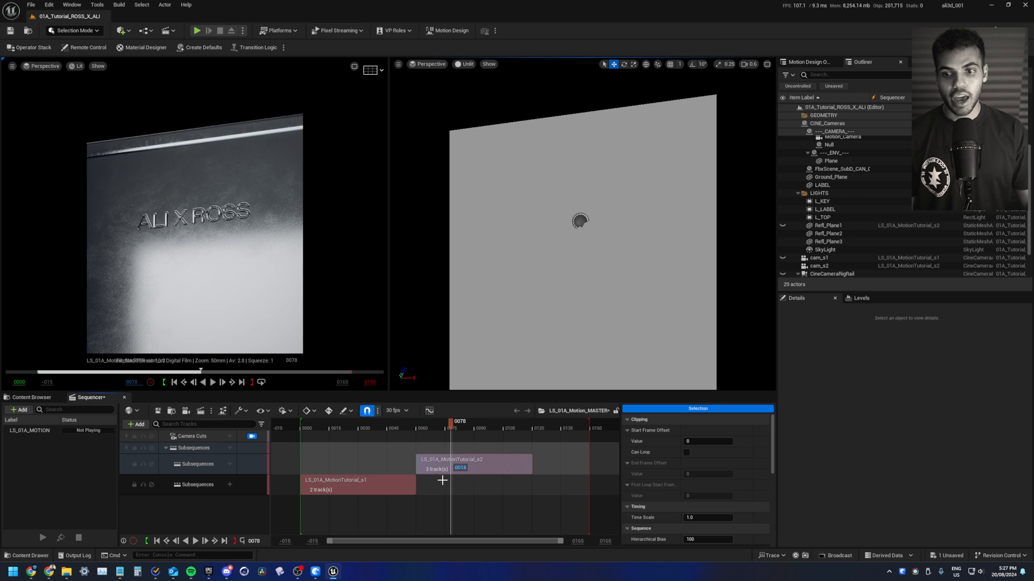
{"action": "left_click", "coordinate": [419, 427]}
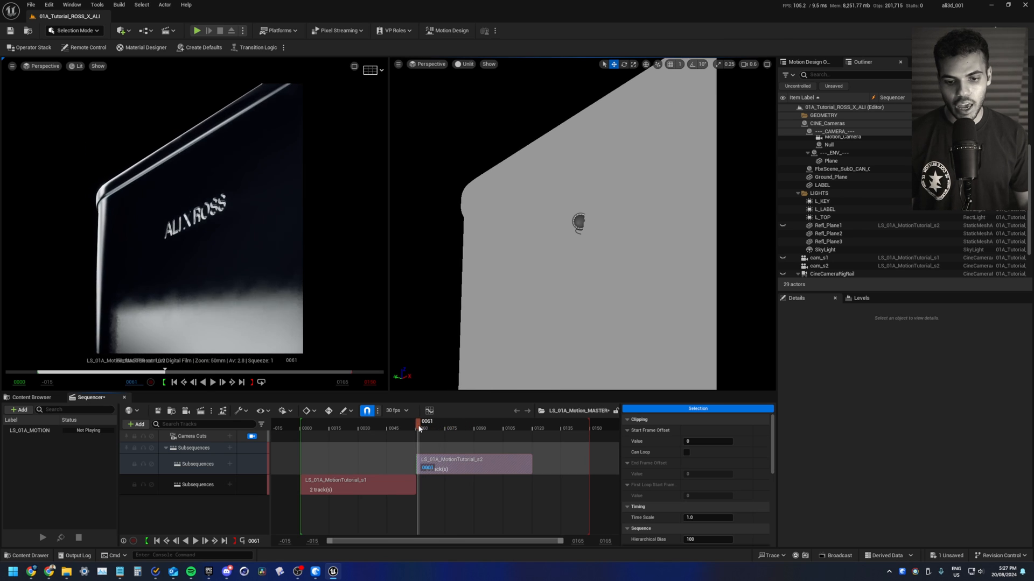
Trim LS_01A_MotionTutorial_s2's opening up to frame 73, move it back to start at frame 60, and play the edit.
{"action": "mouse_move", "coordinate": [424, 428]}
{"action": "left_mouse_down"}
{"action": "mouse_move", "coordinate": [454, 426]}
{"action": "mouse_move", "coordinate": [442, 425]}
{"action": "left_mouse_up"}
{"action": "left_click_drag", "start_coordinate": [417, 463], "coordinate": [443, 463]}
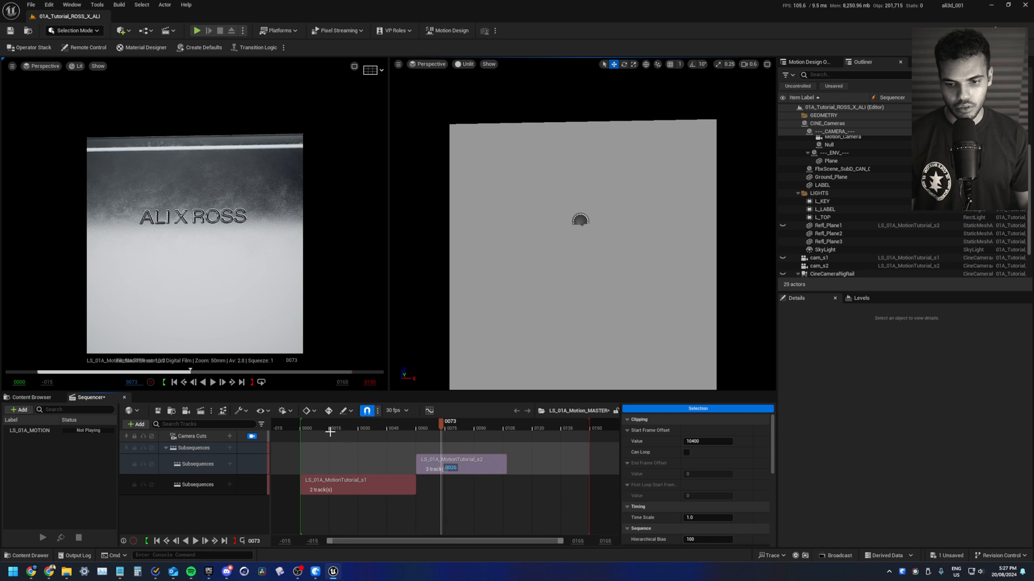
{"action": "left_click", "coordinate": [330, 428]}
{"action": "key", "text": "space"}
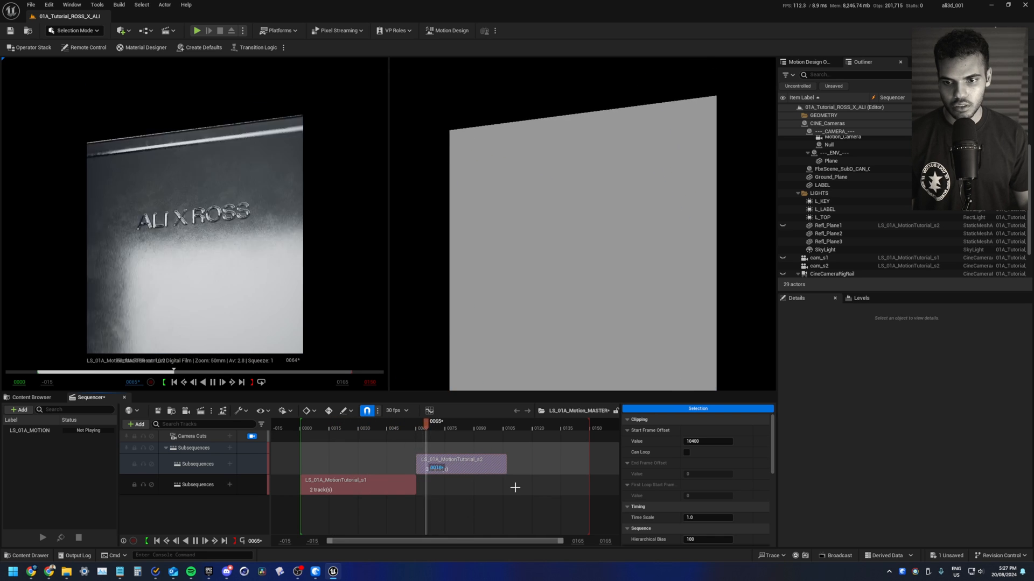
Replay the master sequence from just before frame 60 to review the retimed cut into the second shot.
{"action": "key", "text": "space"}
{"action": "left_click", "coordinate": [376, 428]}
{"action": "key", "text": "space"}
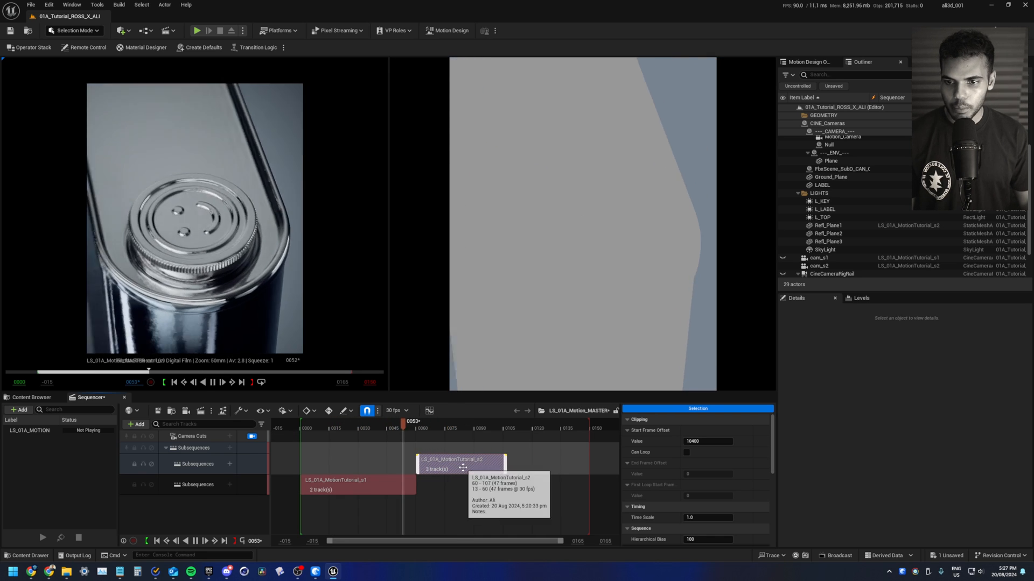
{"action": "key", "text": "space"}
{"action": "left_click", "coordinate": [381, 428]}
{"action": "key", "text": "space"}
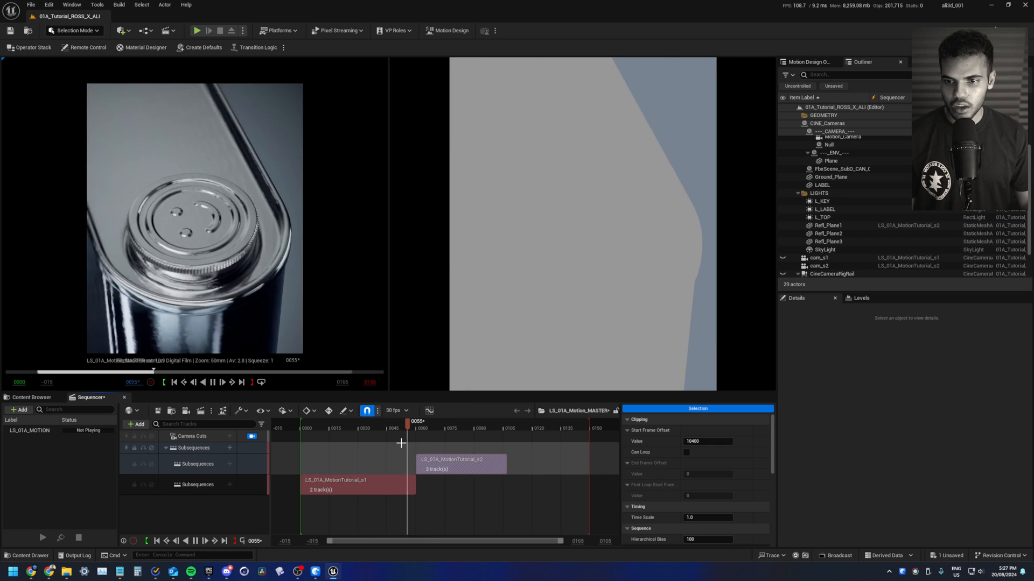
{"action": "key", "text": "space"}
Extend LS_01A_MotionTutorial_s1 to end at frame 63, move LS_01A_MotionTutorial_s2 to start there, and play the transition.
{"action": "left_click_drag", "start_coordinate": [453, 465], "coordinate": [466, 465]}
{"action": "scroll", "coordinate": [466, 467], "scroll_direction": "up", "scroll_amount": 3, "text": "ctrl"}
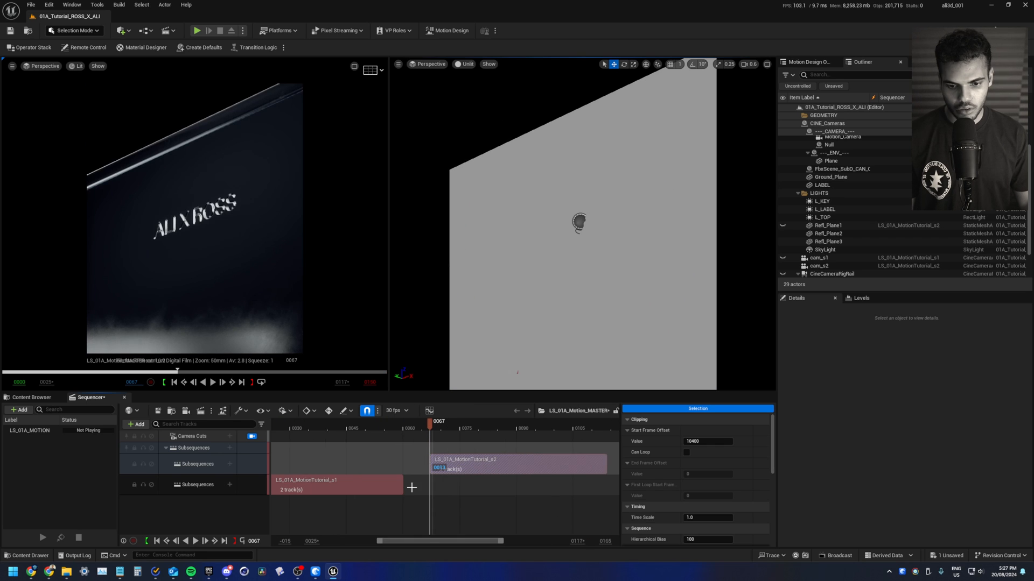
{"action": "left_click_drag", "start_coordinate": [402, 489], "coordinate": [415, 489]}
{"action": "left_click_drag", "start_coordinate": [462, 465], "coordinate": [447, 465]}
{"action": "left_click", "coordinate": [336, 428]}
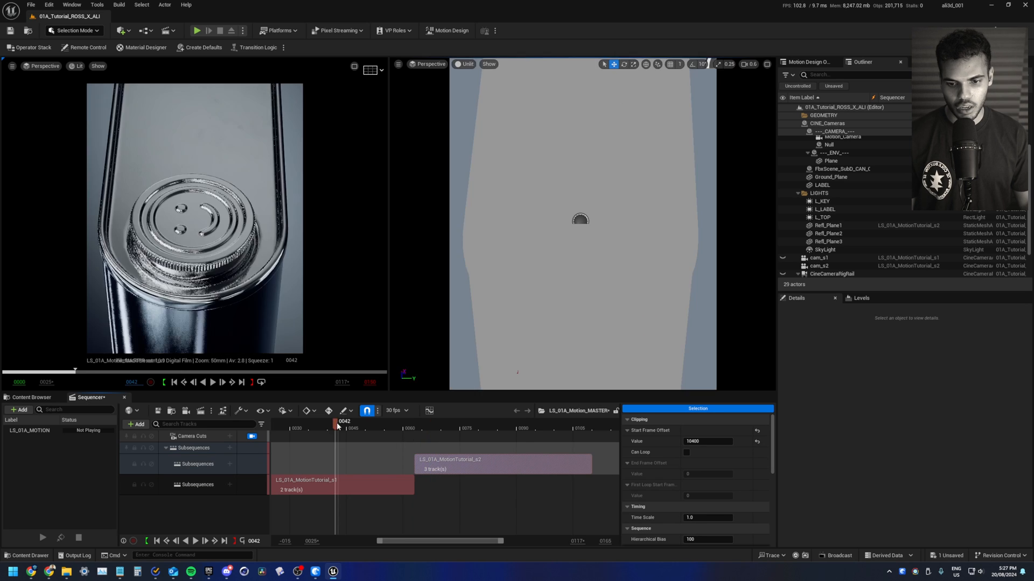
{"action": "key", "text": "space"}
{"action": "key", "text": "space"}
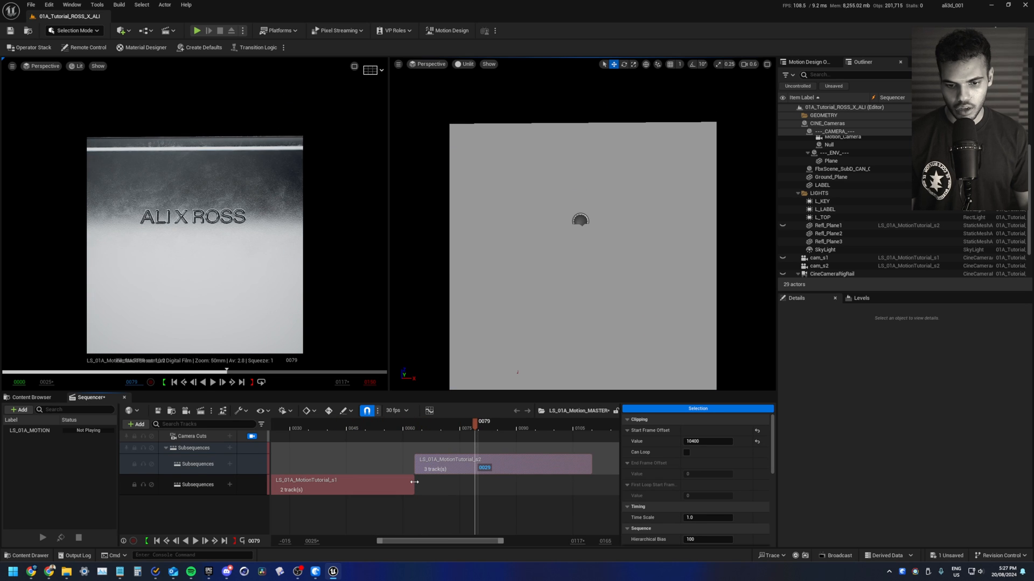
Trim LS_01A_MotionTutorial_s1 to end at frame 62, move LS_01A_MotionTutorial_s2 to start there, and play the edit.
{"action": "left_click_drag", "start_coordinate": [414, 482], "coordinate": [410, 483]}
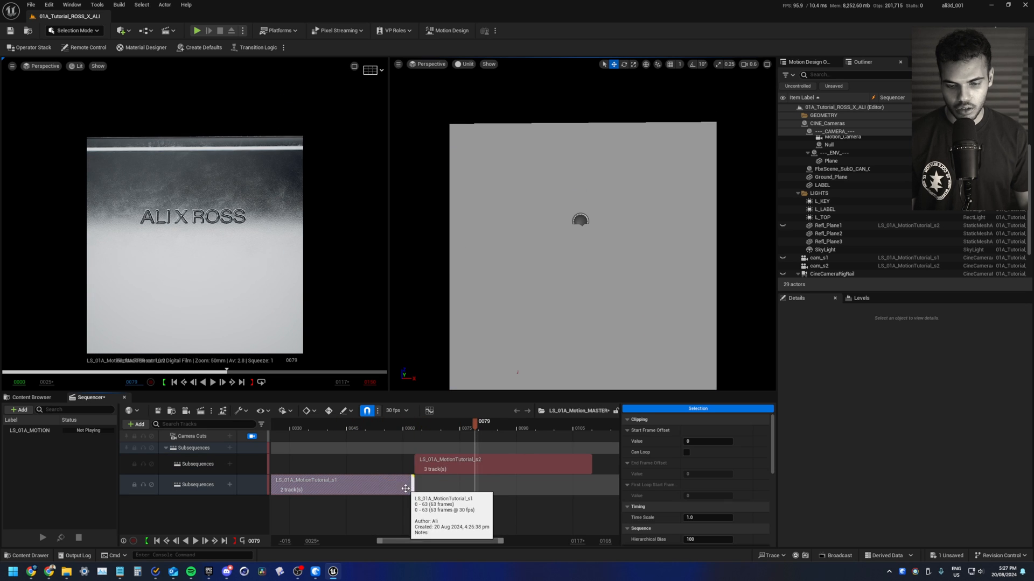
{"action": "scroll", "coordinate": [406, 489], "scroll_direction": "up", "scroll_amount": 4, "text": "ctrl"}
{"action": "right_click_drag", "start_coordinate": [358, 499], "coordinate": [506, 491]}
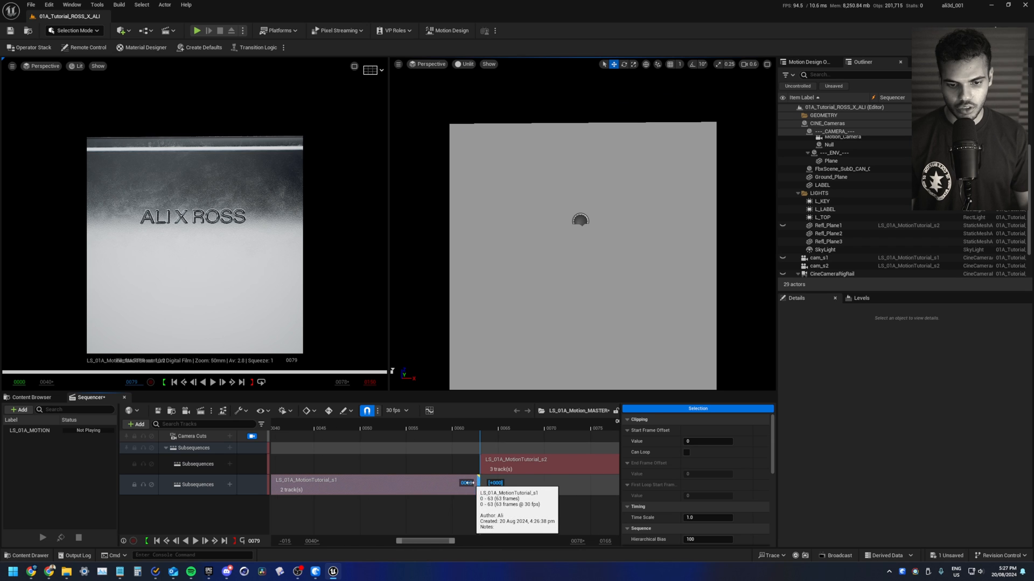
{"action": "left_click_drag", "start_coordinate": [470, 484], "coordinate": [495, 467]}
{"action": "scroll", "coordinate": [350, 489], "scroll_direction": "down", "scroll_amount": 7, "text": "ctrl"}
{"action": "left_click", "coordinate": [380, 426]}
{"action": "key", "text": "space"}
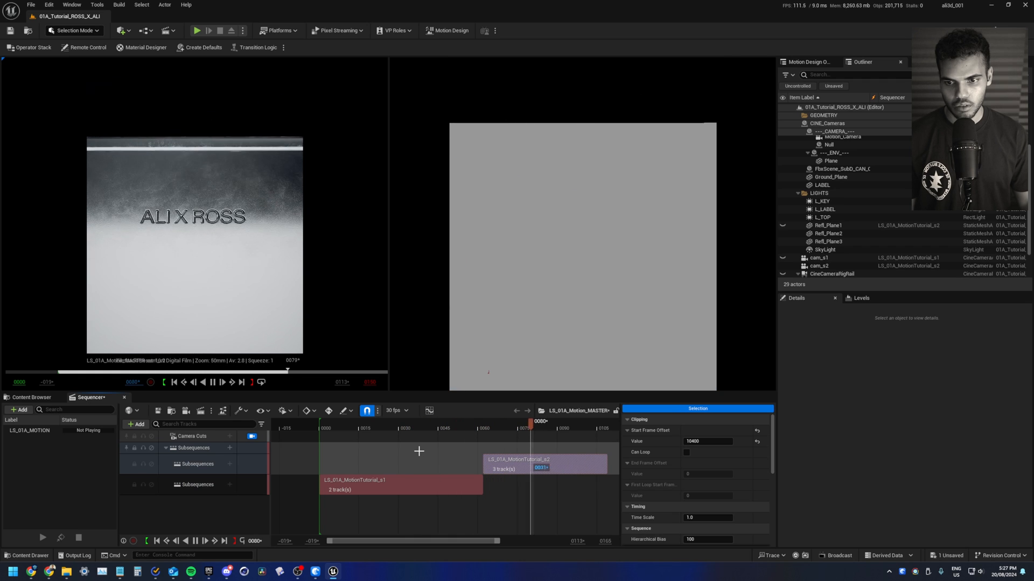
{"action": "key", "text": "space"}
Trim LS_01A_MotionTutorial_s2's opening up to frame 64, move it back to start at frame 62, and play the result.
{"action": "scroll", "coordinate": [491, 480], "scroll_direction": "up", "scroll_amount": 5, "text": "ctrl"}
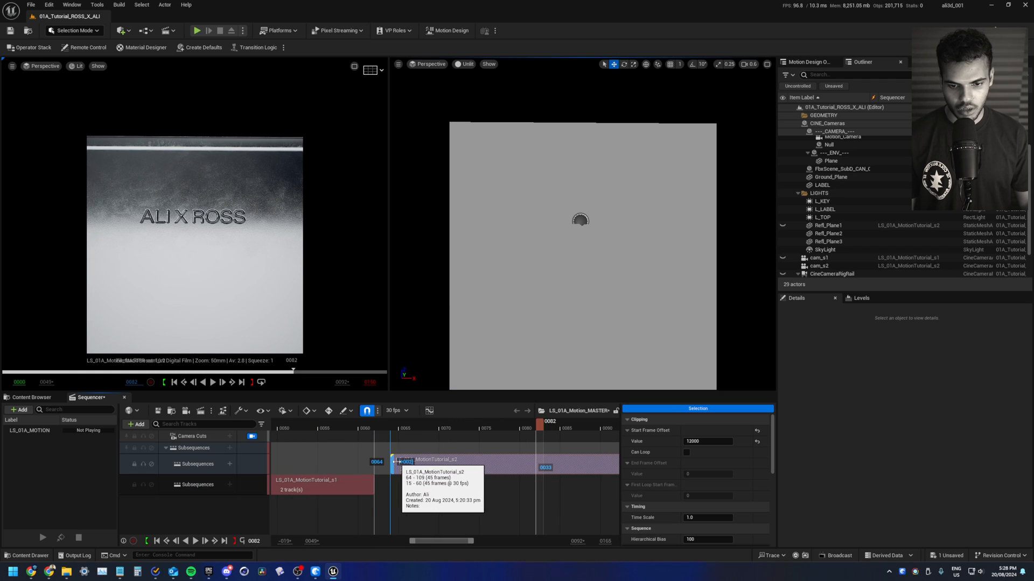
{"action": "left_click_drag", "start_coordinate": [397, 462], "coordinate": [397, 462]}
{"action": "left_click_drag", "start_coordinate": [436, 466], "coordinate": [419, 467]}
{"action": "scroll", "coordinate": [399, 514], "scroll_direction": "down", "scroll_amount": 5, "text": "ctrl"}
{"action": "left_click", "coordinate": [419, 429]}
{"action": "key", "text": "space"}
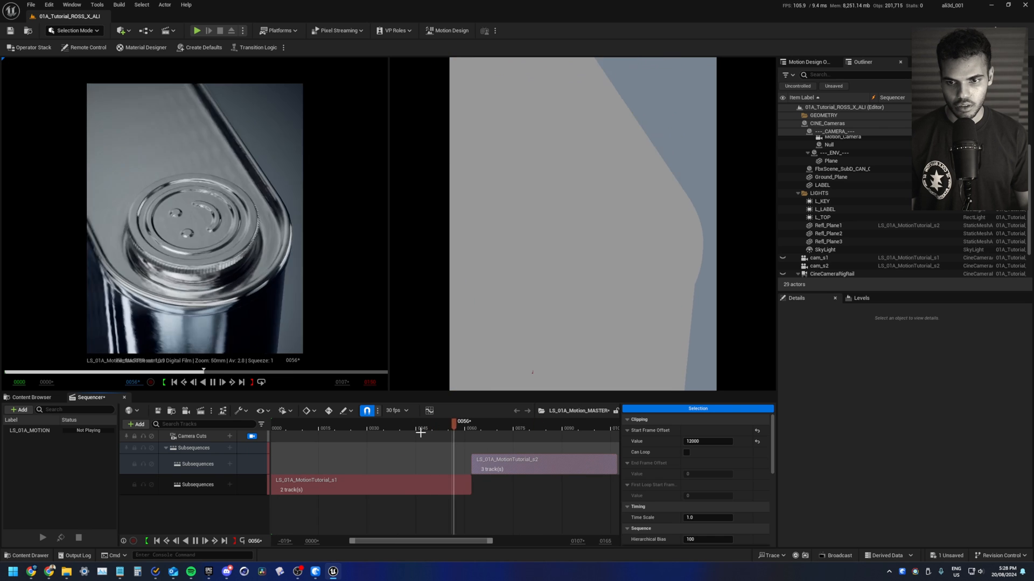
{"action": "key", "text": "space"}
Play the master sequence repeatedly from before frame 62 to judge the timing of the cut between the two shots.
{"action": "left_click", "coordinate": [425, 429]}
{"action": "key", "text": "space"}
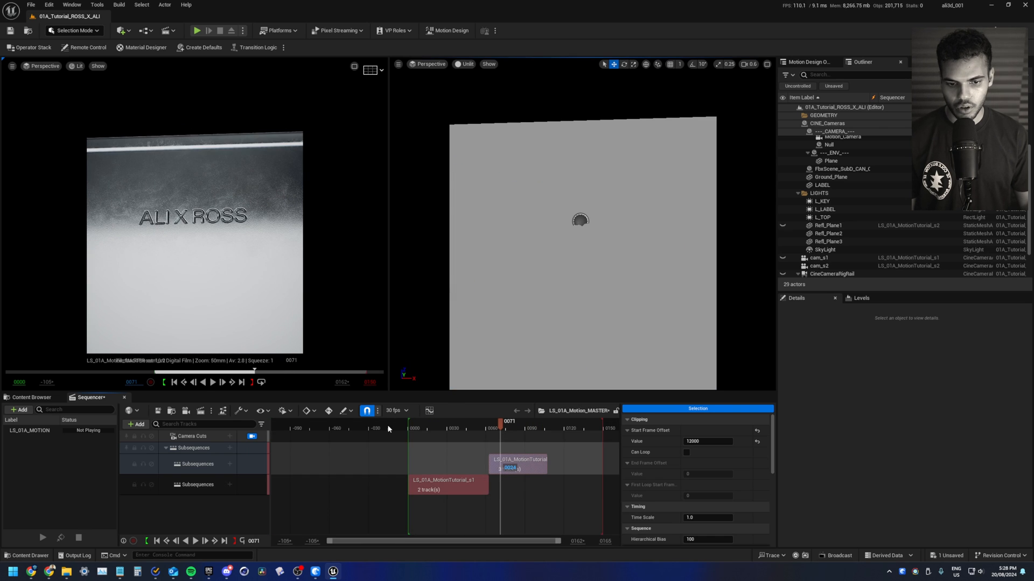
{"action": "left_click", "coordinate": [386, 424]}
{"action": "key", "text": "space"}
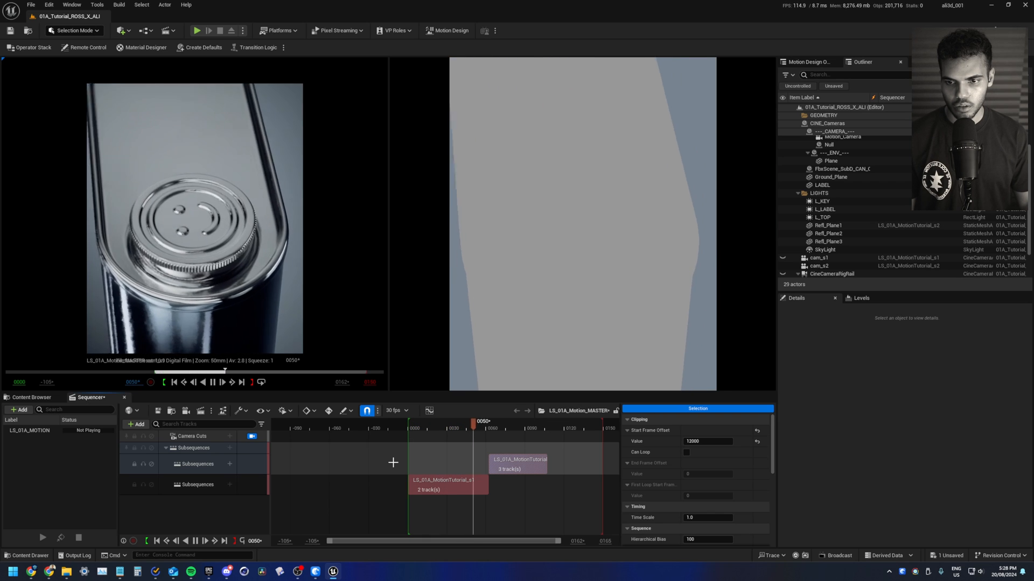
{"action": "key", "text": "space"}
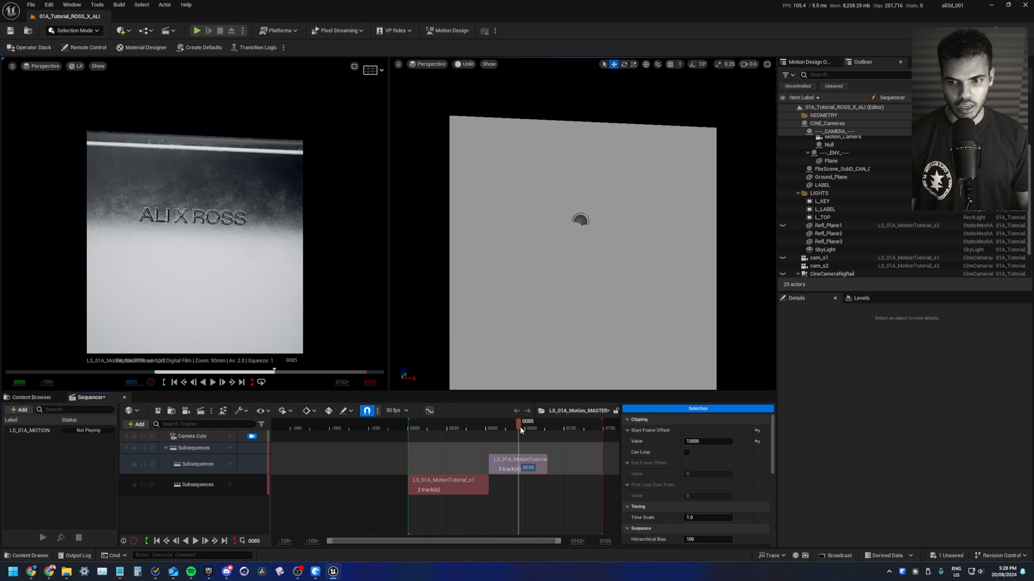
{"action": "left_click", "coordinate": [417, 429]}
{"action": "key", "text": "space"}
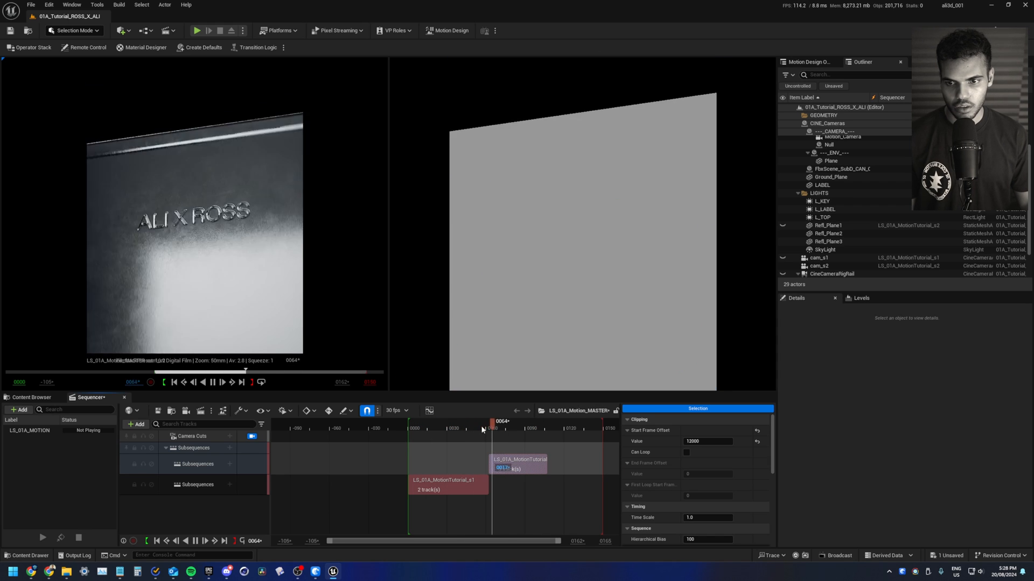
{"action": "key", "text": "space"}
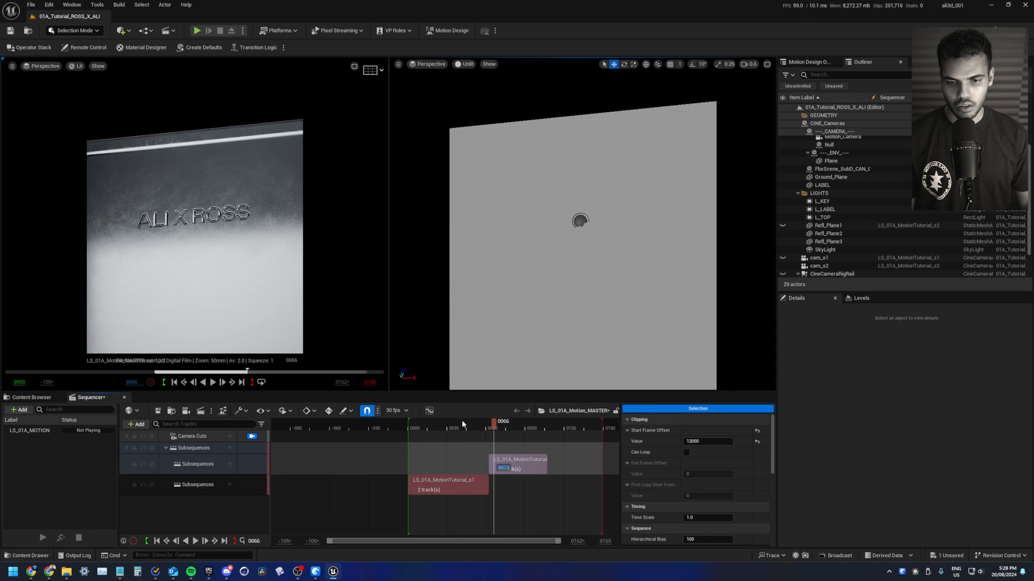
{"action": "left_click", "coordinate": [475, 425]}
{"action": "key", "text": "space"}
{"action": "left_click", "coordinate": [475, 425]}
{"action": "key", "text": "space"}
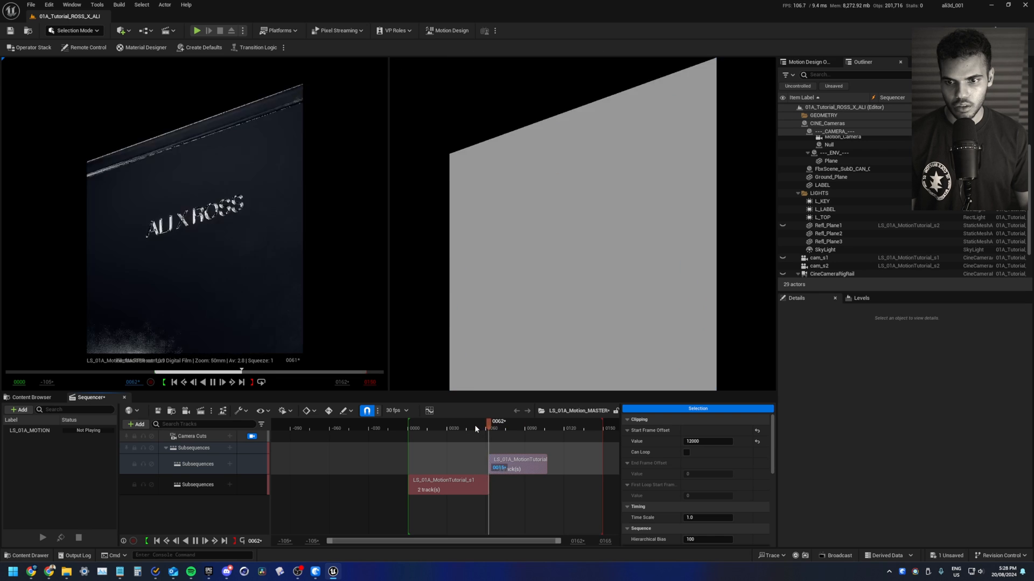
{"action": "left_click", "coordinate": [475, 427]}
{"action": "key", "text": "space"}
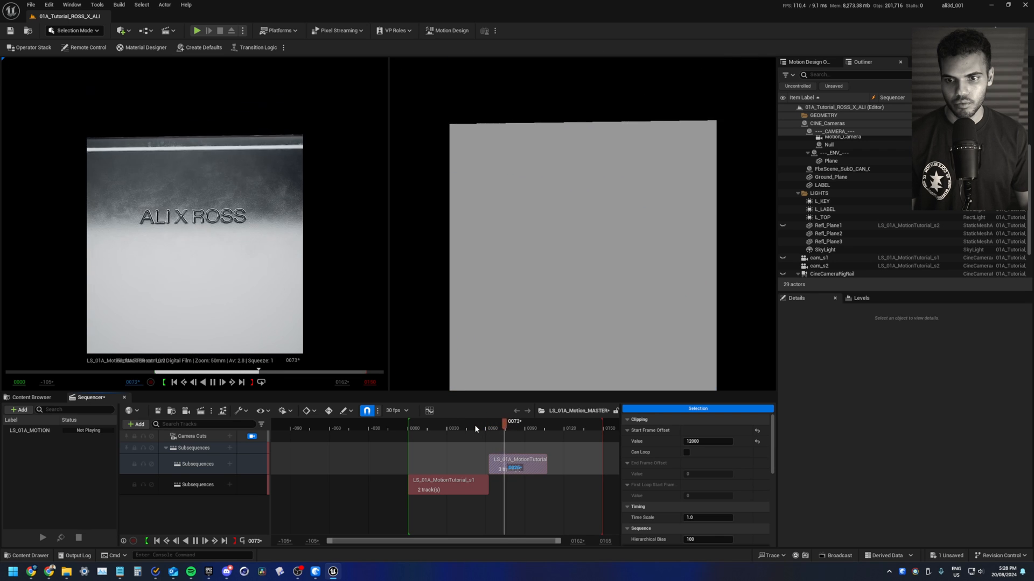
{"action": "left_click", "coordinate": [475, 427]}
Scrub through the closing frames of LS_01A_MotionTutorial_s2 to examine how the second shot ends.
{"action": "scroll", "coordinate": [529, 458], "scroll_direction": "up", "scroll_amount": 2, "text": "ctrl"}
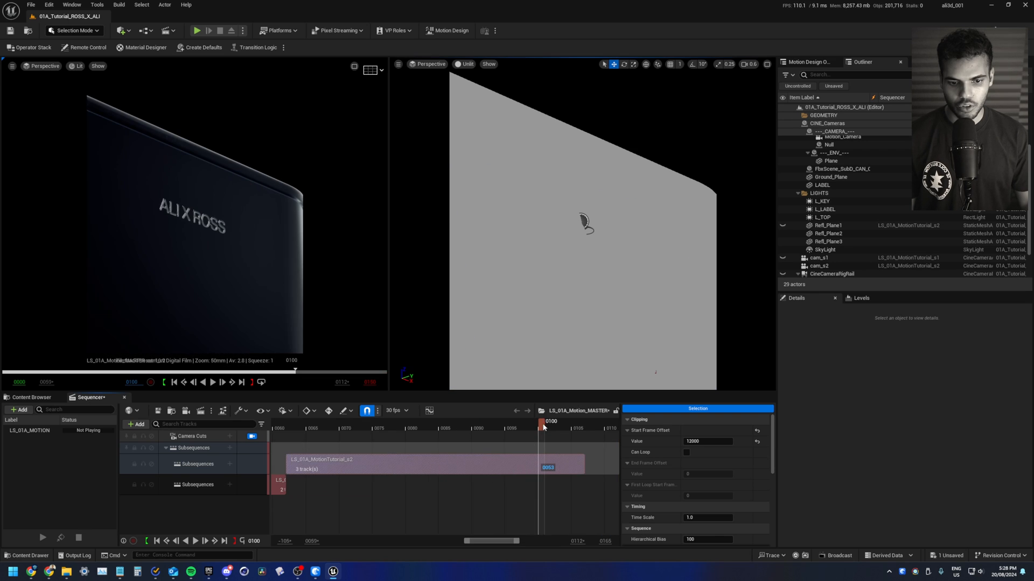
{"action": "left_click_drag", "start_coordinate": [544, 428], "coordinate": [444, 427]}
{"action": "key", "text": "space"}
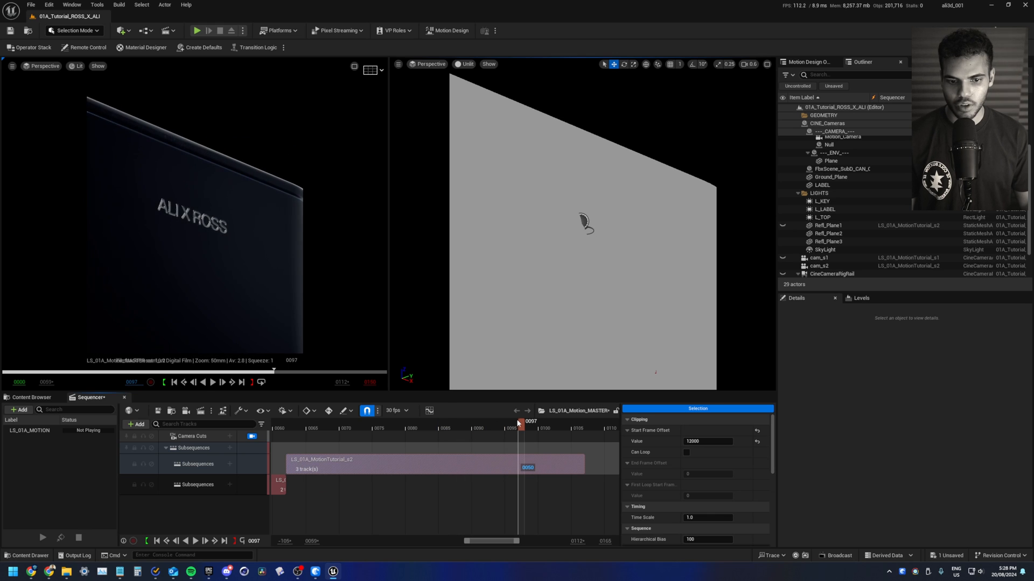
{"action": "key", "text": "space"}
{"action": "left_click", "coordinate": [526, 506]}
{"action": "scroll", "coordinate": [515, 485], "scroll_direction": "down", "scroll_amount": 5, "text": "ctrl"}
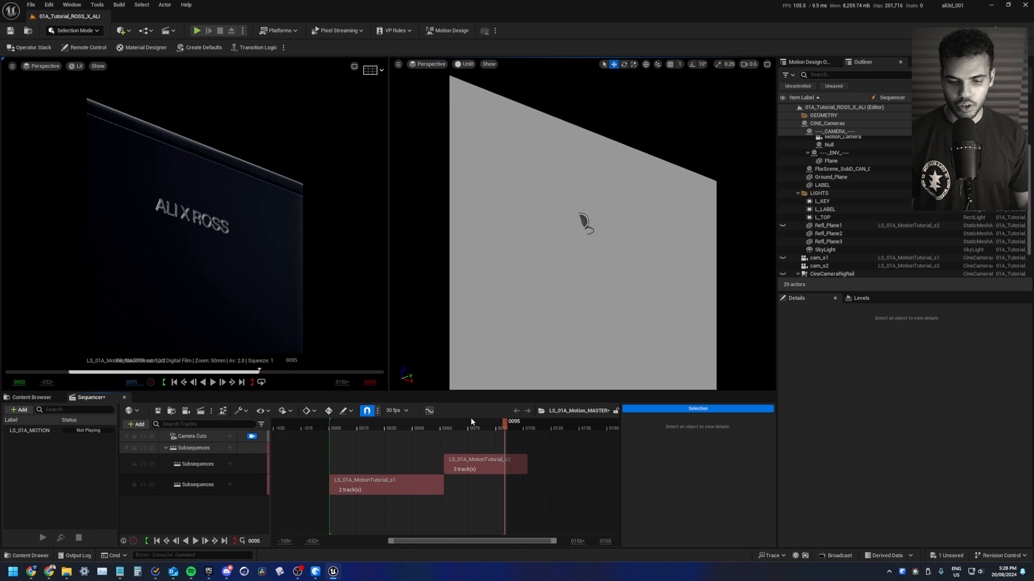
{"action": "left_click_drag", "start_coordinate": [470, 418], "coordinate": [480, 426]}
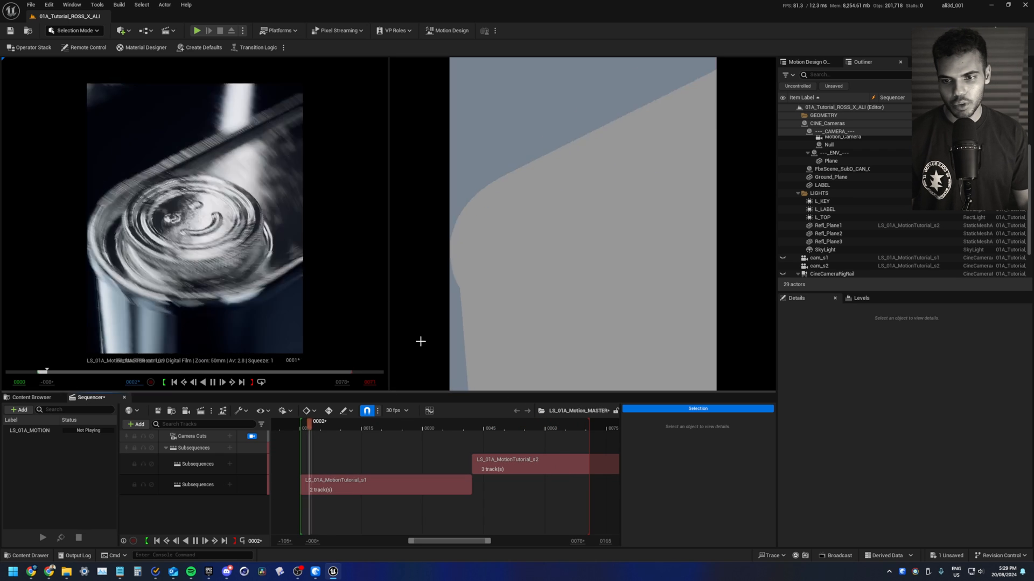
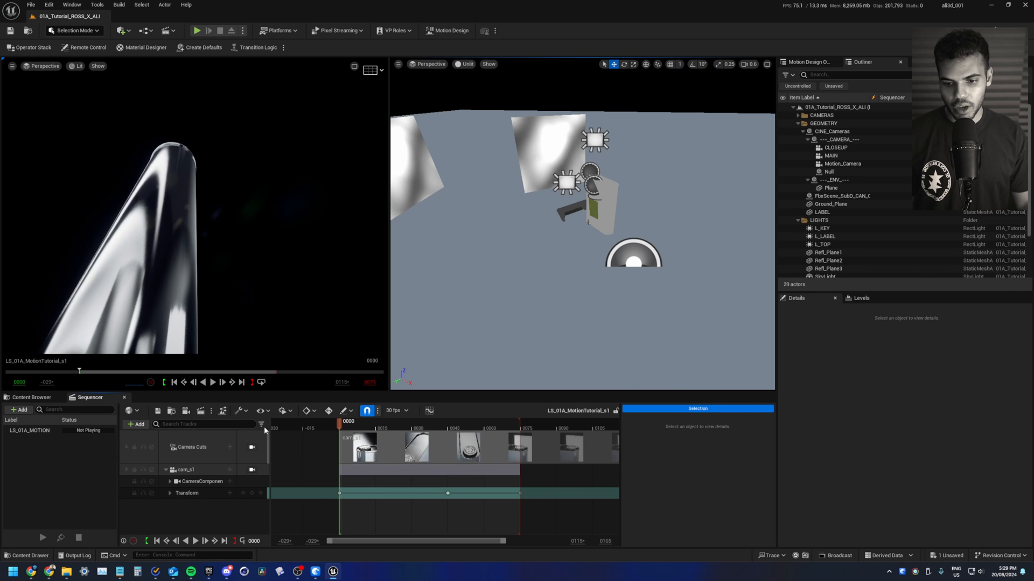
Show the scene overview viewport in lit mode and lock the shot viewport to the cam_s1 camera.
{"action": "key", "text": "alt+4"}
{"action": "right_click_drag", "start_coordinate": [546, 214], "coordinate": [592, 215]}
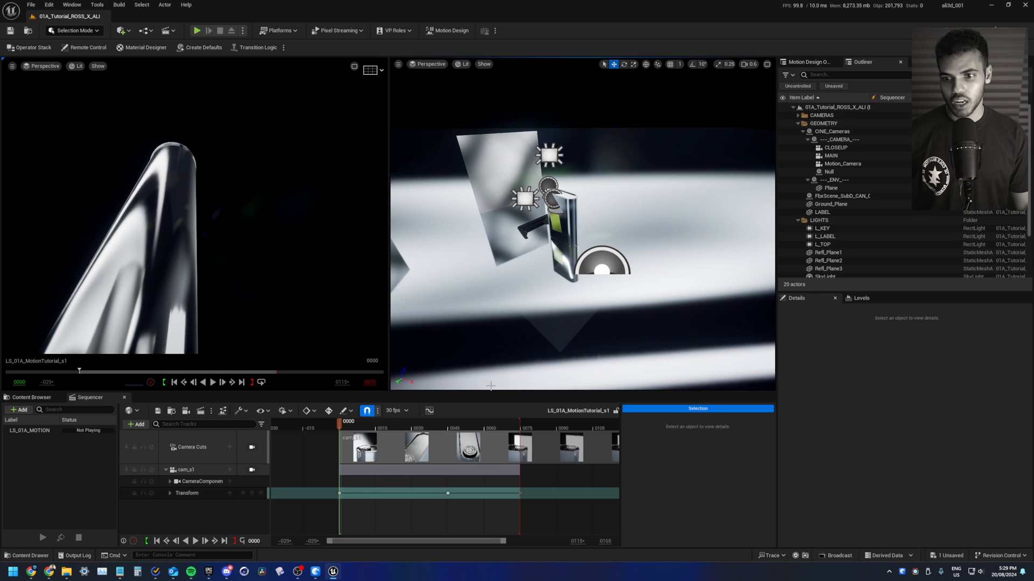
{"action": "left_click", "coordinate": [439, 454]}
{"action": "left_click", "coordinate": [136, 203]}
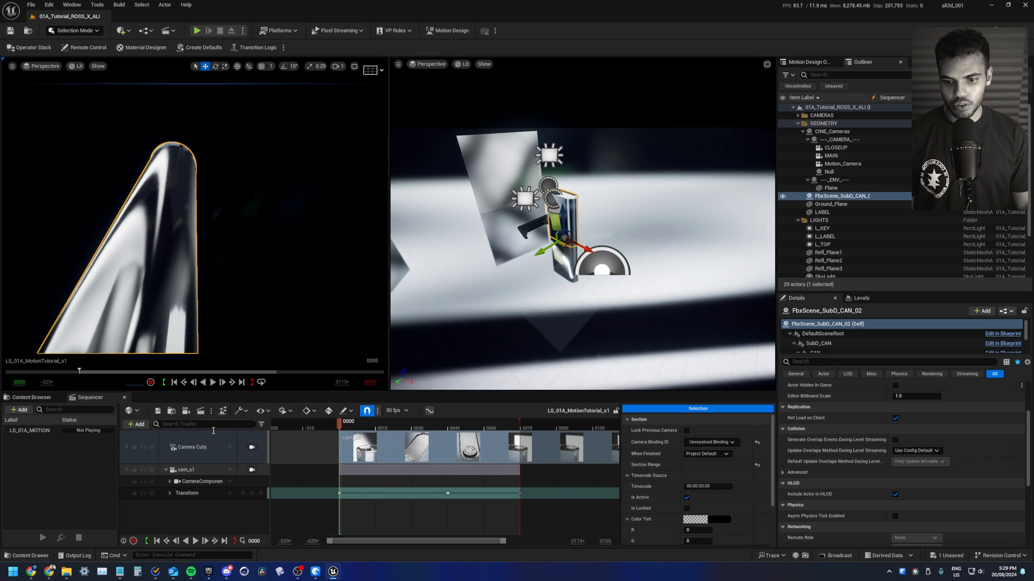
{"action": "left_click", "coordinate": [252, 469]}
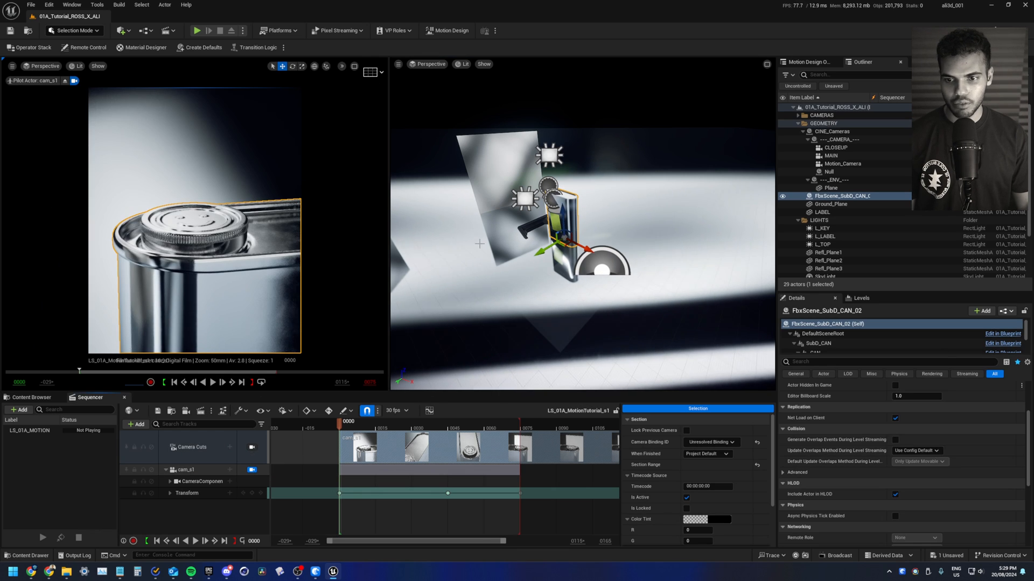
Add all actors of the LIGHTS folder, from L_KEY through SkyLight, to the LS_01A_MotionTutorial_s1 sequence.
{"action": "left_click", "coordinate": [479, 244]}
{"action": "left_click", "coordinate": [799, 124]}
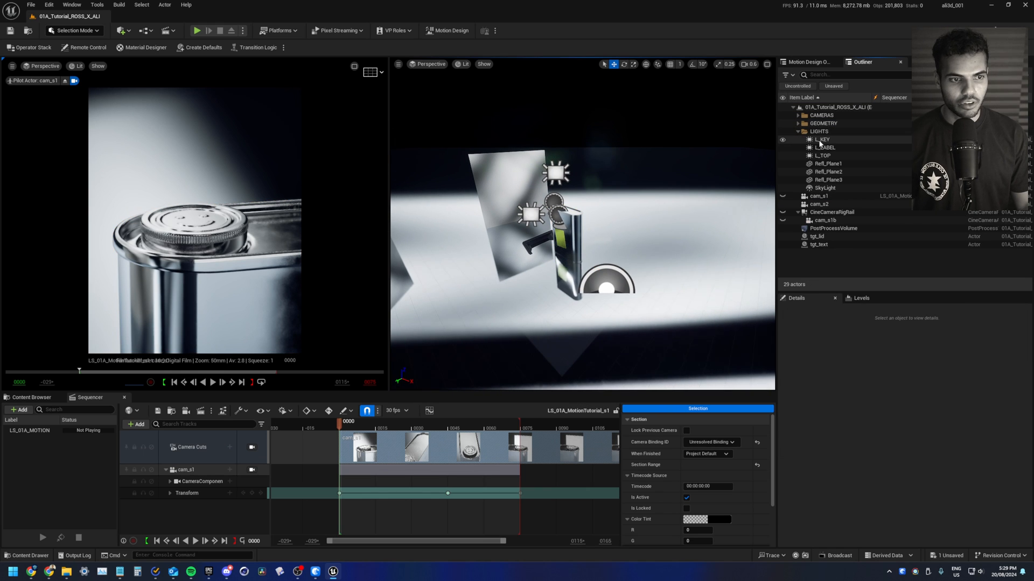
{"action": "left_click", "coordinate": [816, 188], "text": "shift"}
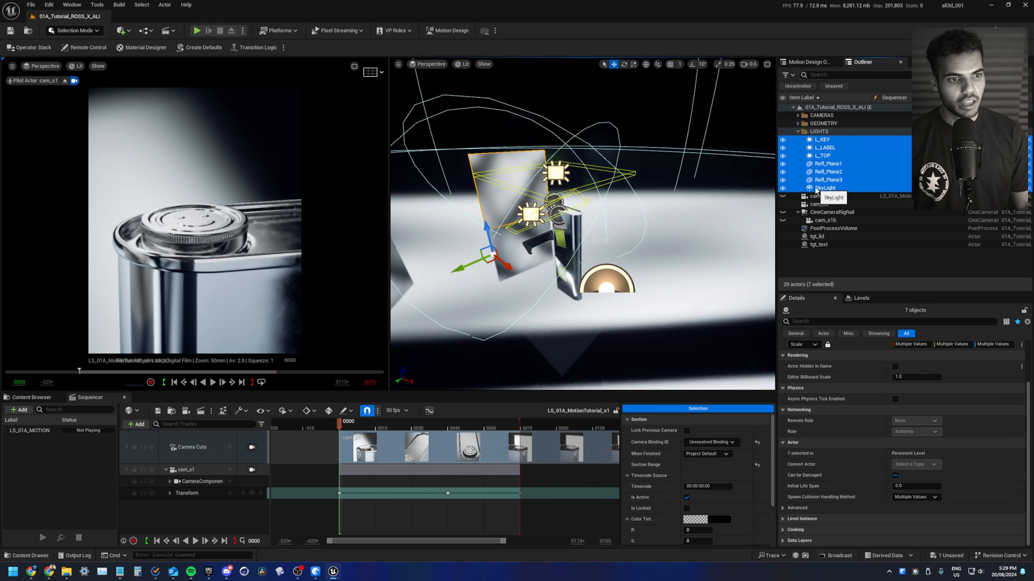
{"action": "left_click_drag", "start_coordinate": [825, 190], "coordinate": [345, 424]}
{"action": "left_click_drag", "start_coordinate": [168, 526], "coordinate": [177, 495]}
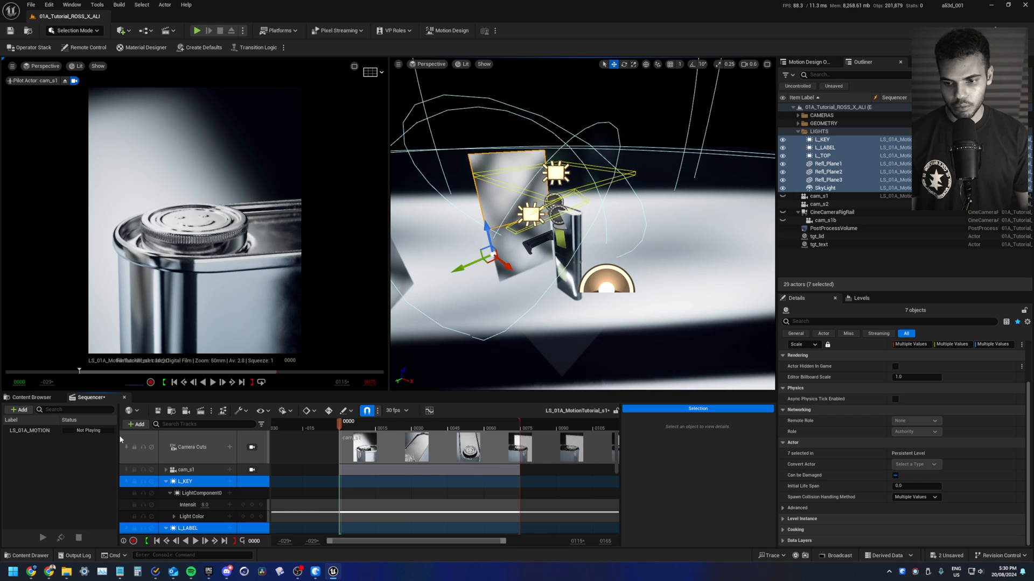
Enlarge the Sequencer area and move the tracks of all lights and reflection planes into a new folder.
{"action": "left_click_drag", "start_coordinate": [119, 439], "coordinate": [78, 439]}
{"action": "left_click_drag", "start_coordinate": [182, 392], "coordinate": [180, 303]}
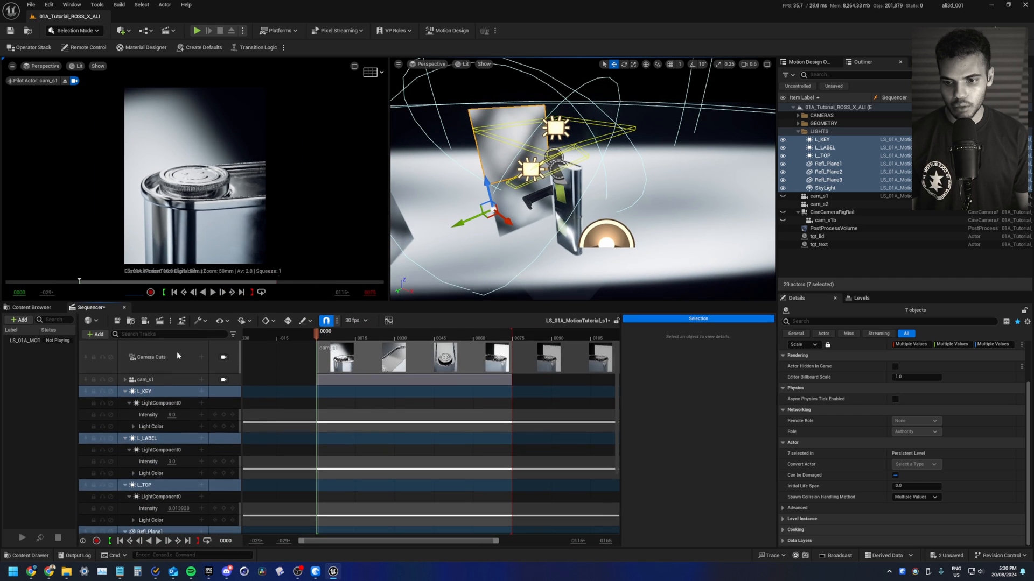
{"action": "right_click", "coordinate": [171, 392]}
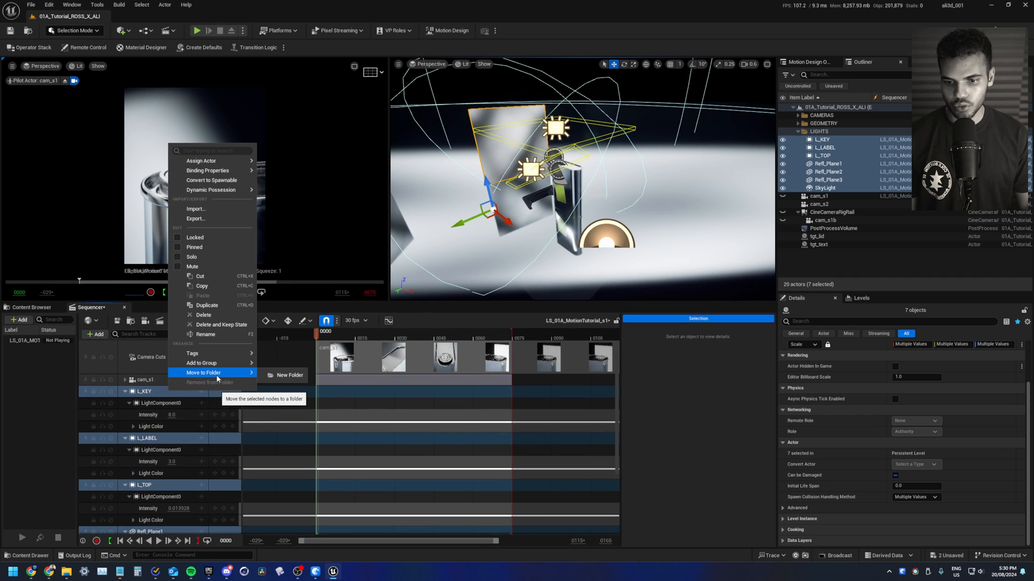
{"action": "left_click", "coordinate": [278, 383]}
Add an Actor Hidden In Game track to every track from L_KEY through SkyLight in the new folder.
{"action": "scroll", "coordinate": [169, 493], "scroll_direction": "down", "scroll_amount": 5}
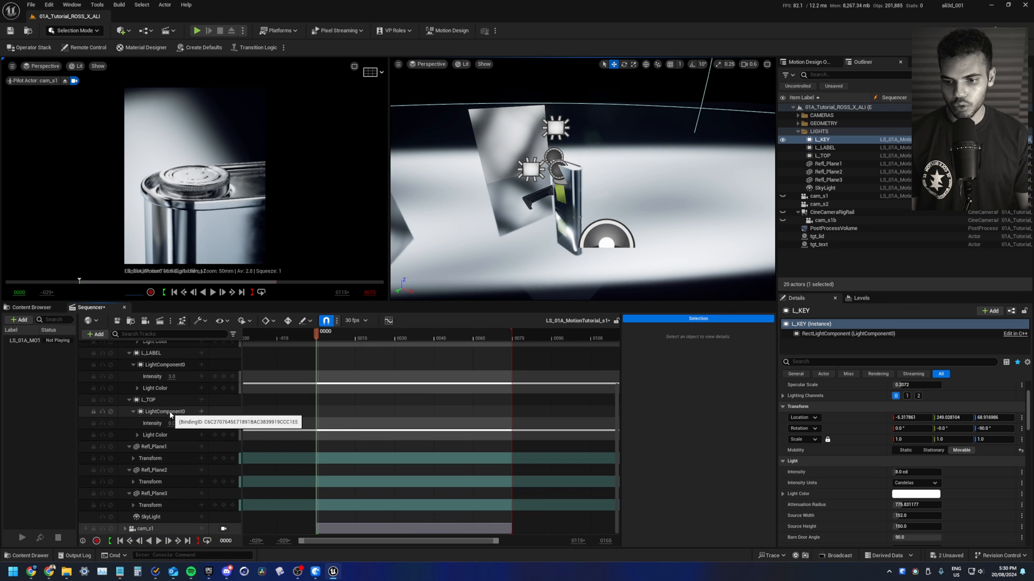
{"action": "left_click", "coordinate": [159, 516], "text": "shift"}
{"action": "scroll", "coordinate": [198, 388], "scroll_direction": "up", "scroll_amount": 5}
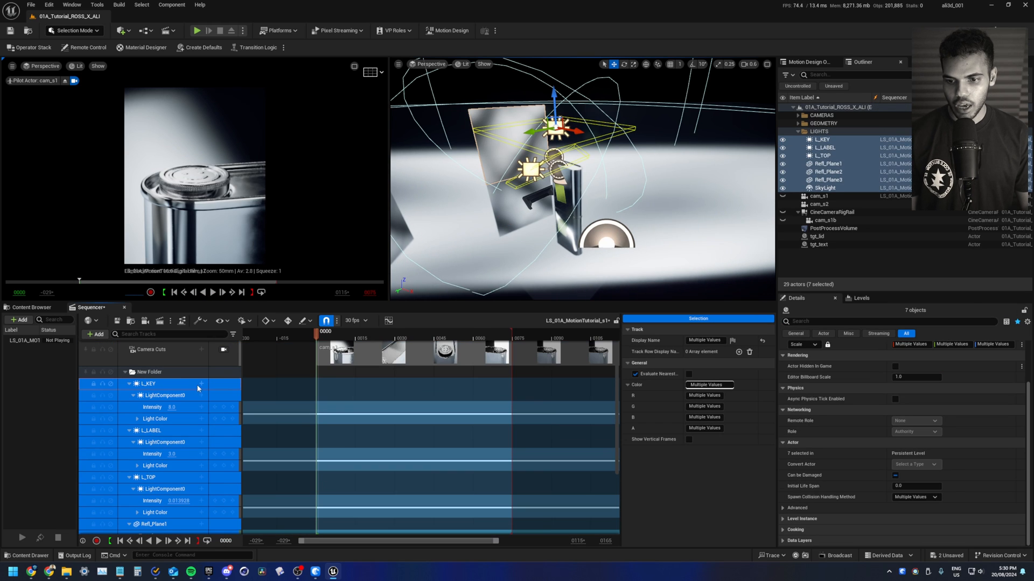
{"action": "left_click", "coordinate": [201, 384]}
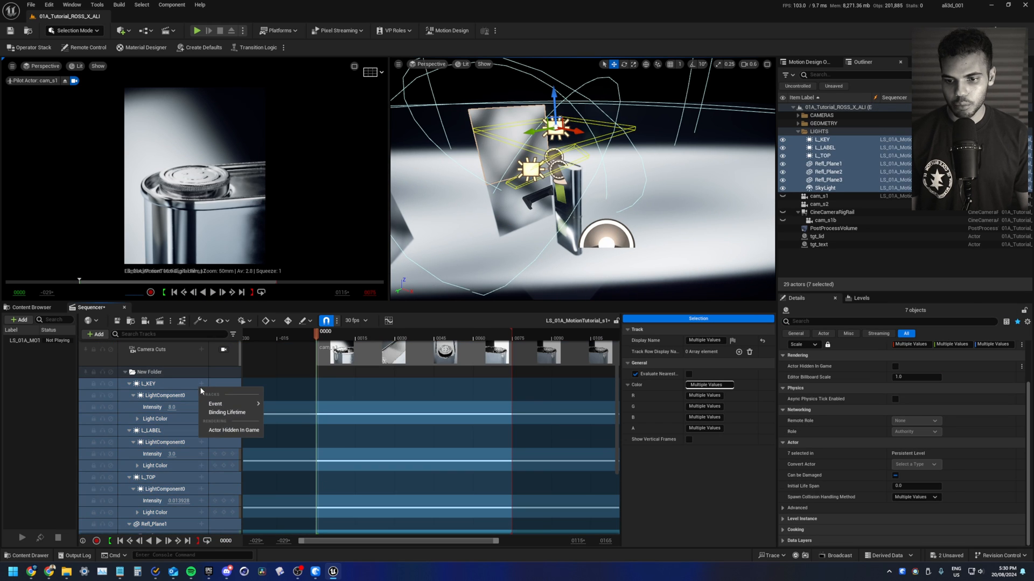
{"action": "left_click", "coordinate": [235, 431]}
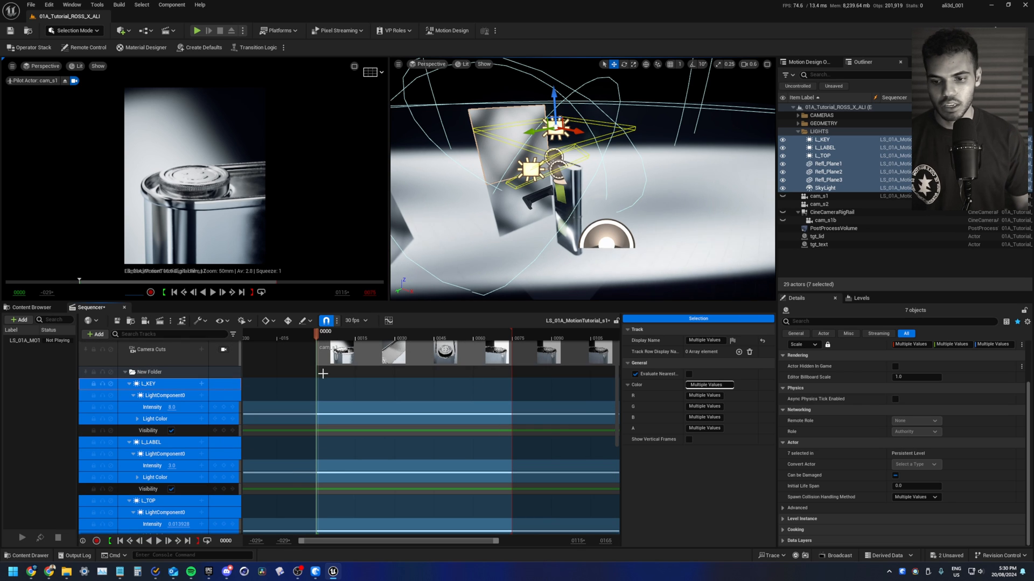
Turn off visibility on the tracks of L_KEY, L_LABEL, L_TOP, Refl_Plane1 to Refl_Plane3 and SkyLight in the new folder.
{"action": "left_click", "coordinate": [171, 430]}
{"action": "left_click", "coordinate": [171, 489]}
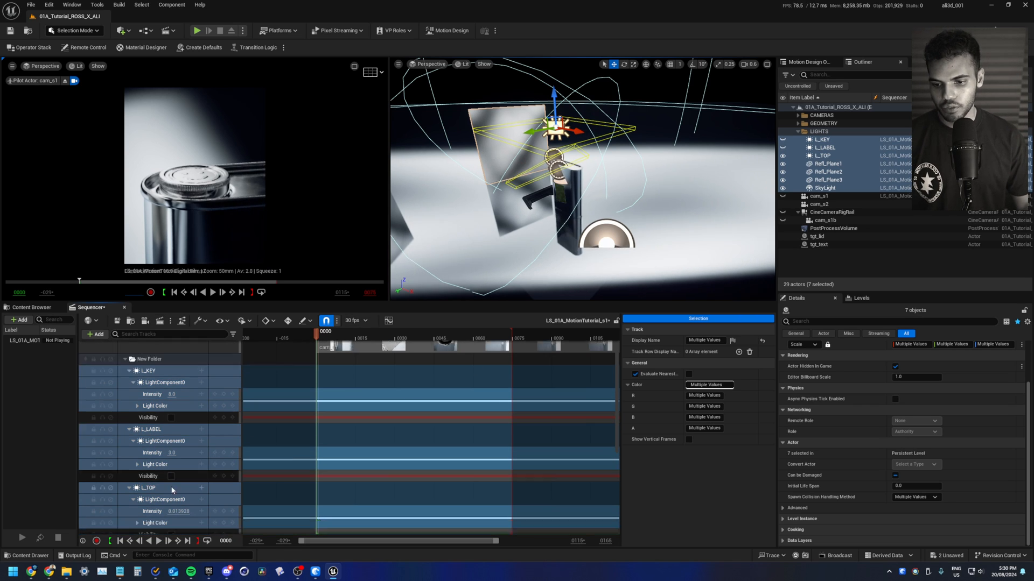
{"action": "scroll", "coordinate": [171, 488], "scroll_direction": "down", "scroll_amount": 3}
{"action": "left_click", "coordinate": [172, 483]}
{"action": "scroll", "coordinate": [172, 479], "scroll_direction": "down", "scroll_amount": 3}
{"action": "left_click", "coordinate": [171, 454]}
{"action": "scroll", "coordinate": [172, 458], "scroll_direction": "down", "scroll_amount": 2}
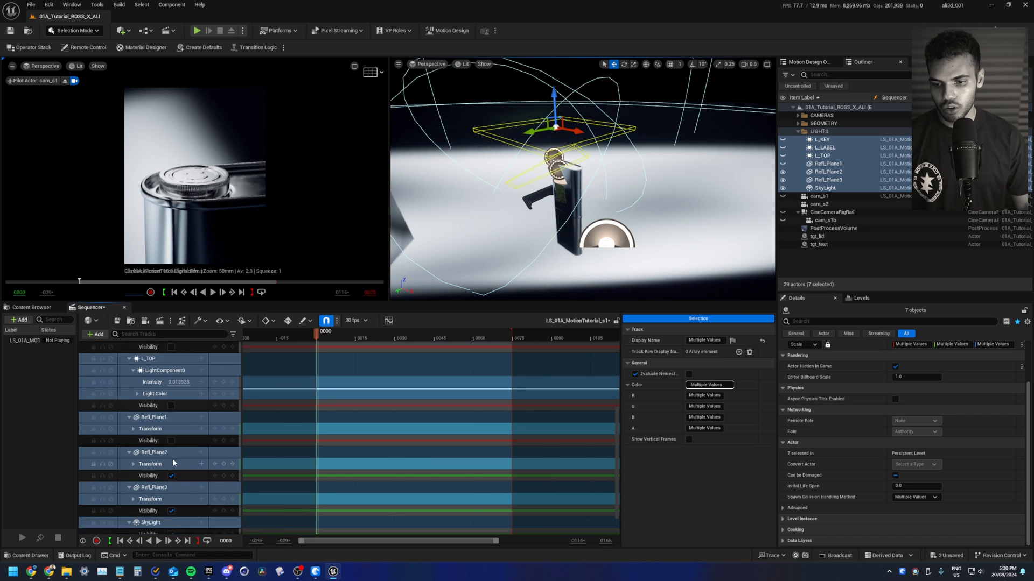
{"action": "left_click", "coordinate": [171, 458]}
{"action": "left_click", "coordinate": [171, 494]}
{"action": "left_click", "coordinate": [171, 516]}
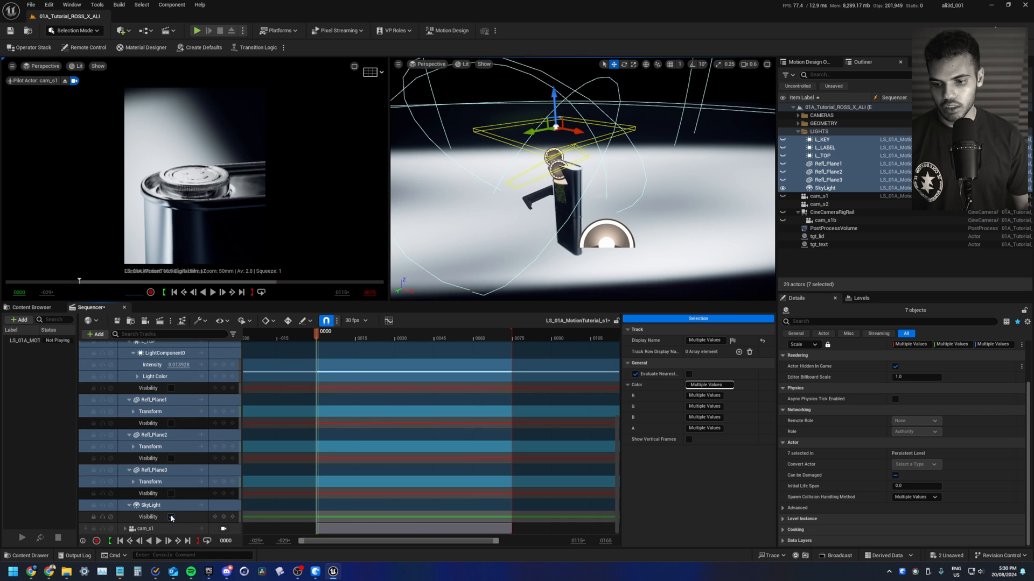
Collapse the folder of light tracks, move it below the cam_s1 track and rename it HIDE.
{"action": "scroll", "coordinate": [303, 392], "scroll_direction": "up", "scroll_amount": 10}
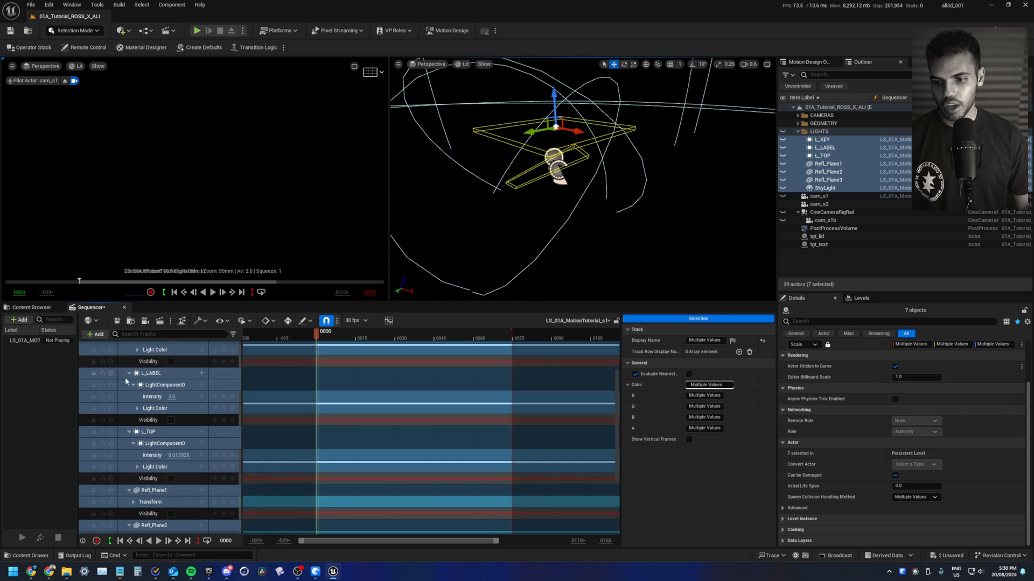
{"action": "left_click", "coordinate": [126, 380]}
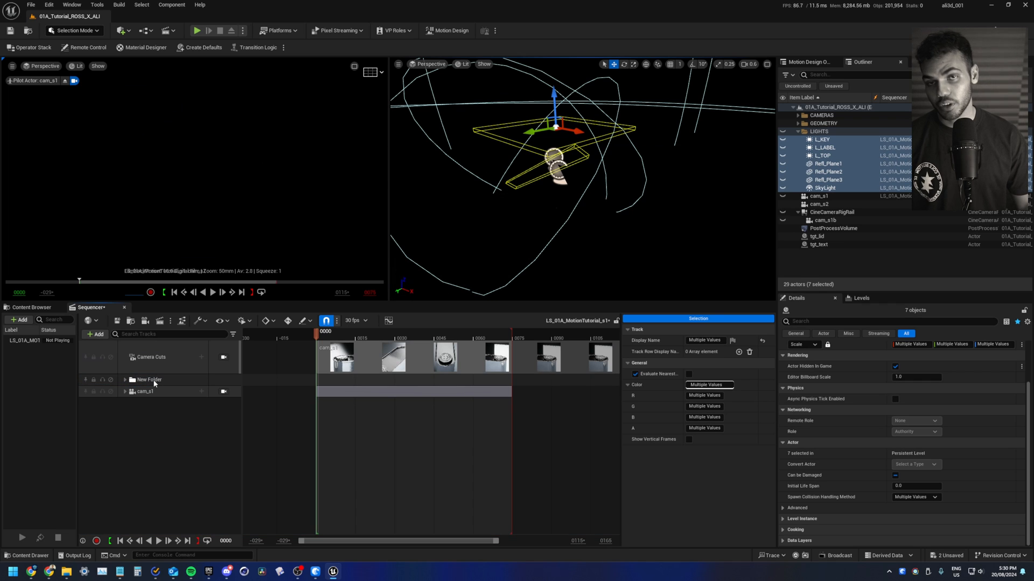
{"action": "left_click_drag", "start_coordinate": [154, 381], "coordinate": [150, 395]}
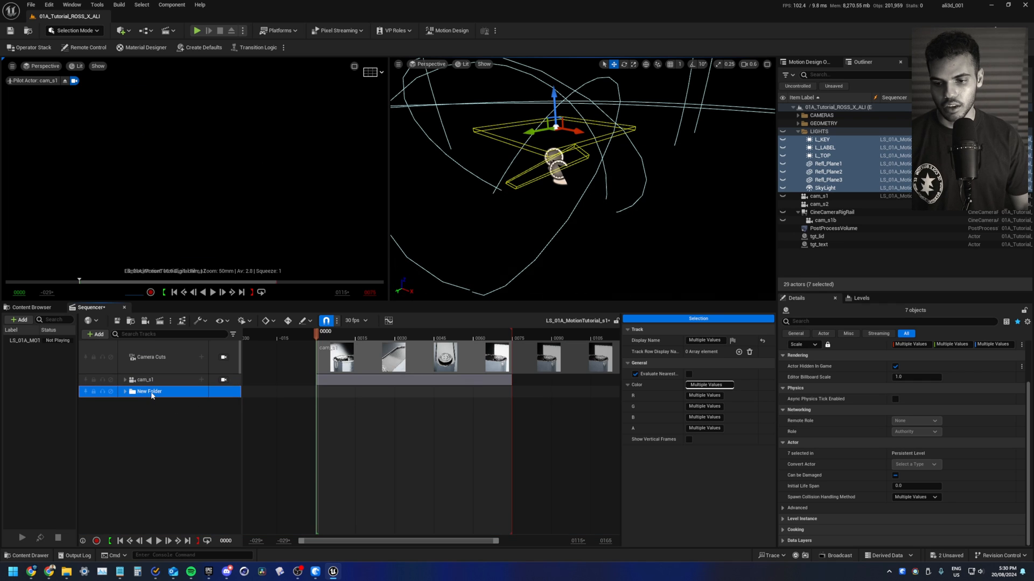
{"action": "double_click", "coordinate": [151, 393]}
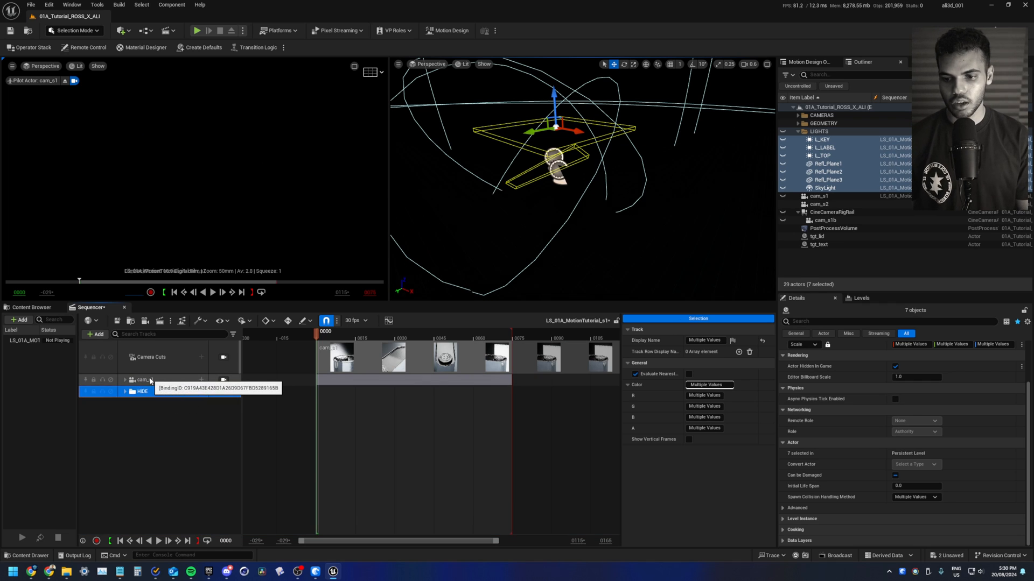
{"action": "left_click", "coordinate": [400, 115]}
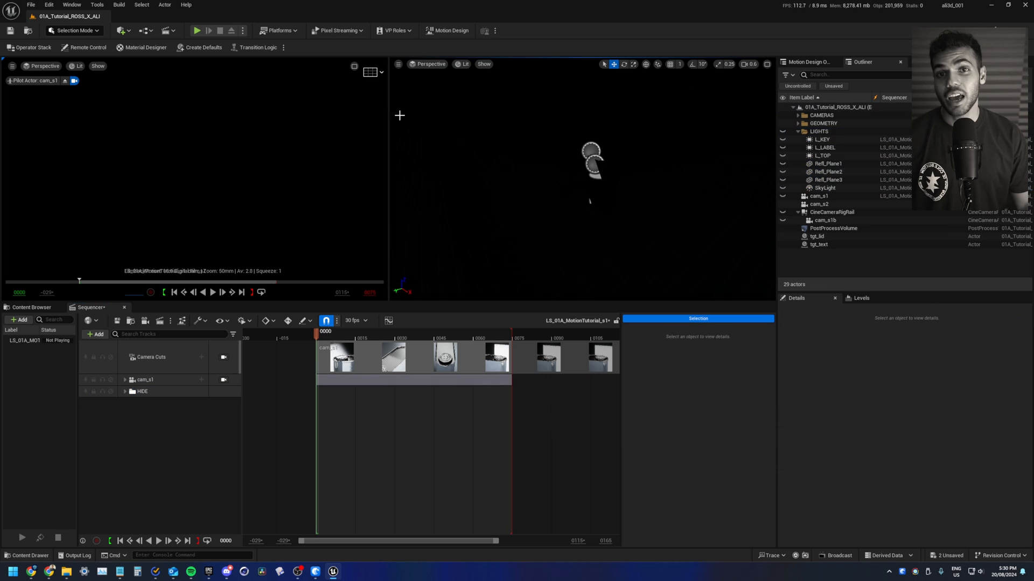
Add a Rect Light to the scene and set its intensity to 1 cd.
{"action": "left_click", "coordinate": [125, 31]}
{"action": "mouse_move", "coordinate": [178, 134]}
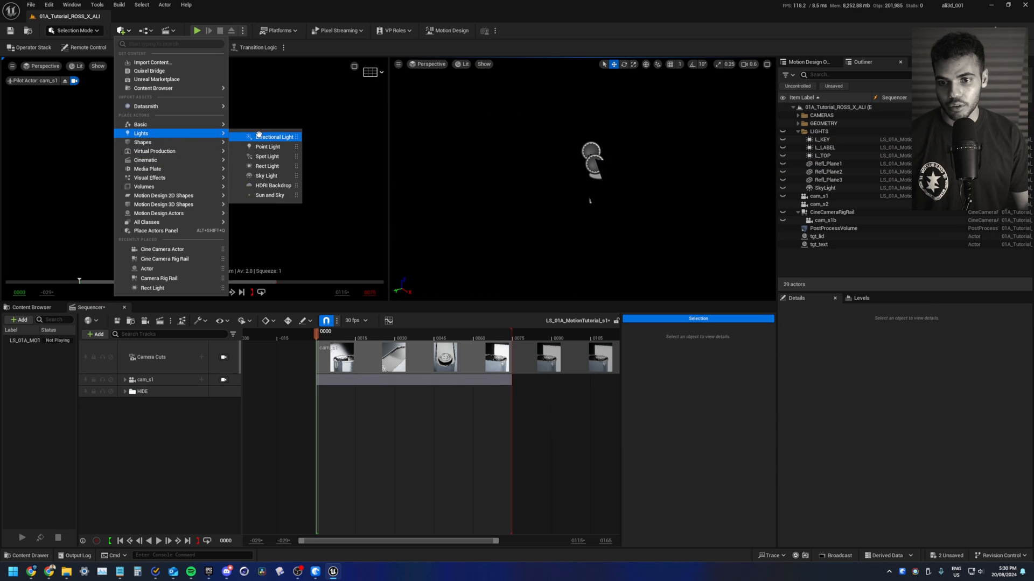
{"action": "left_click", "coordinate": [275, 167]}
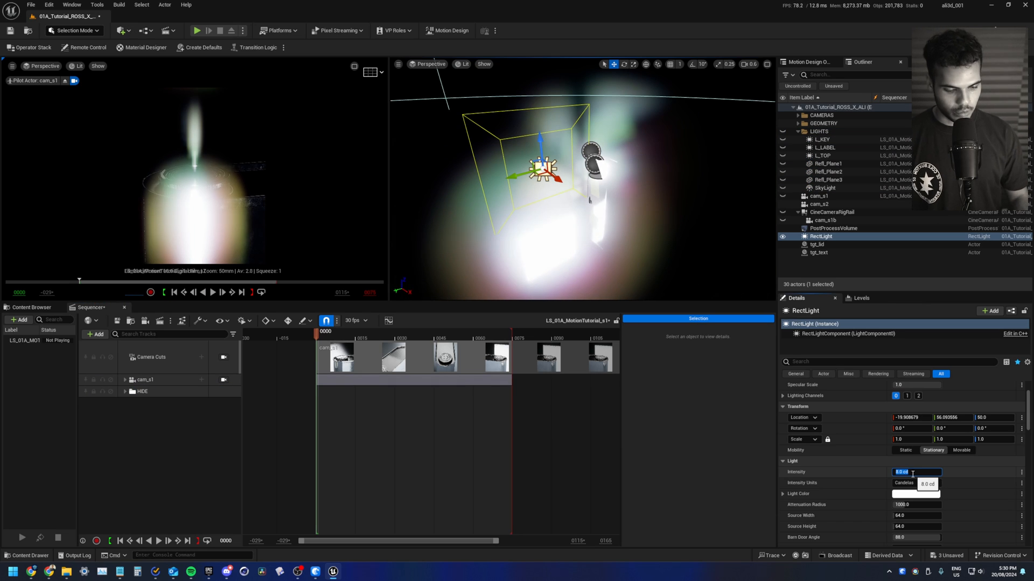
{"action": "type", "text": "1"}
{"action": "key", "text": "Return"}
Add RectLight to the LS_01A_MotionTutorial_s1 sequence and convert its track to a spawnable.
{"action": "left_click_drag", "start_coordinate": [820, 236], "coordinate": [267, 346]}
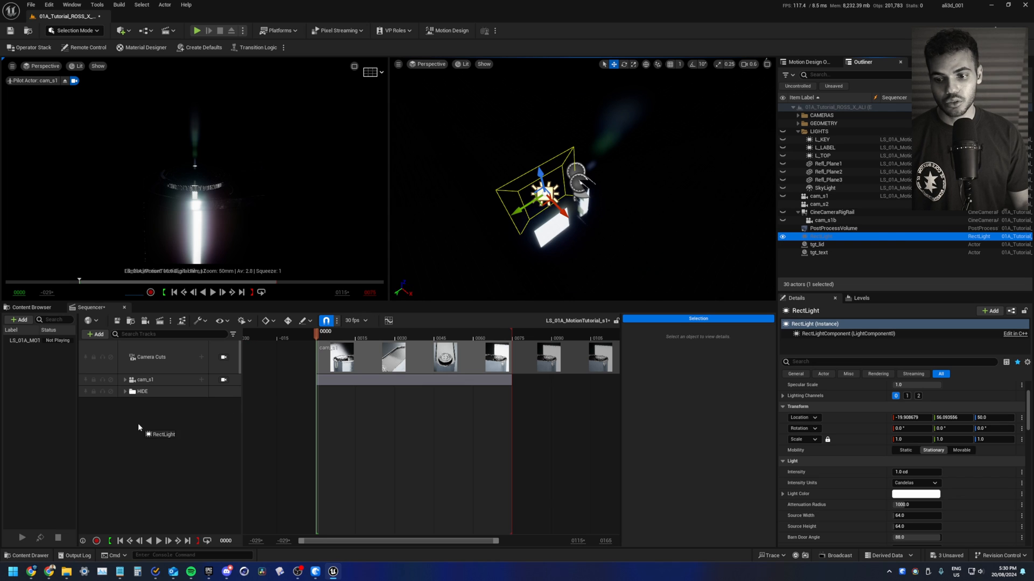
{"action": "left_click_drag", "start_coordinate": [138, 423], "coordinate": [138, 423]}
{"action": "right_click", "coordinate": [141, 403]}
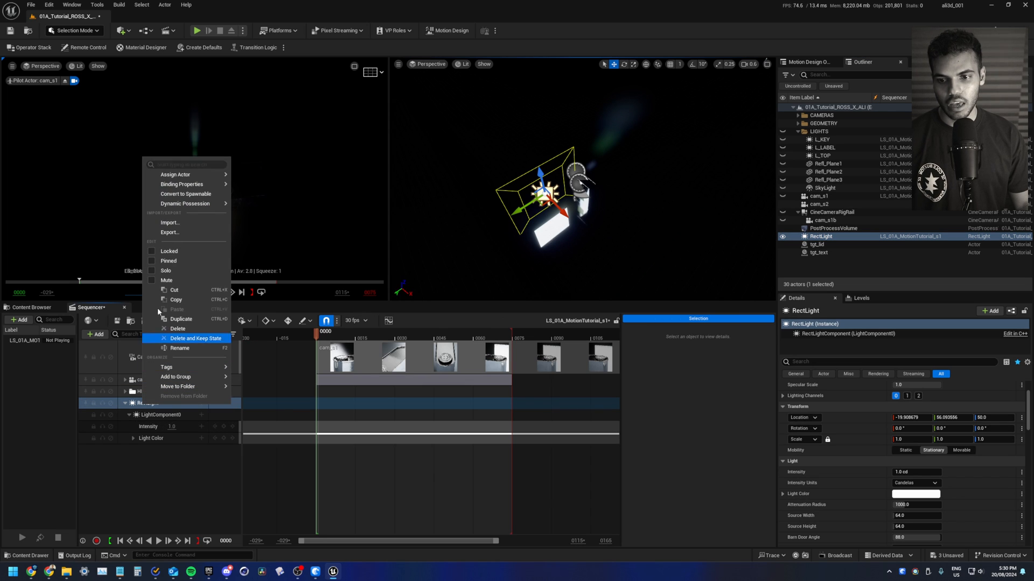
{"action": "left_click", "coordinate": [186, 194]}
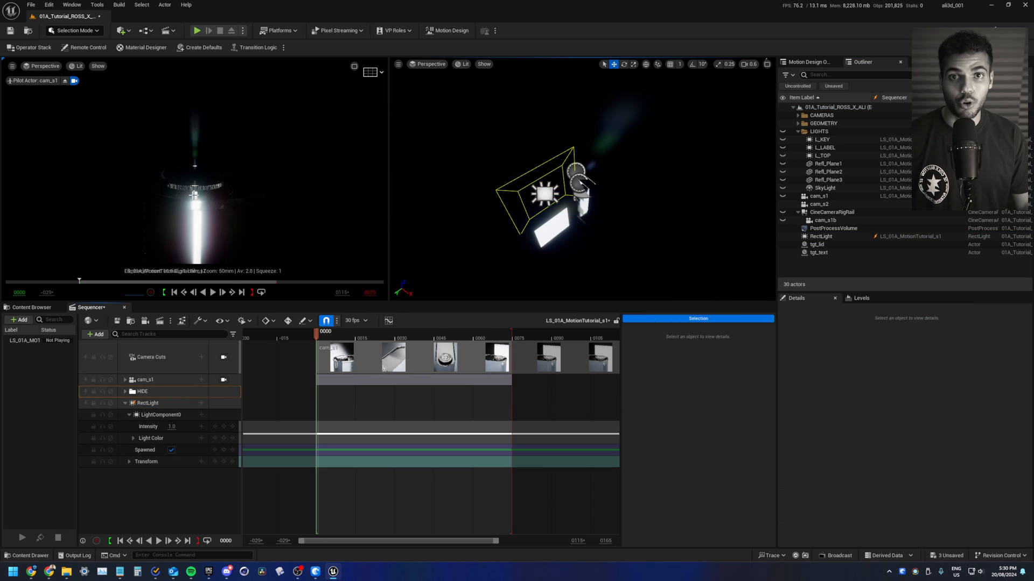
{"action": "left_click", "coordinate": [156, 404]}
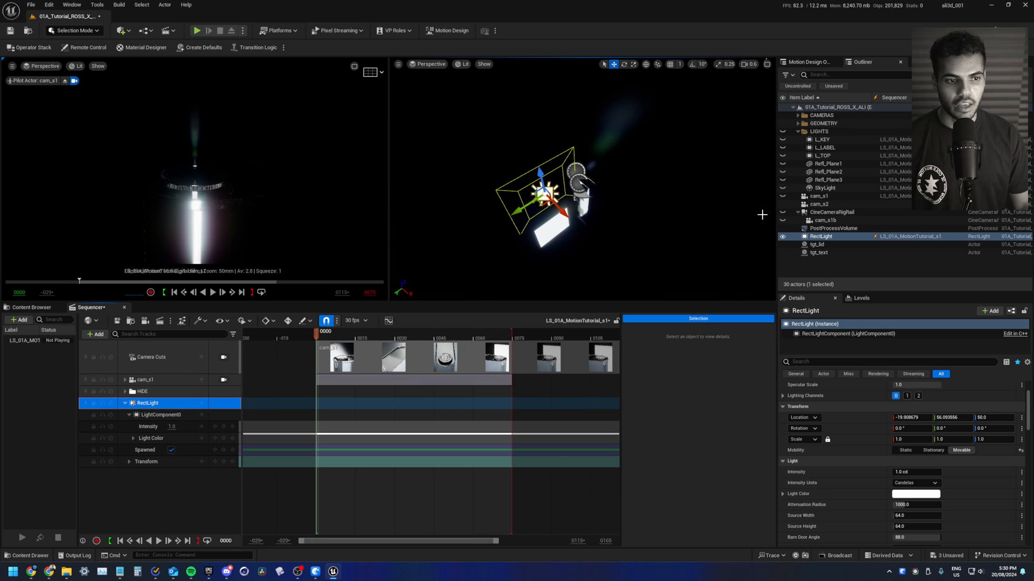
Place RectLight above the can at about X -24, Y 36, Z 119 and rotate it to face straight down.
{"action": "left_click", "coordinate": [798, 131]}
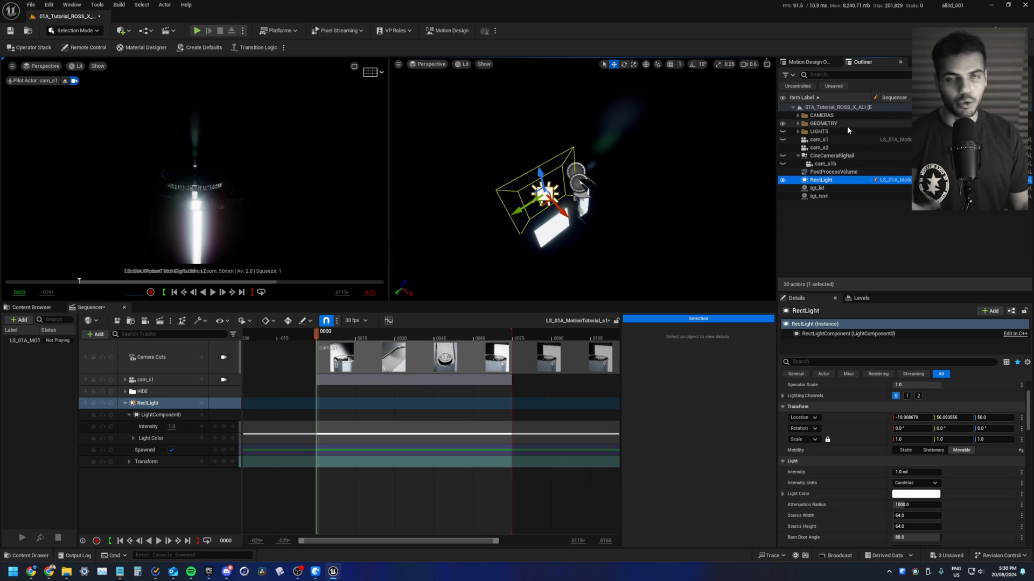
{"action": "left_click_drag", "start_coordinate": [619, 180], "coordinate": [662, 169], "text": "alt"}
{"action": "left_click_drag", "start_coordinate": [574, 187], "coordinate": [632, 160]}
{"action": "key", "text": "e"}
{"action": "key", "text": "d"}
{"action": "mouse_move", "coordinate": [573, 136]}
{"action": "right_mouse_down"}
{"action": "mouse_move", "coordinate": [530, 135]}
{"action": "mouse_move", "coordinate": [565, 148]}
{"action": "right_mouse_up"}
{"action": "key", "text": "w"}
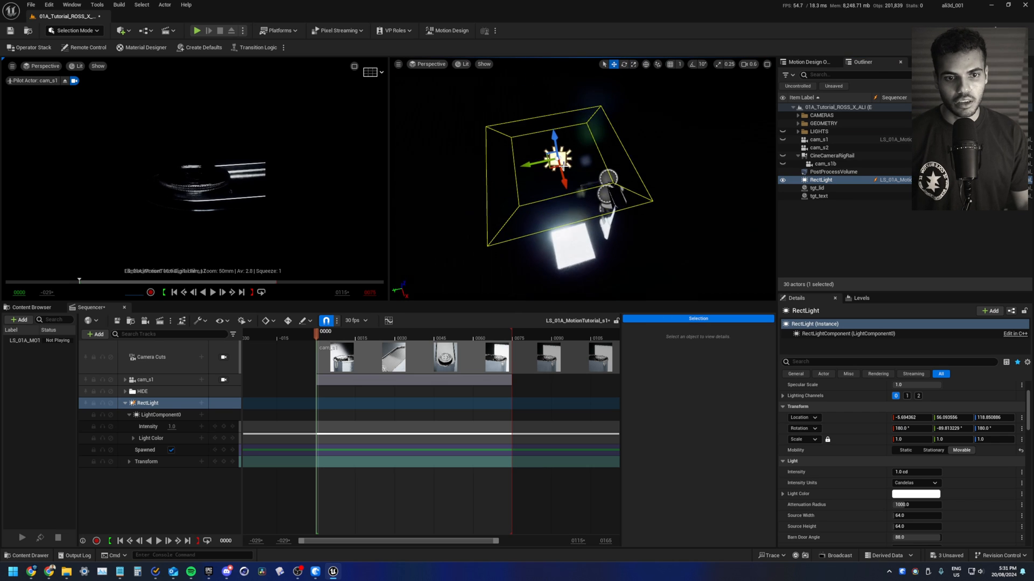
{"action": "left_click_drag", "start_coordinate": [553, 168], "coordinate": [573, 145]}
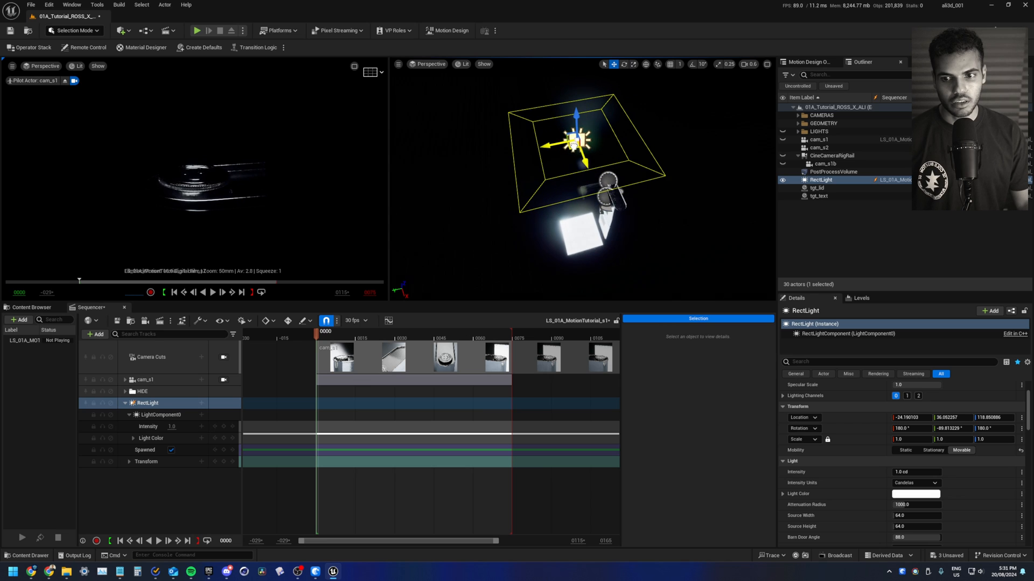
{"action": "right_click_drag", "start_coordinate": [580, 152], "coordinate": [689, 150]}
{"action": "key", "text": "a"}
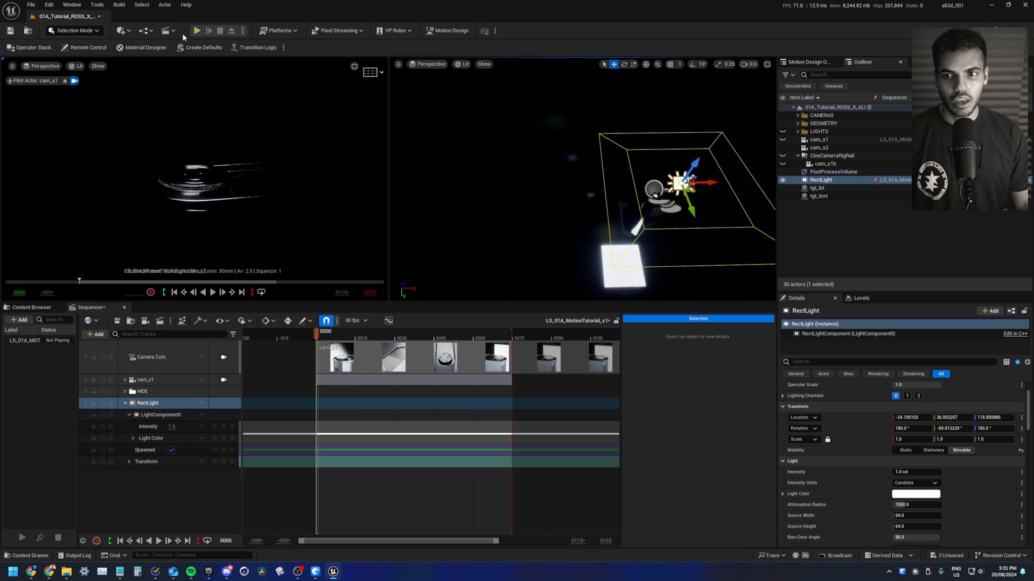
Duplicate RectLight, then move the copy beside the can to about X -55, Y -62, Z 45 and rotate it toward the can.
{"action": "left_click", "coordinate": [123, 33]}
{"action": "left_click", "coordinate": [832, 181]}
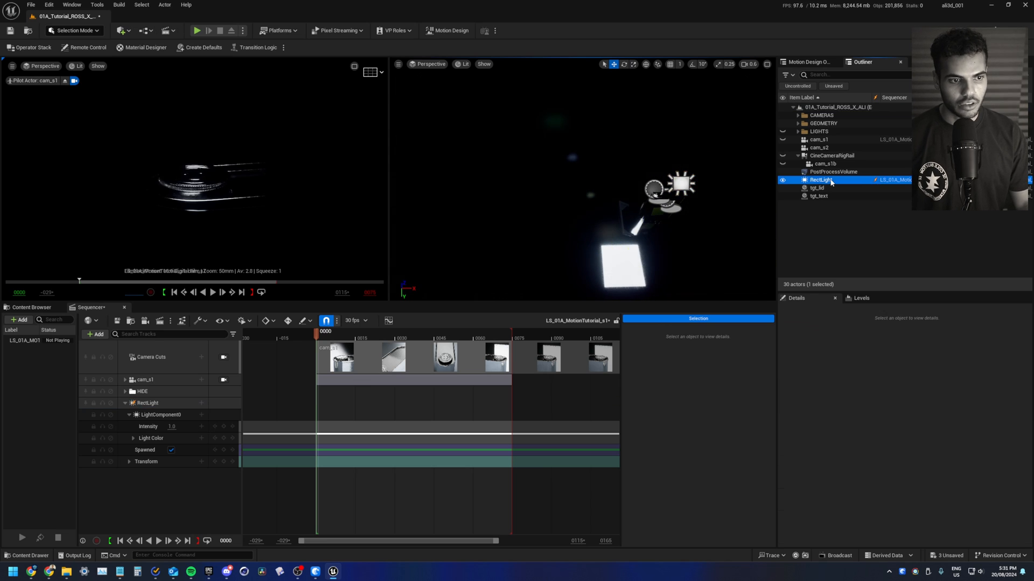
{"action": "key", "text": "ctrl+d"}
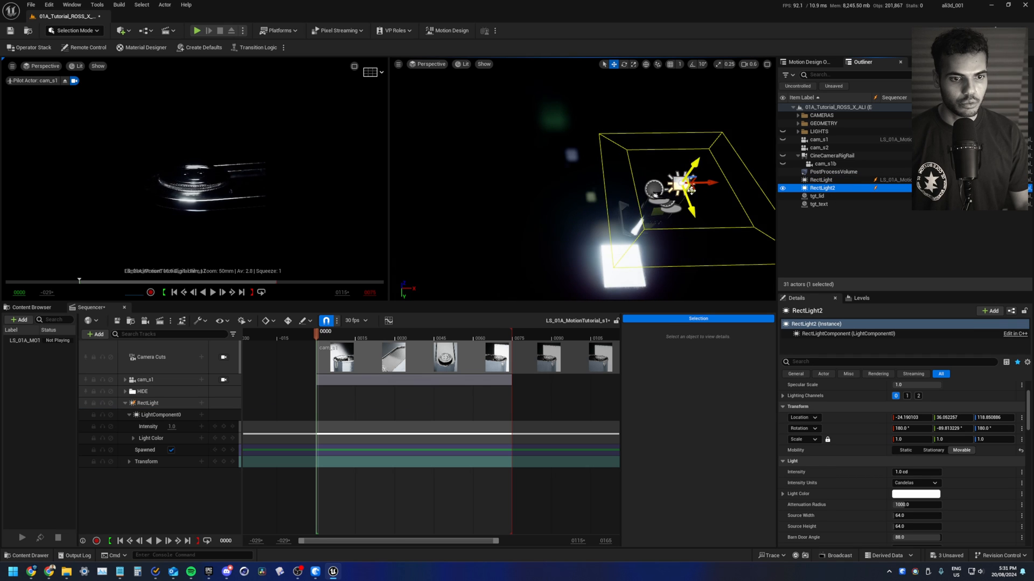
{"action": "left_click_drag", "start_coordinate": [691, 190], "coordinate": [641, 204]}
{"action": "key", "text": "e"}
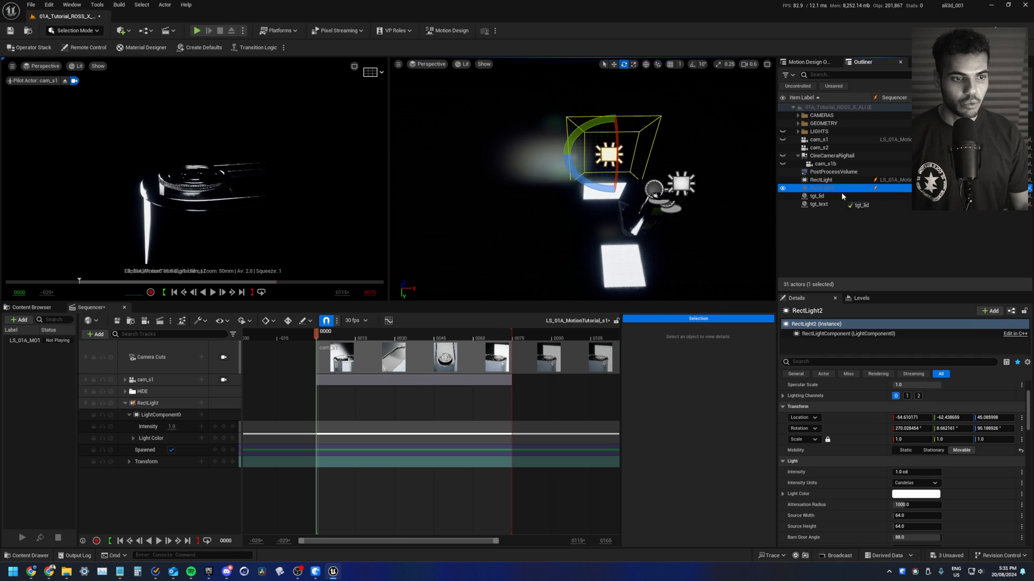
Add RectLight2 to the sequence, convert it to a spawnable and collapse the light tracks.
{"action": "left_click_drag", "start_coordinate": [106, 507], "coordinate": [107, 500]}
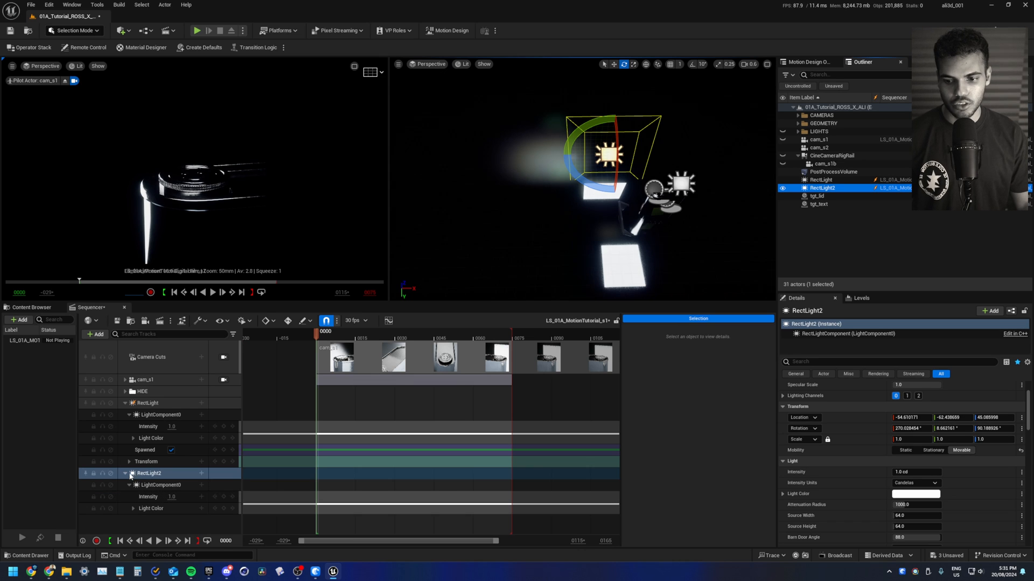
{"action": "right_click", "coordinate": [159, 475]}
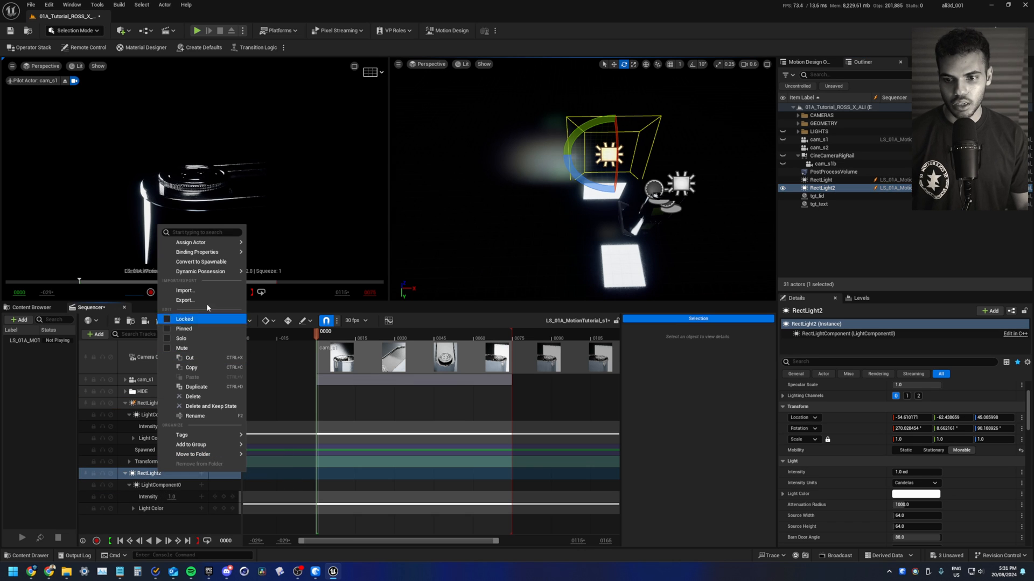
{"action": "left_click", "coordinate": [201, 262]}
{"action": "left_click", "coordinate": [126, 402]}
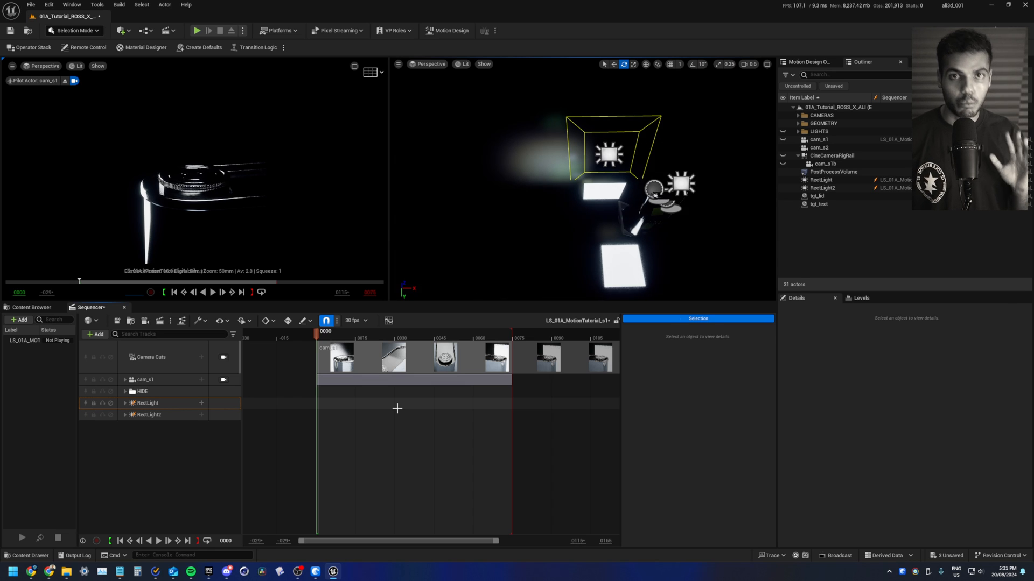
Expand the cam_s1 and RectLight tracks and key RectLight's transform at frame 0.
{"action": "left_click", "coordinate": [397, 404]}
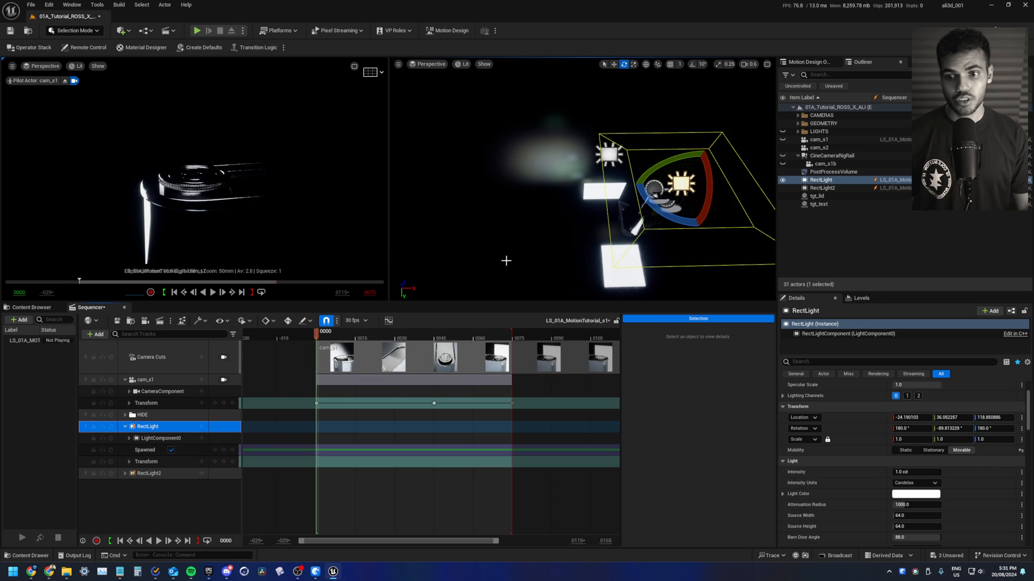
{"action": "key", "text": "w"}
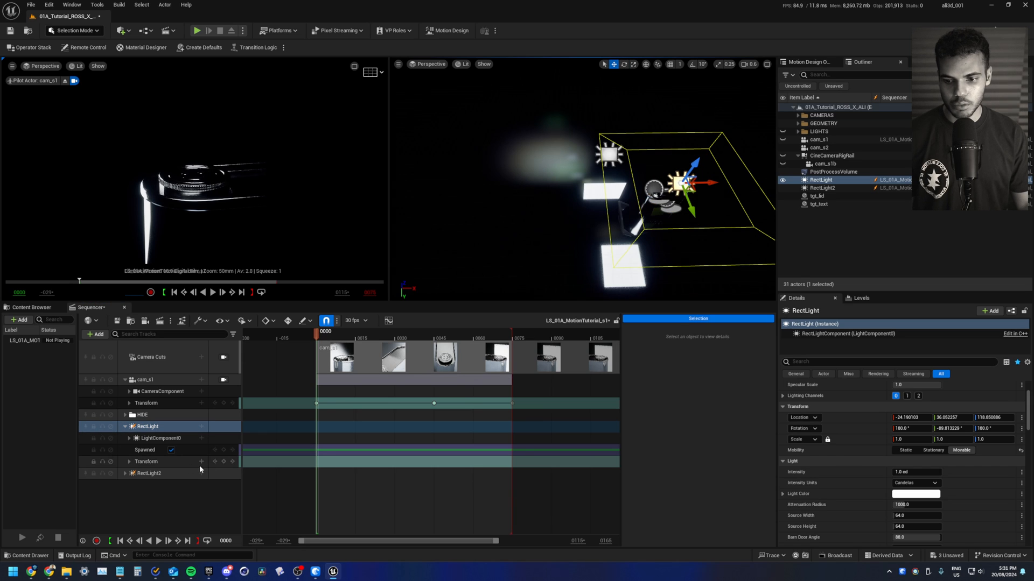
{"action": "left_click", "coordinate": [224, 462]}
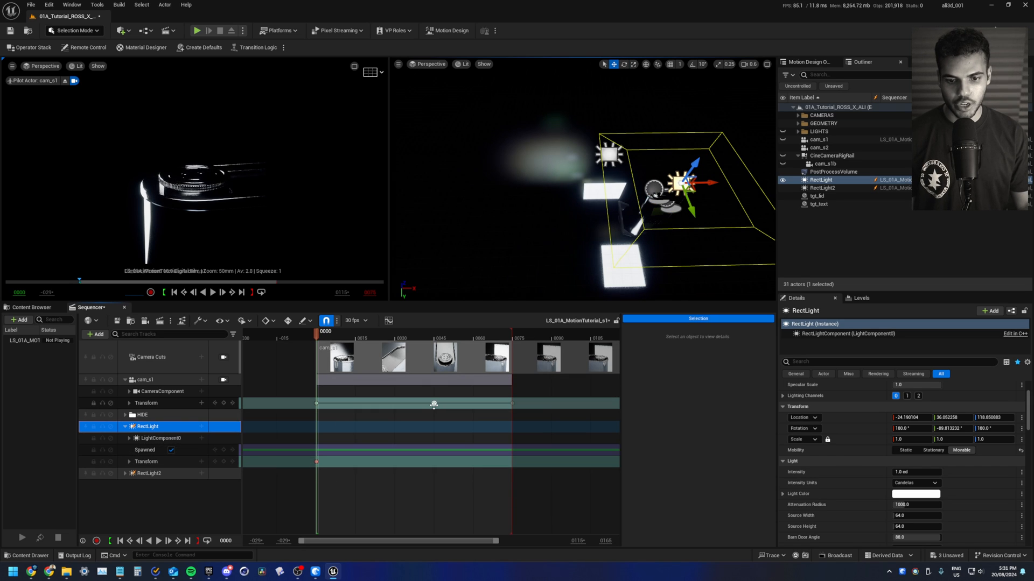
At the camera's middle key on frame 45, move RectLight to about X 38, Y -7 and key its transform.
{"action": "left_click", "coordinate": [433, 404]}
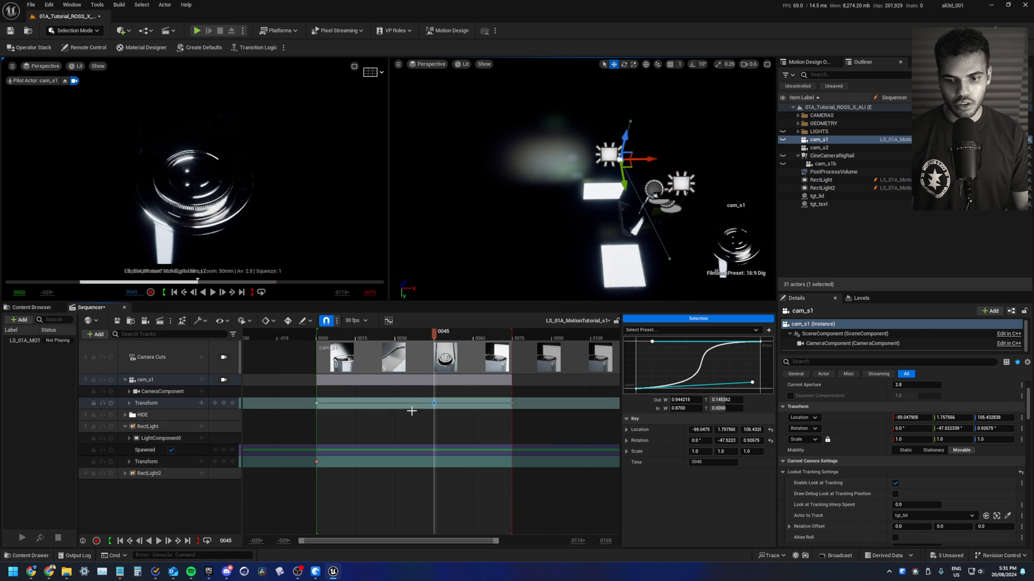
{"action": "left_click", "coordinate": [177, 428]}
{"action": "left_click_drag", "start_coordinate": [540, 166], "coordinate": [638, 171], "text": "alt"}
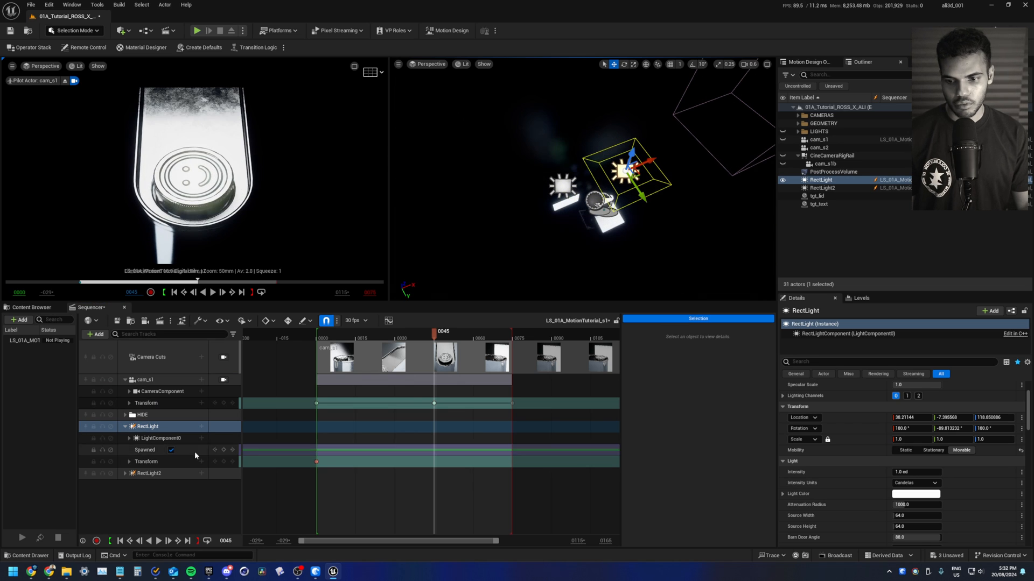
{"action": "left_click", "coordinate": [223, 462]}
At the camera's last key on frame 75, move RectLight to about X 46, Y -36 and key its transform.
{"action": "left_click", "coordinate": [511, 403]}
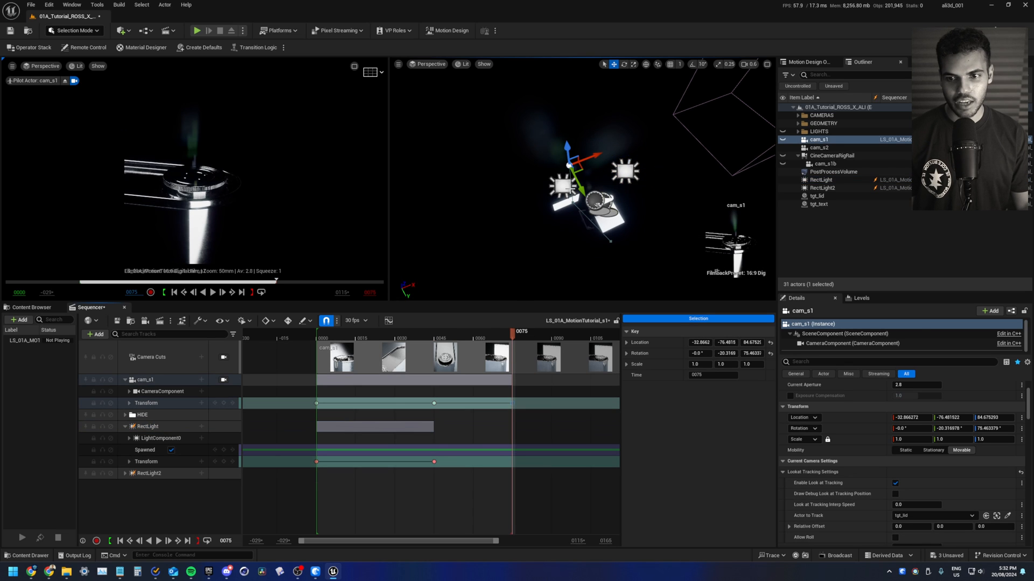
{"action": "left_click", "coordinate": [623, 172]}
{"action": "mouse_move", "coordinate": [623, 172]}
{"action": "left_mouse_down"}
{"action": "mouse_move", "coordinate": [628, 145]}
{"action": "mouse_move", "coordinate": [631, 158]}
{"action": "left_mouse_up"}
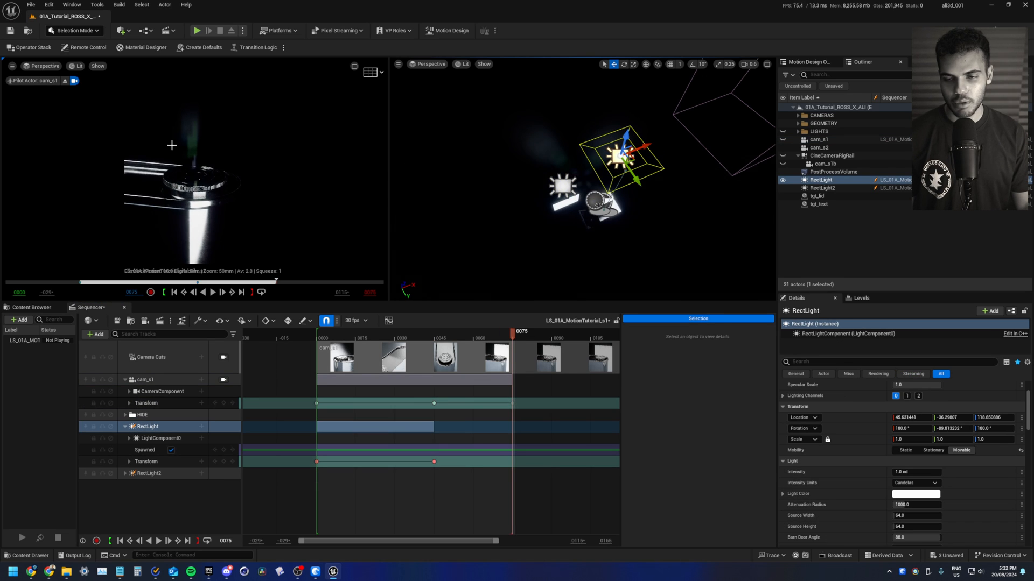
{"action": "left_click", "coordinate": [225, 462]}
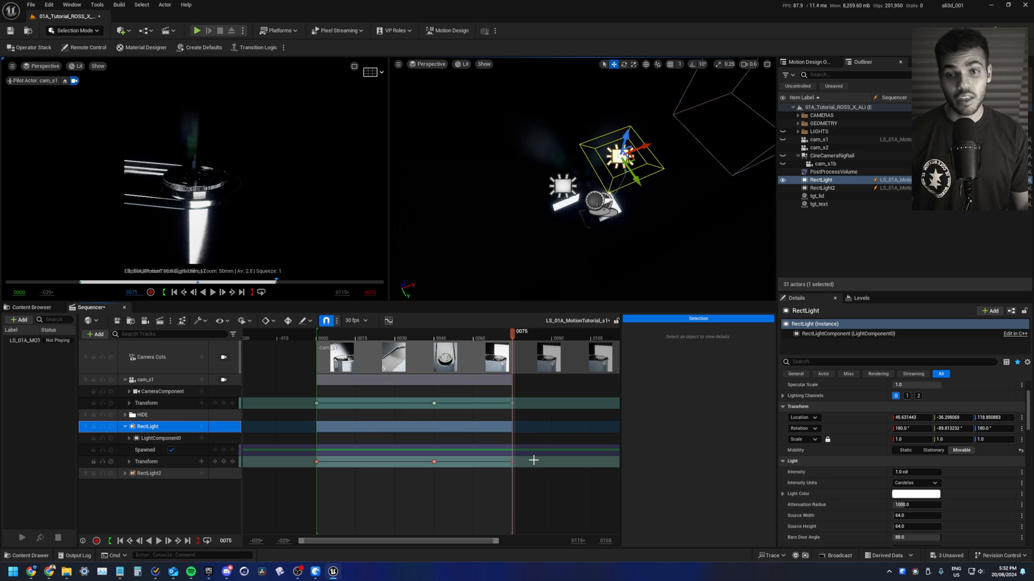
Apply the Exponential ease in-out preset to RectLight's transform keys and save the level and sequence.
{"action": "left_click", "coordinate": [317, 462]}
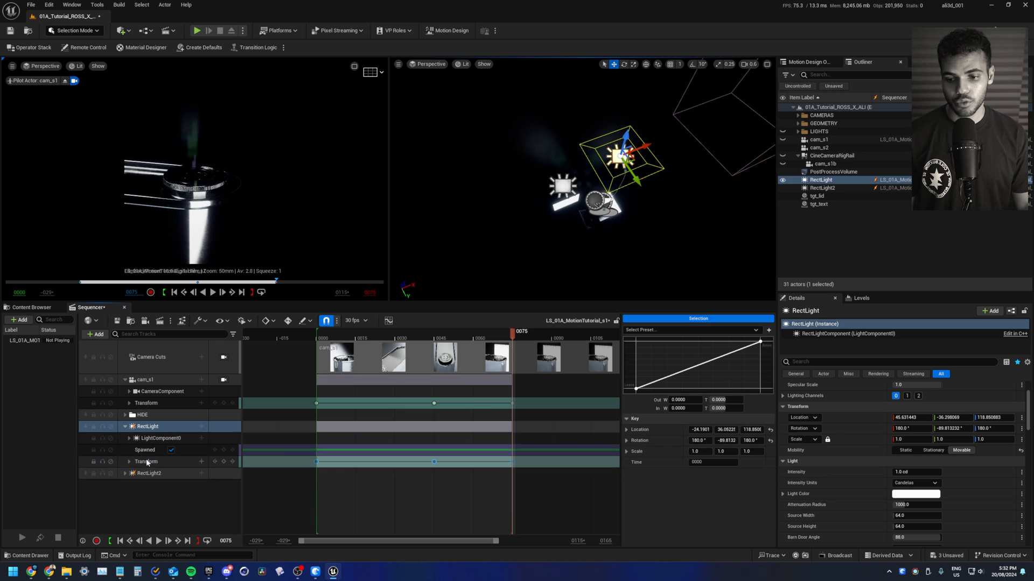
{"action": "left_click", "coordinate": [709, 330]}
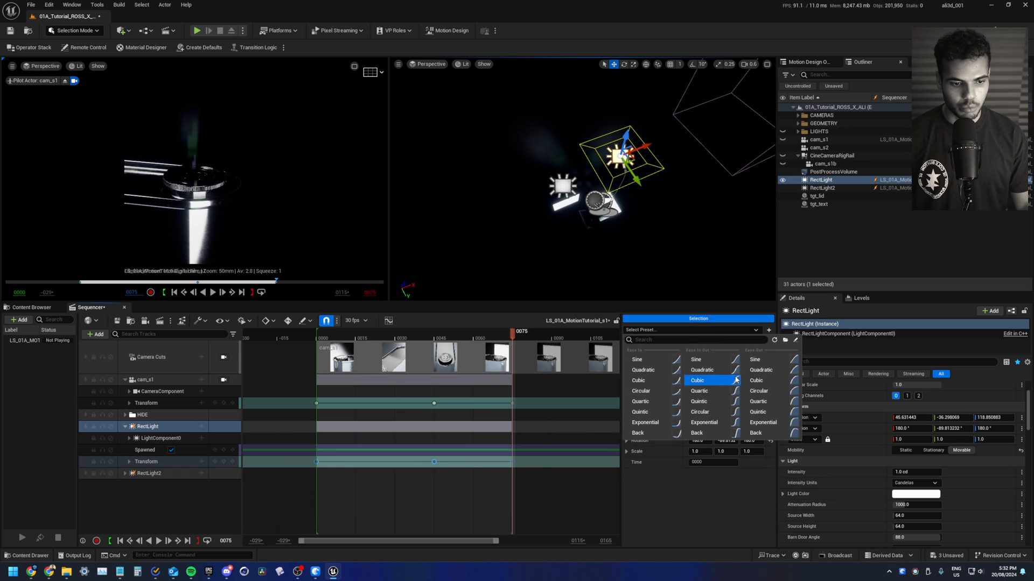
{"action": "left_click", "coordinate": [733, 422]}
{"action": "left_click", "coordinate": [539, 486]}
{"action": "key", "text": "ctrl+s"}
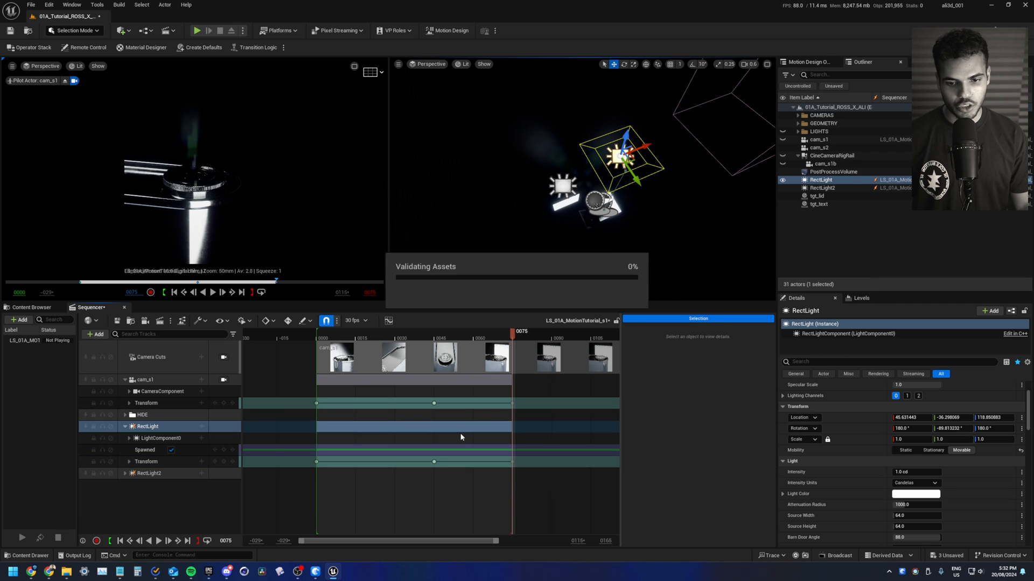
Deselect RectLight's transform keys and play LS_01A_MotionTutorial_s1 from its start to review the animated lighting.
{"action": "left_click_drag", "start_coordinate": [398, 470], "coordinate": [417, 465]}
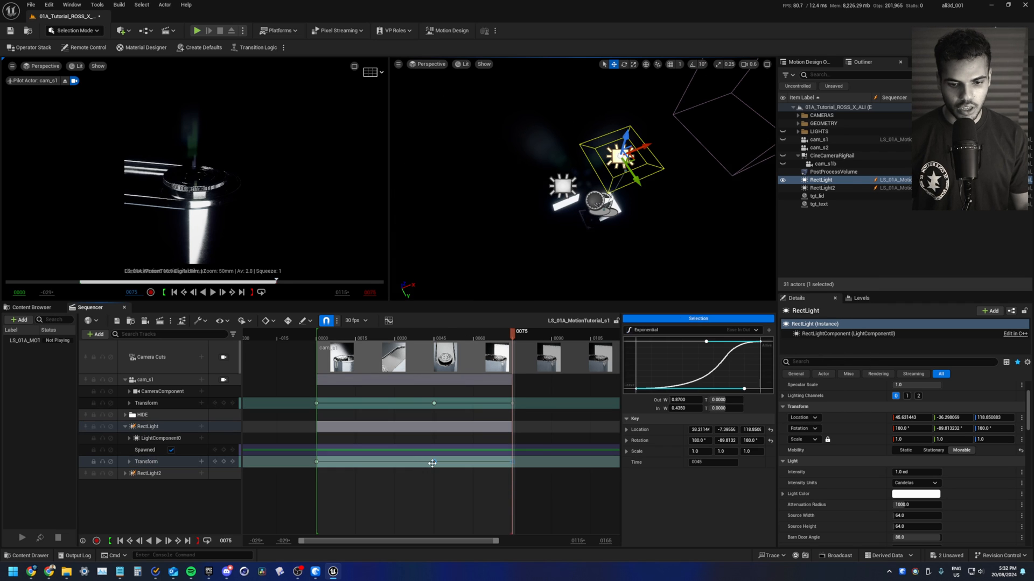
{"action": "left_click", "coordinate": [434, 461]}
{"action": "left_click", "coordinate": [442, 506]}
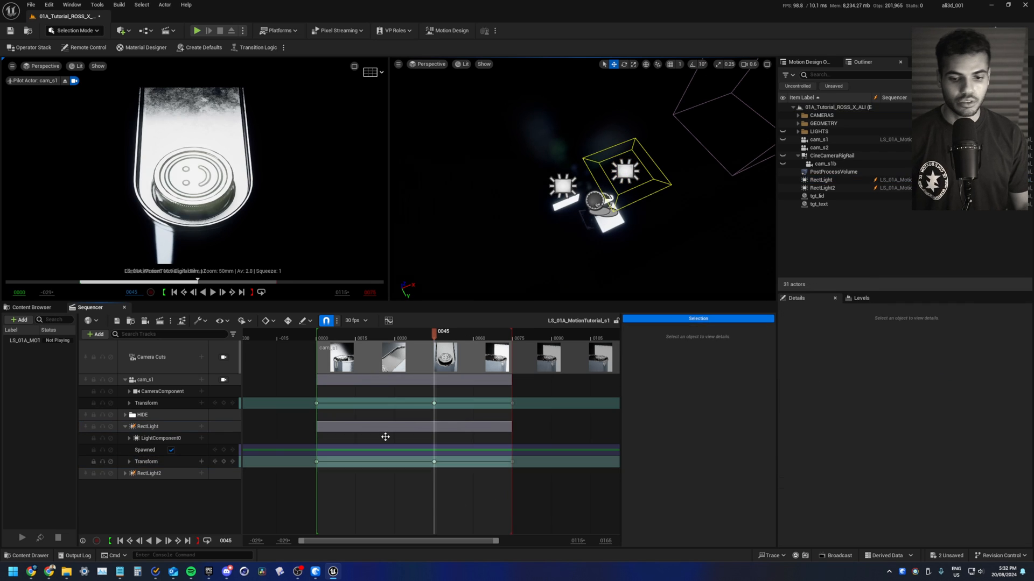
{"action": "left_click", "coordinate": [306, 331]}
{"action": "key", "text": "space"}
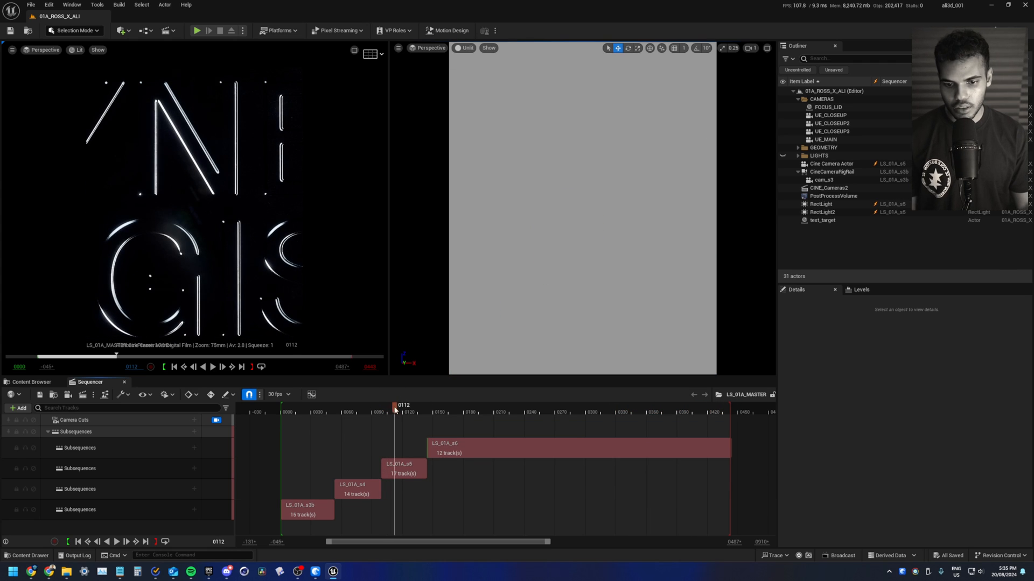
Play LS_01A_MASTER from just before the LS_01A_s5 shot and stop near that shot's end.
{"action": "left_click_drag", "start_coordinate": [395, 410], "coordinate": [376, 408]}
{"action": "key", "text": "space"}
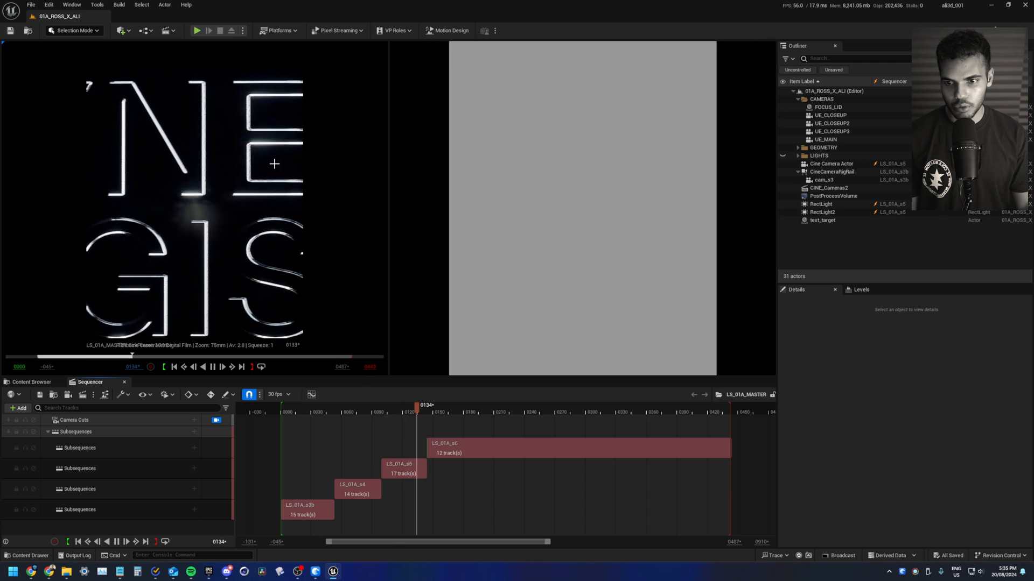
{"action": "key", "text": "space"}
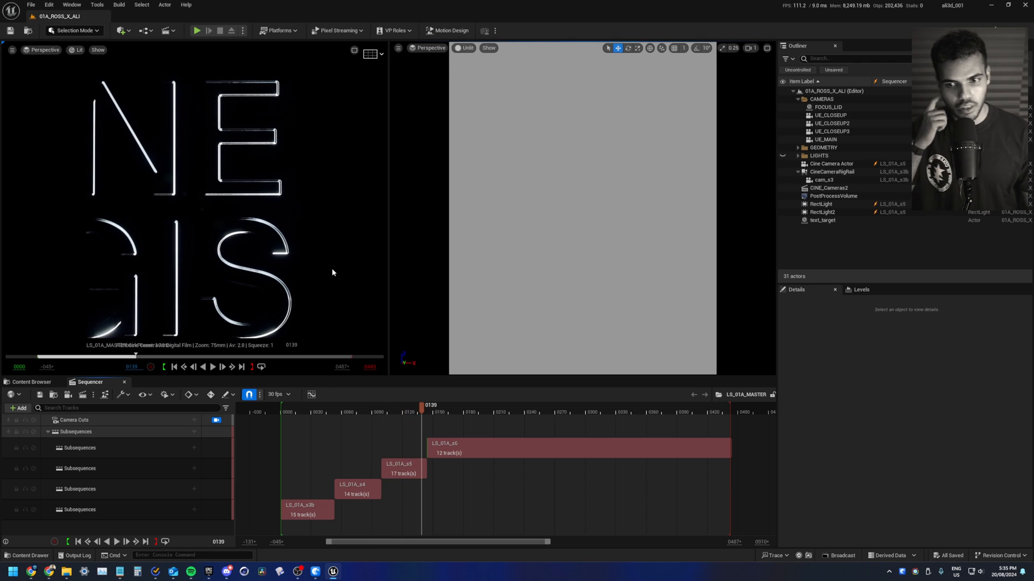
Open the LS_01A_s5 shot, unlock its camera cuts from the viewport, and pilot the Cine Camera Actor instead.
{"action": "double_click", "coordinate": [412, 467]}
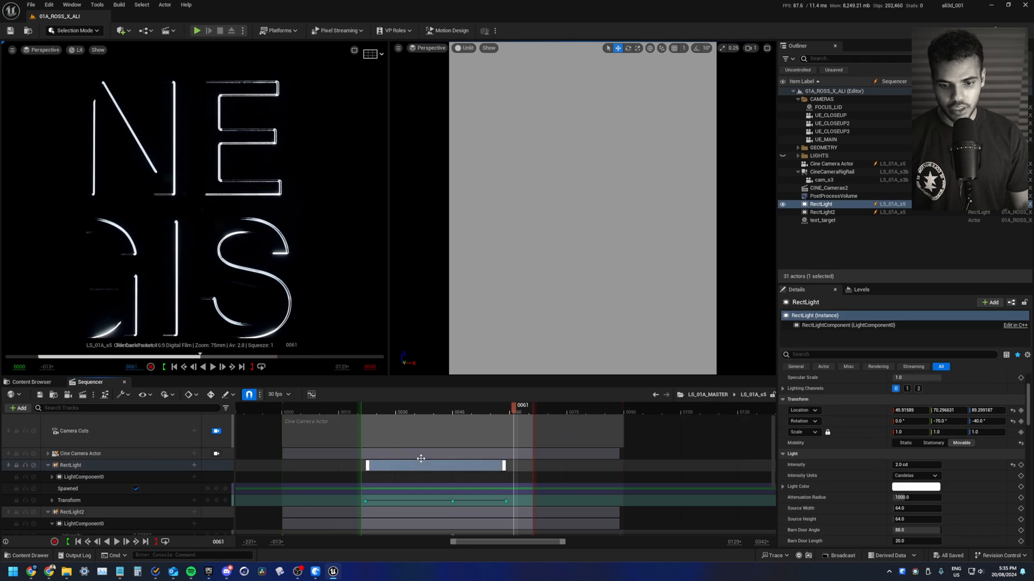
{"action": "left_click", "coordinate": [217, 431]}
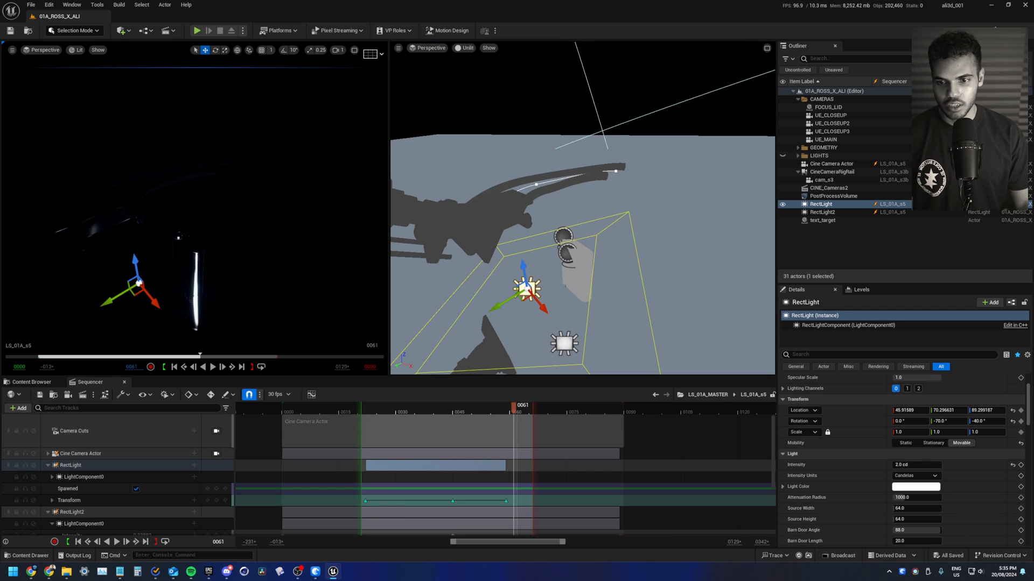
{"action": "left_click", "coordinate": [216, 454]}
{"action": "right_click_drag", "start_coordinate": [583, 208], "coordinate": [645, 208]}
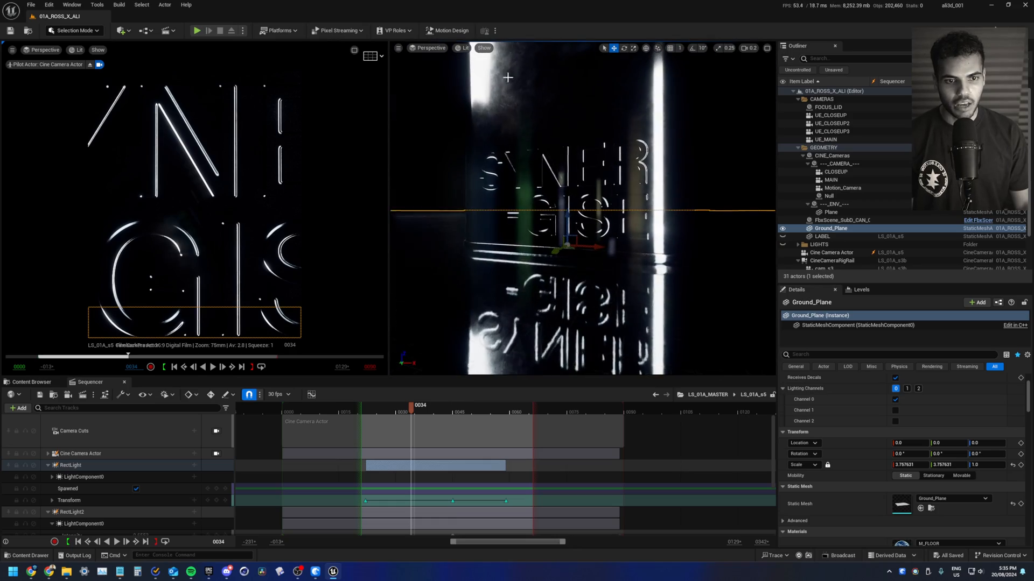
Inspect the can's geometry in the Nanite Triangles visualization and return the perspective view to Lit.
{"action": "left_click", "coordinate": [462, 48]}
{"action": "mouse_move", "coordinate": [529, 226]}
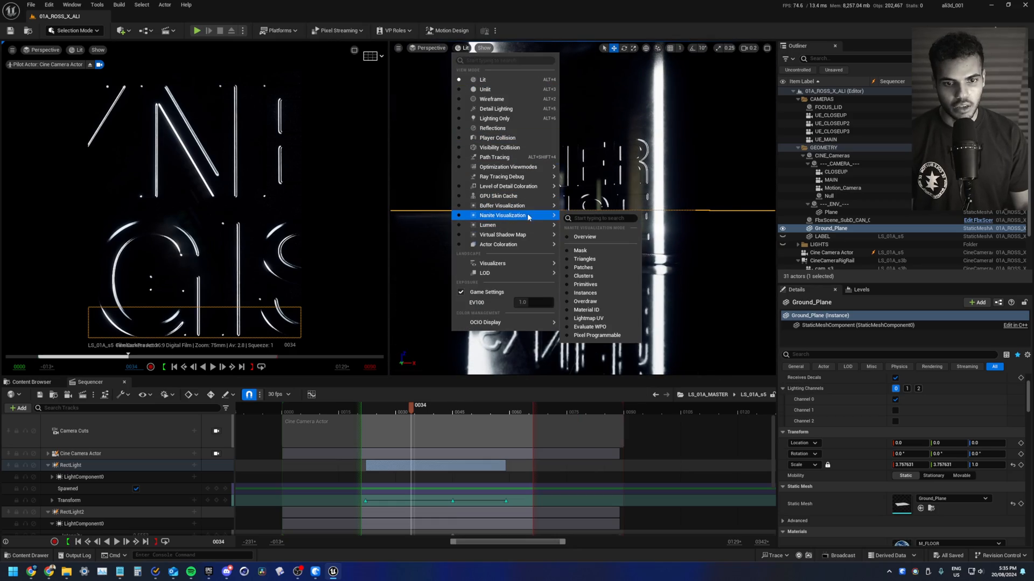
{"action": "left_click", "coordinate": [599, 259]}
{"action": "right_click_drag", "start_coordinate": [599, 194], "coordinate": [606, 128]}
{"action": "scroll", "coordinate": [611, 129], "scroll_direction": "down", "scroll_amount": 1}
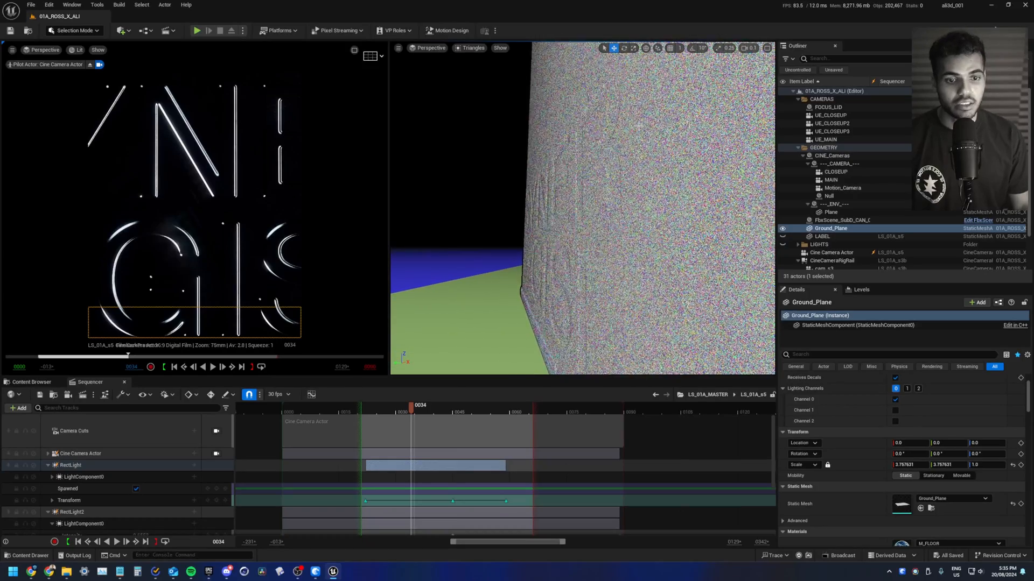
{"action": "key", "text": "alt+4"}
Select both RectLight2 and RectLight in the scene and examine their placement around the can.
{"action": "key", "text": "s"}
{"action": "mouse_move", "coordinate": [609, 230]}
{"action": "right_mouse_down"}
{"action": "mouse_move", "coordinate": [612, 245]}
{"action": "mouse_move", "coordinate": [600, 223]}
{"action": "right_mouse_up"}
{"action": "scroll", "coordinate": [610, 234], "scroll_direction": "up", "scroll_amount": 3}
{"action": "left_click", "coordinate": [610, 231]}
{"action": "key", "text": "d"}
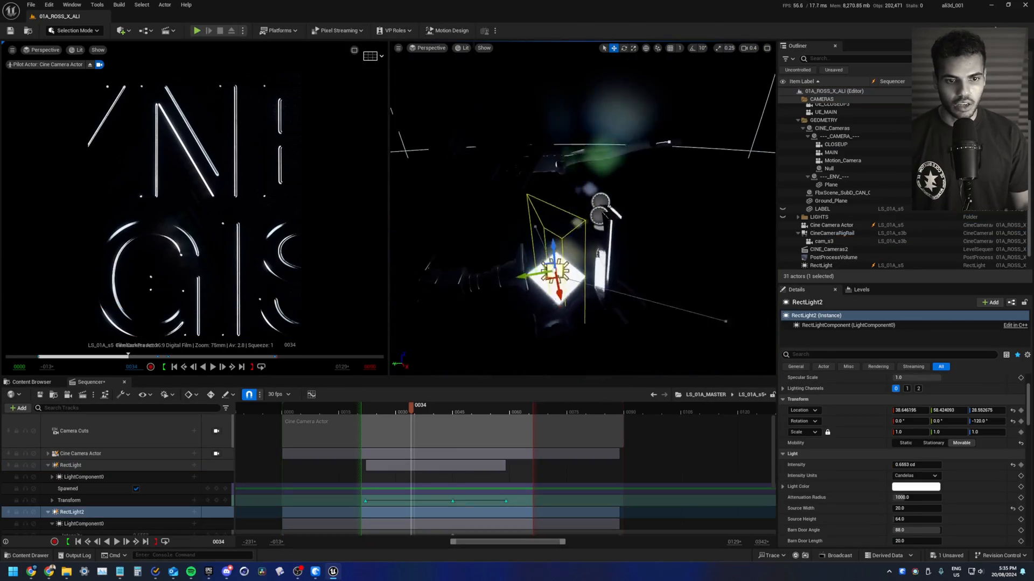
{"action": "left_click", "coordinate": [561, 221], "text": "shift"}
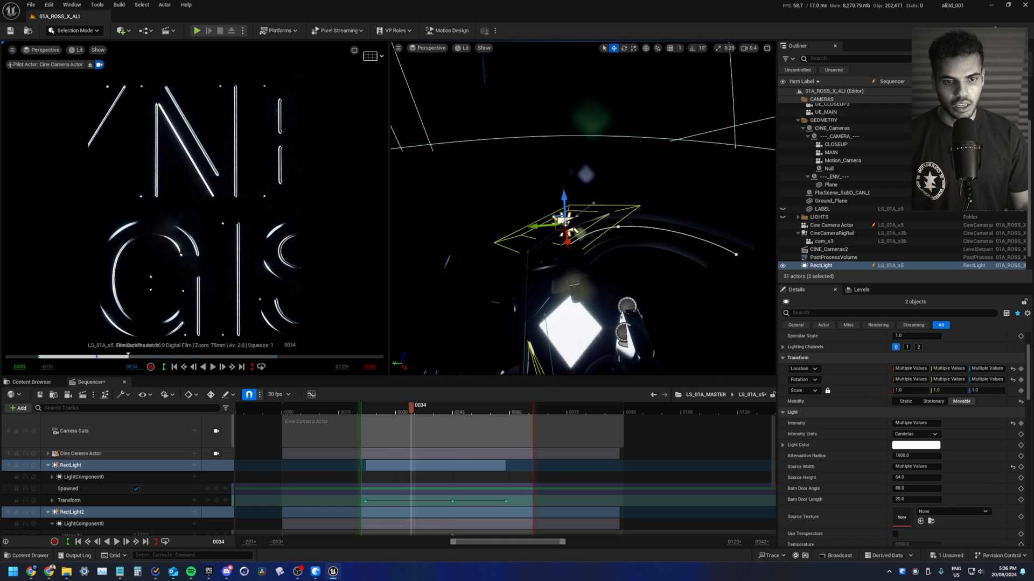
{"action": "left_click_drag", "start_coordinate": [562, 222], "coordinate": [506, 253], "text": "alt"}
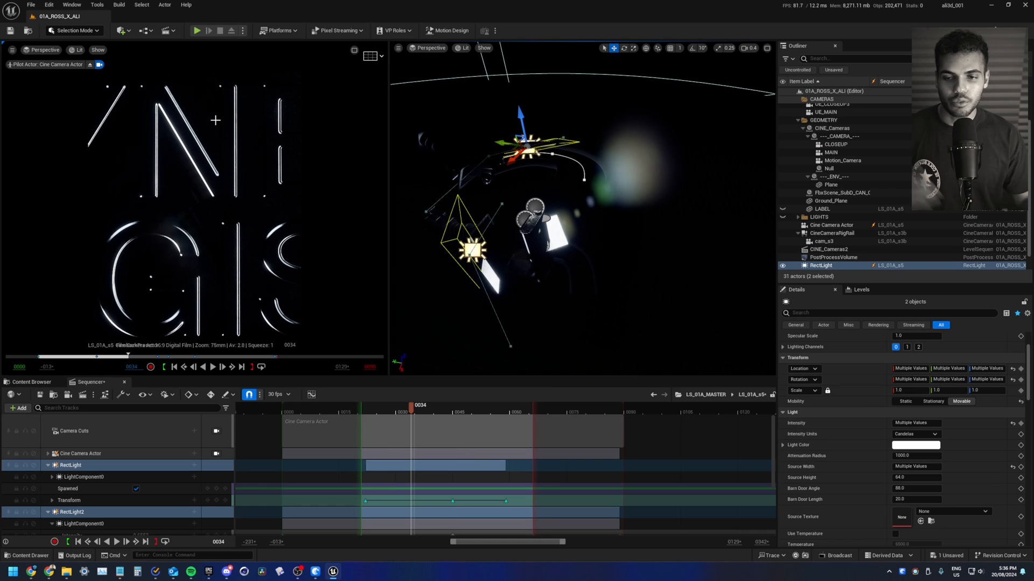
Play the LS_01A_s5 shot with RectLight selected, watch its path around the can, and change the view to Unlit.
{"action": "left_click", "coordinate": [433, 467]}
{"action": "key", "text": "space"}
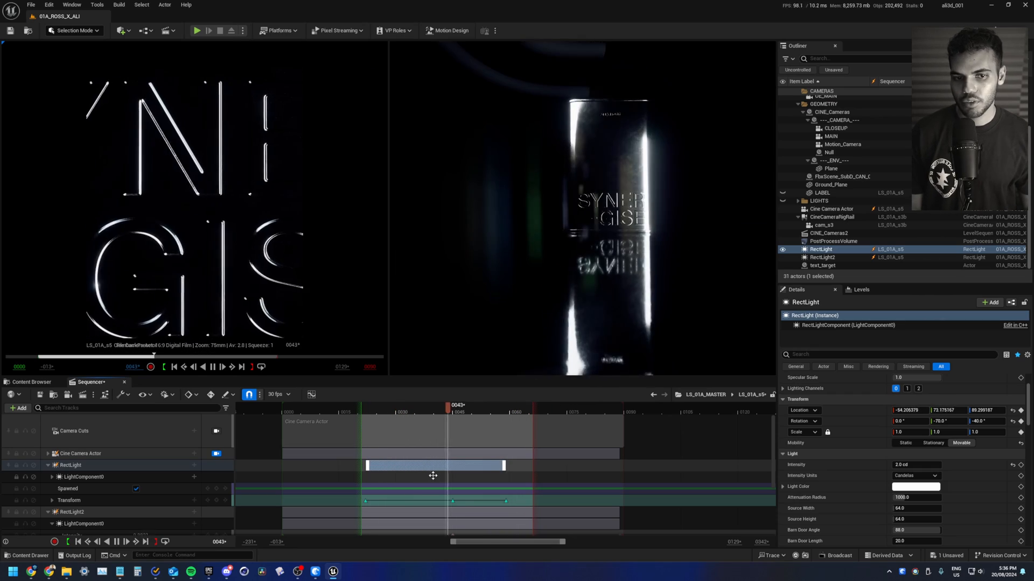
{"action": "key", "text": "g"}
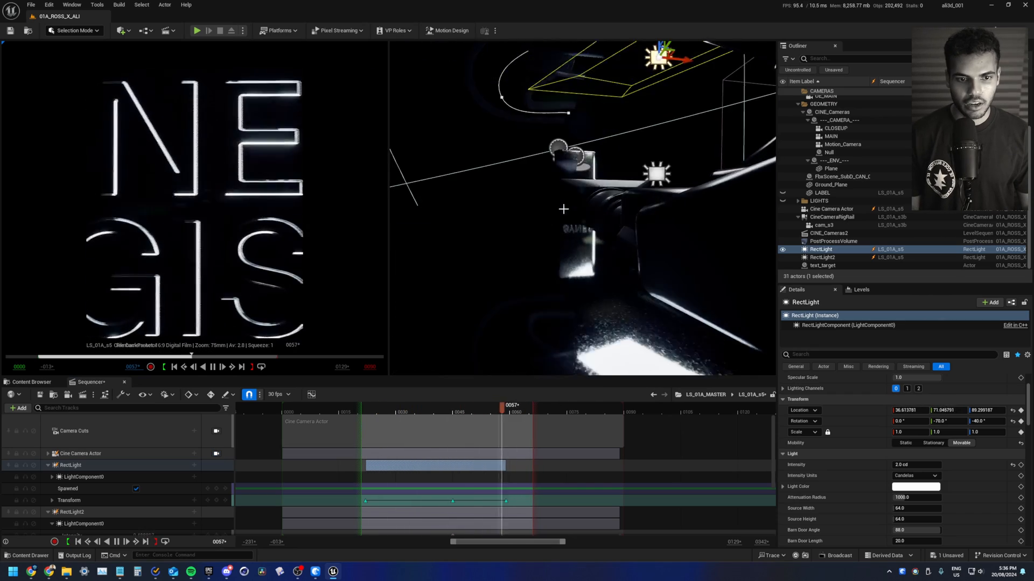
{"action": "left_click_drag", "start_coordinate": [563, 208], "coordinate": [620, 257], "text": "alt"}
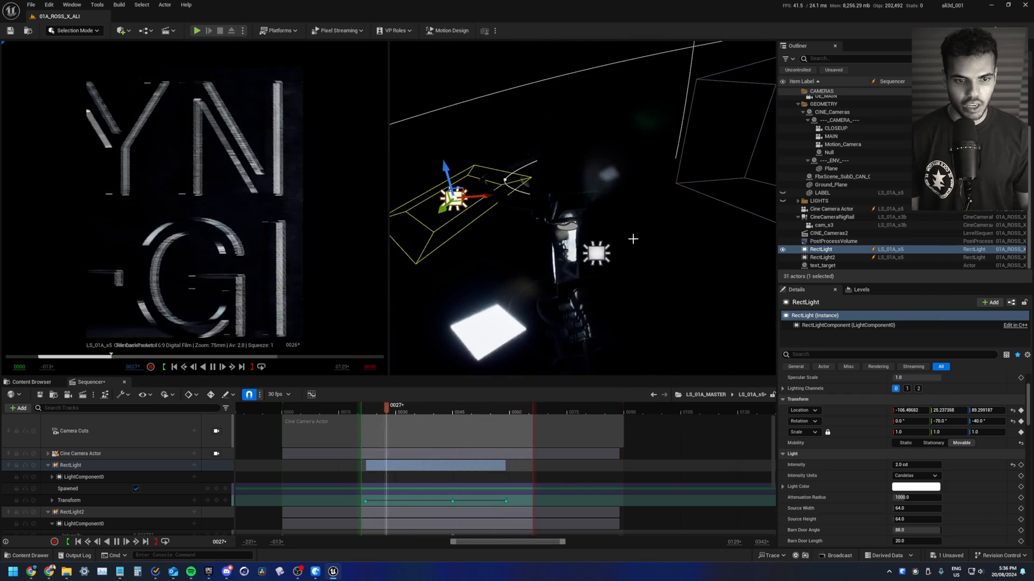
{"action": "key", "text": "alt+3"}
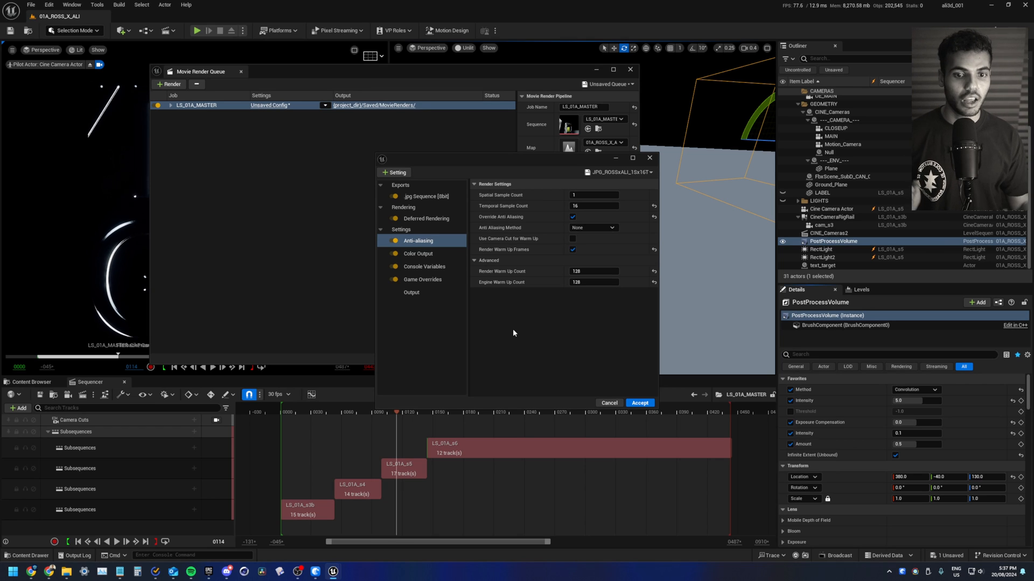
Filter the PostProcessVolume's properties for motion blur and examine the Motion Blur Amount override.
{"action": "mouse_move", "coordinate": [520, 210]}
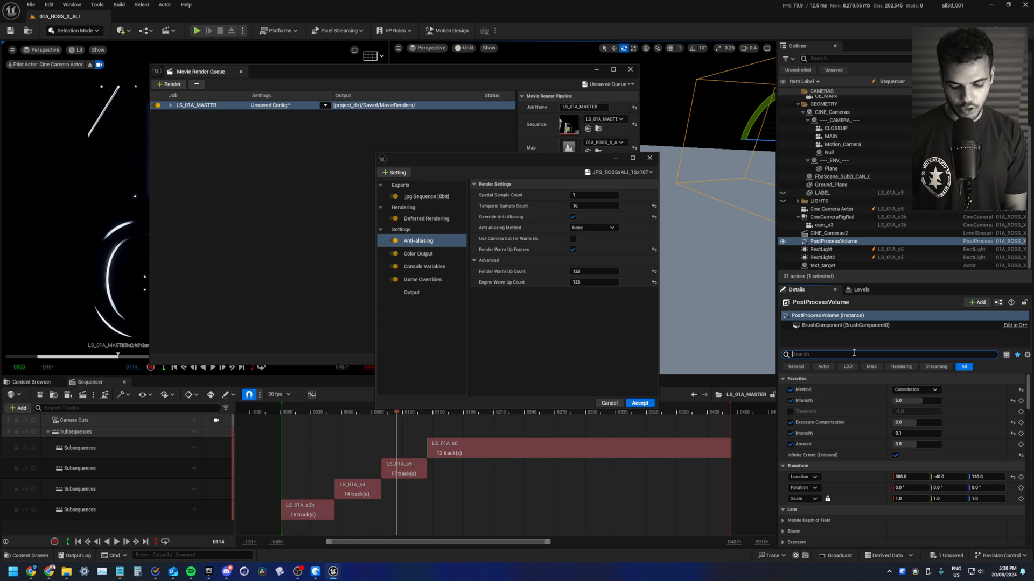
{"action": "type", "text": "oi"}
{"action": "type", "text": "ion bl"}
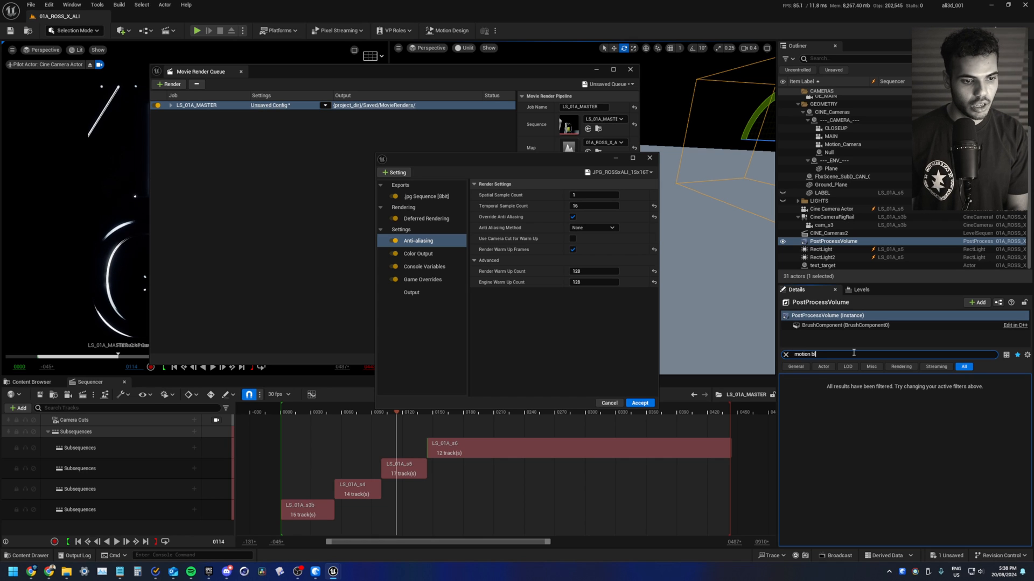
{"action": "type", "text": "u"}
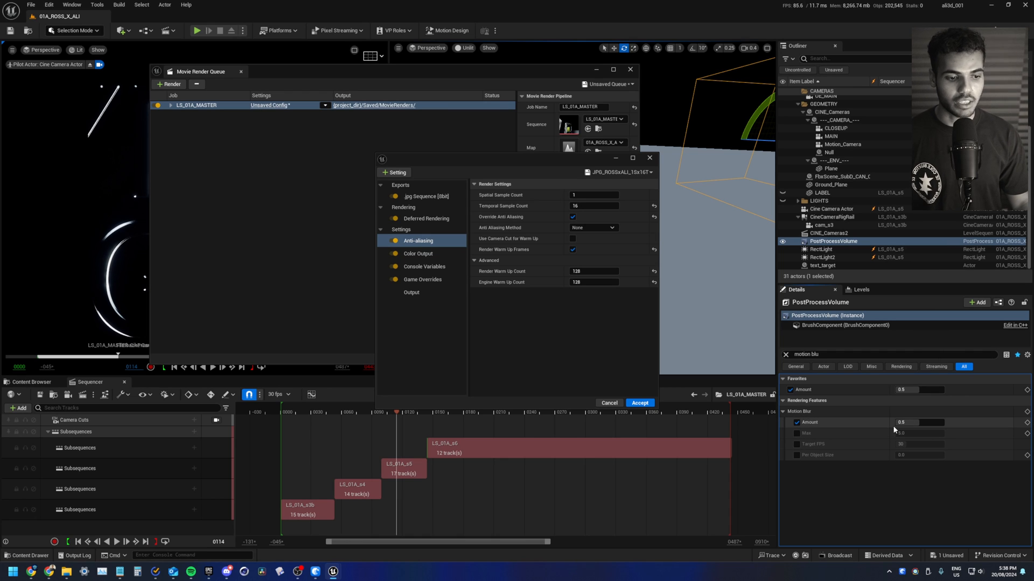
{"action": "left_click", "coordinate": [796, 423]}
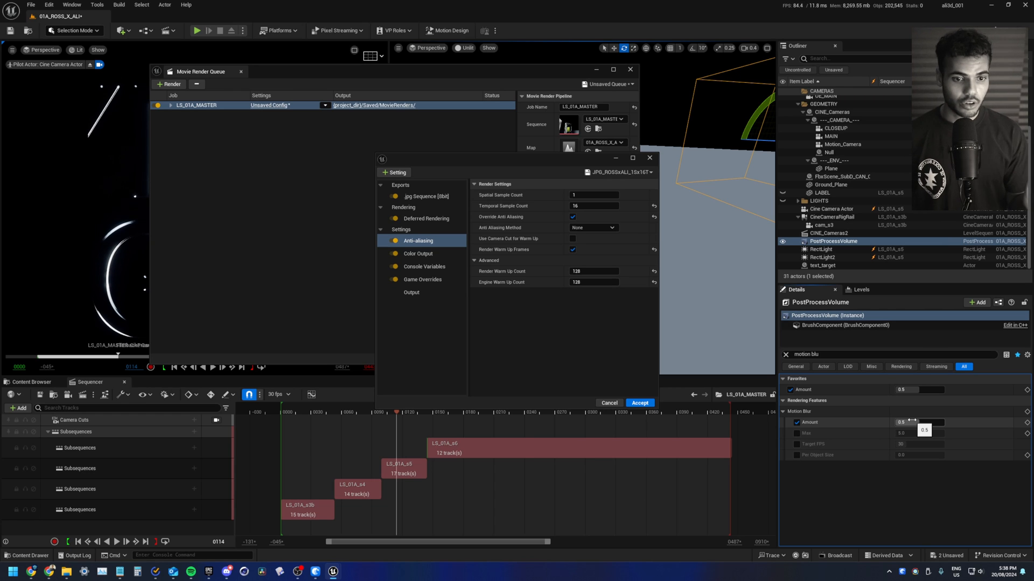
Show the render job's console variables and inspect the r.MotionBlurQuality entry.
{"action": "left_click", "coordinate": [435, 272]}
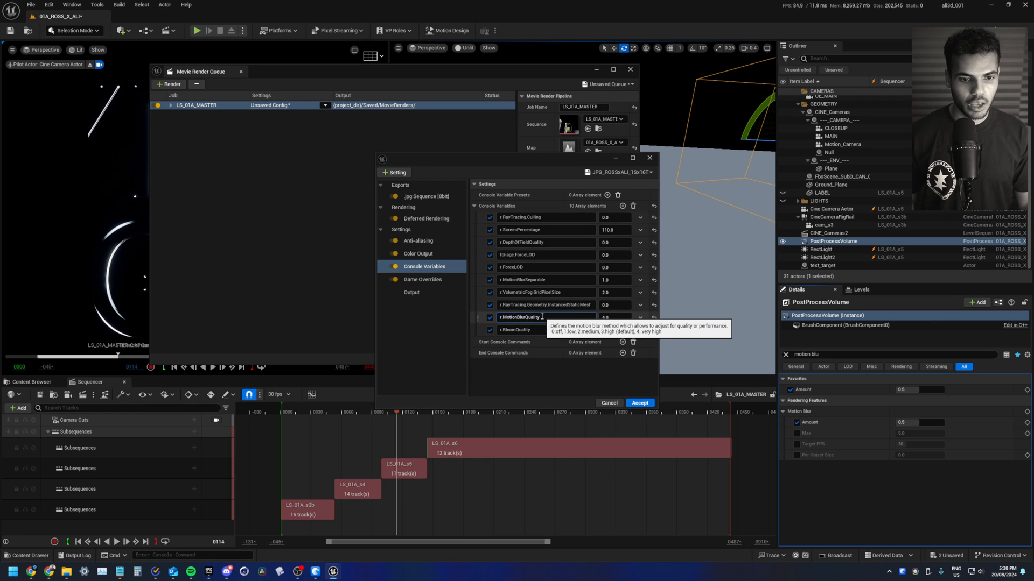
{"action": "left_click", "coordinate": [562, 317]}
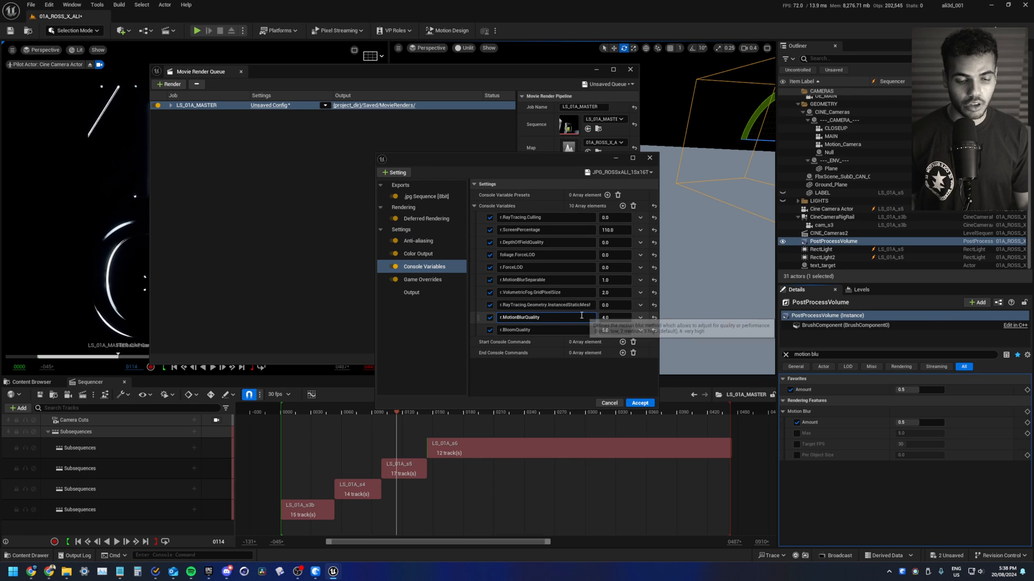